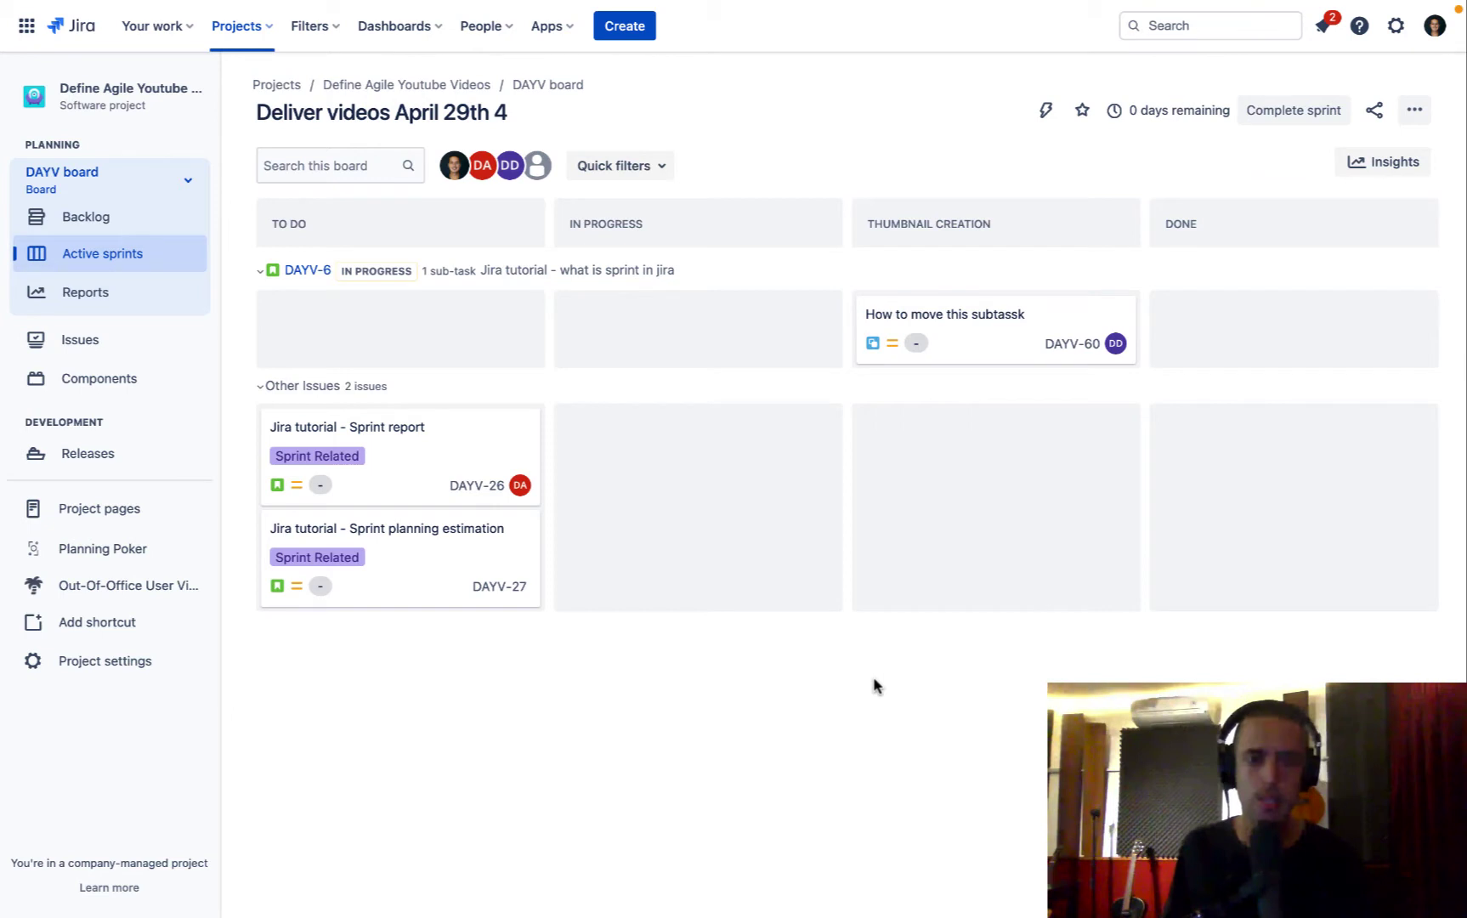
Search the Jira app marketplace for "scrumpy" and open the Scrumpy Planning Poker for Jira listing.
click(552, 28)
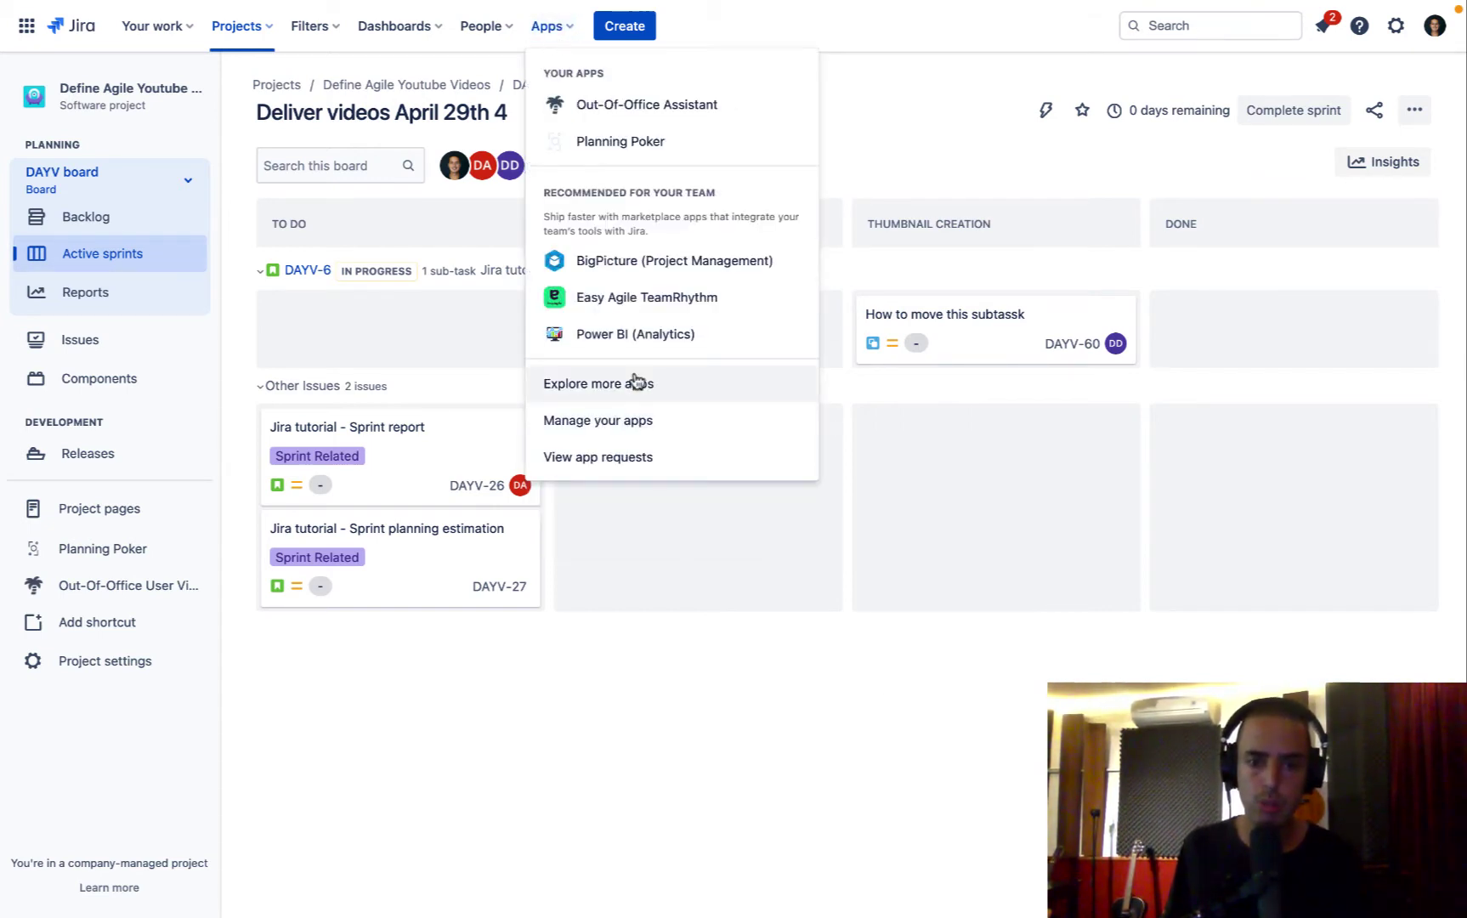
click(636, 383)
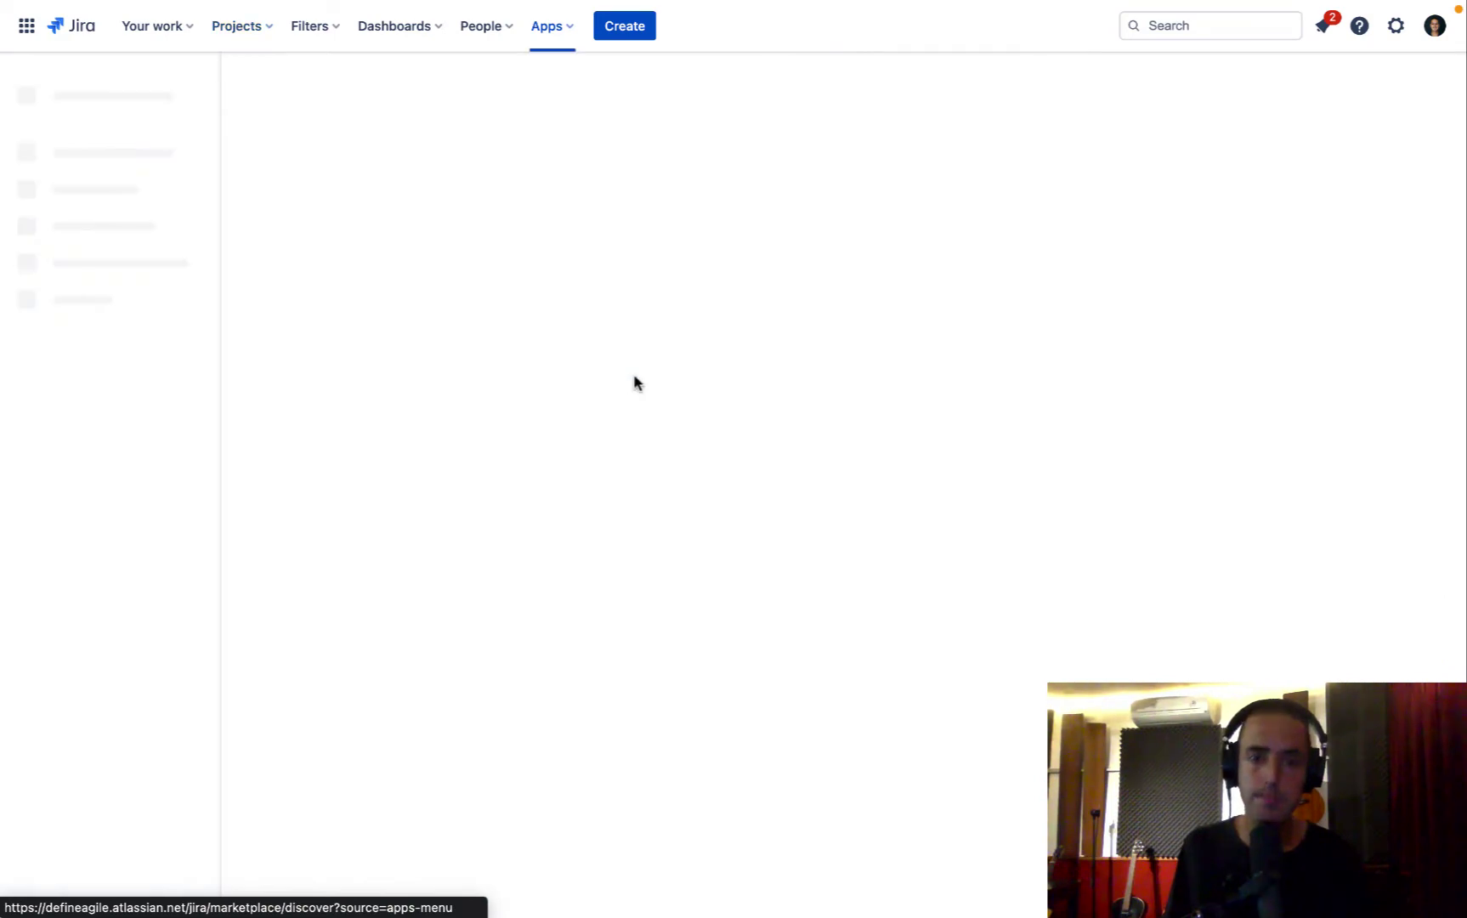
text(scrumpy)
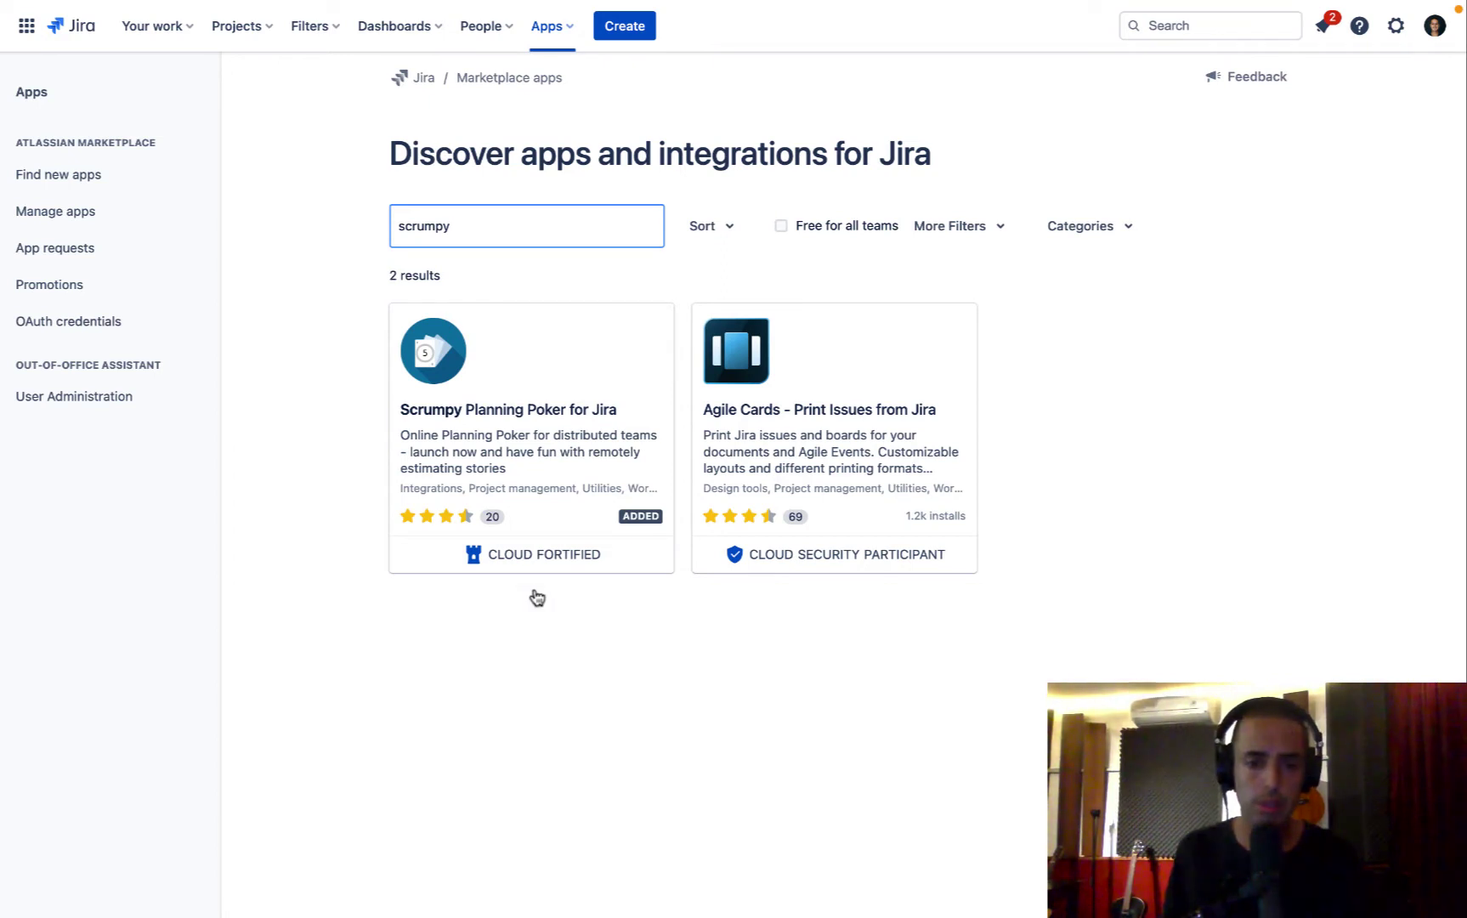
mouse_move(506, 558)
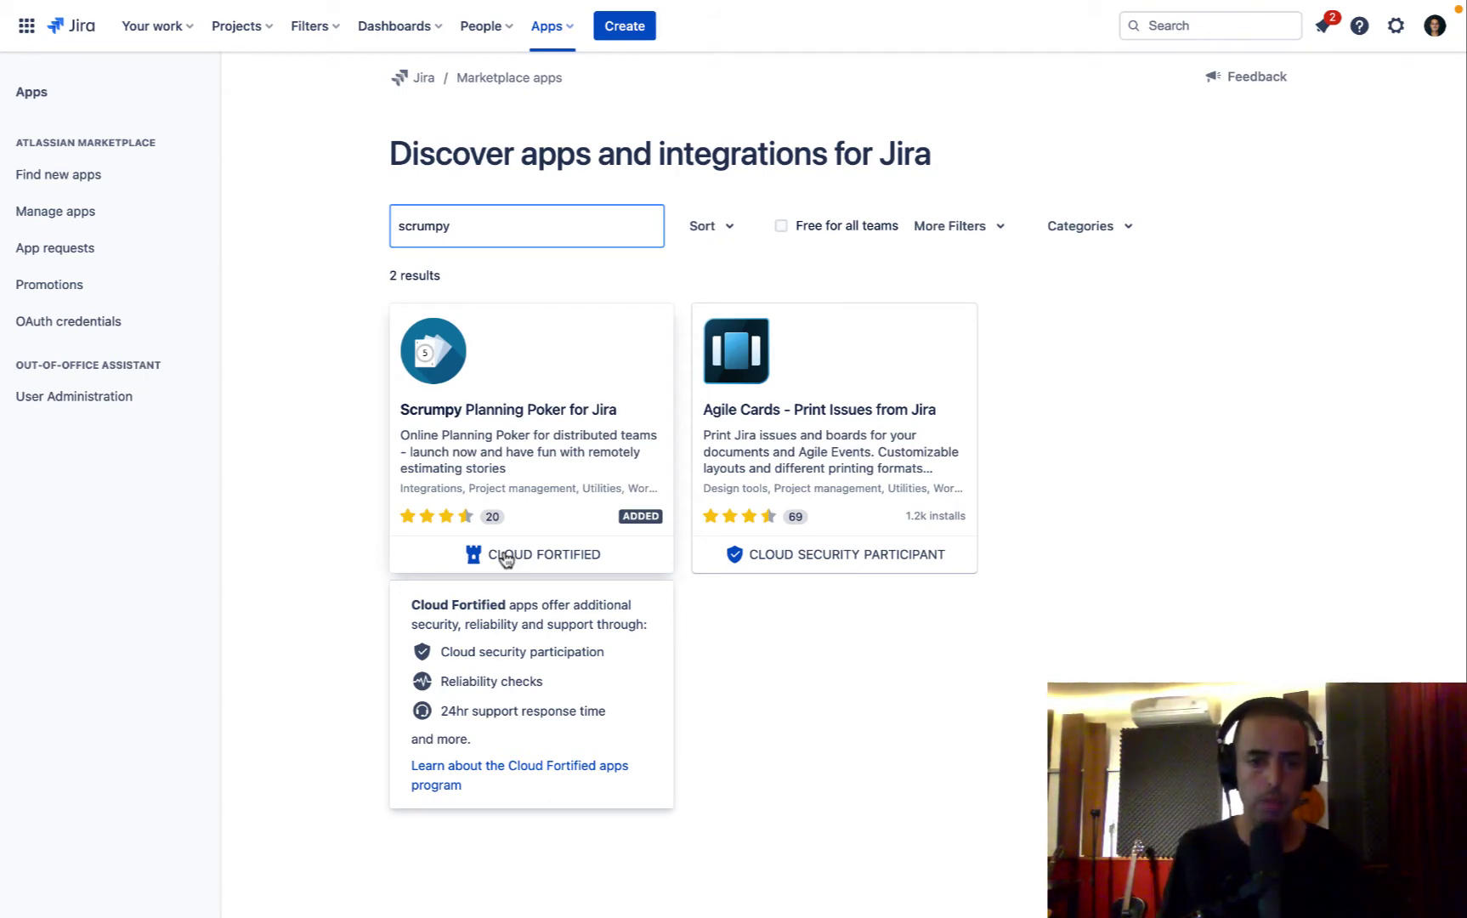
click(508, 444)
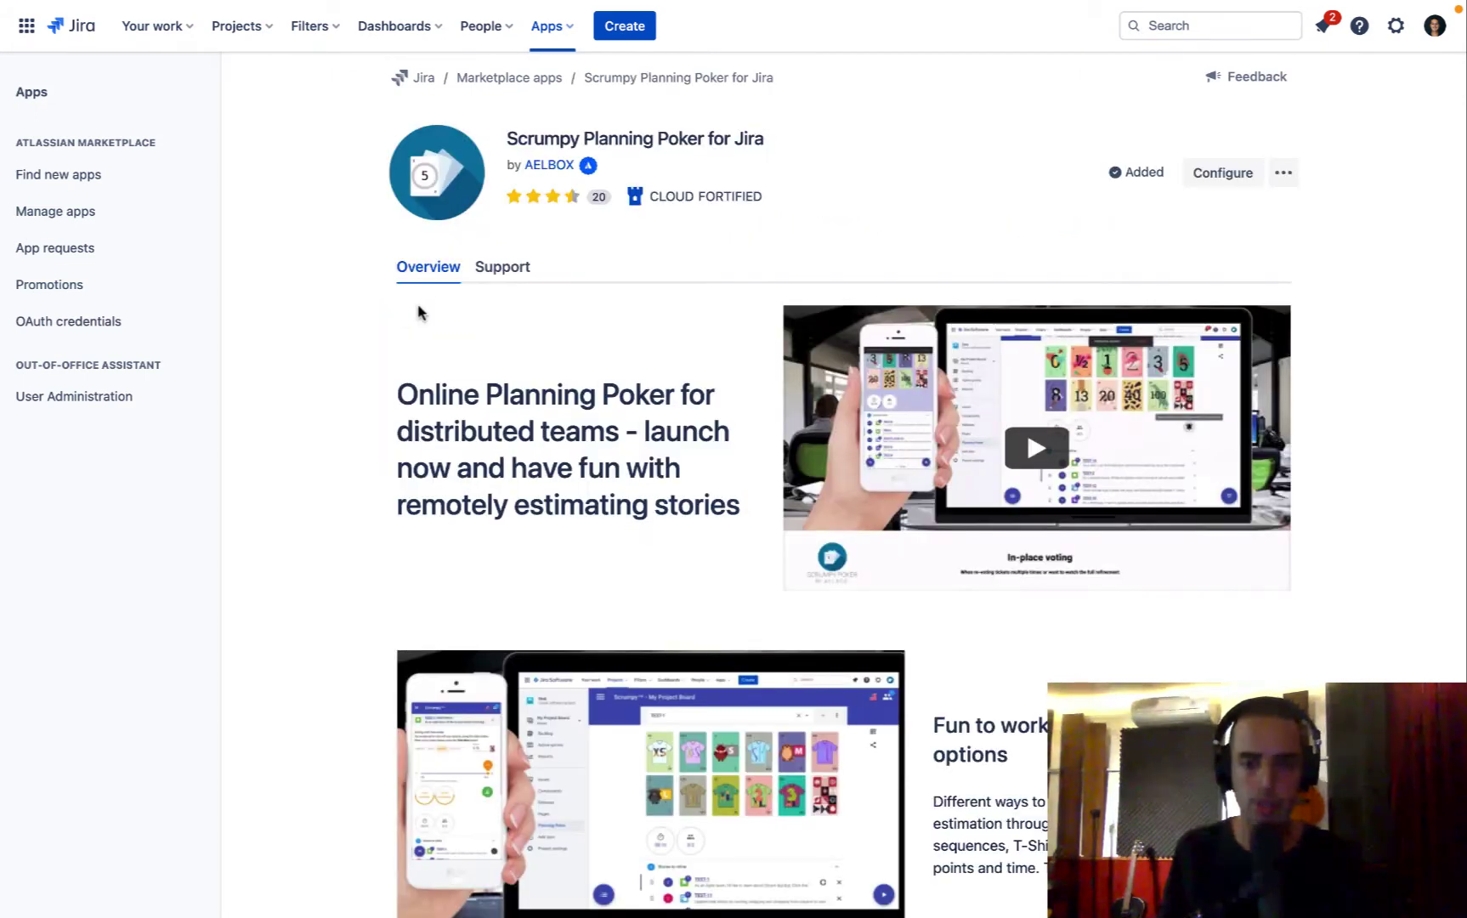
Review the feature overview of the Scrumpy Planning Poker for Jira listing.
scroll(629, 292, down, 7)
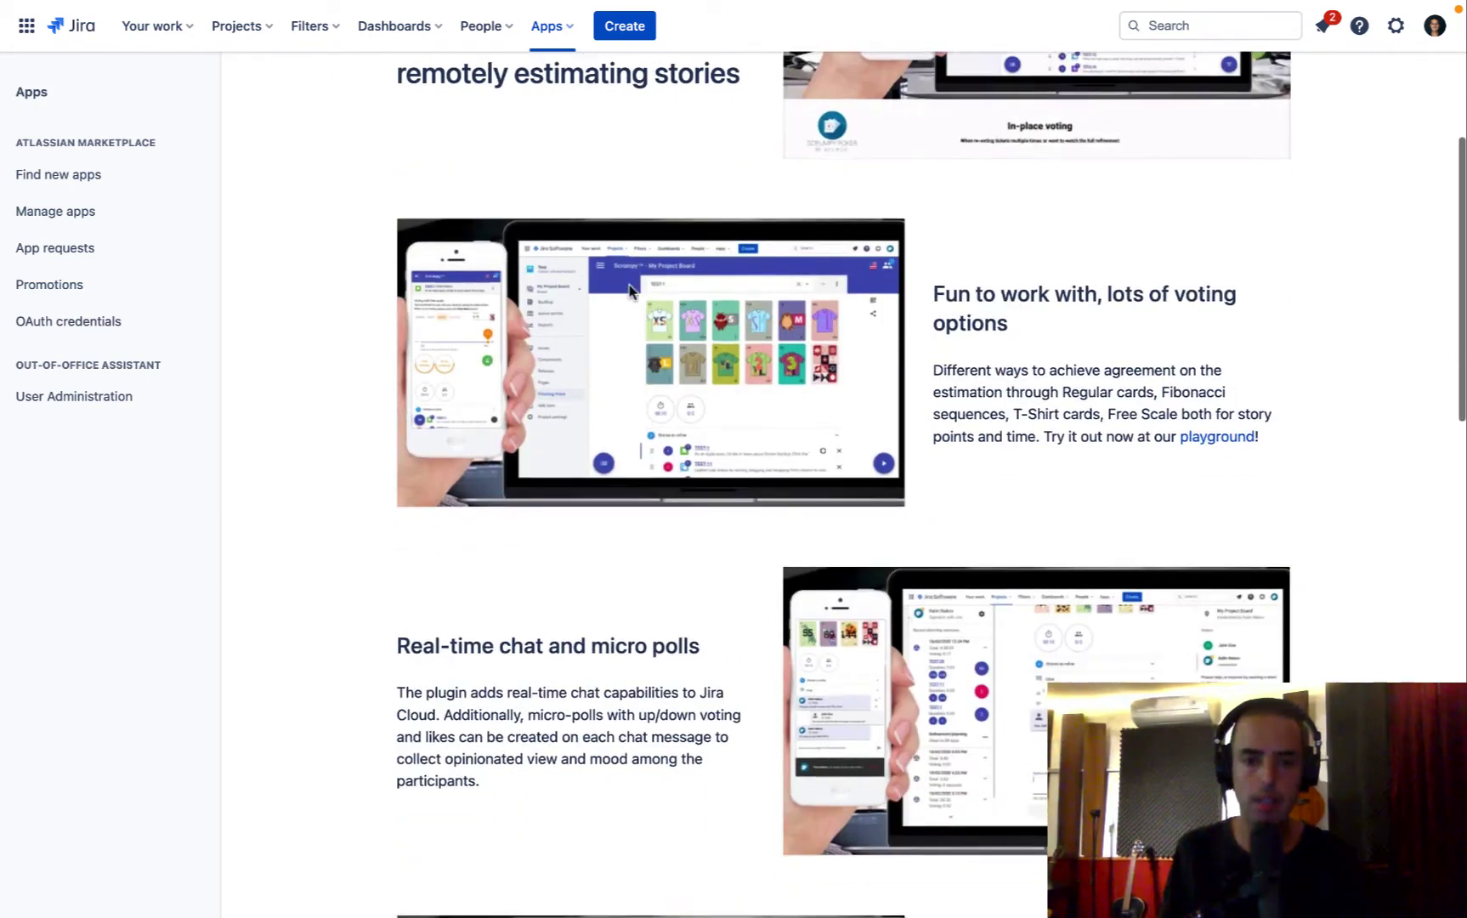
scroll(629, 291, down, 2)
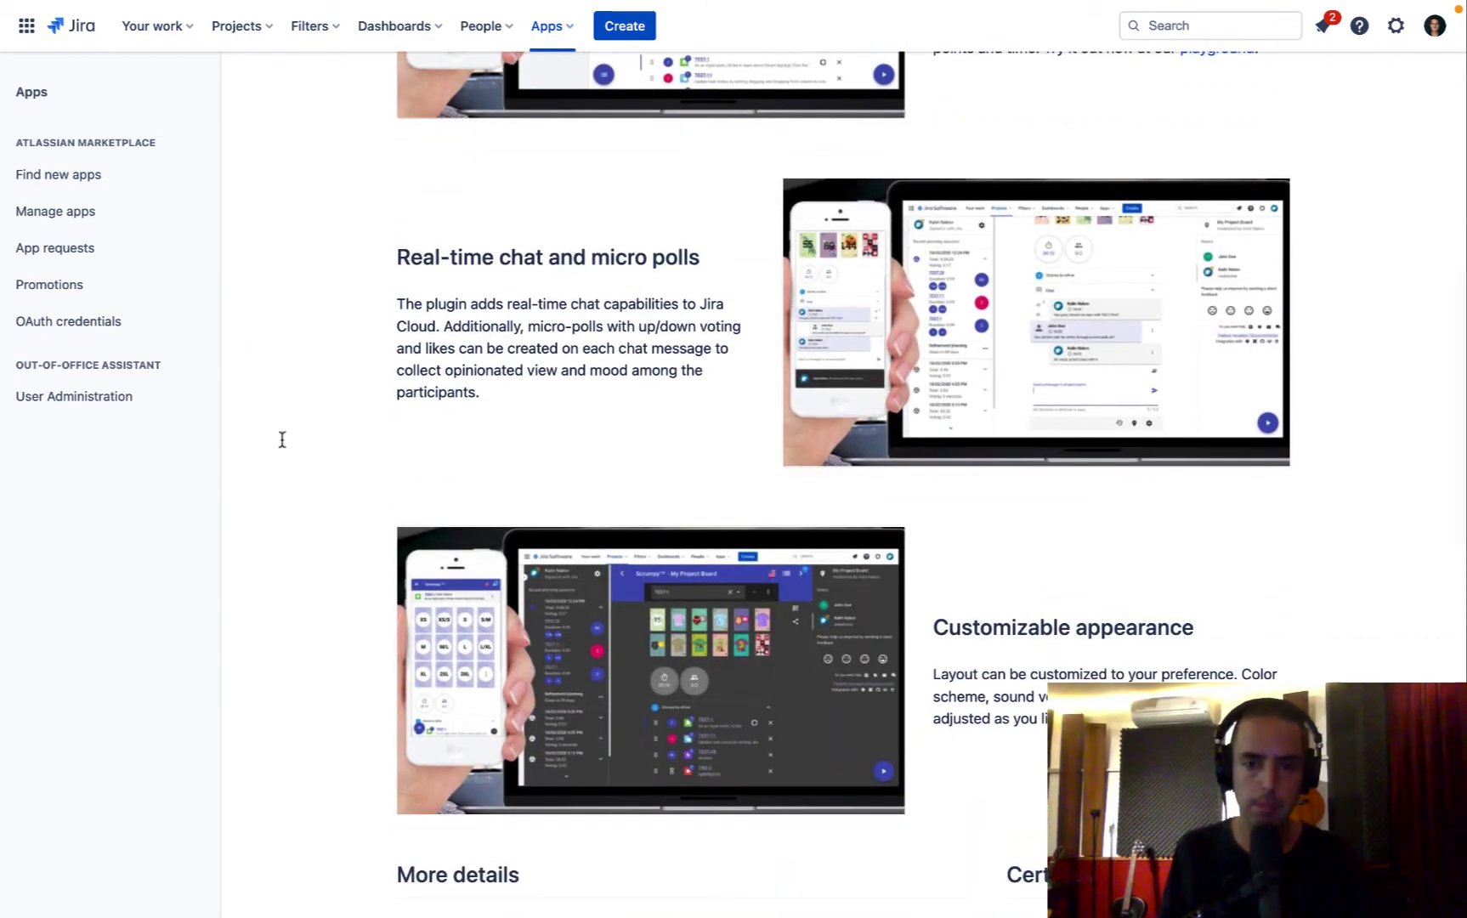
scroll(282, 436, down, 4)
scroll(463, 331, up, 14)
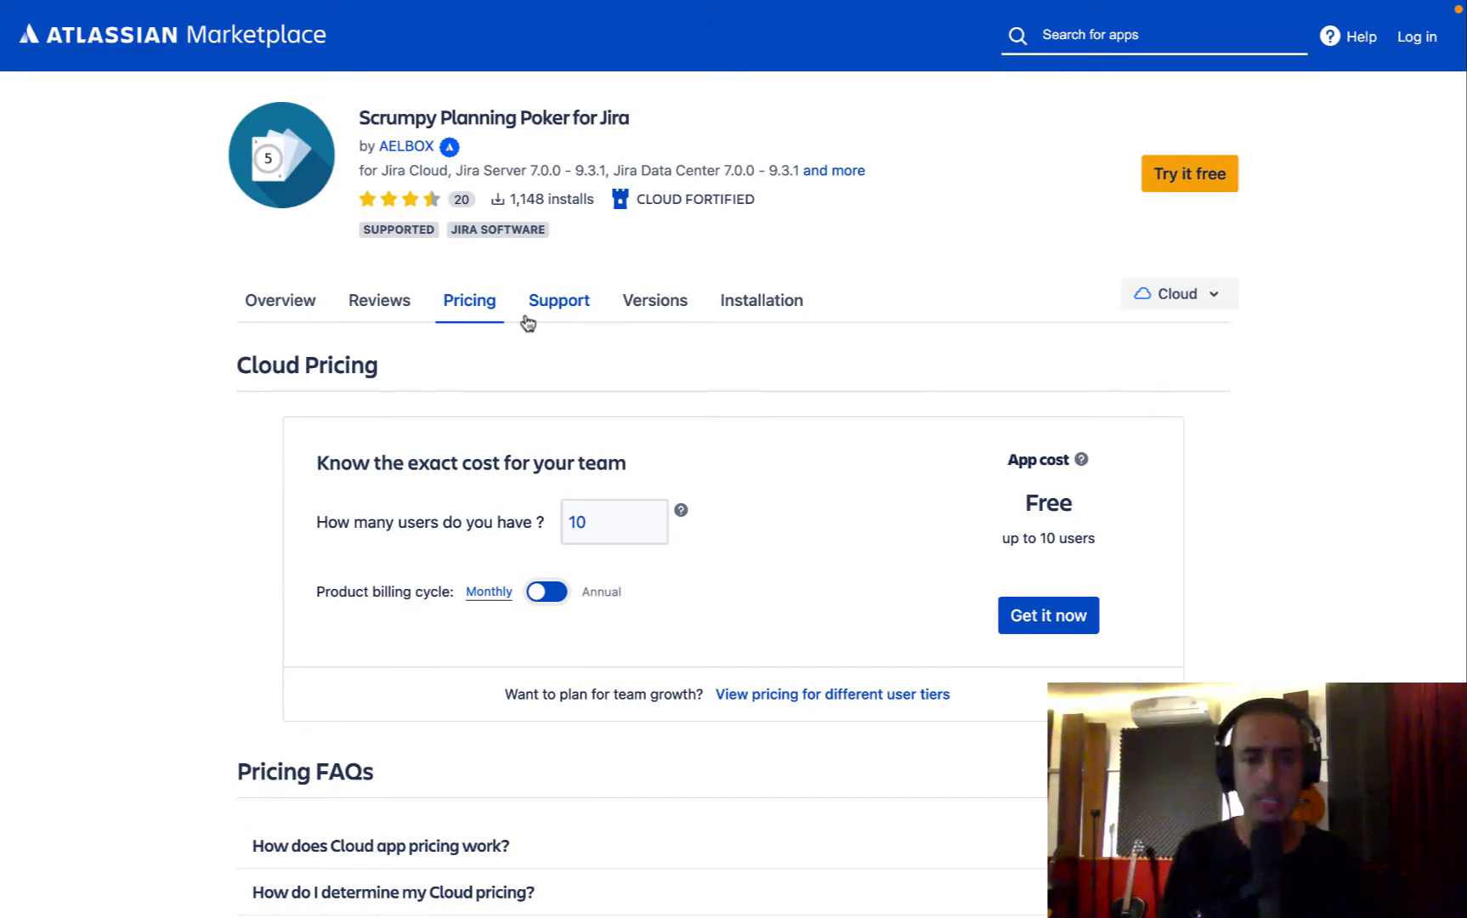
Check the app's monthly cloud pricing for 100 users and its install and Cloud Fortified details.
click(627, 518)
text(0)
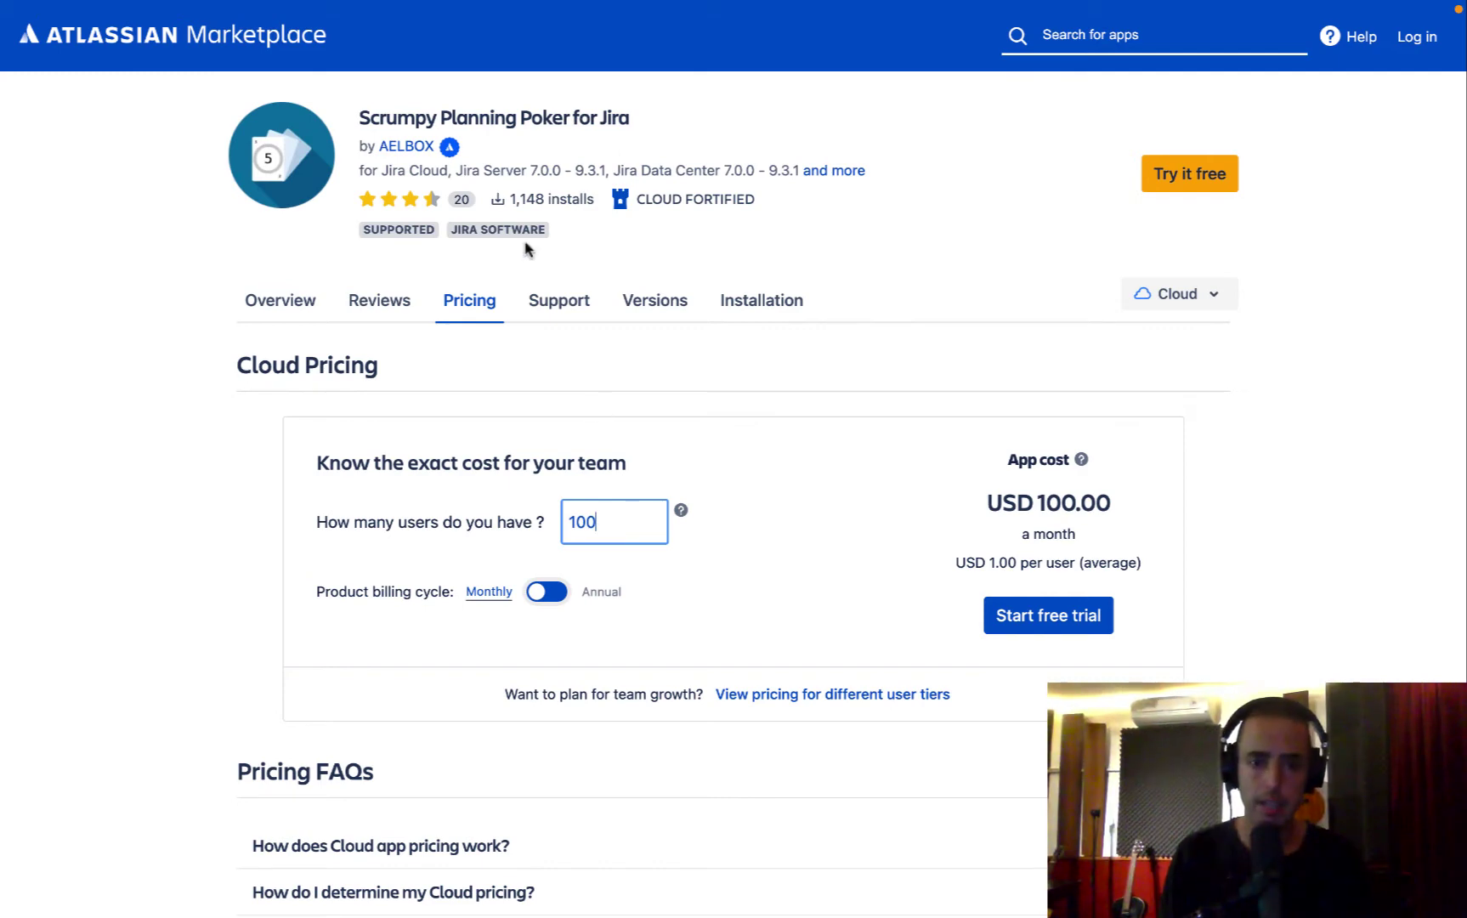
mouse_move(498, 202)
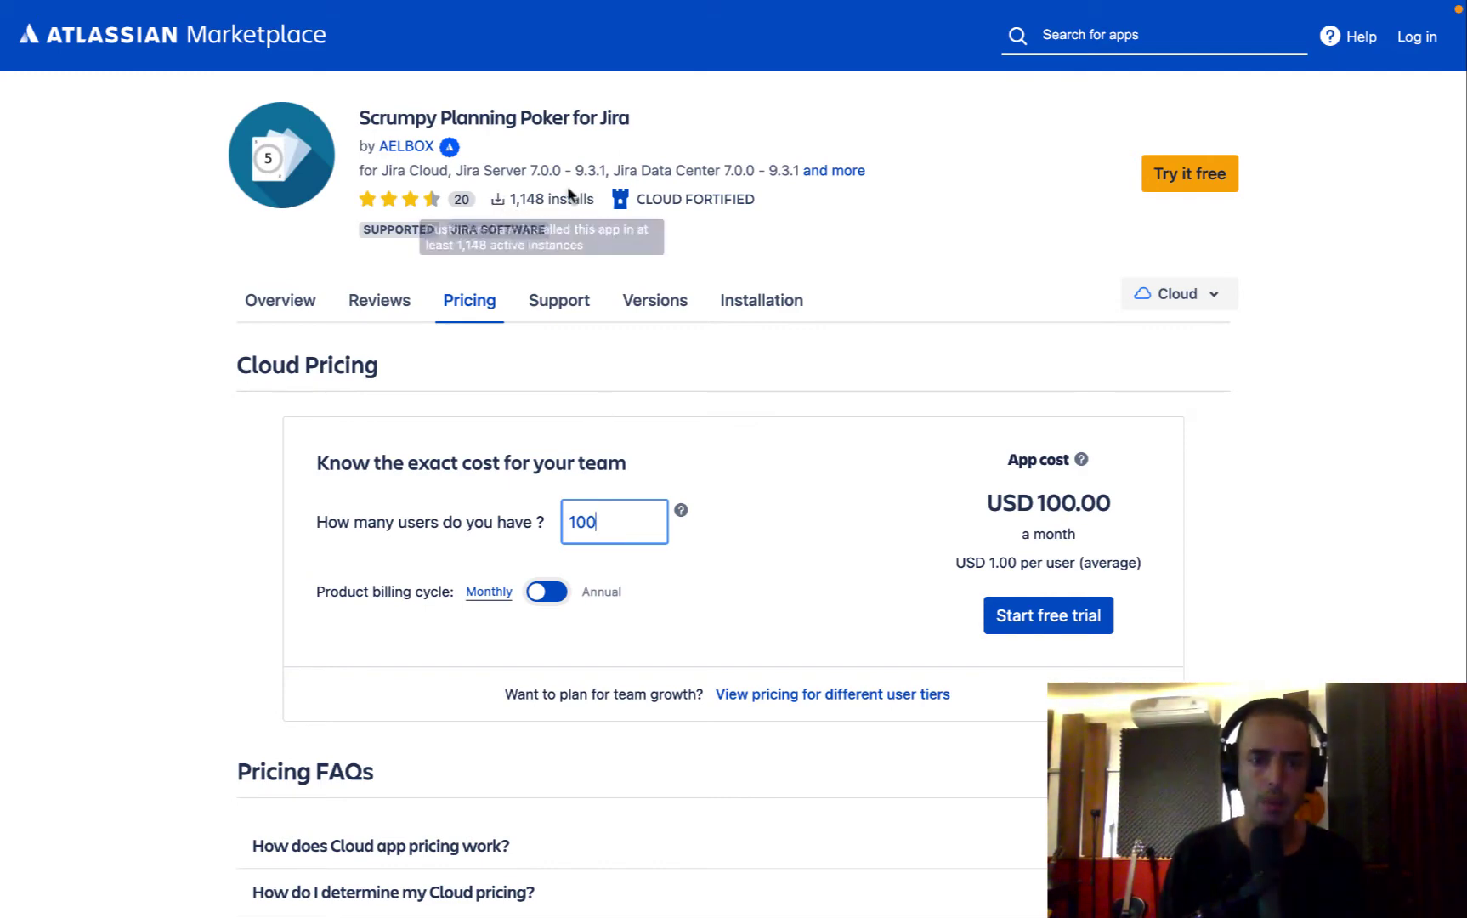
mouse_move(710, 215)
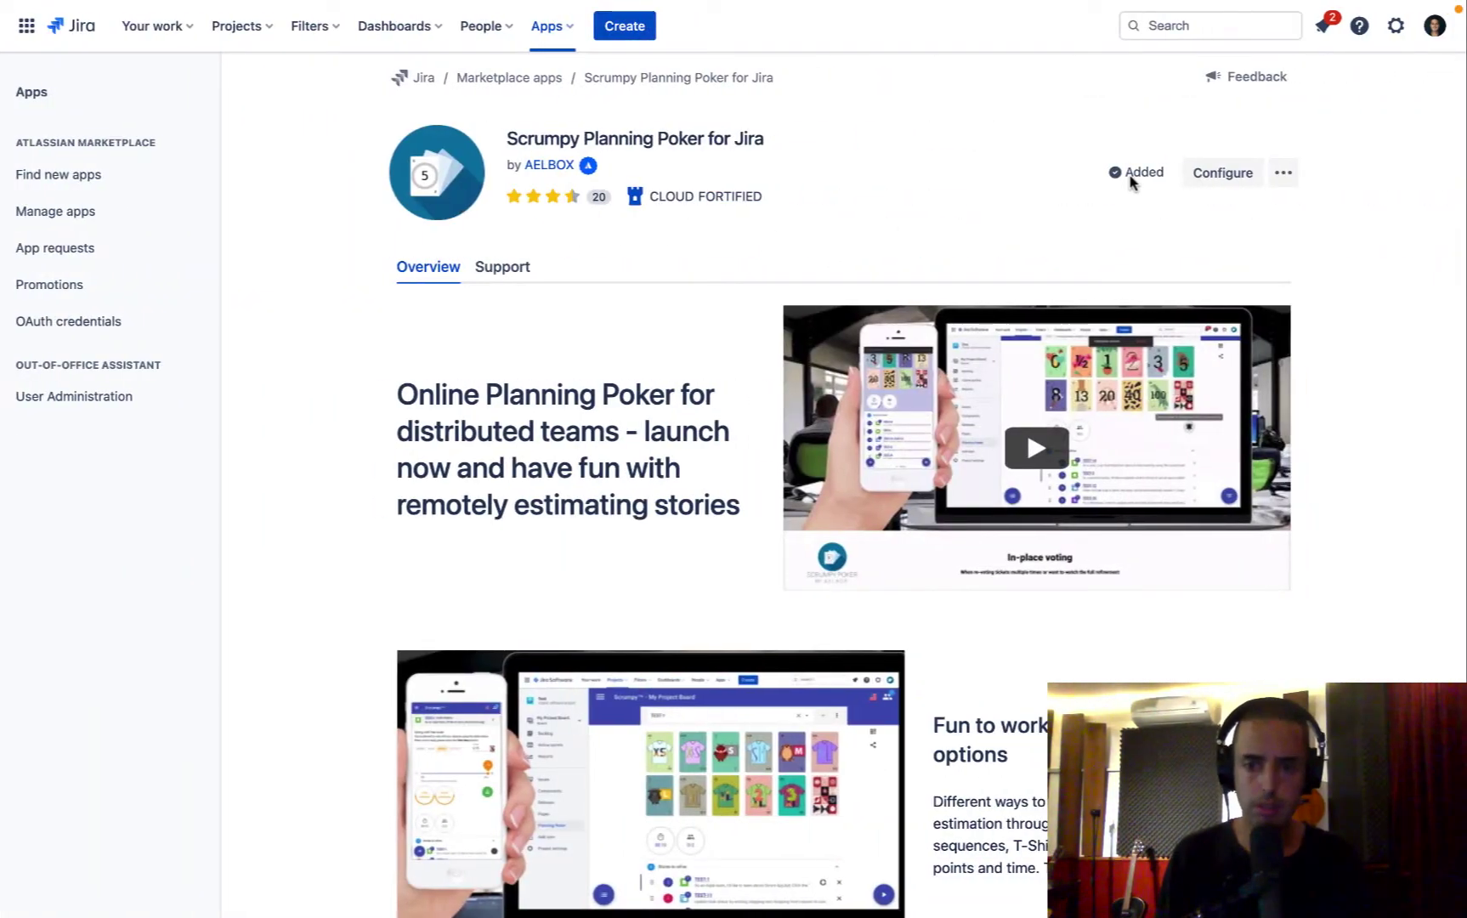
Check that the Scrumpy app is added and look for Planning Poker among the installed apps.
mouse_move(1131, 182)
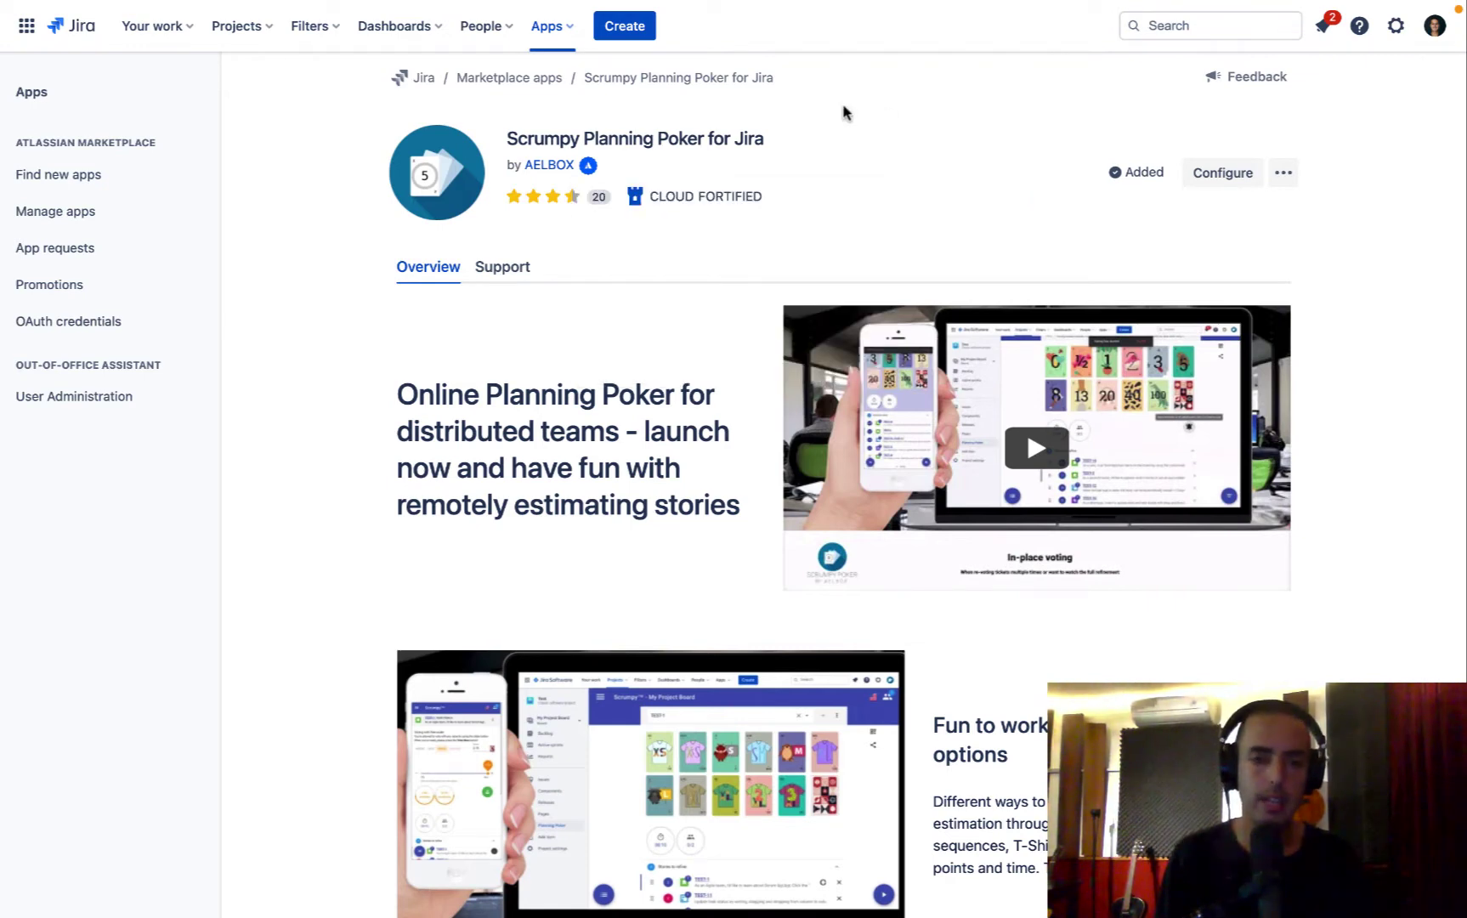
click(549, 27)
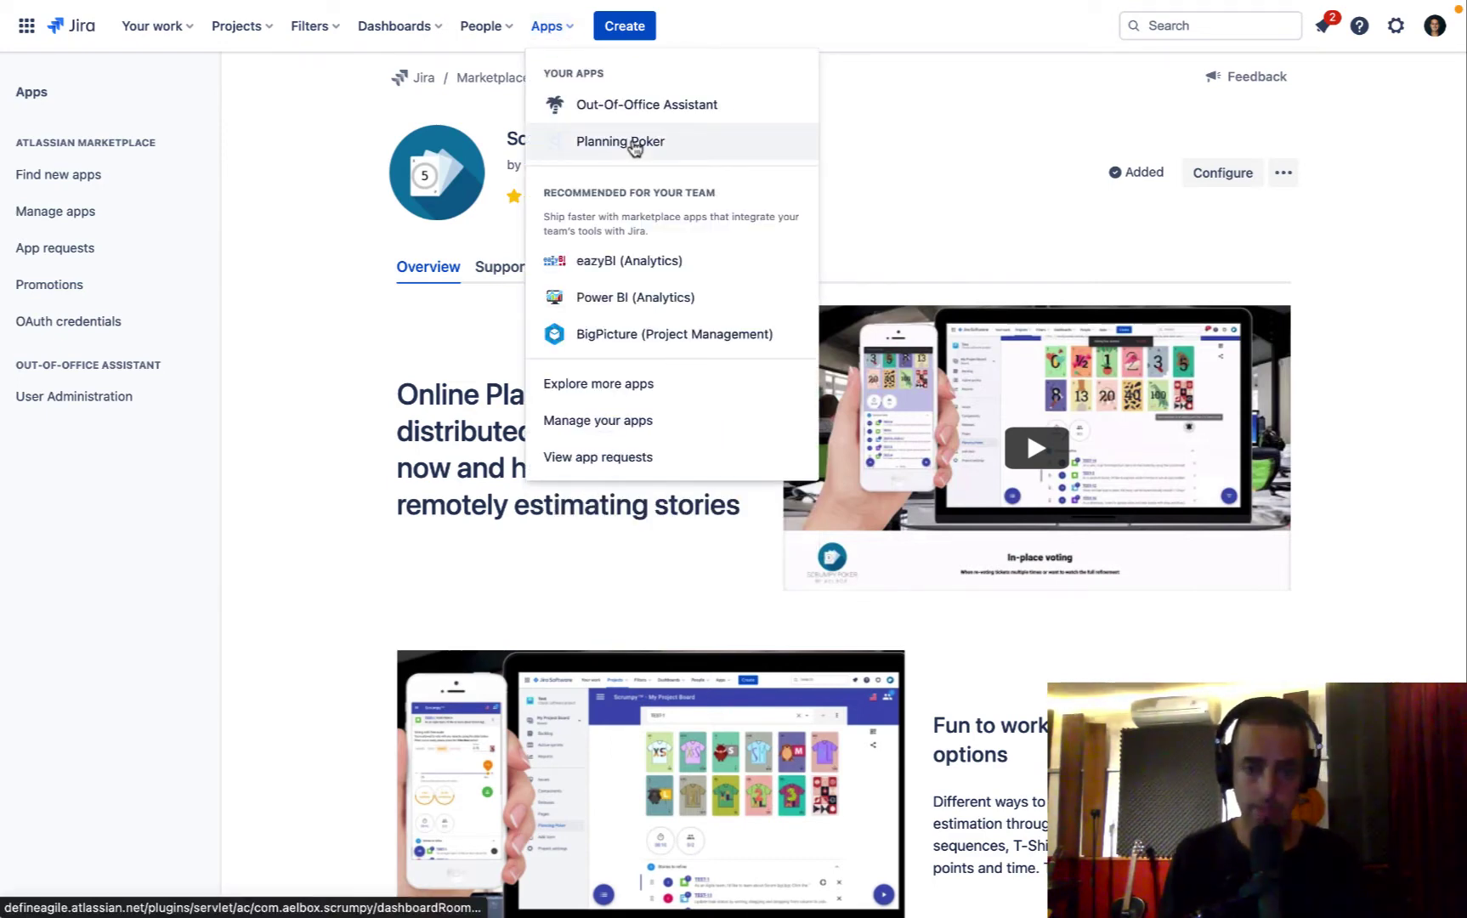
click(1025, 151)
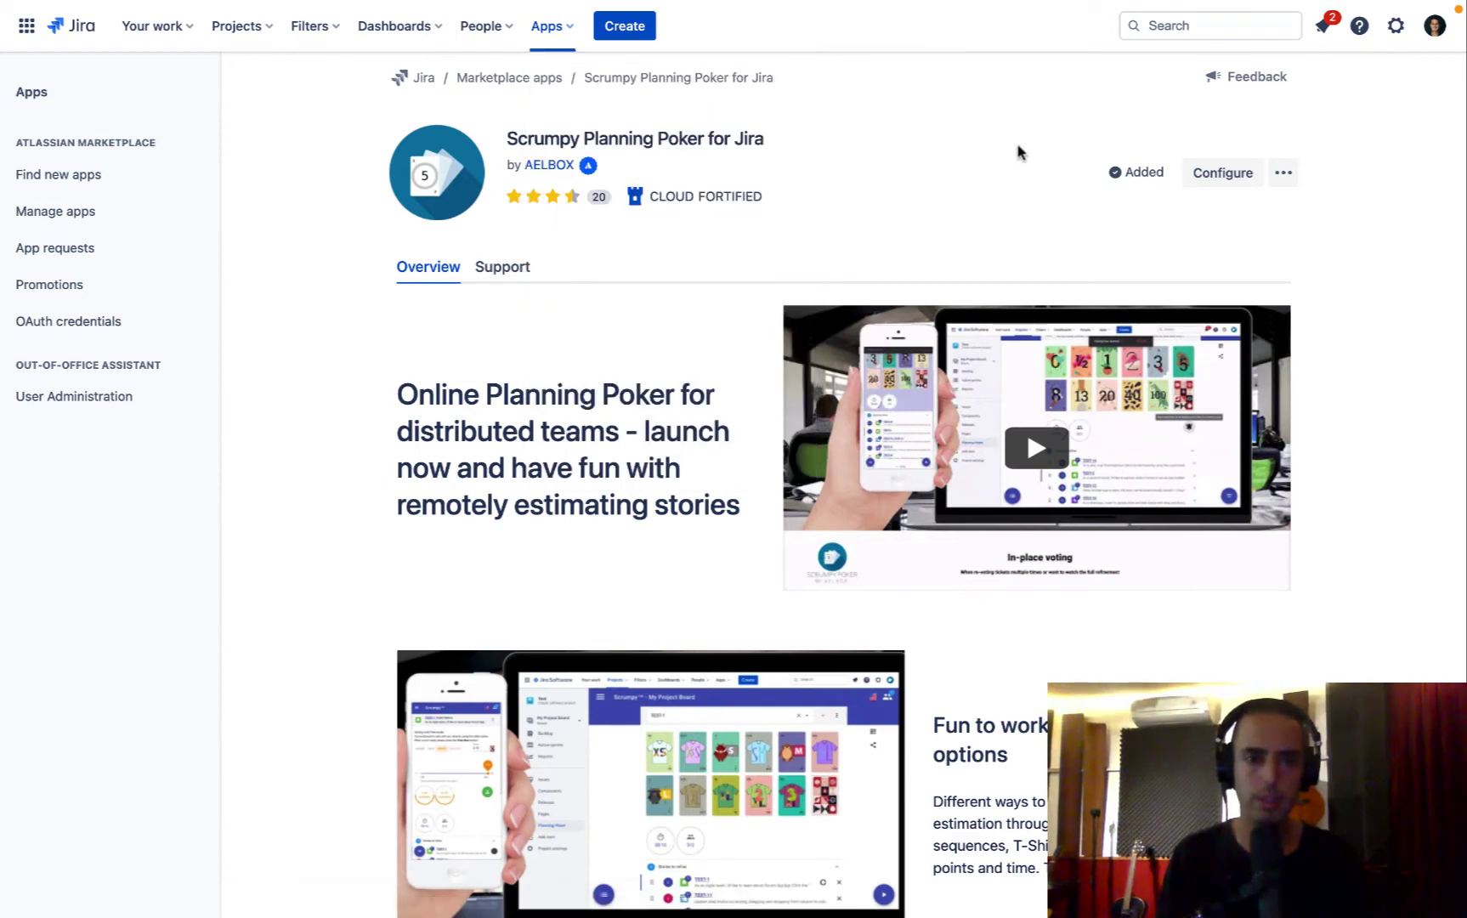
Open Planning Poker in the Define Agile Youtube Videos (DAYV) project.
click(242, 38)
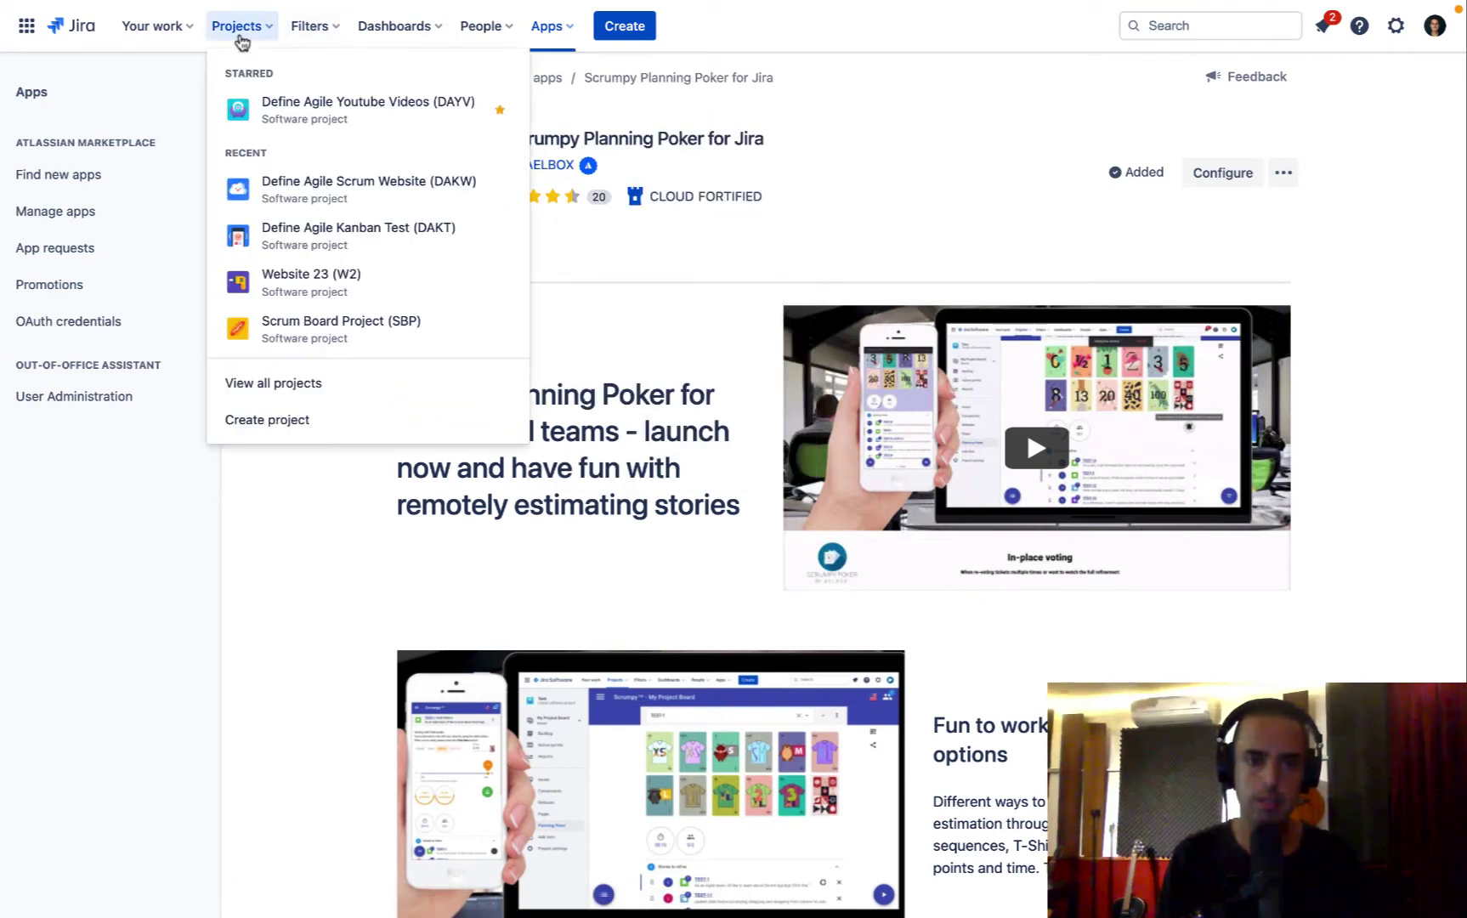
click(319, 111)
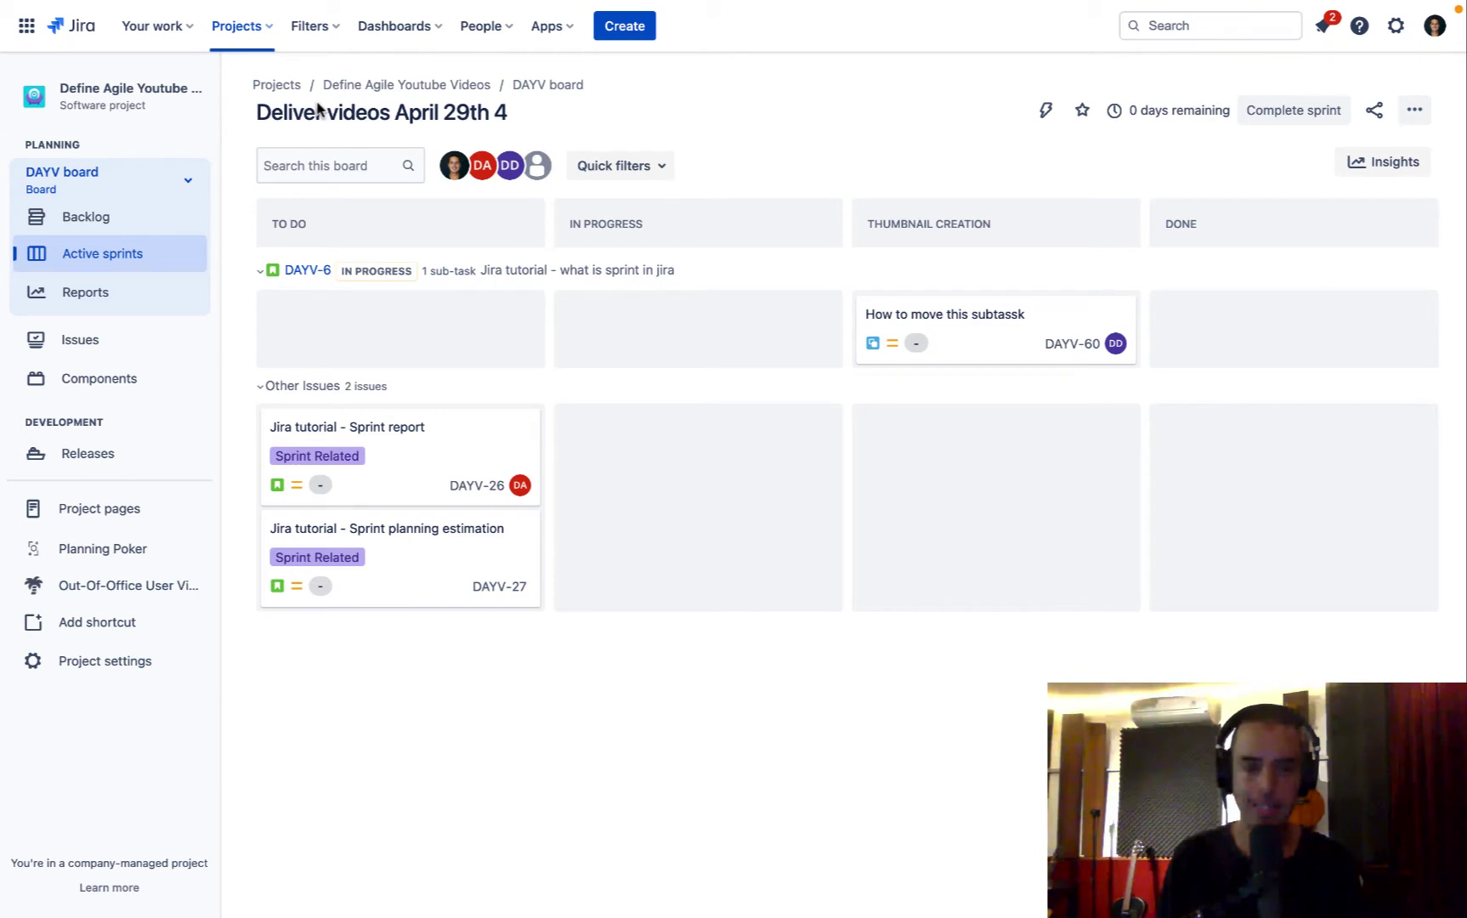
click(102, 559)
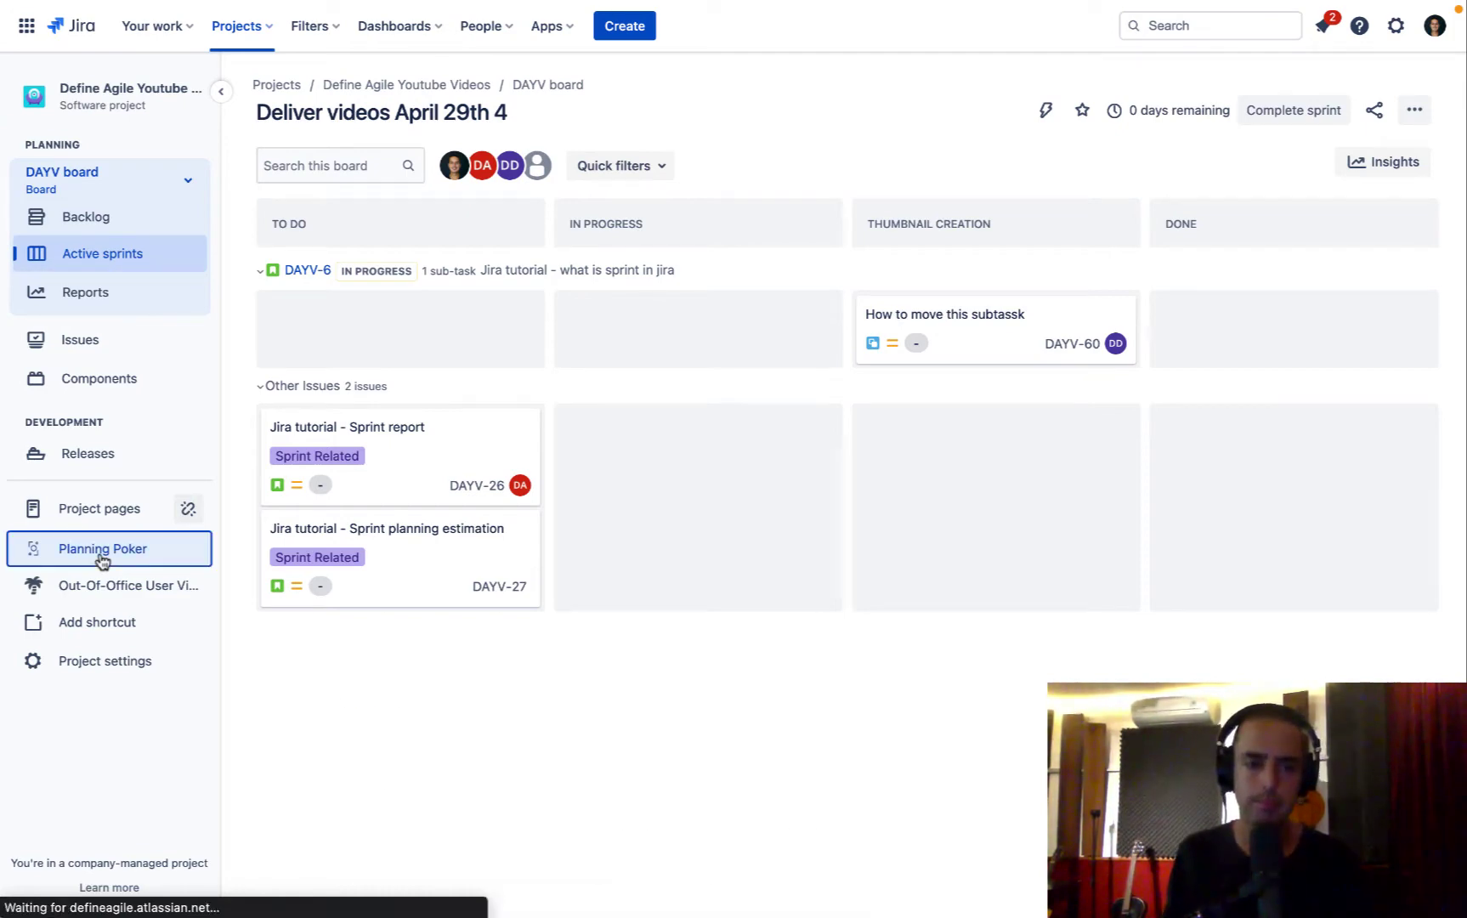
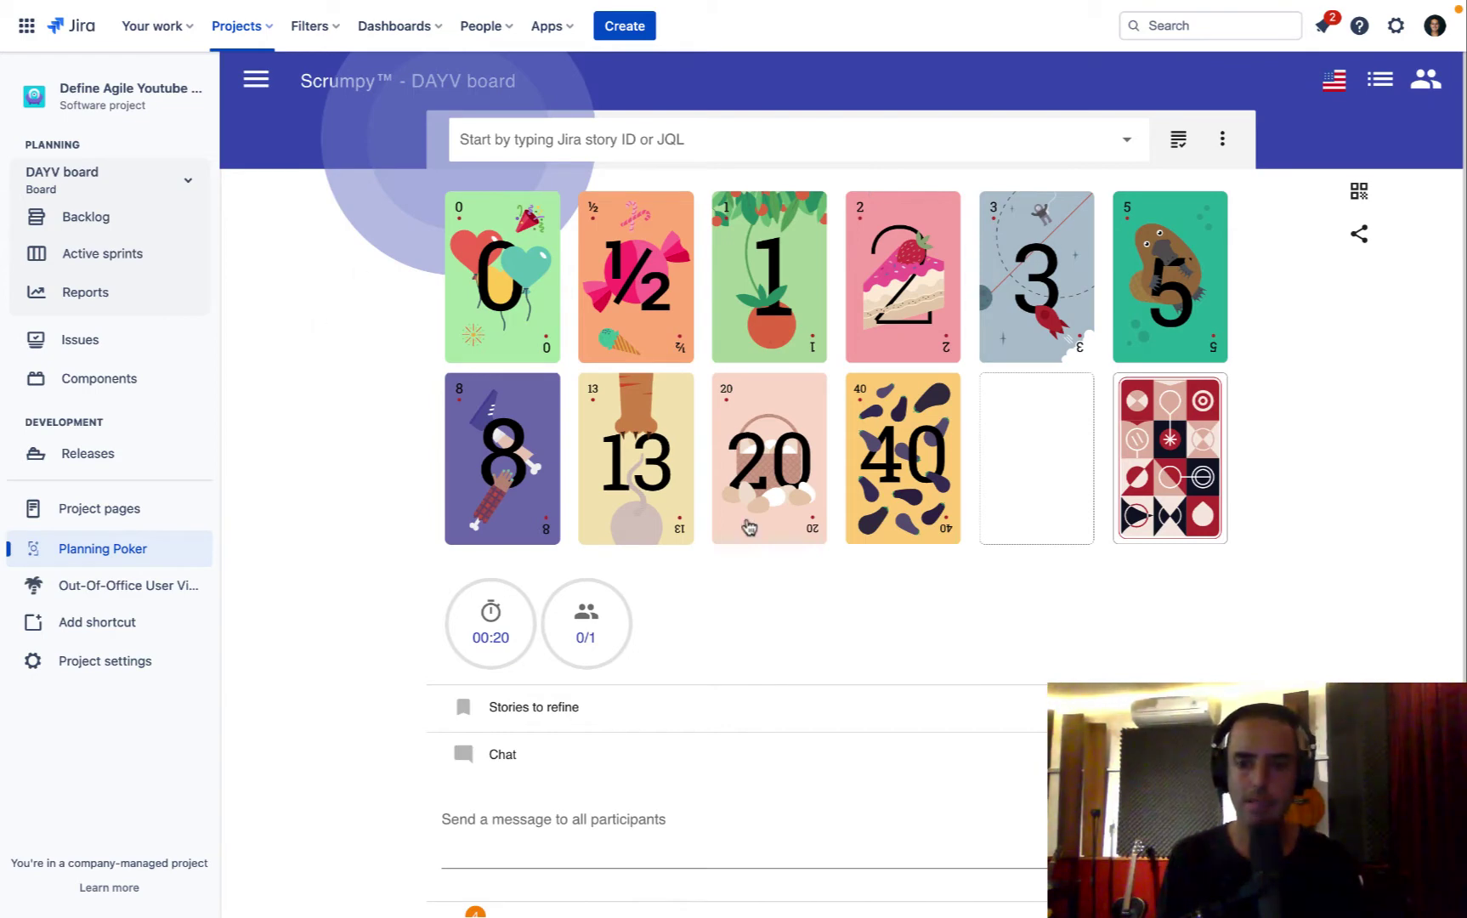
Look over the Planning Poker room's estimation cards, timer, vote counter, stories to refine and chat.
scroll(1440, 357, down, 2)
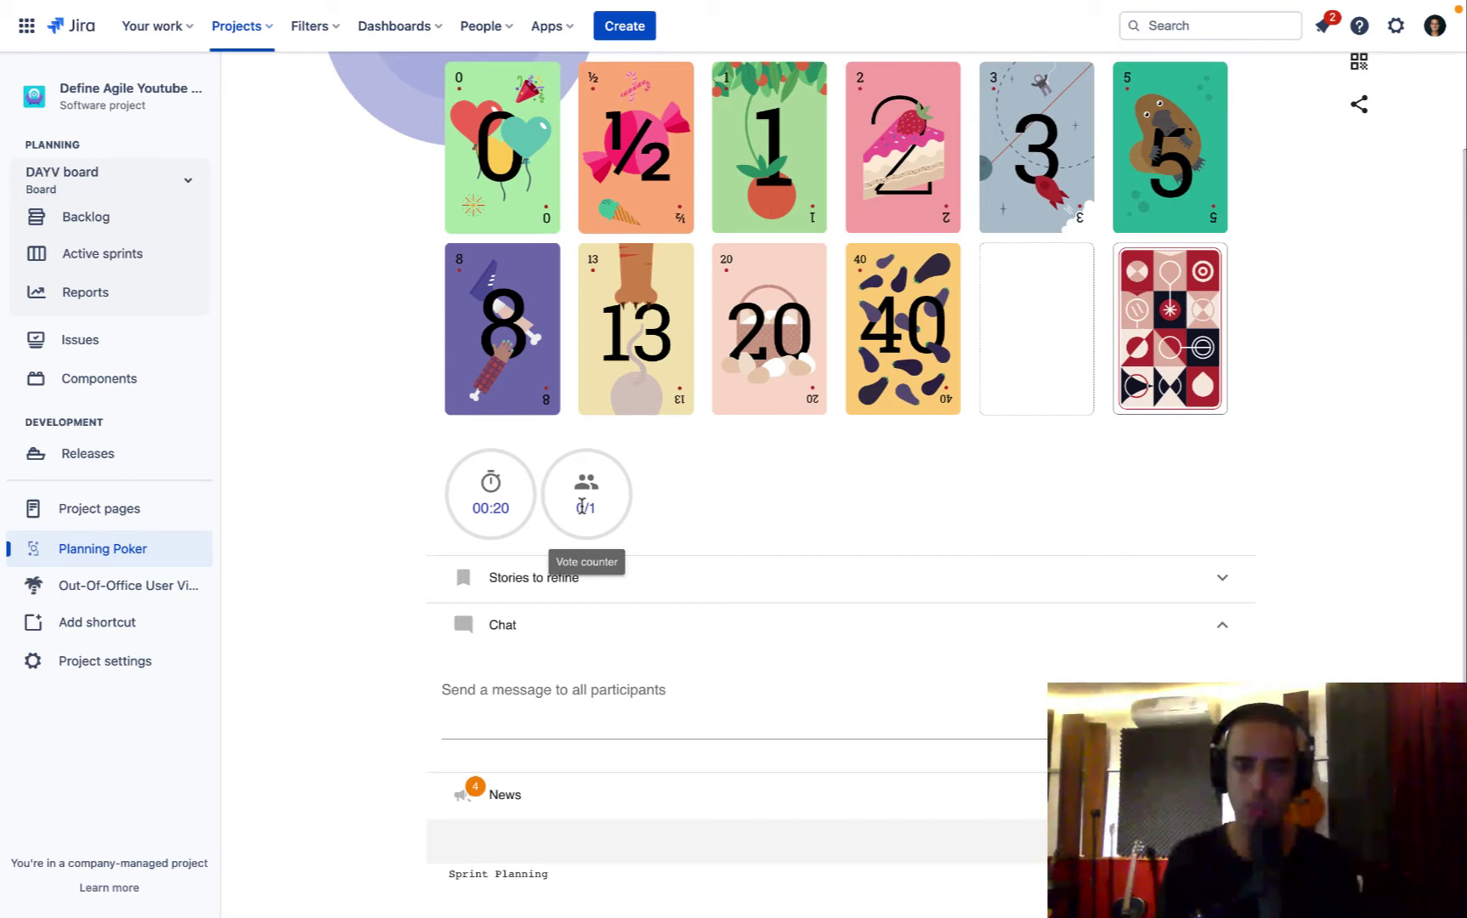
click(1224, 581)
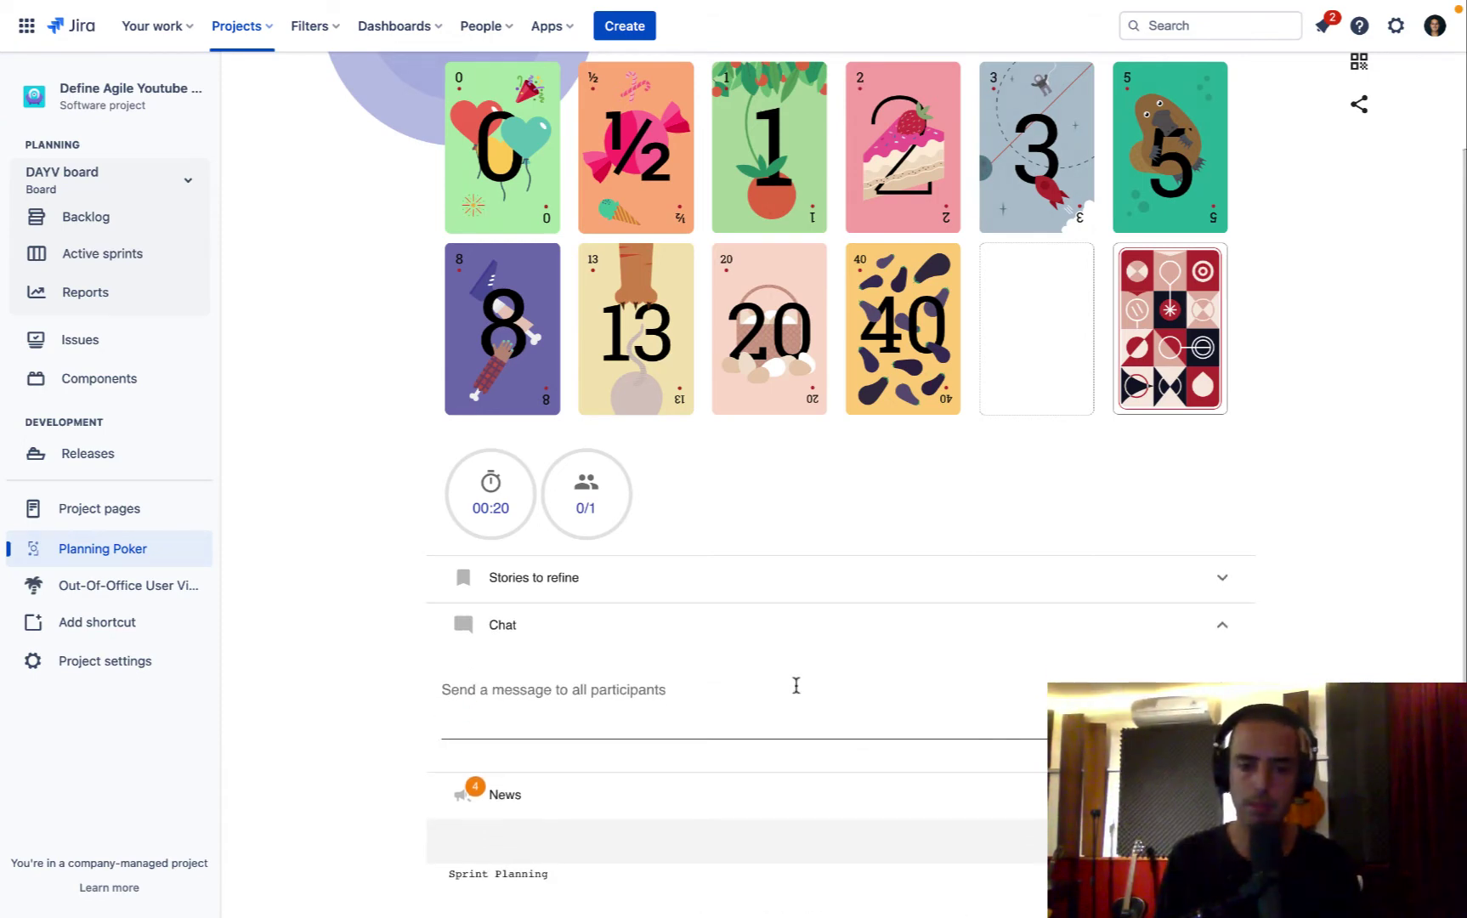
scroll(797, 685, down, 1)
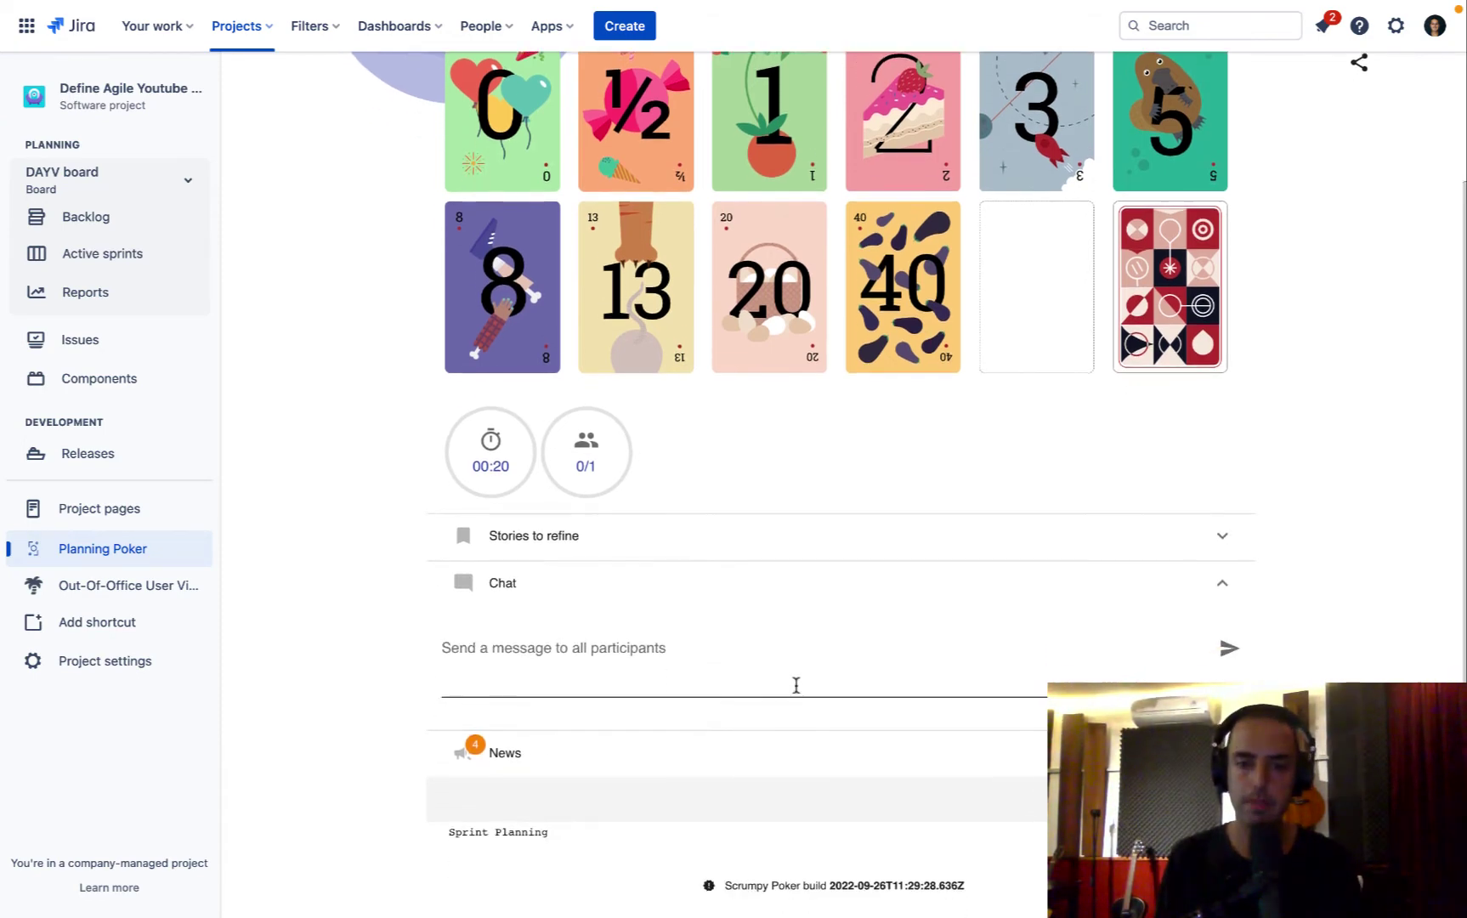
scroll(796, 685, up, 3)
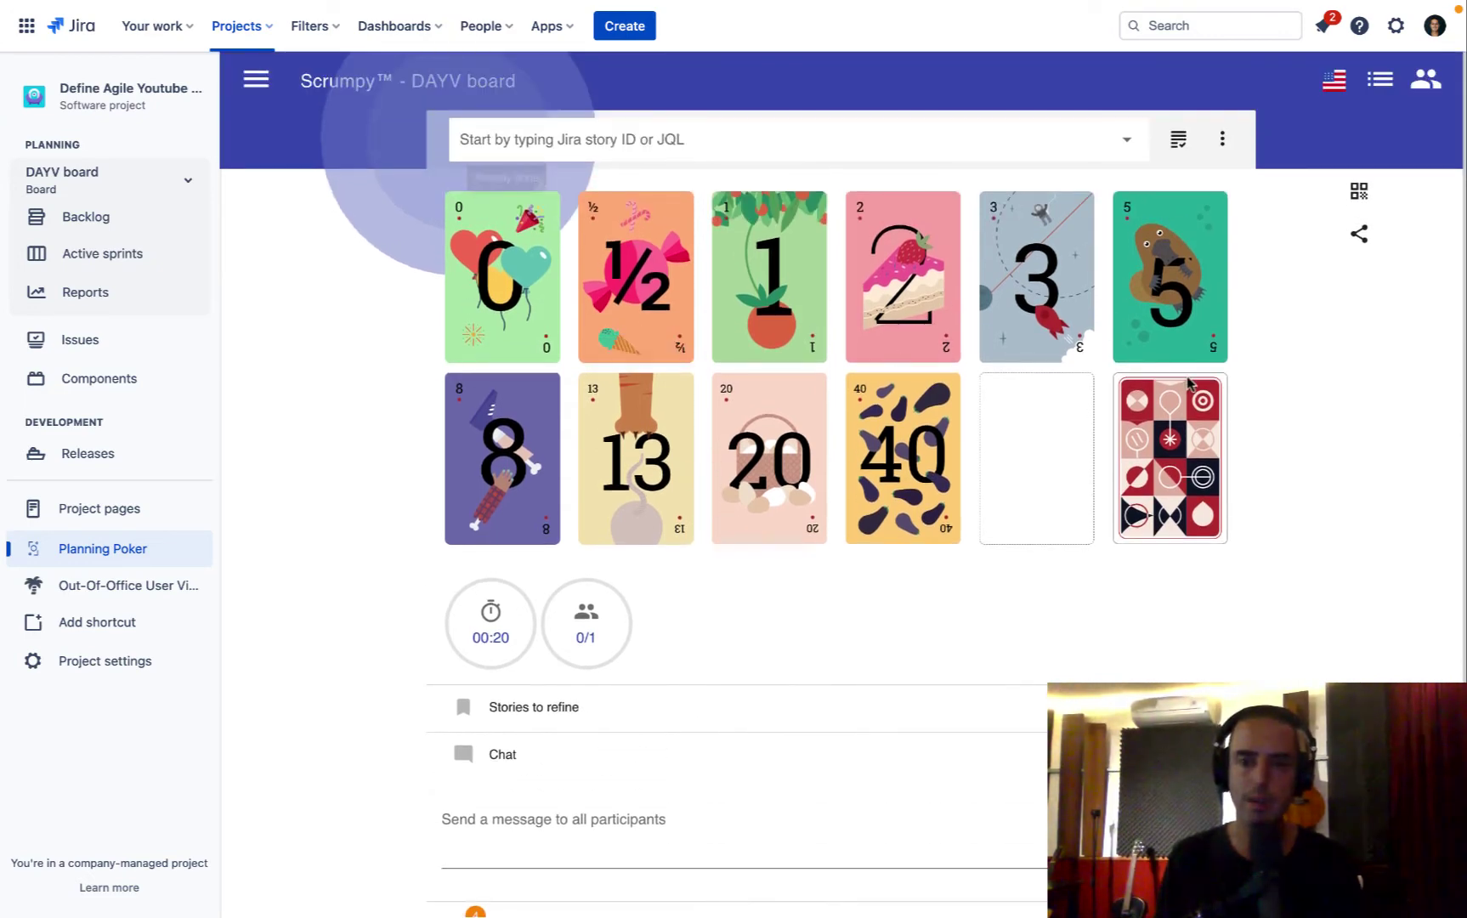
Show the room's QR code for joining by mobile device and view its link sharing options.
click(1358, 193)
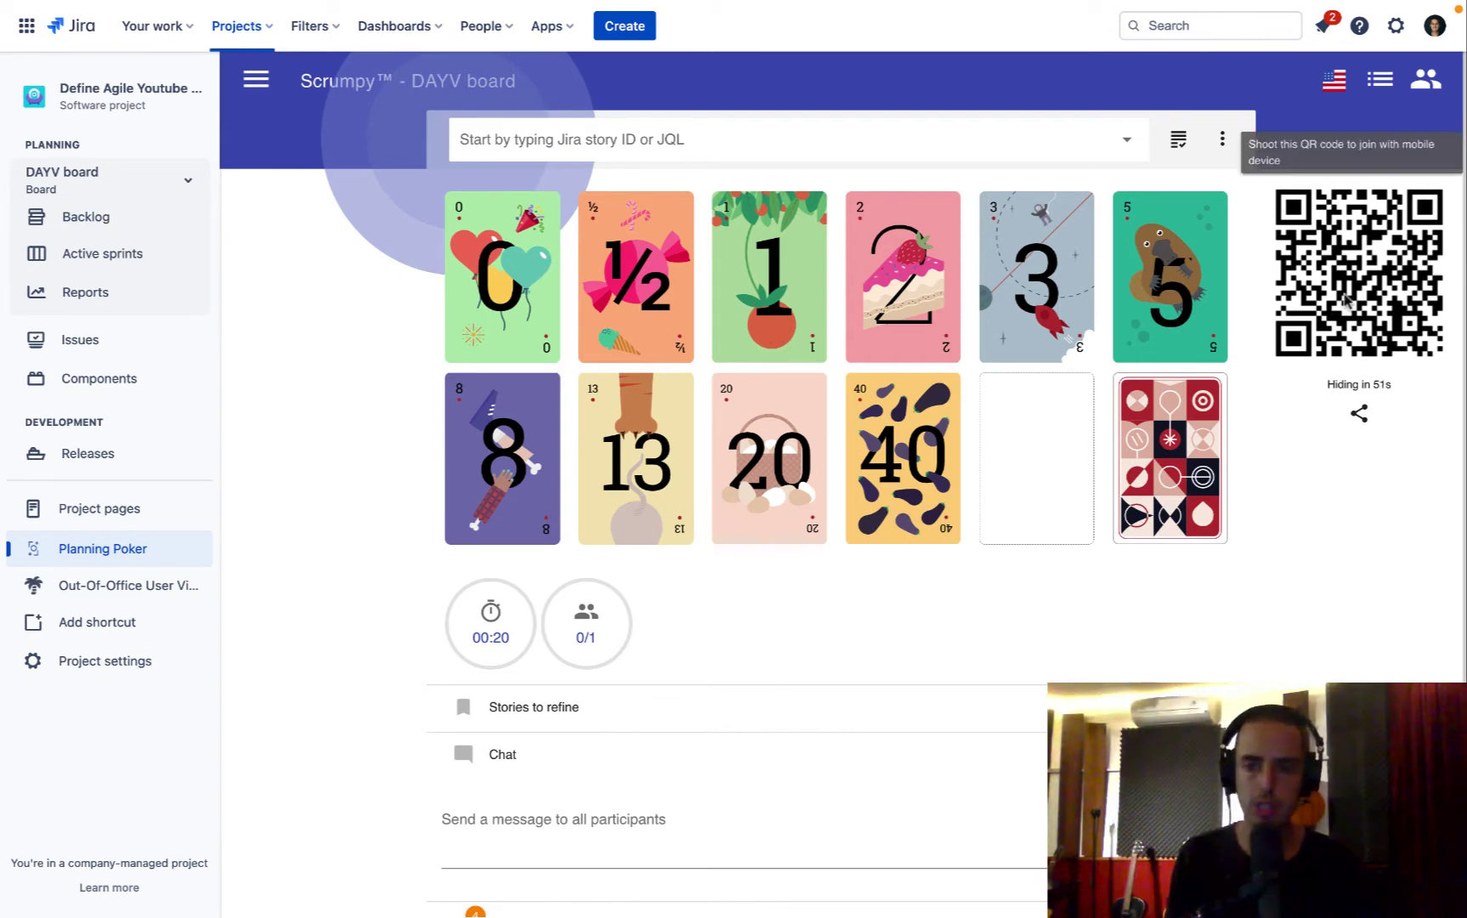
click(1359, 420)
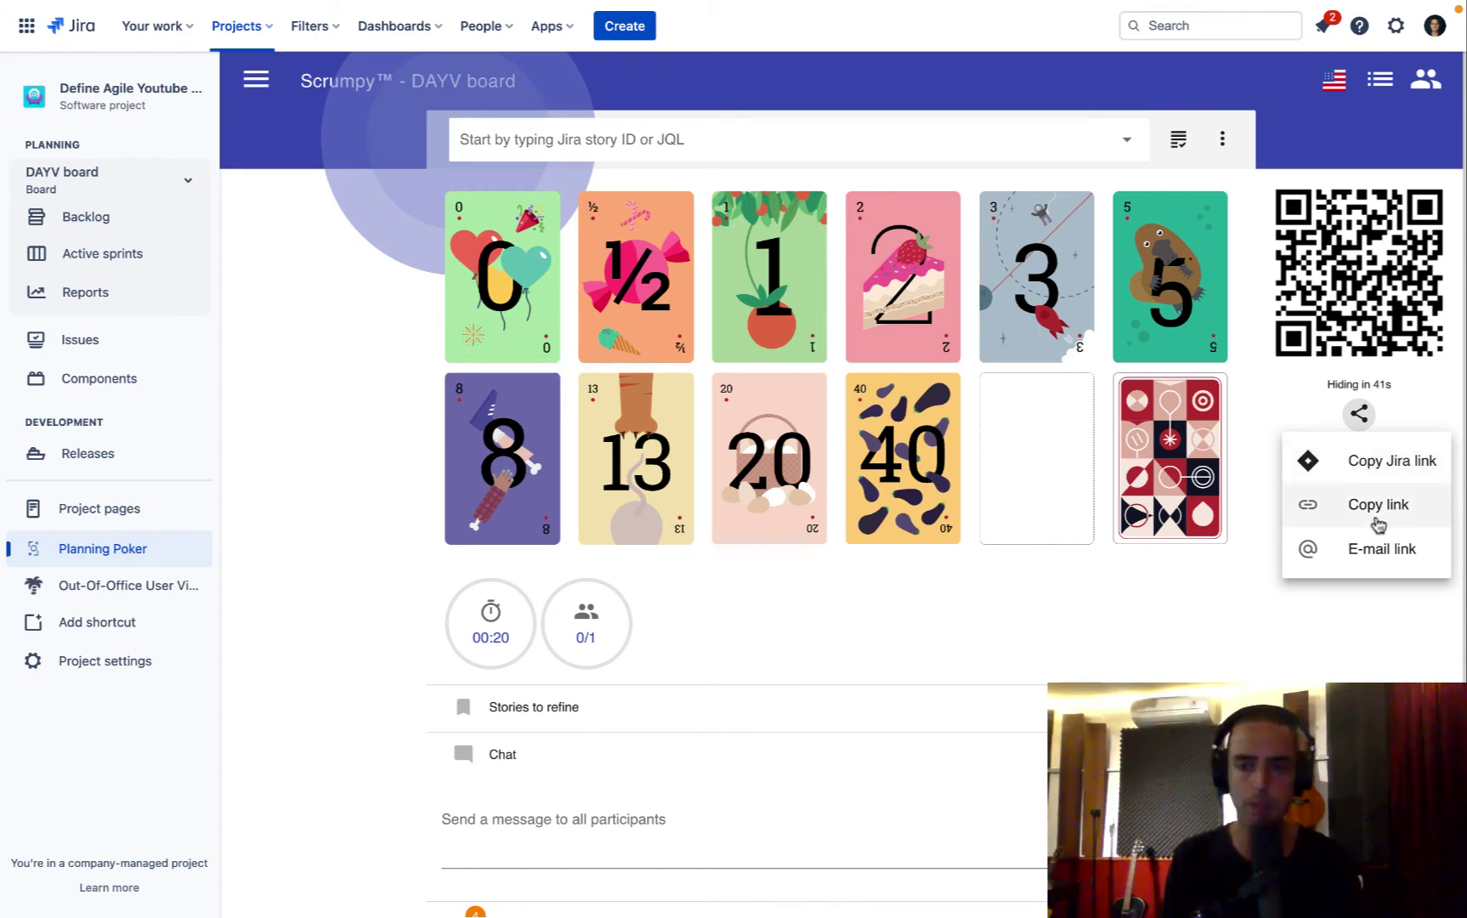
click(1378, 629)
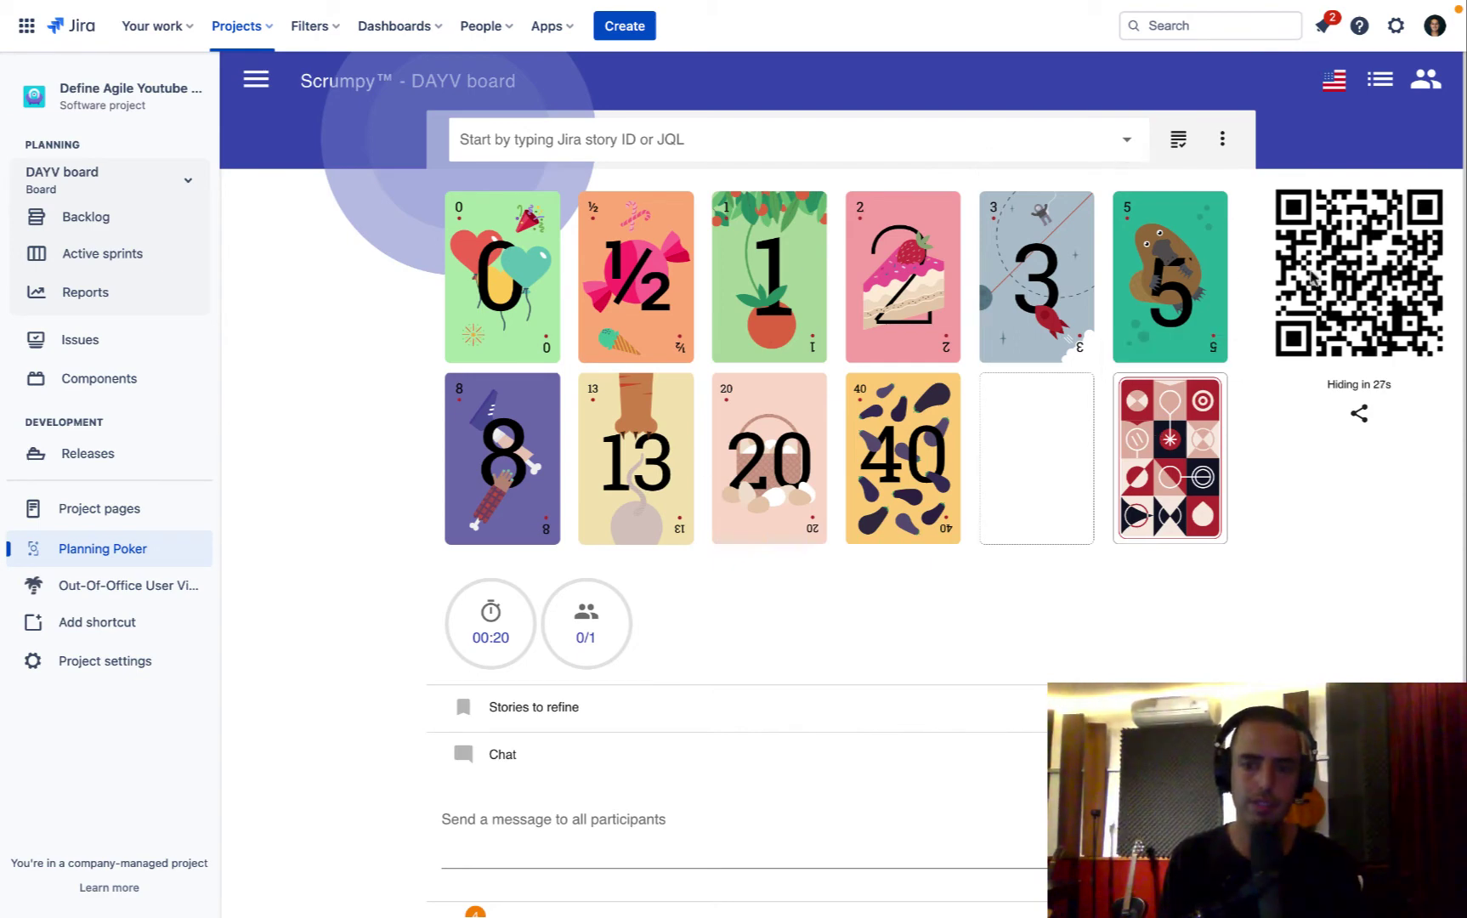
Open the general settings of the Planning Poker room.
click(1222, 144)
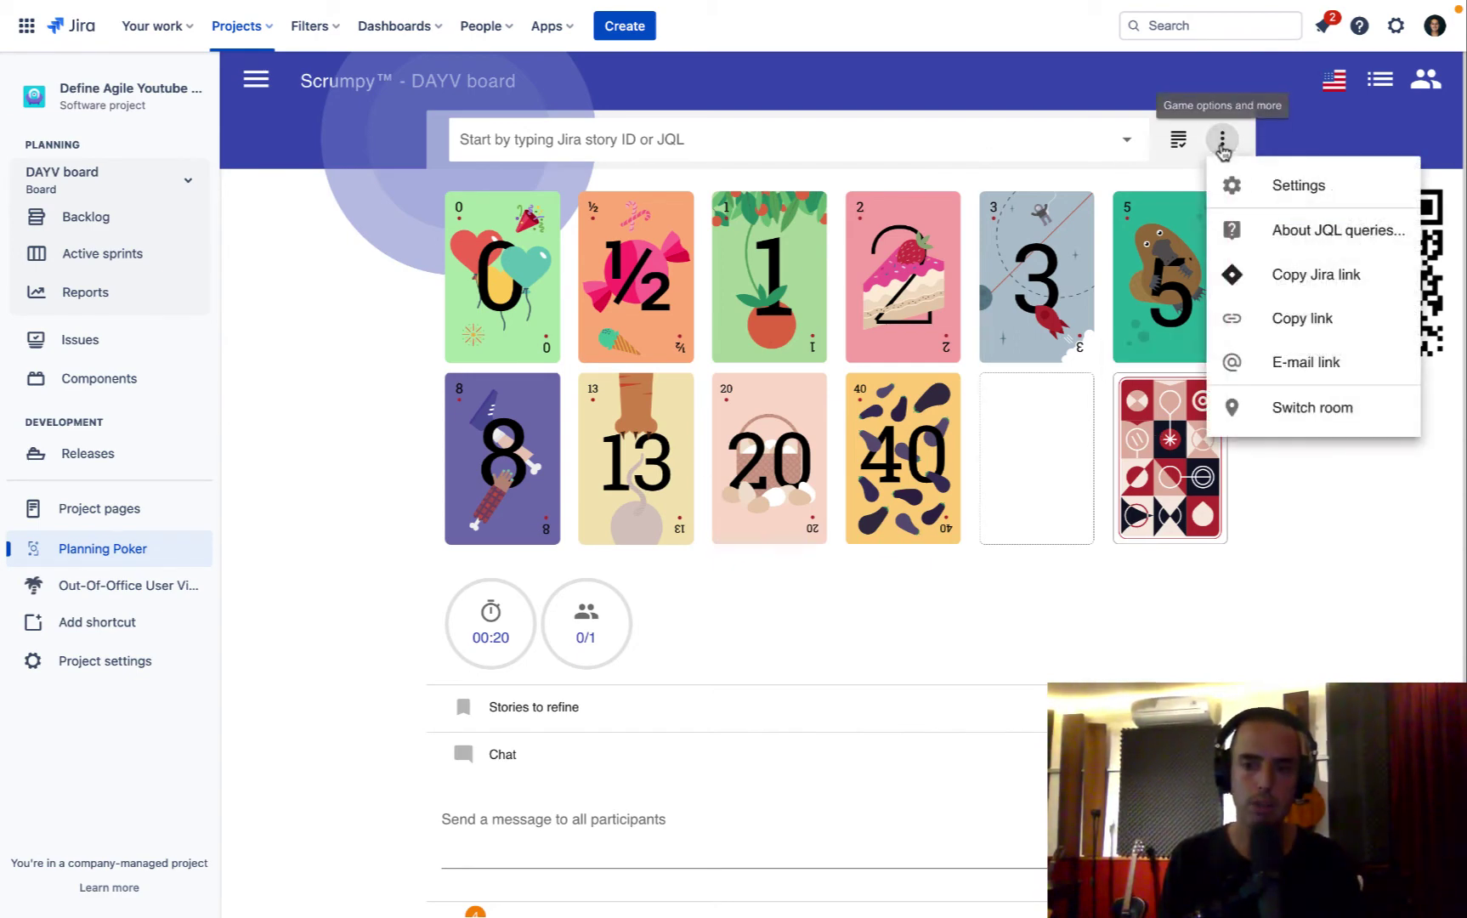
click(1274, 185)
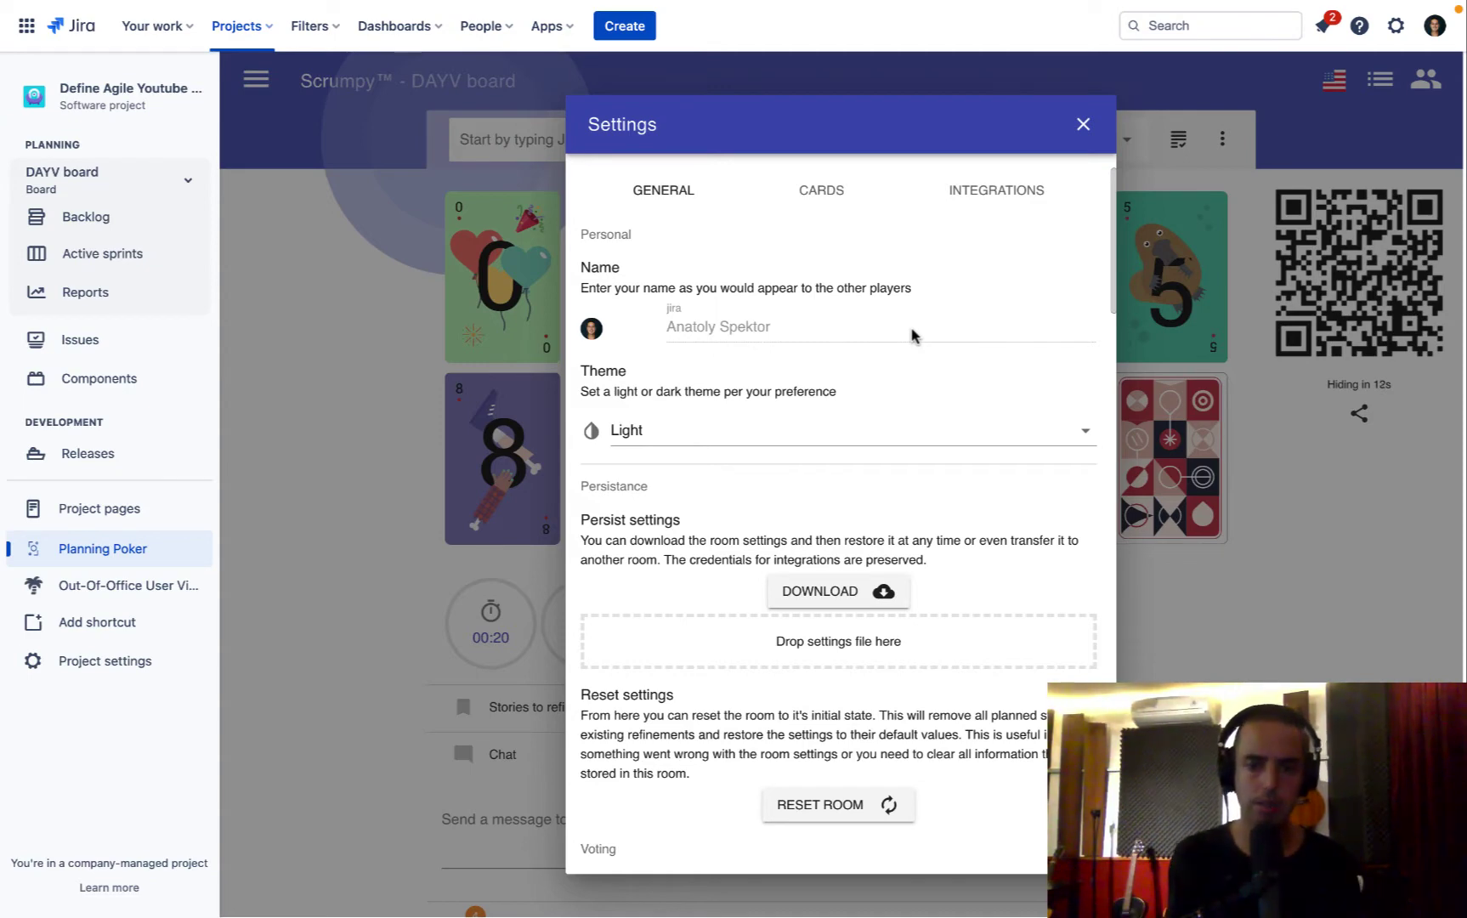
Try the Dark theme for the room, and return the theme to Light.
click(972, 432)
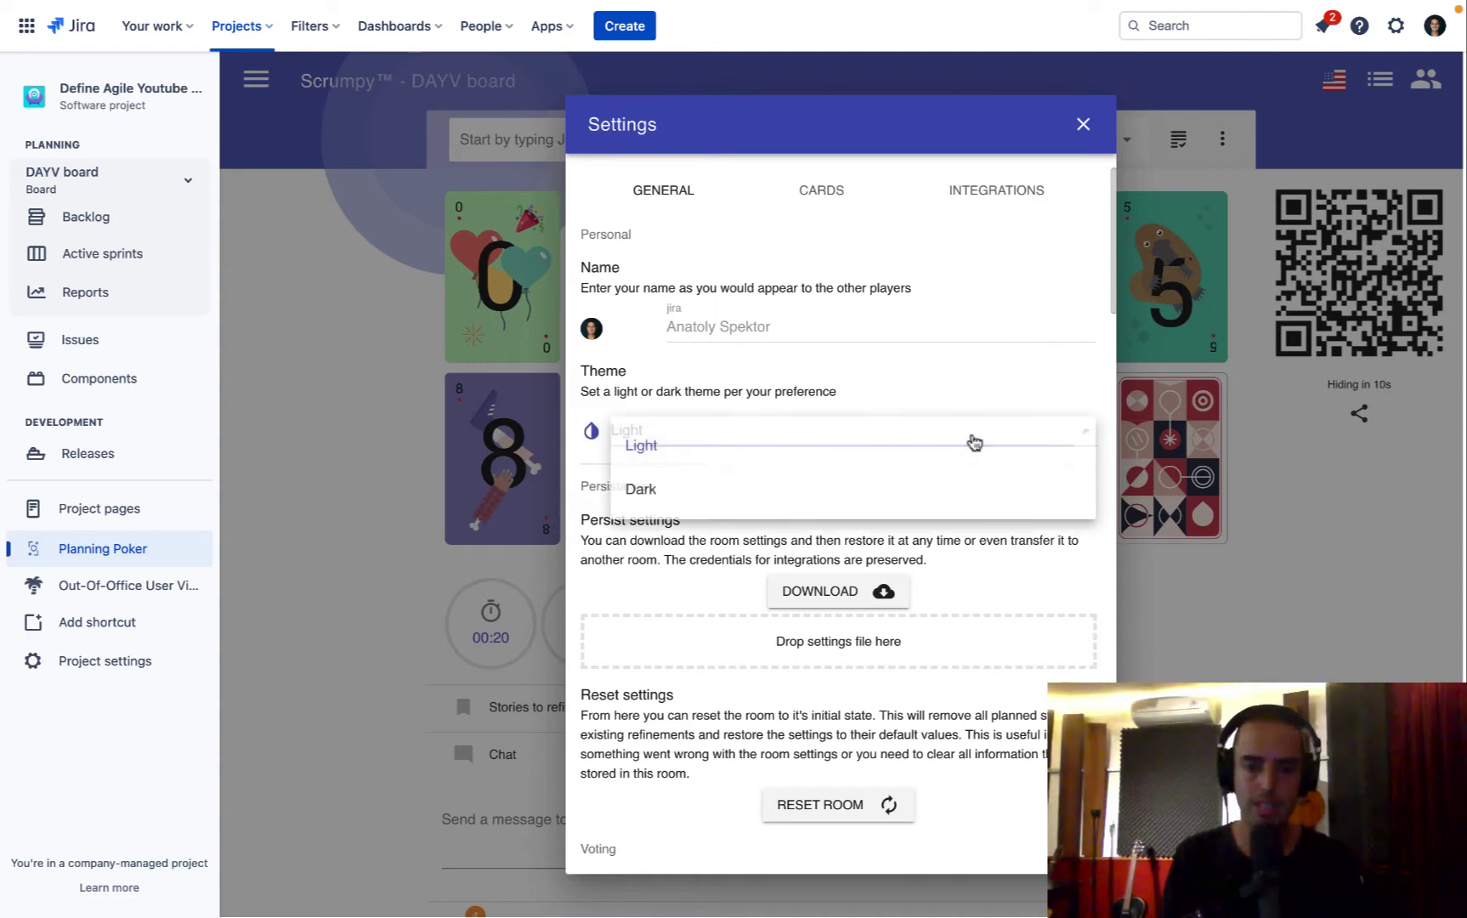
click(903, 506)
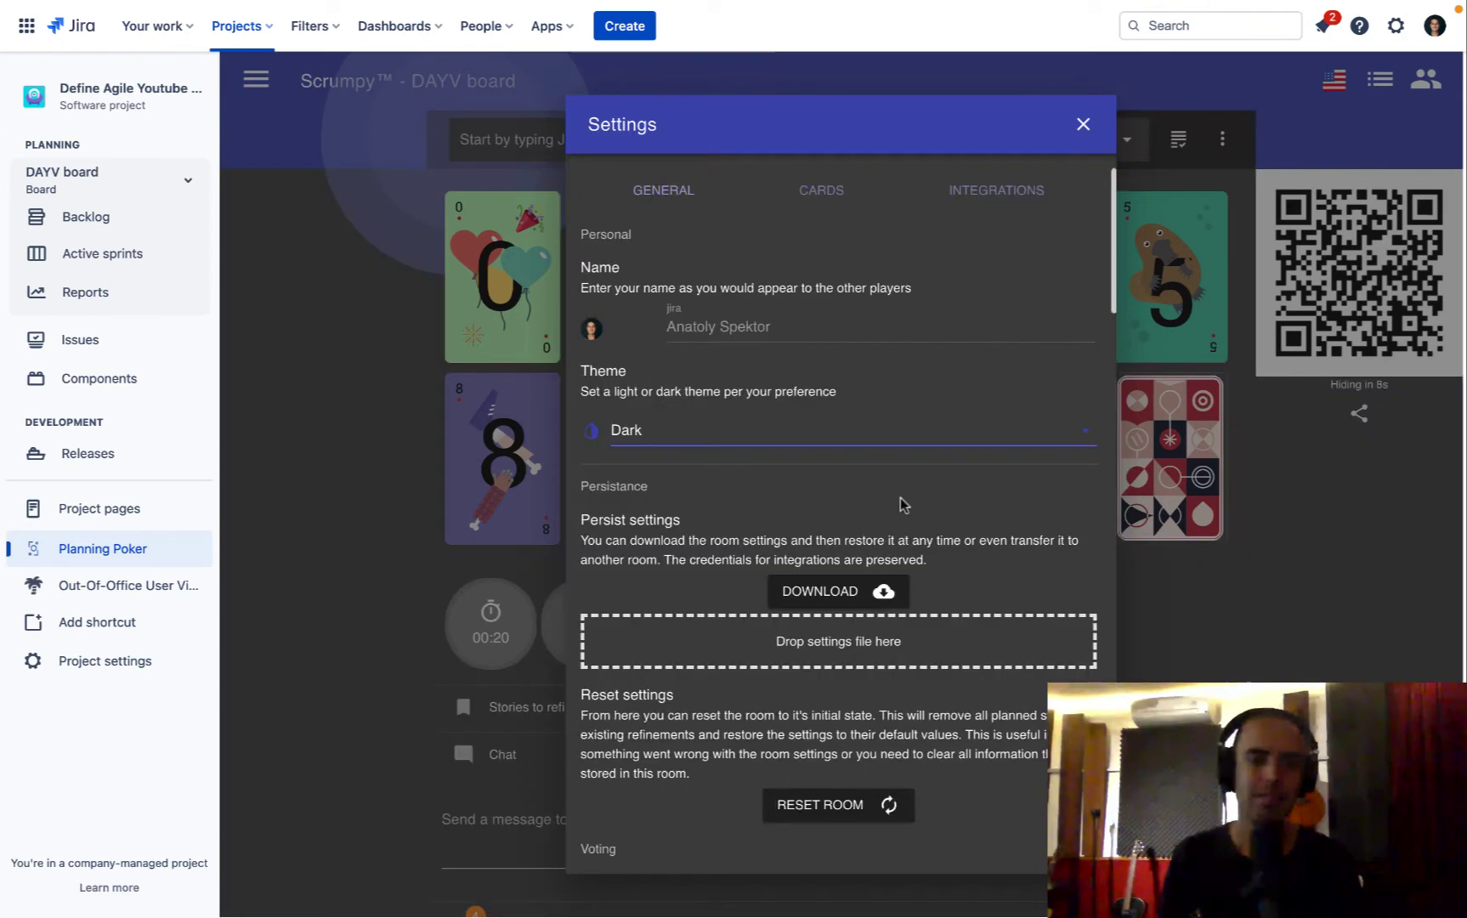
click(840, 419)
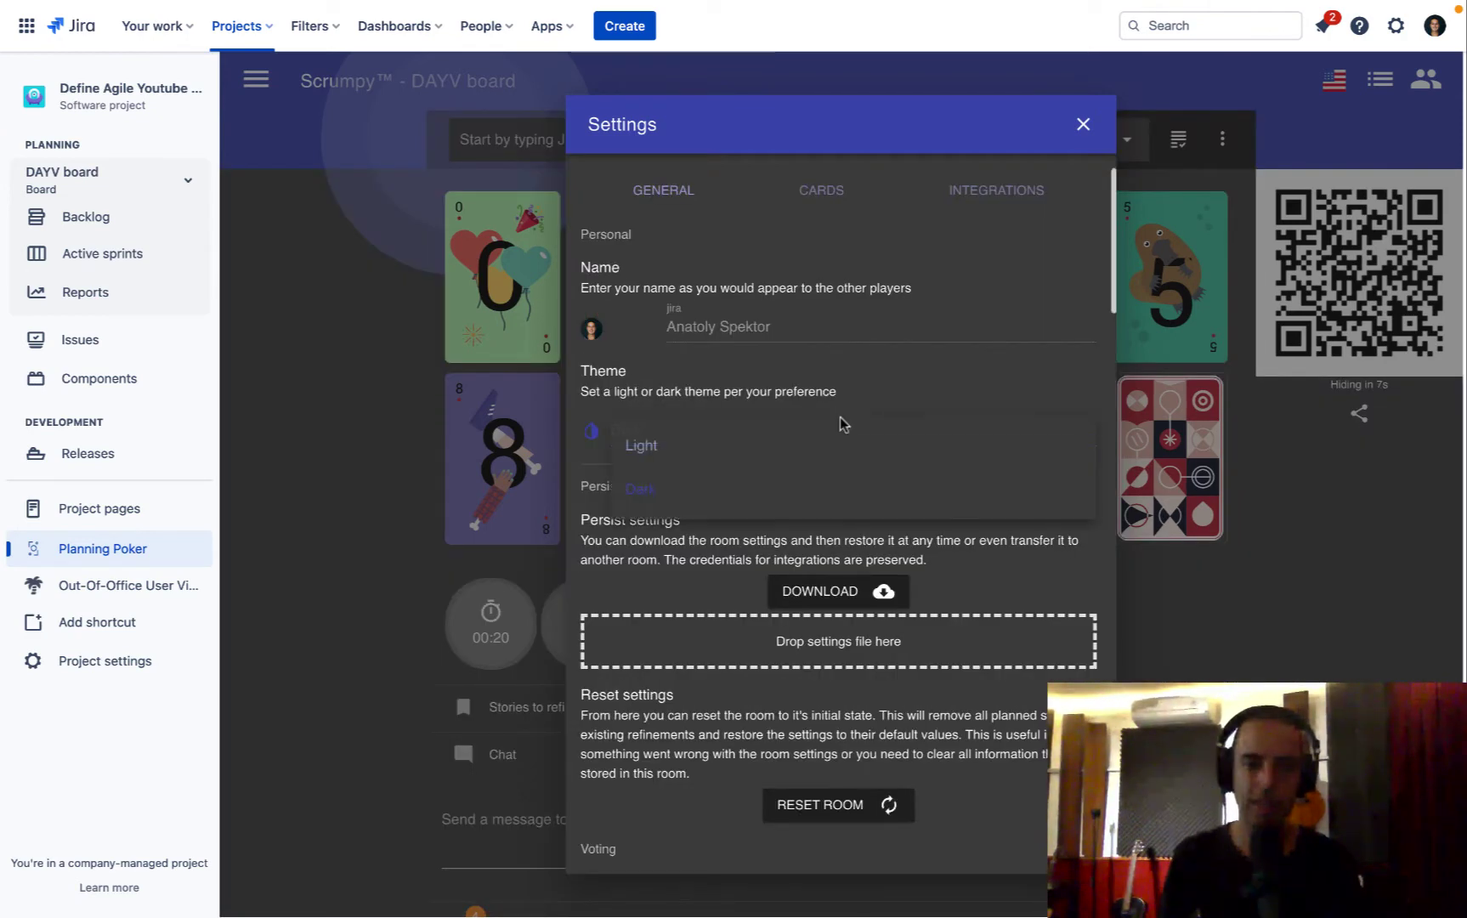
click(784, 436)
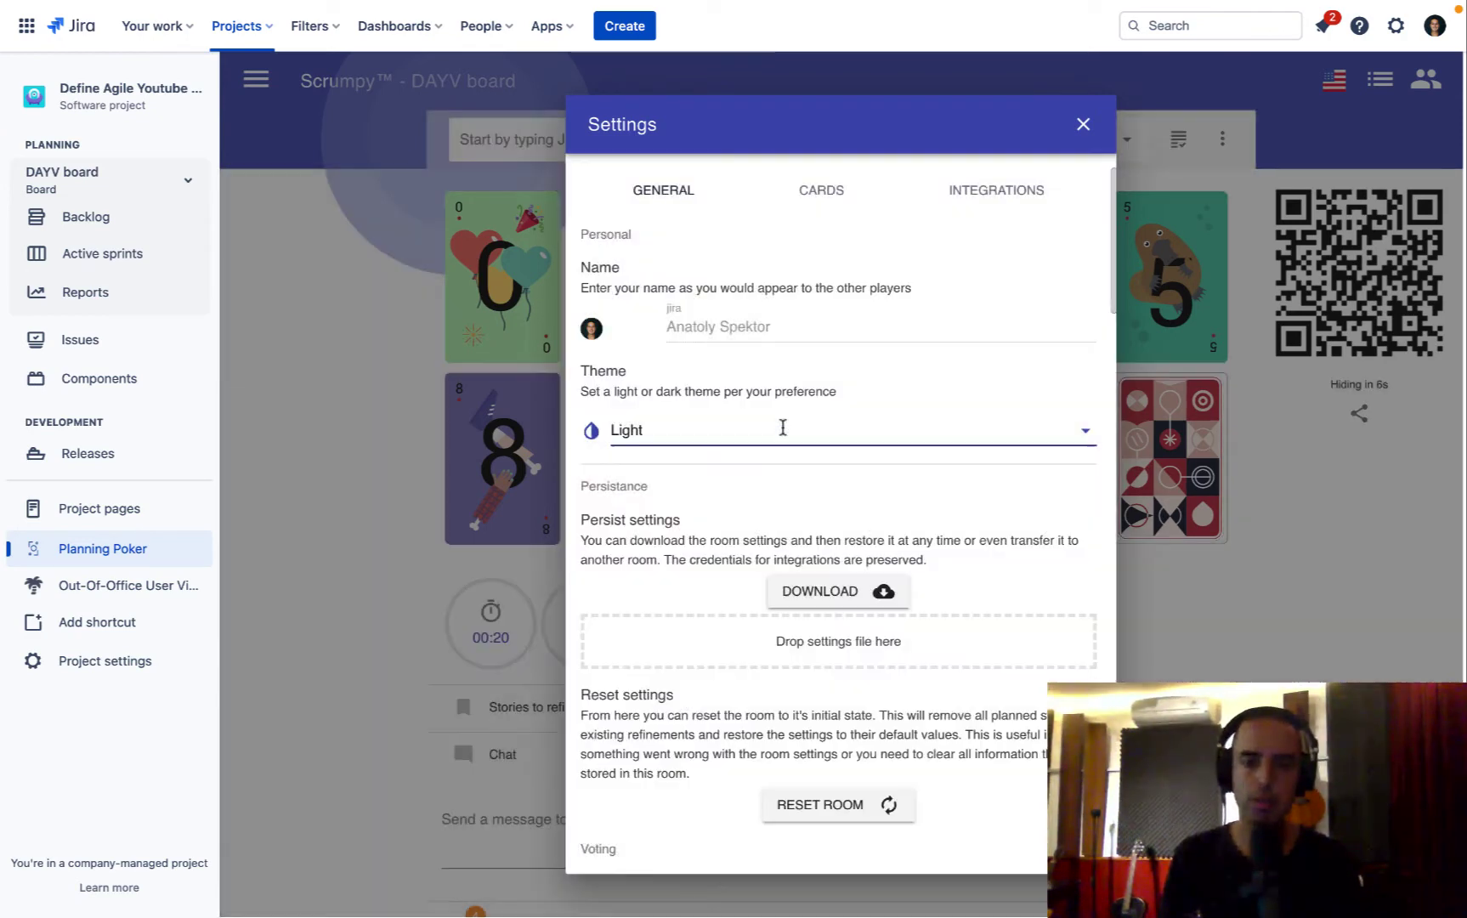
Review the general settings for saving and resetting the room, its name and description, and the video/screen share link.
scroll(774, 510, down, 2)
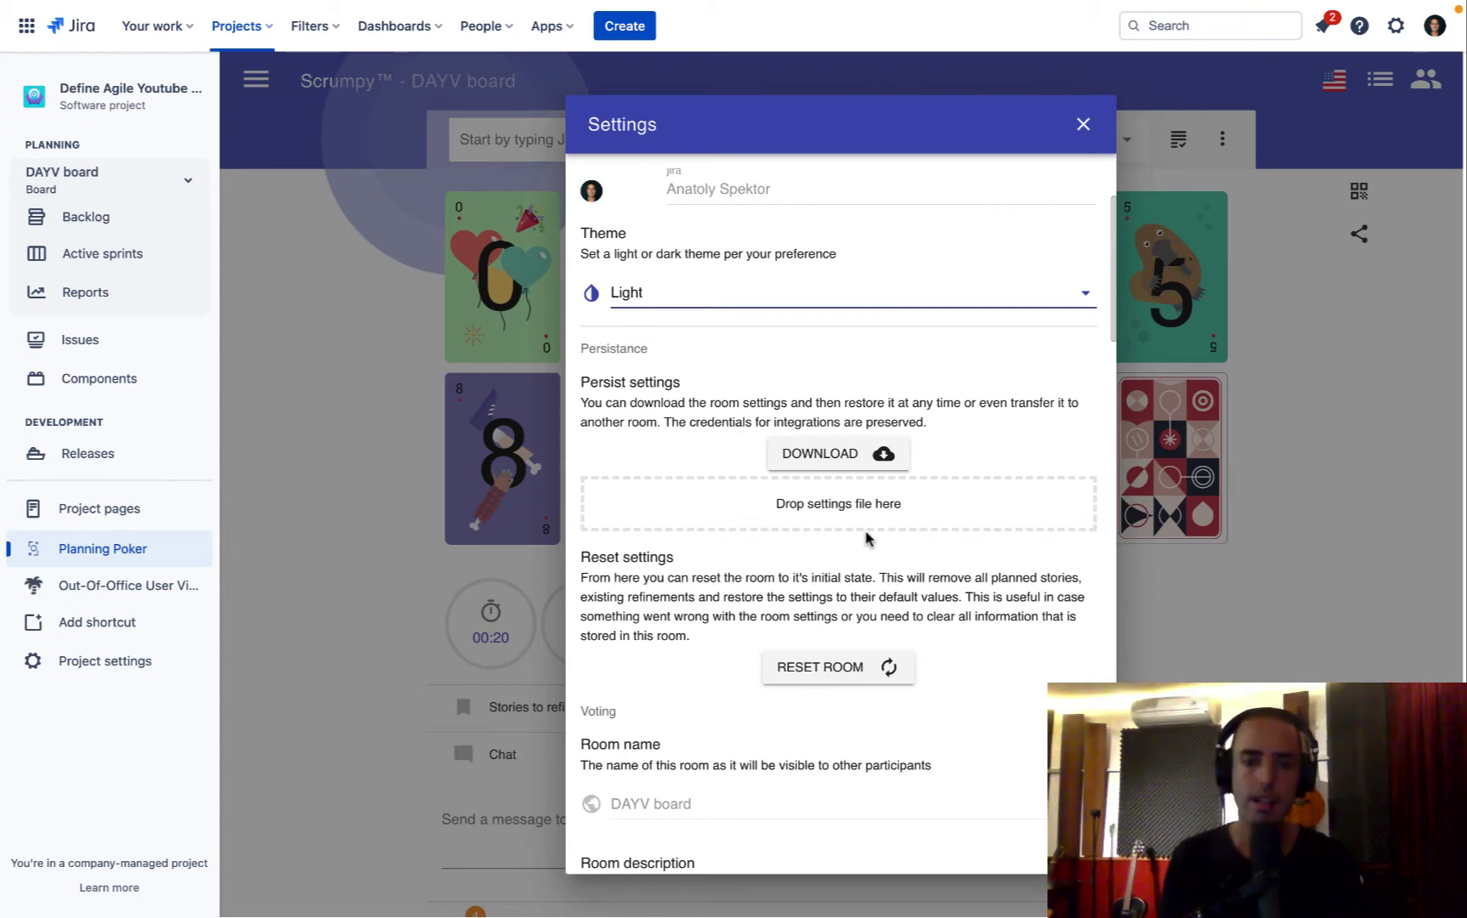
scroll(866, 537, down, 3)
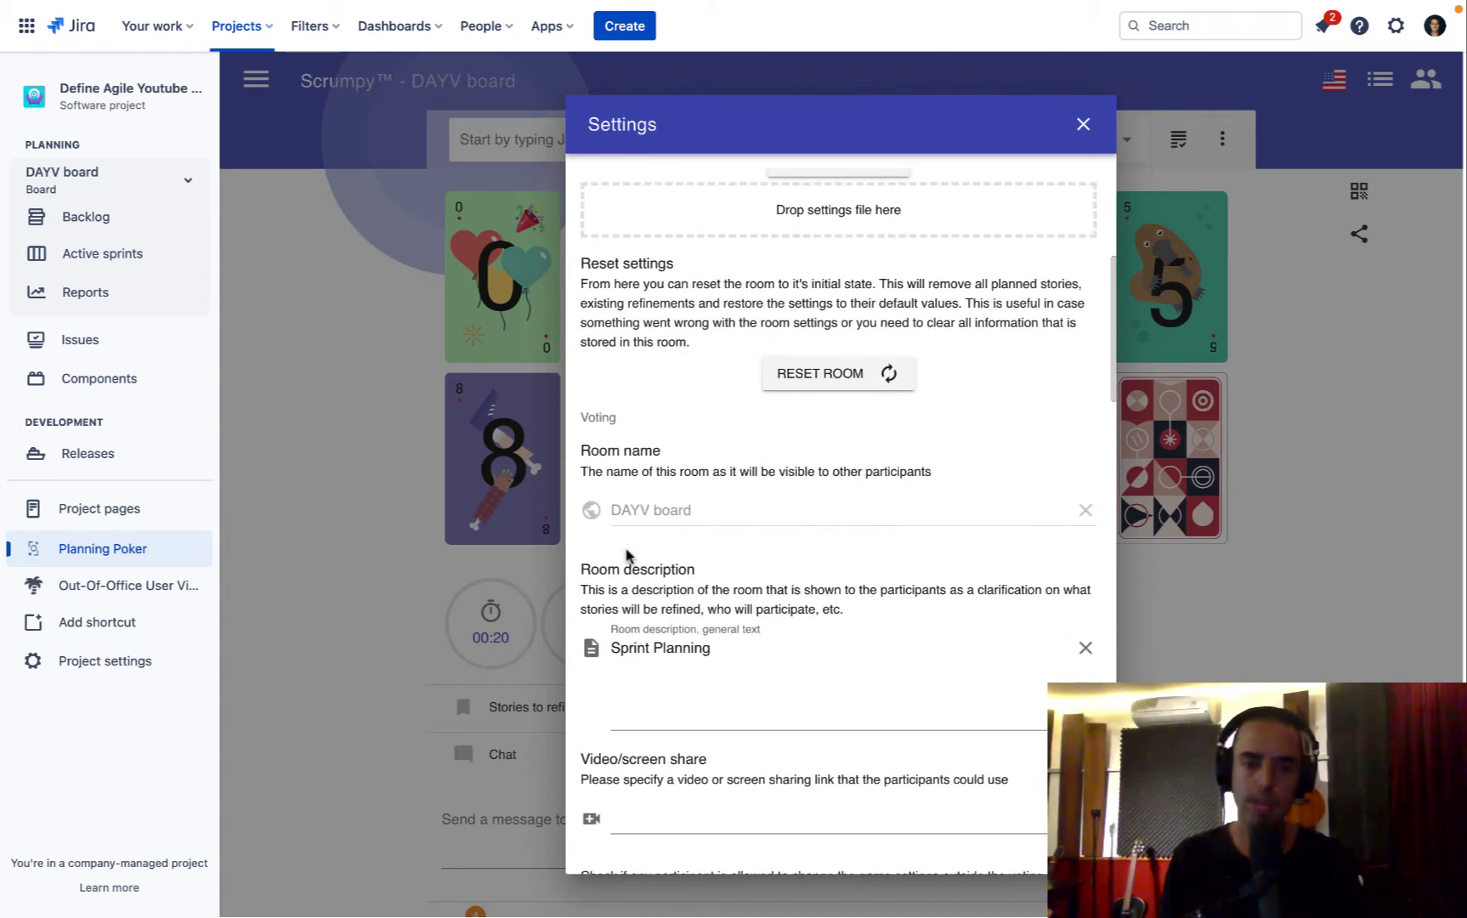
scroll(877, 517, down, 2)
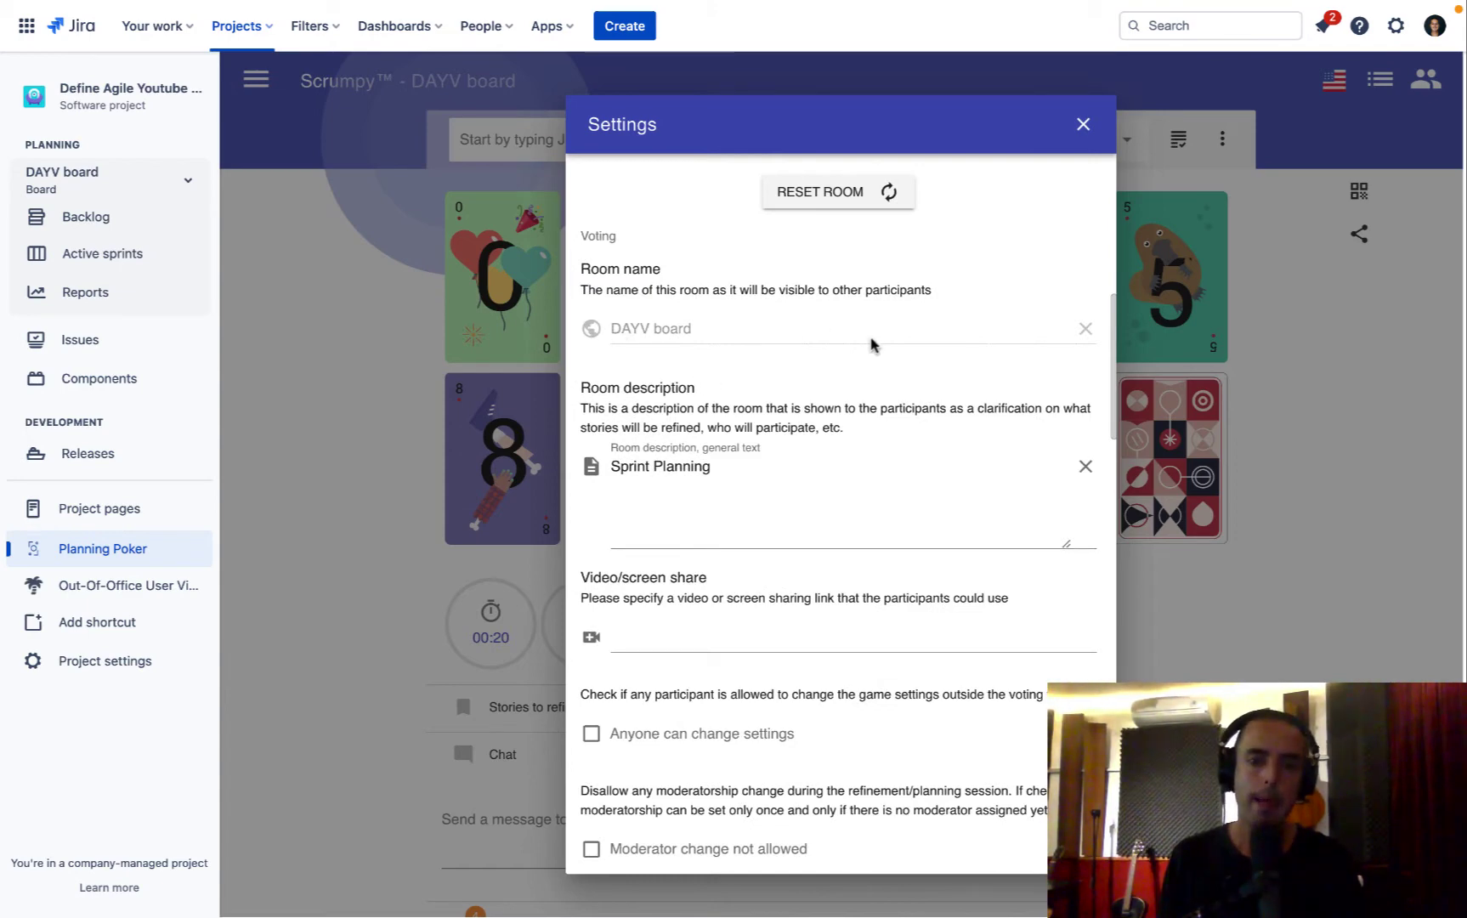
scroll(871, 343, down, 1)
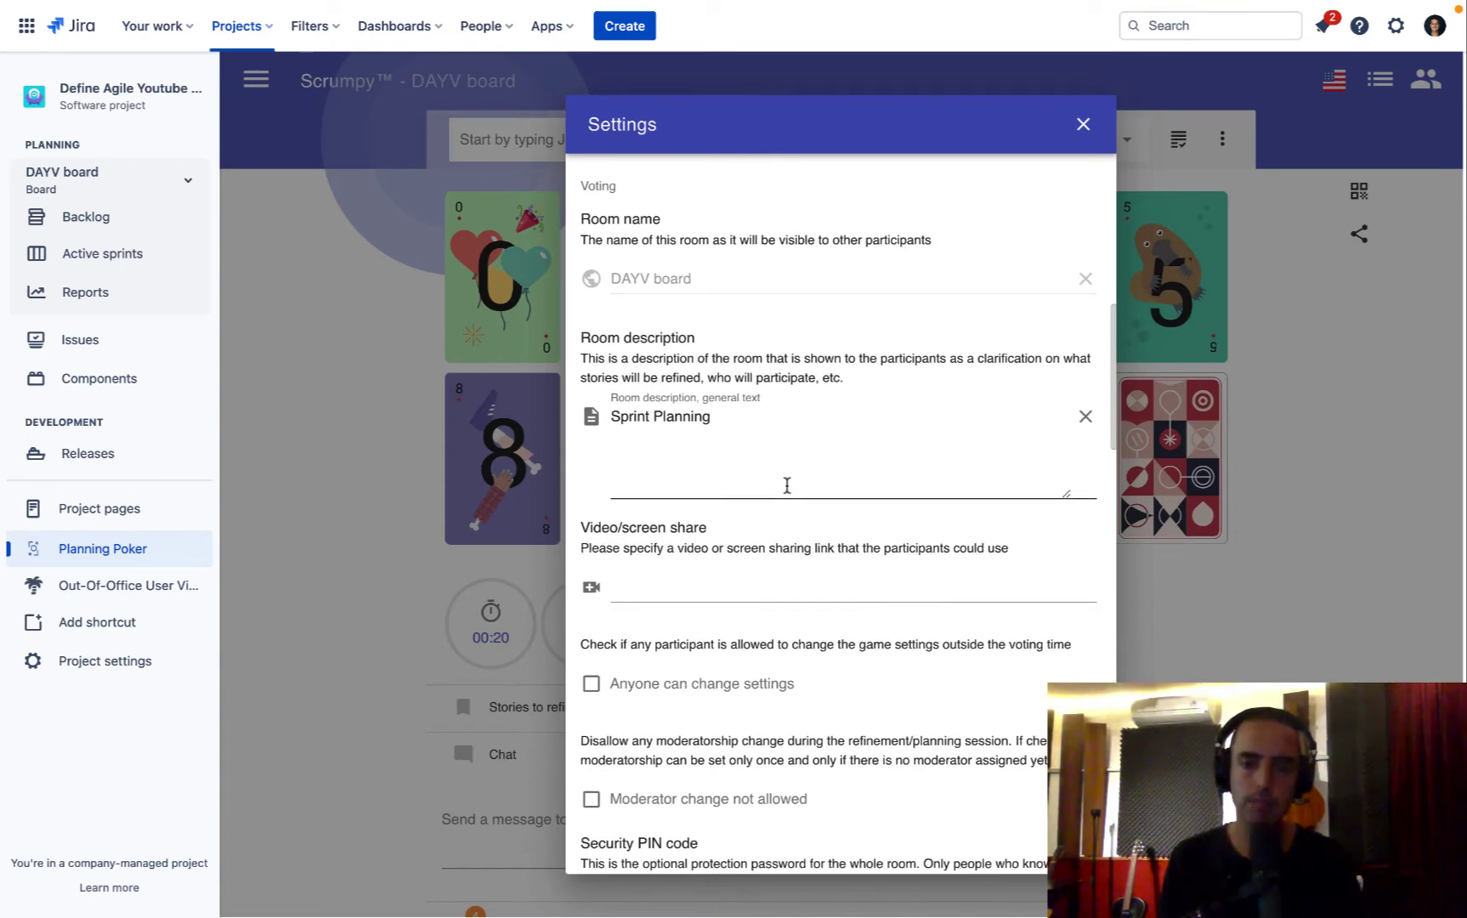
scroll(787, 485, down, 1)
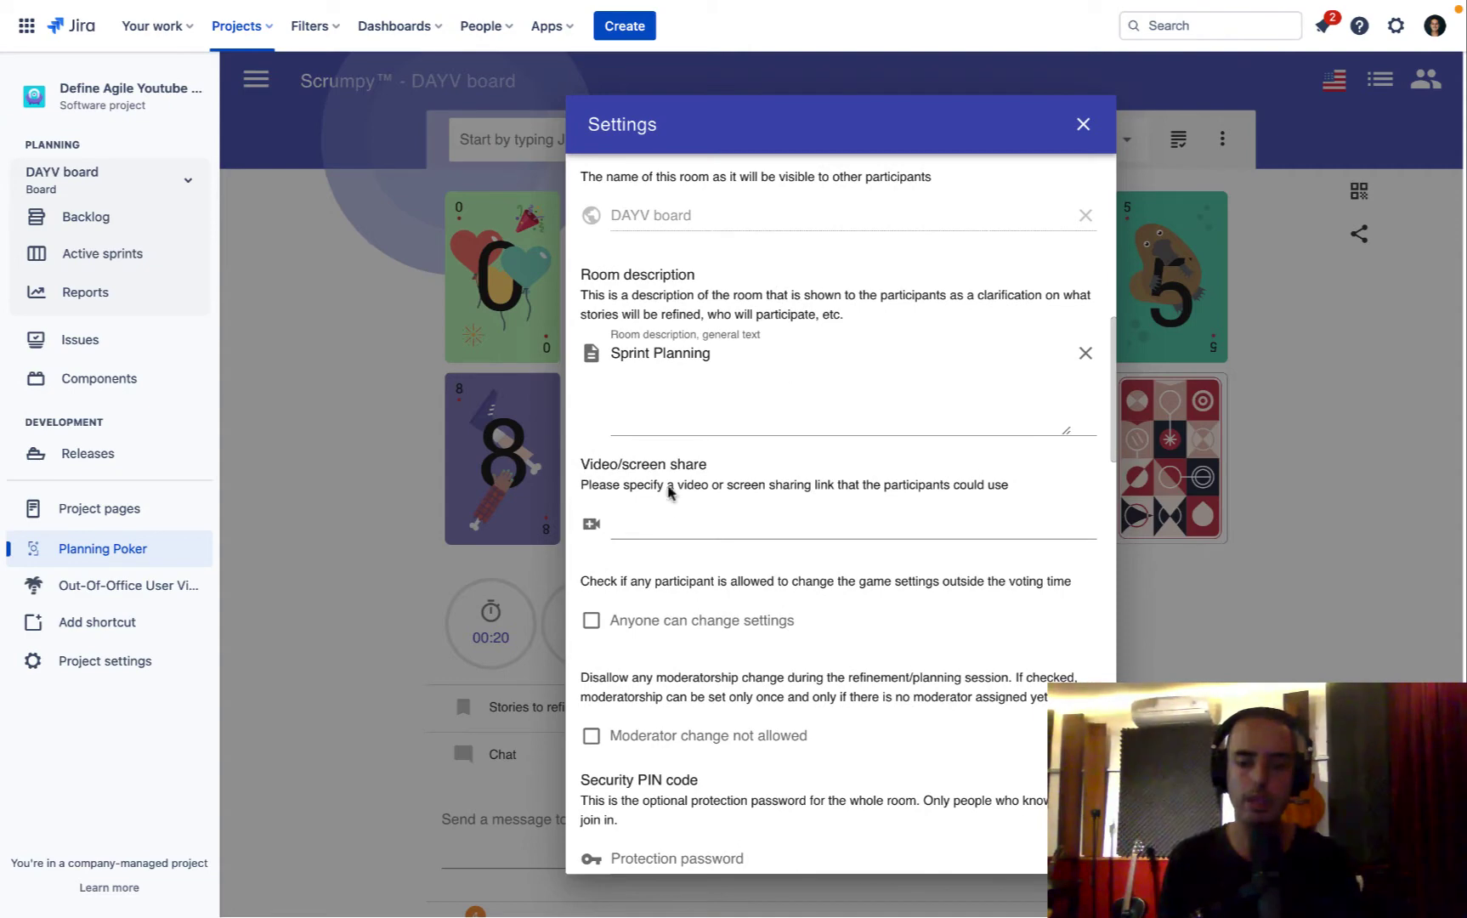
click(677, 525)
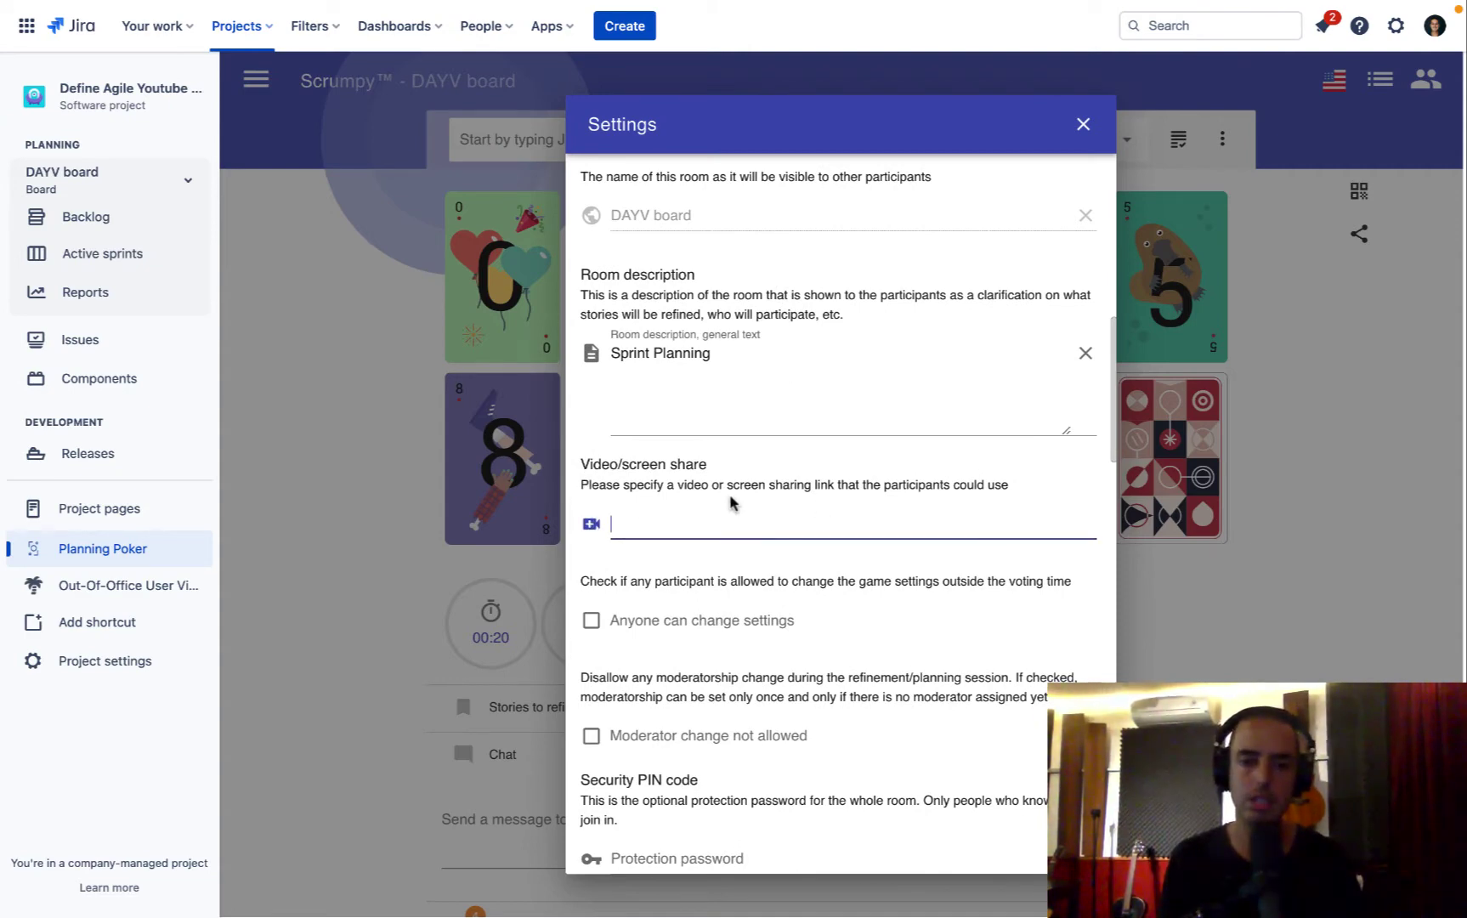
Review the moderator, security PIN, voting time, refinement end time, vote handling, and audio and visuals options in the general settings.
scroll(730, 502, down, 4)
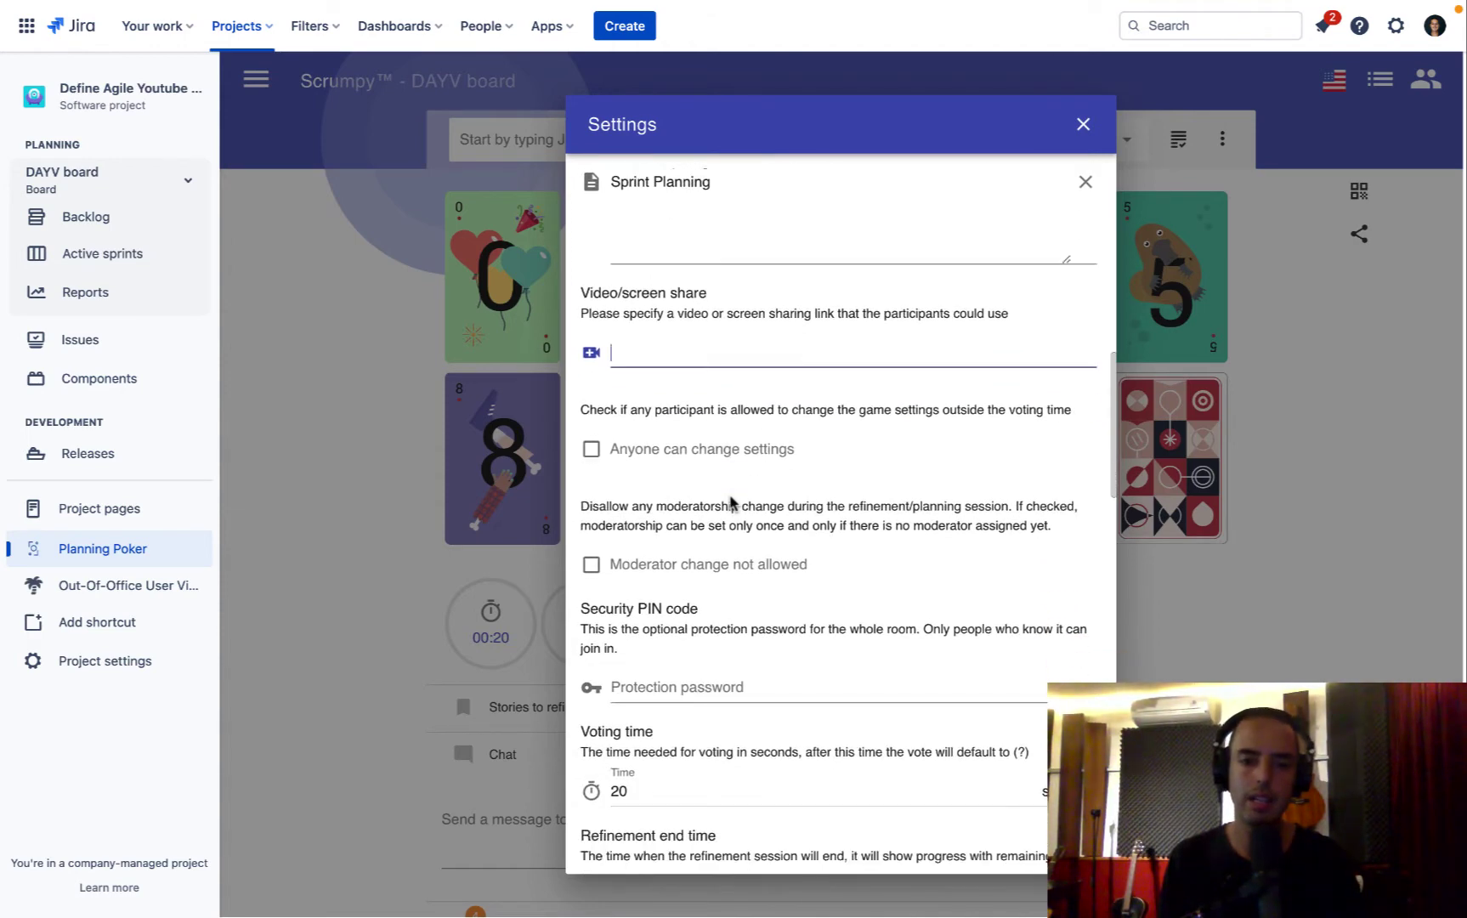
scroll(731, 502, down, 1)
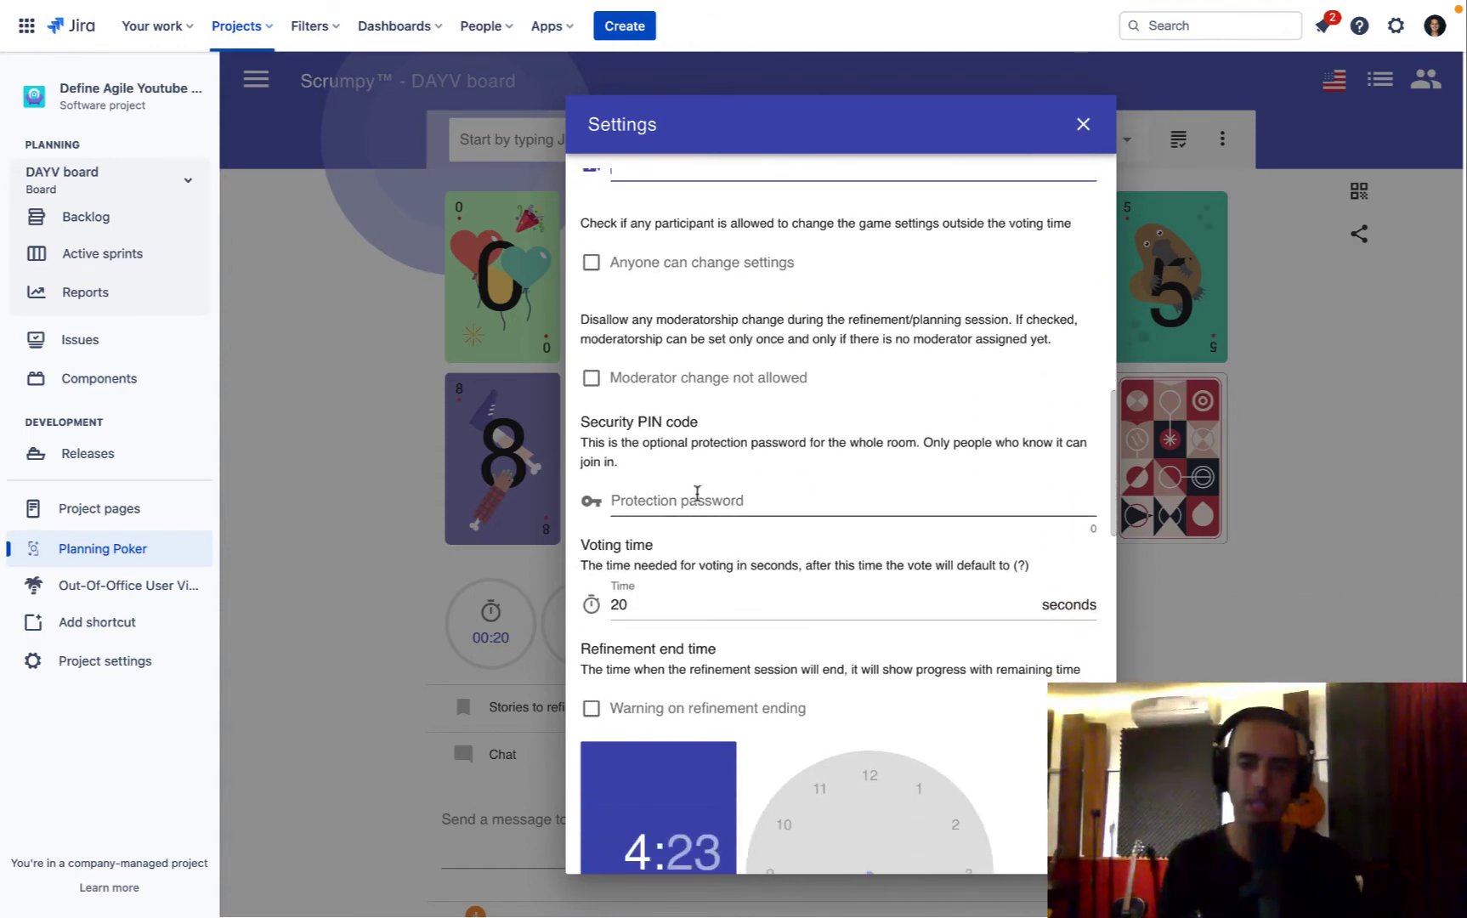
scroll(697, 493, down, 3)
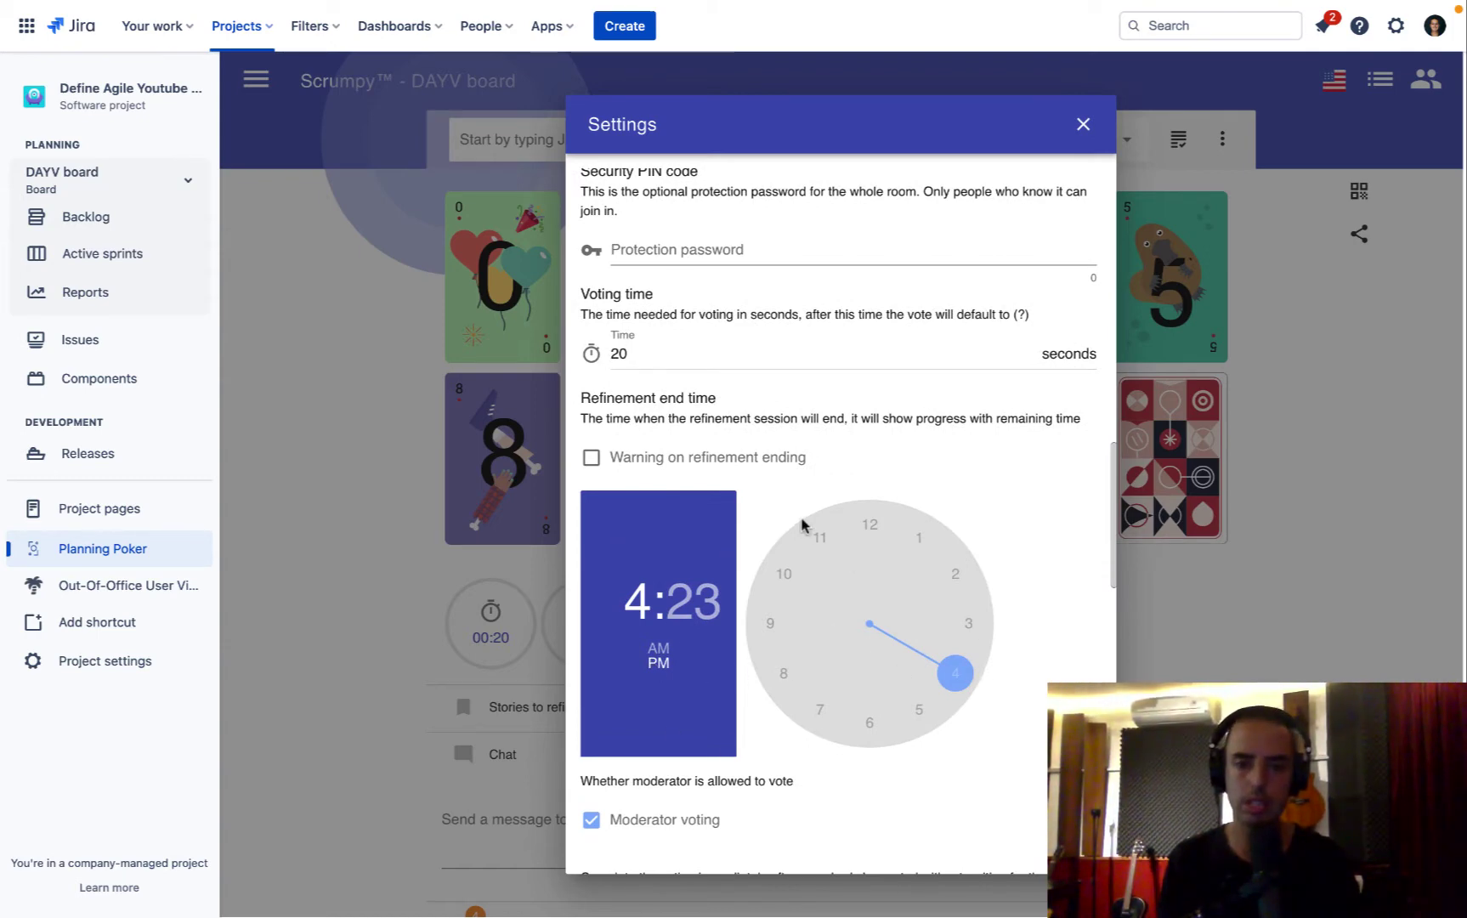
scroll(803, 523, up, 1)
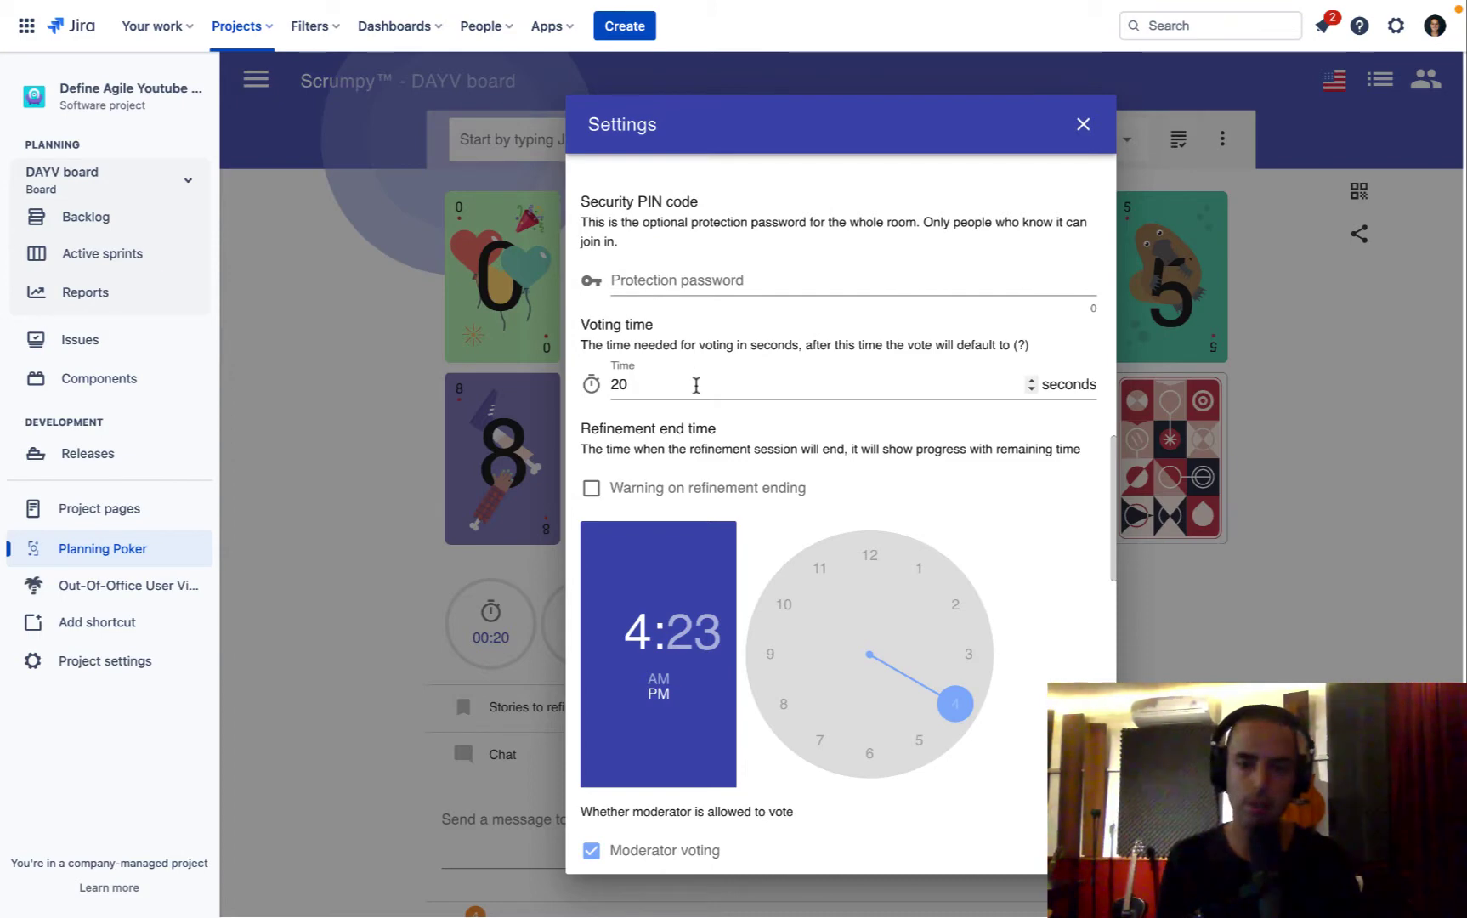
scroll(696, 385, down, 6)
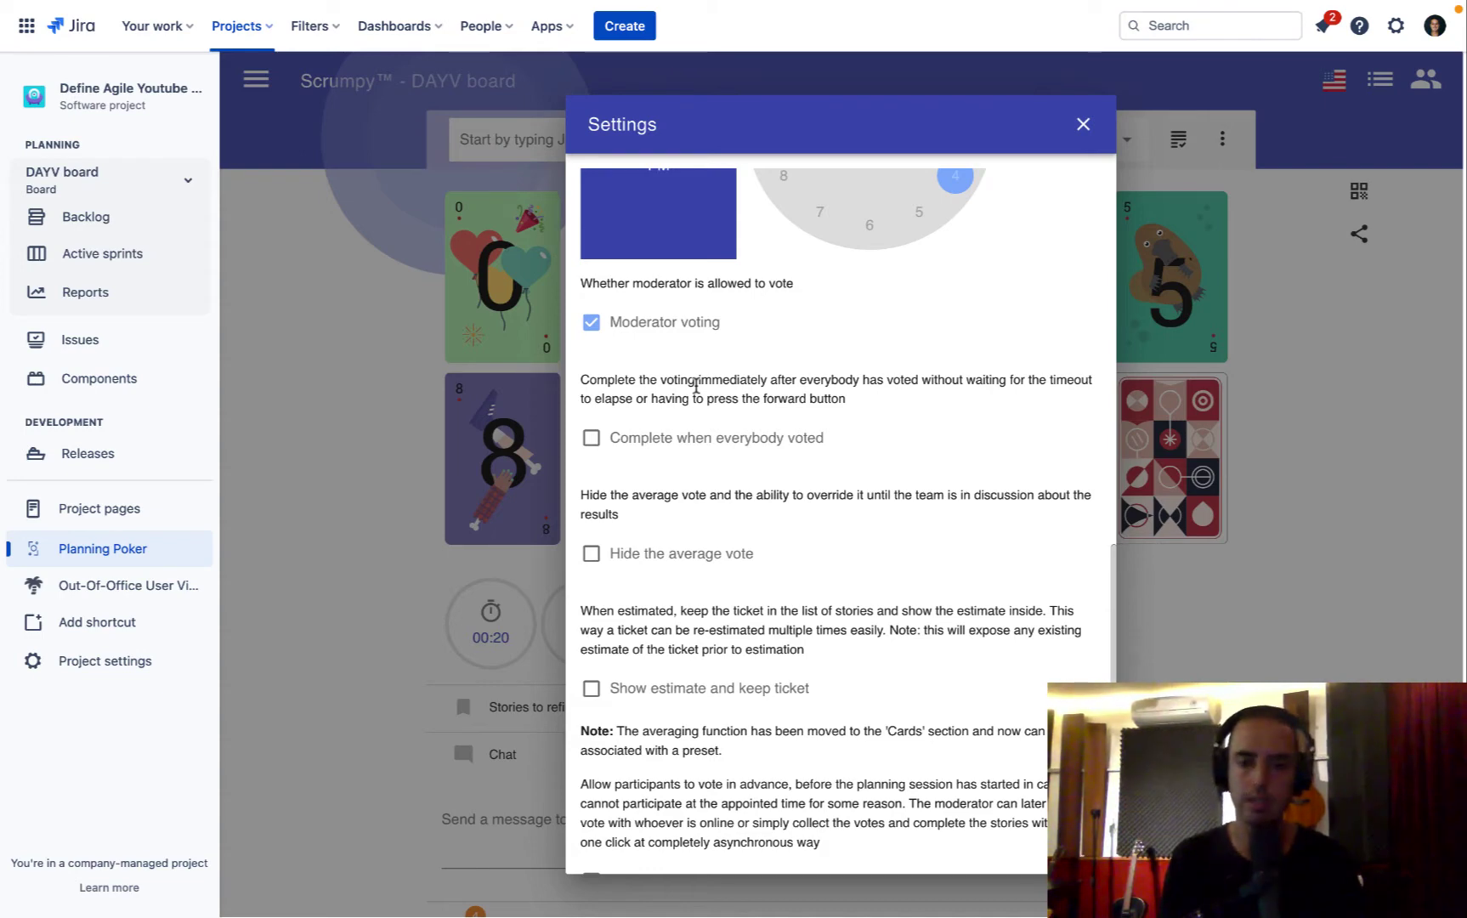
scroll(696, 385, down, 1)
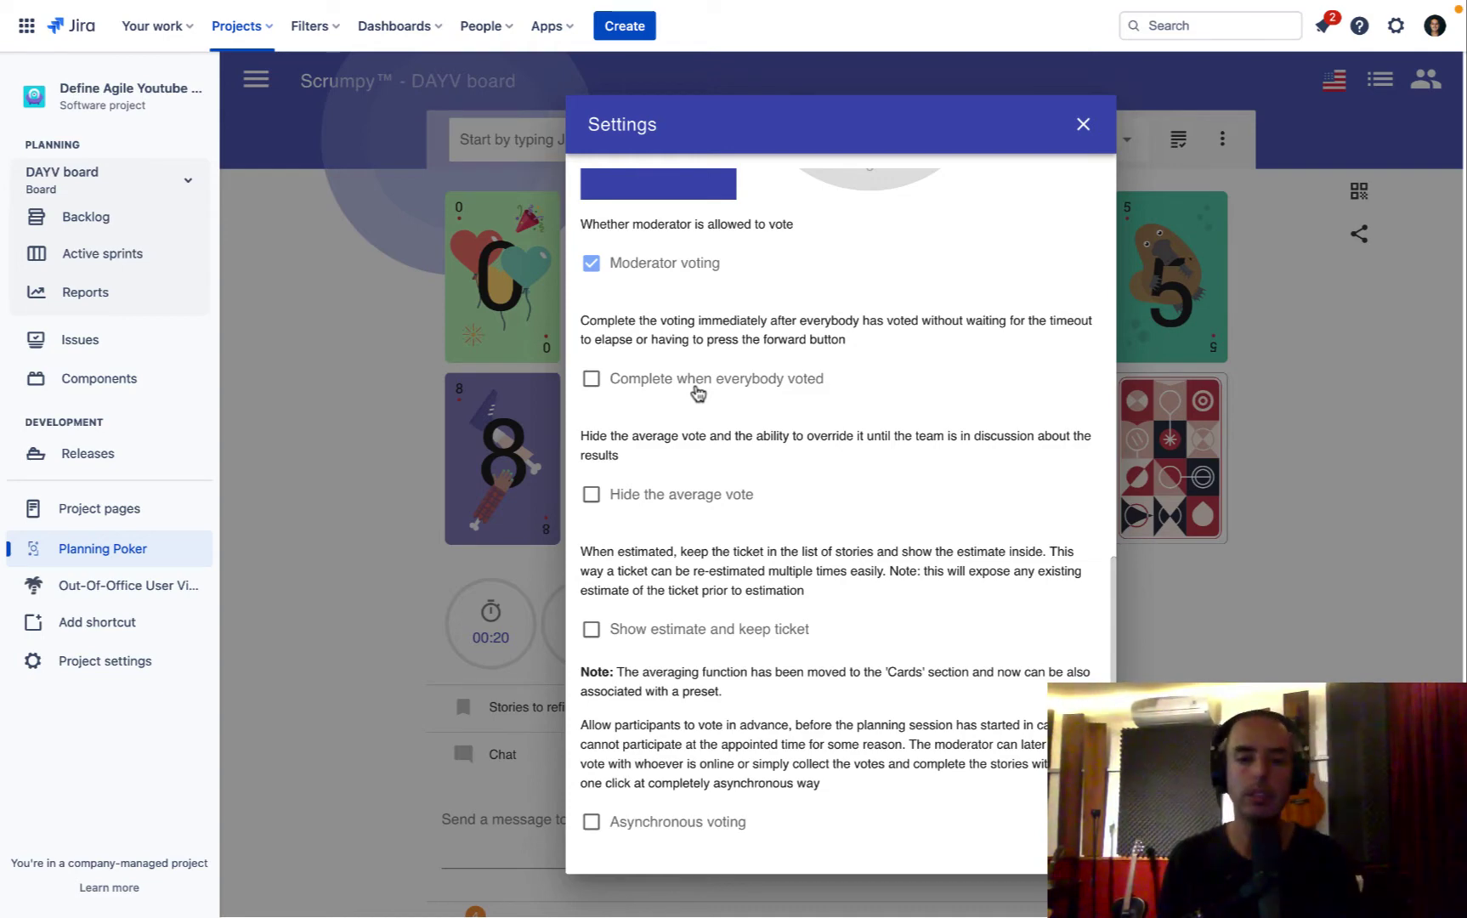
scroll(696, 391, down, 4)
scroll(696, 391, down, 8)
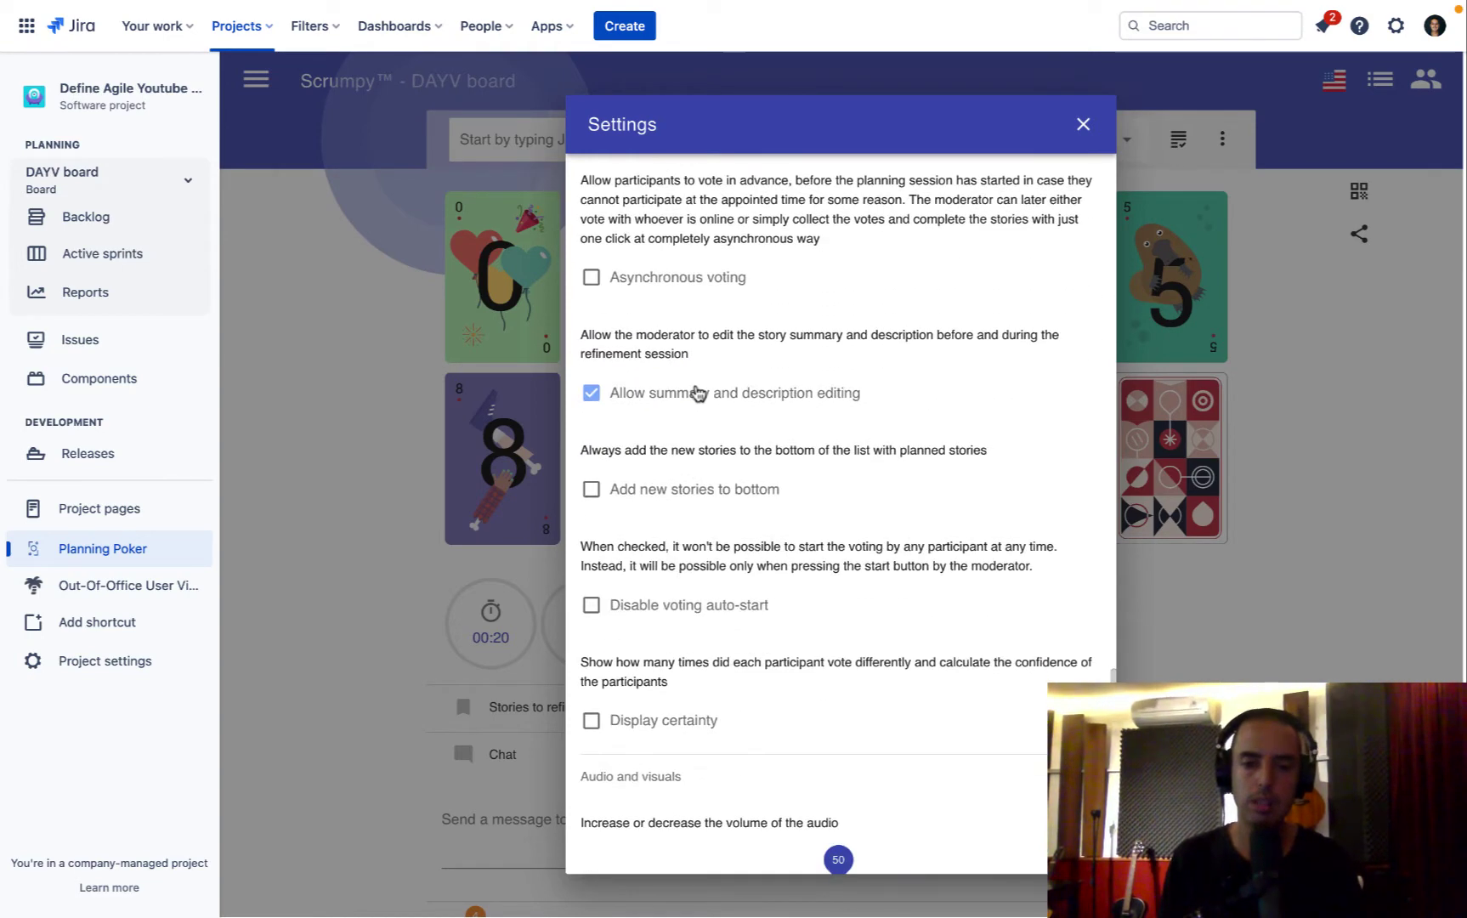
scroll(697, 392, down, 1)
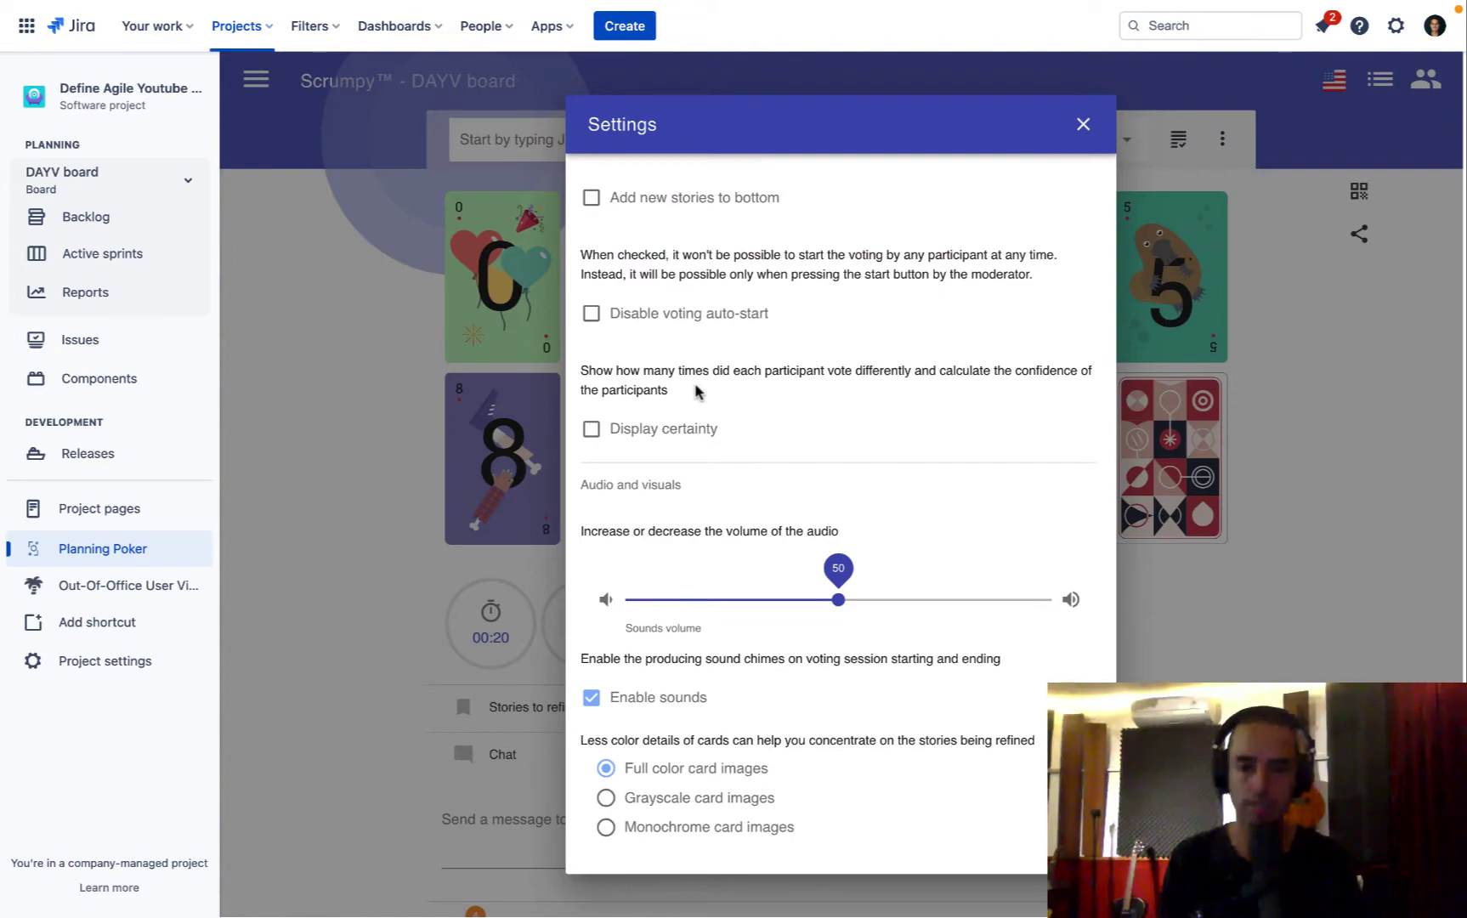
scroll(874, 568, up, 12)
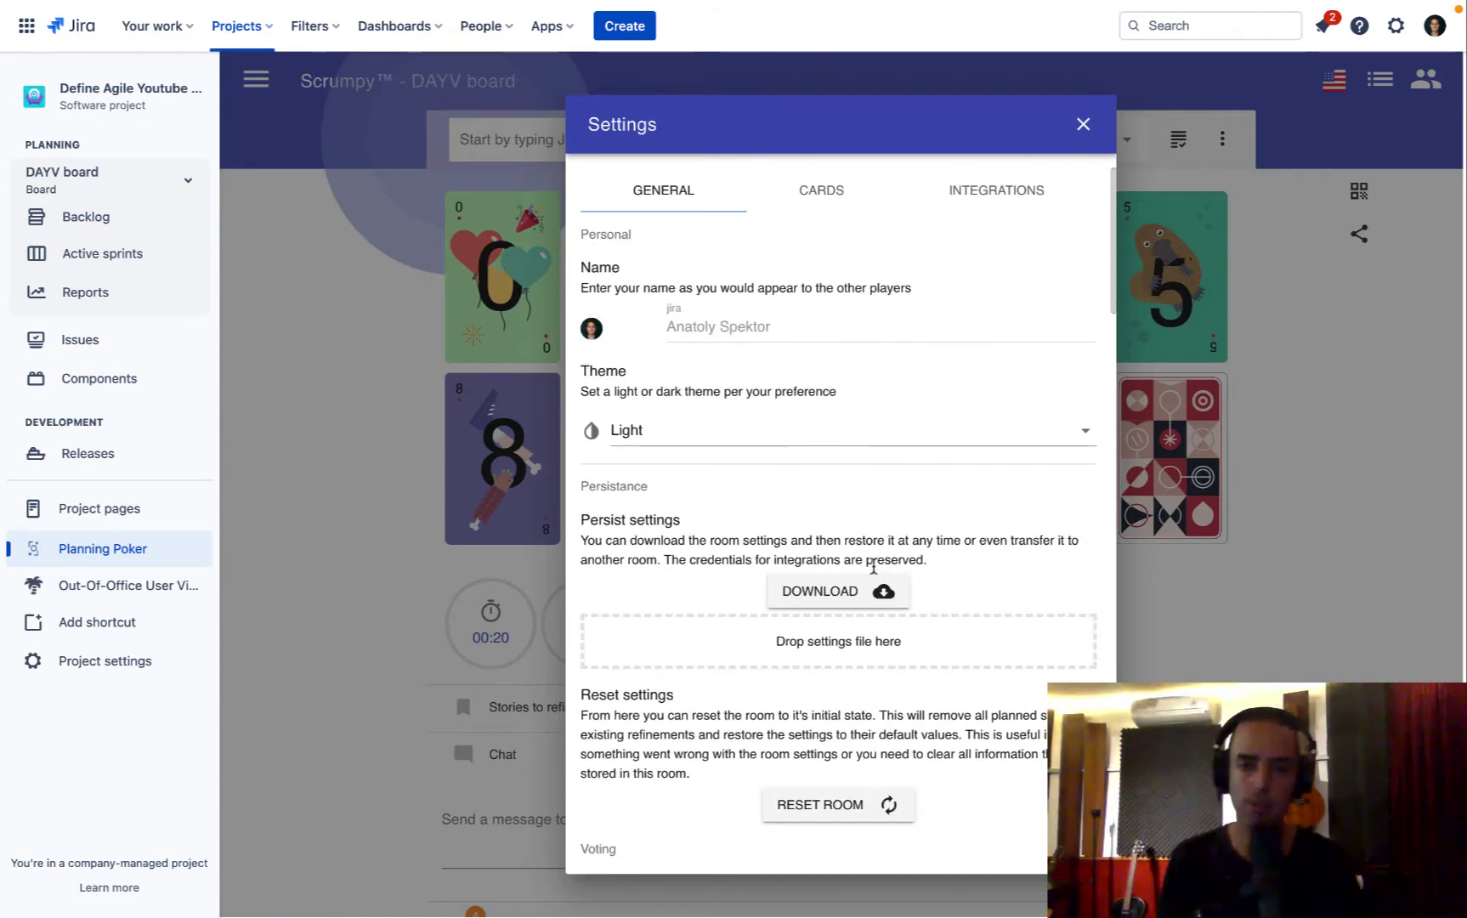
Set the card numbering to Fibonacci sequence in the card settings and look through the resulting card list.
click(820, 189)
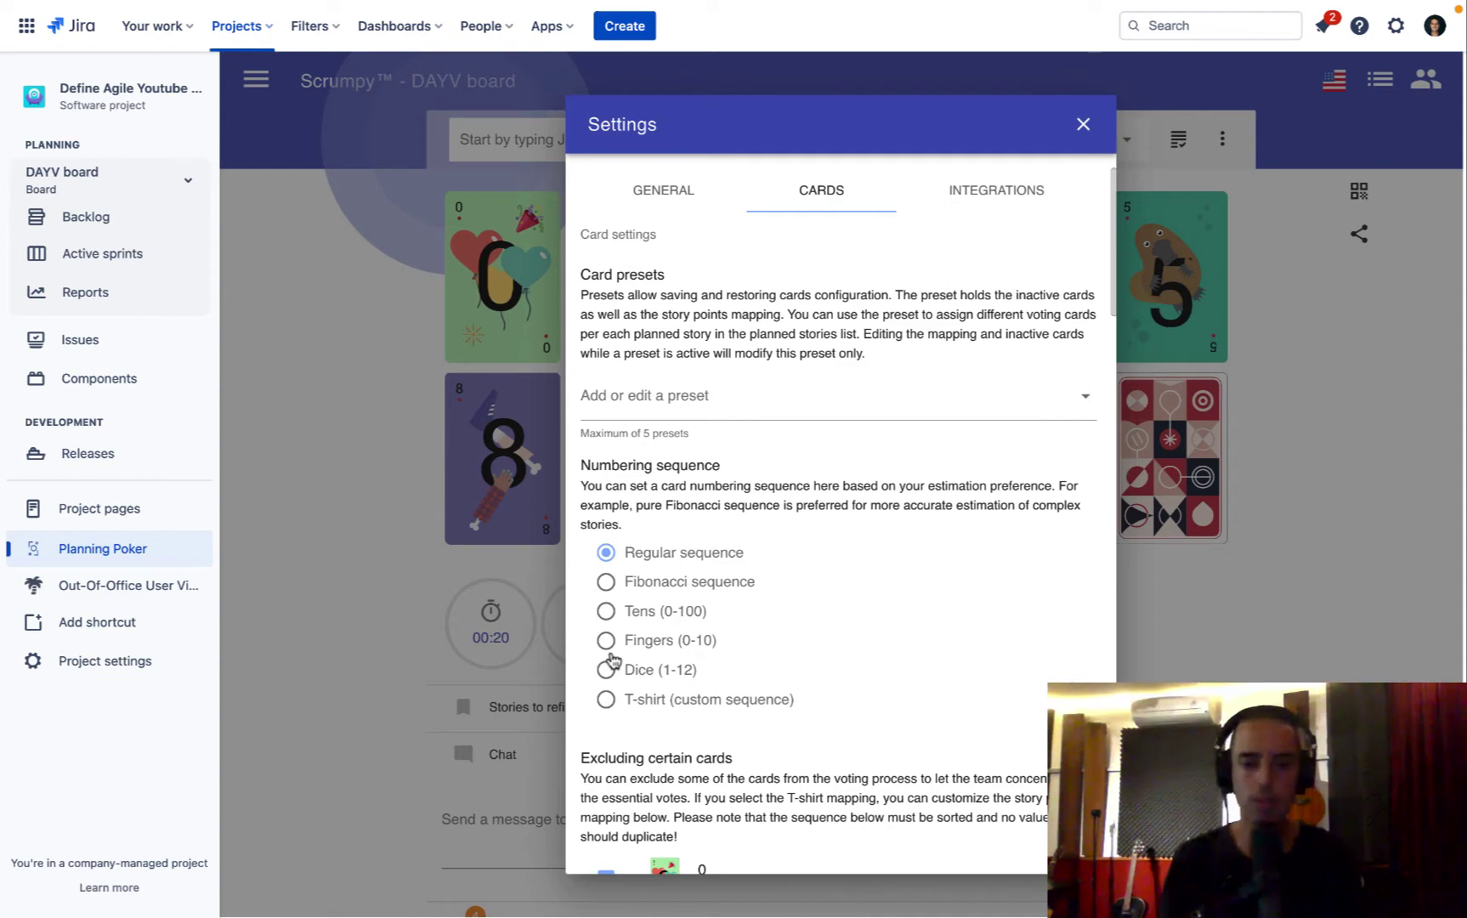
click(605, 583)
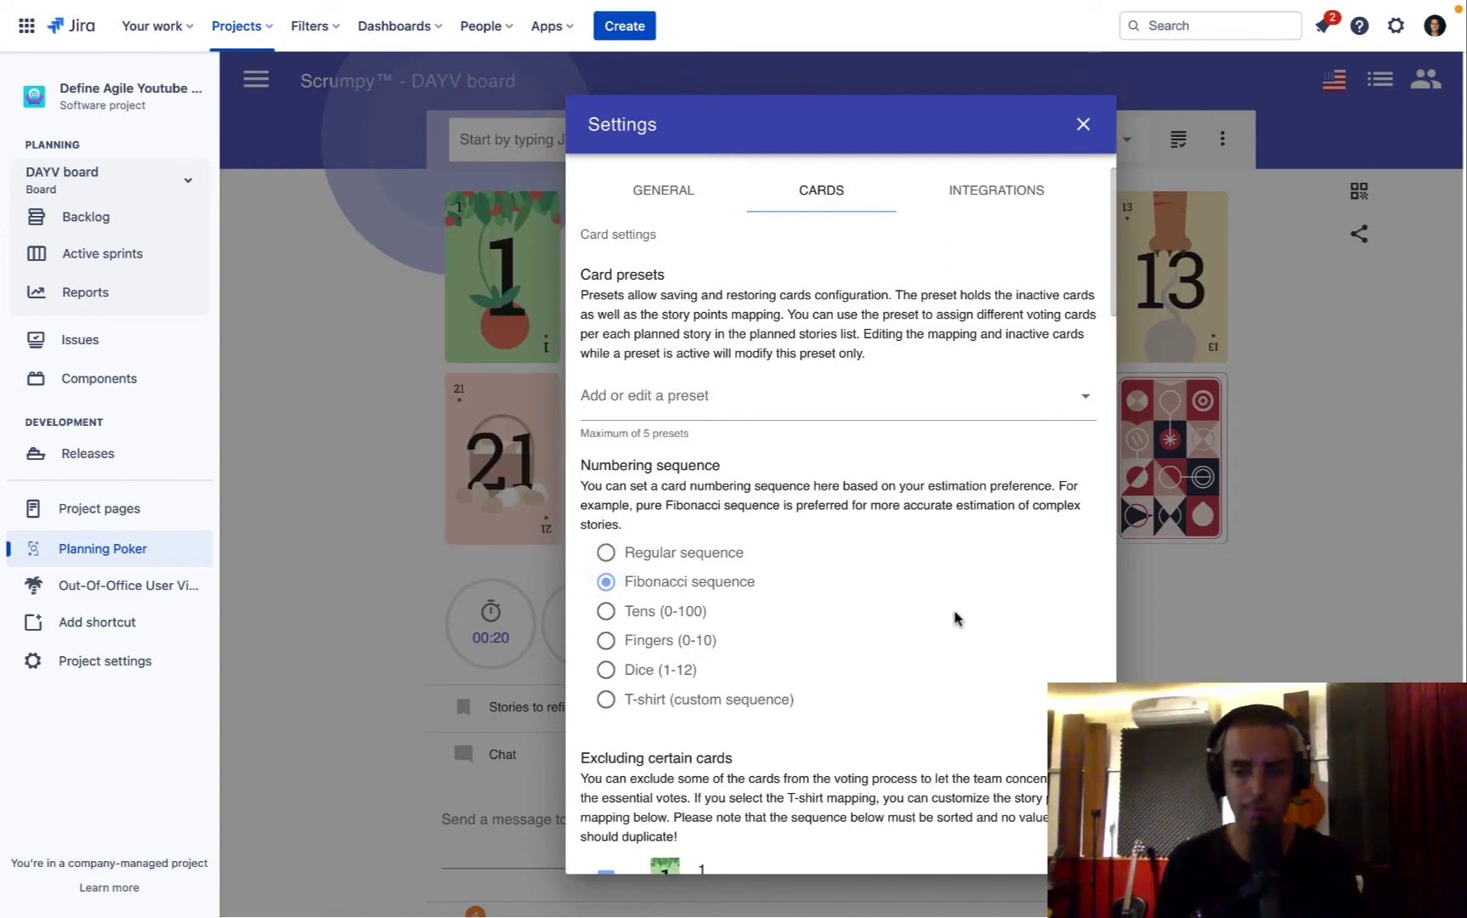
scroll(955, 618, down, 6)
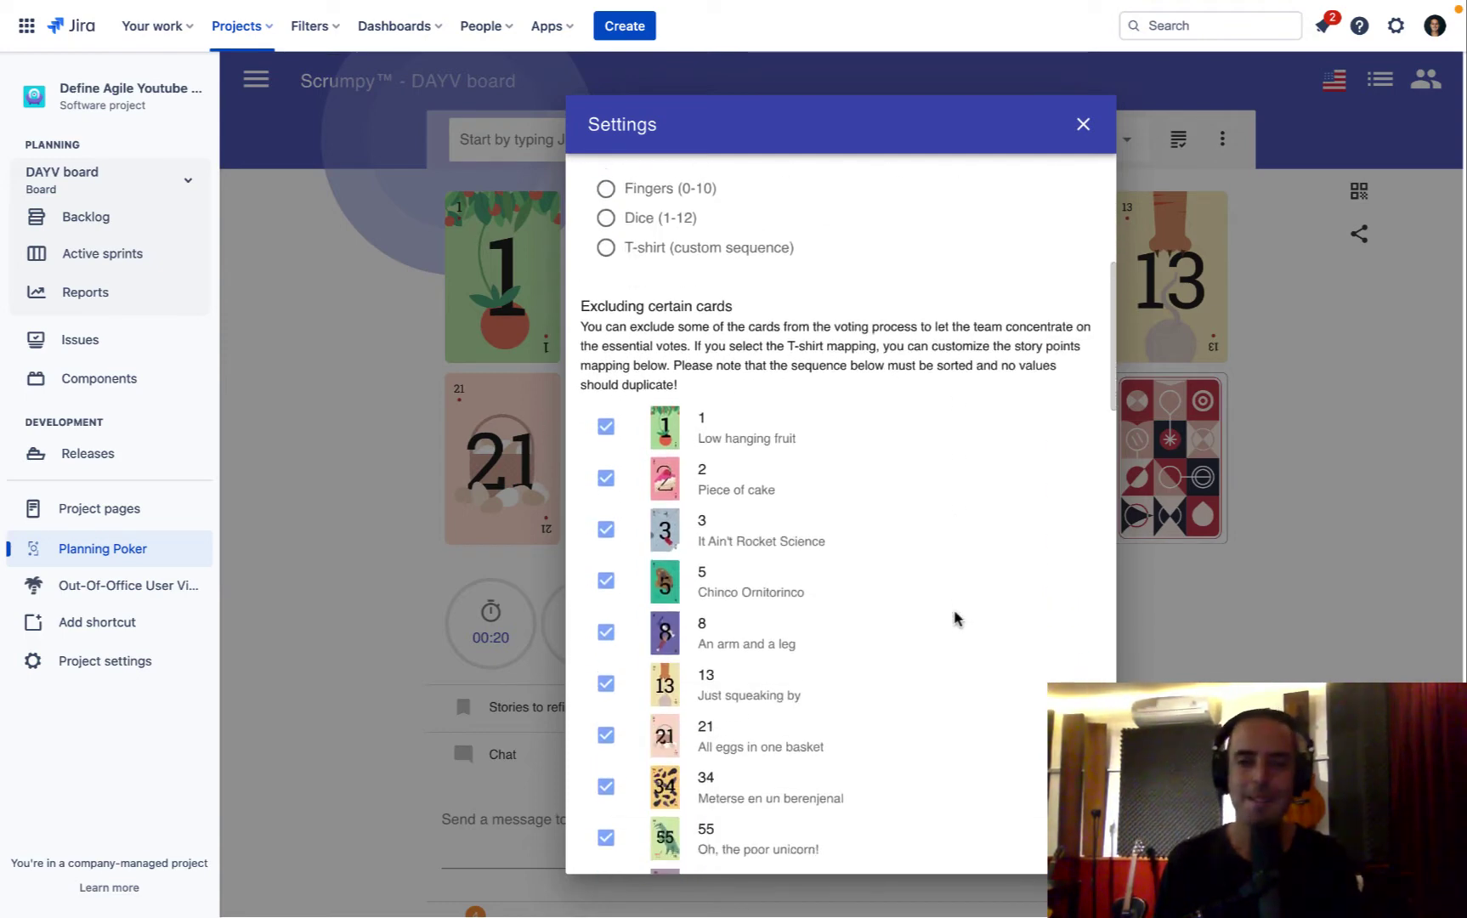
scroll(954, 618, down, 5)
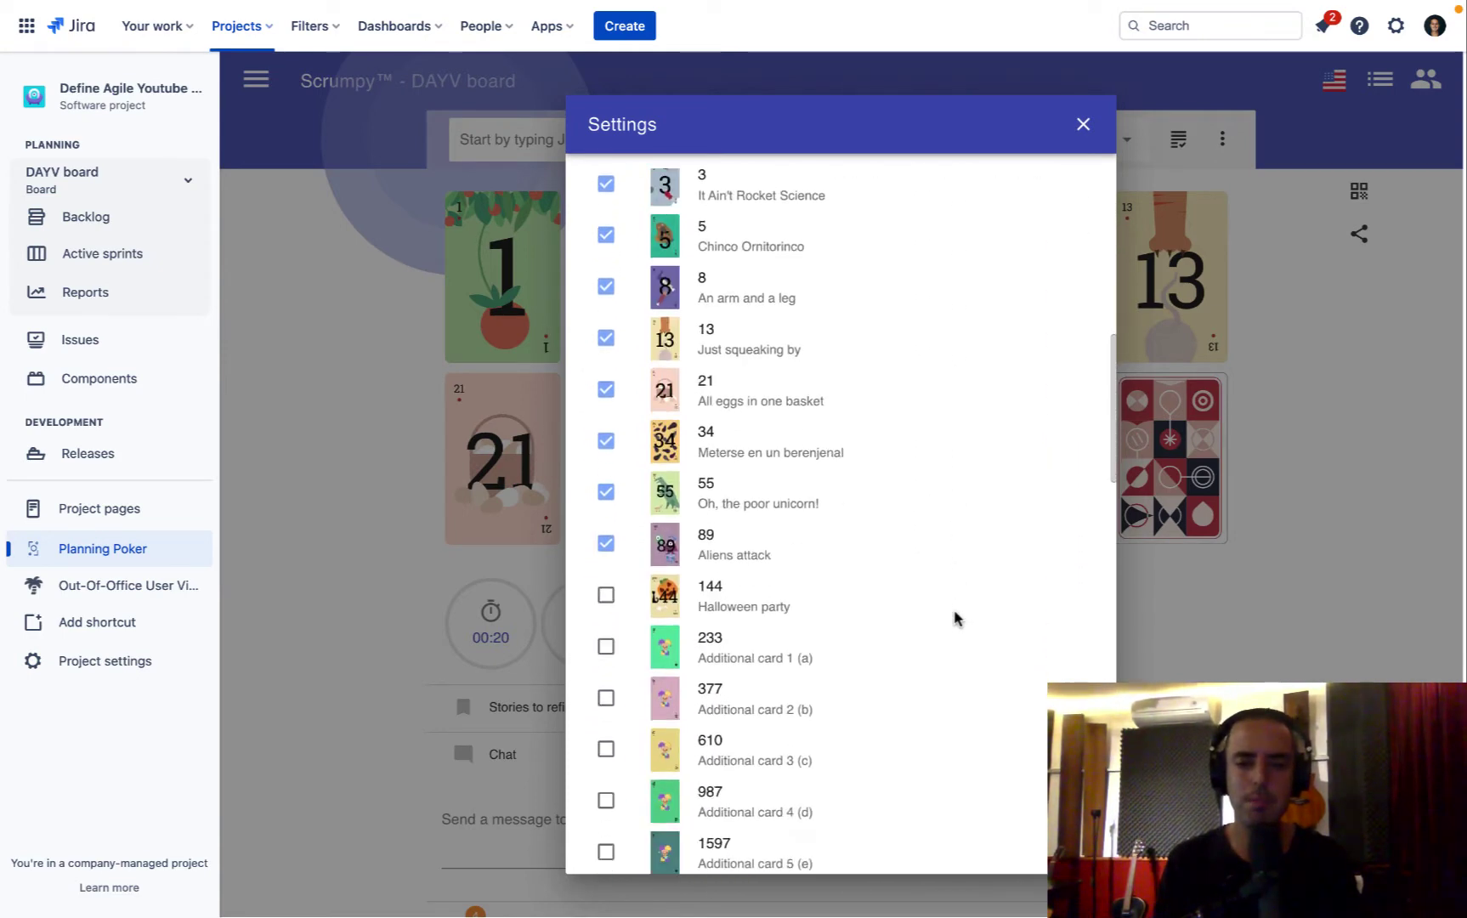
Exclude the 34, 55 and 89 cards from the voting process.
scroll(955, 618, up, 3)
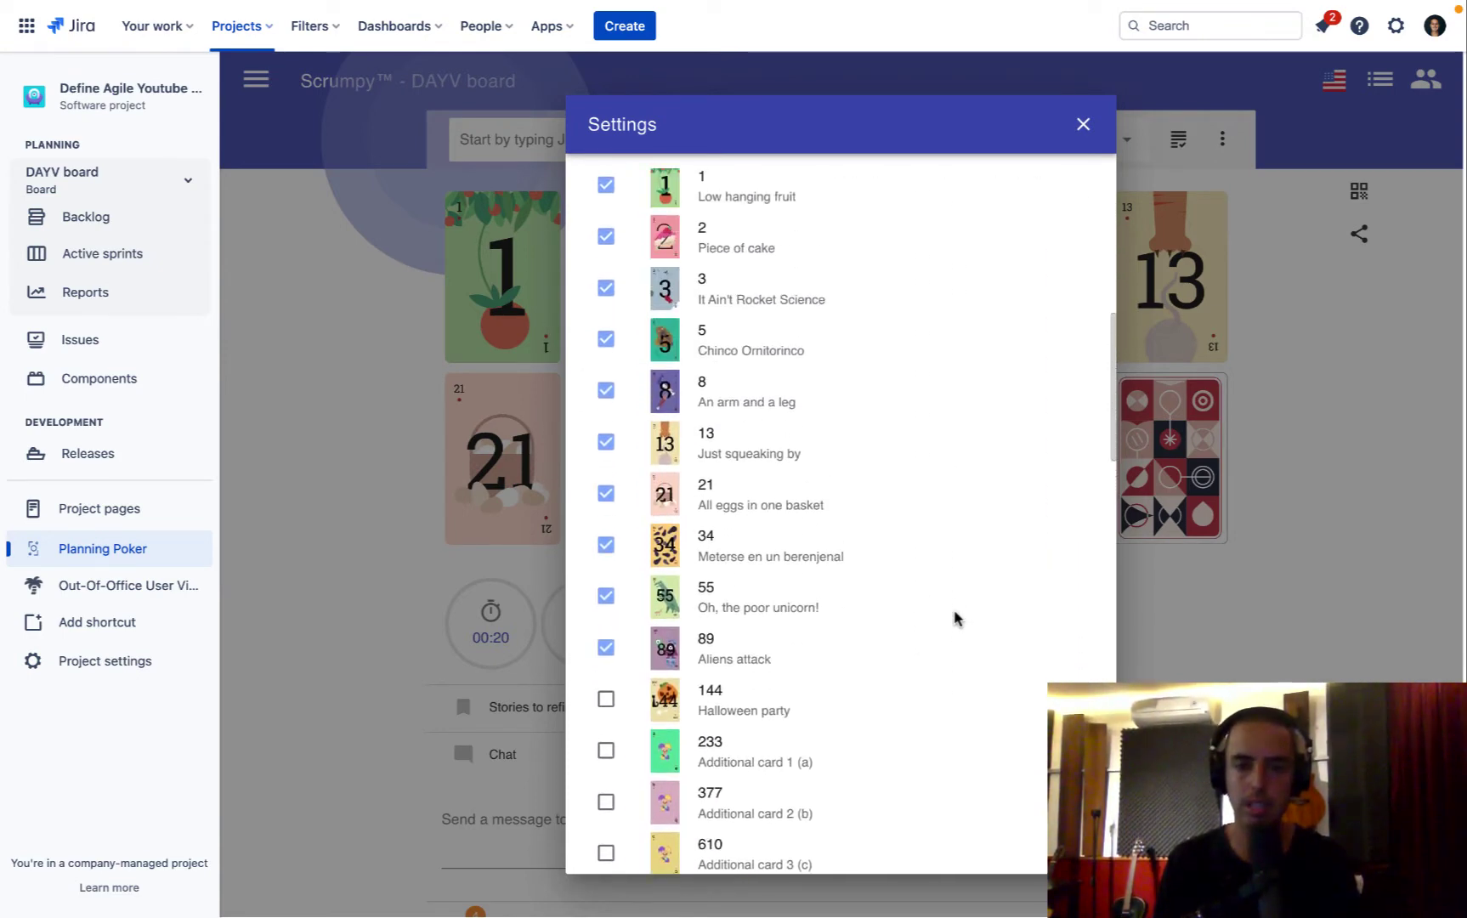
scroll(955, 618, up, 1)
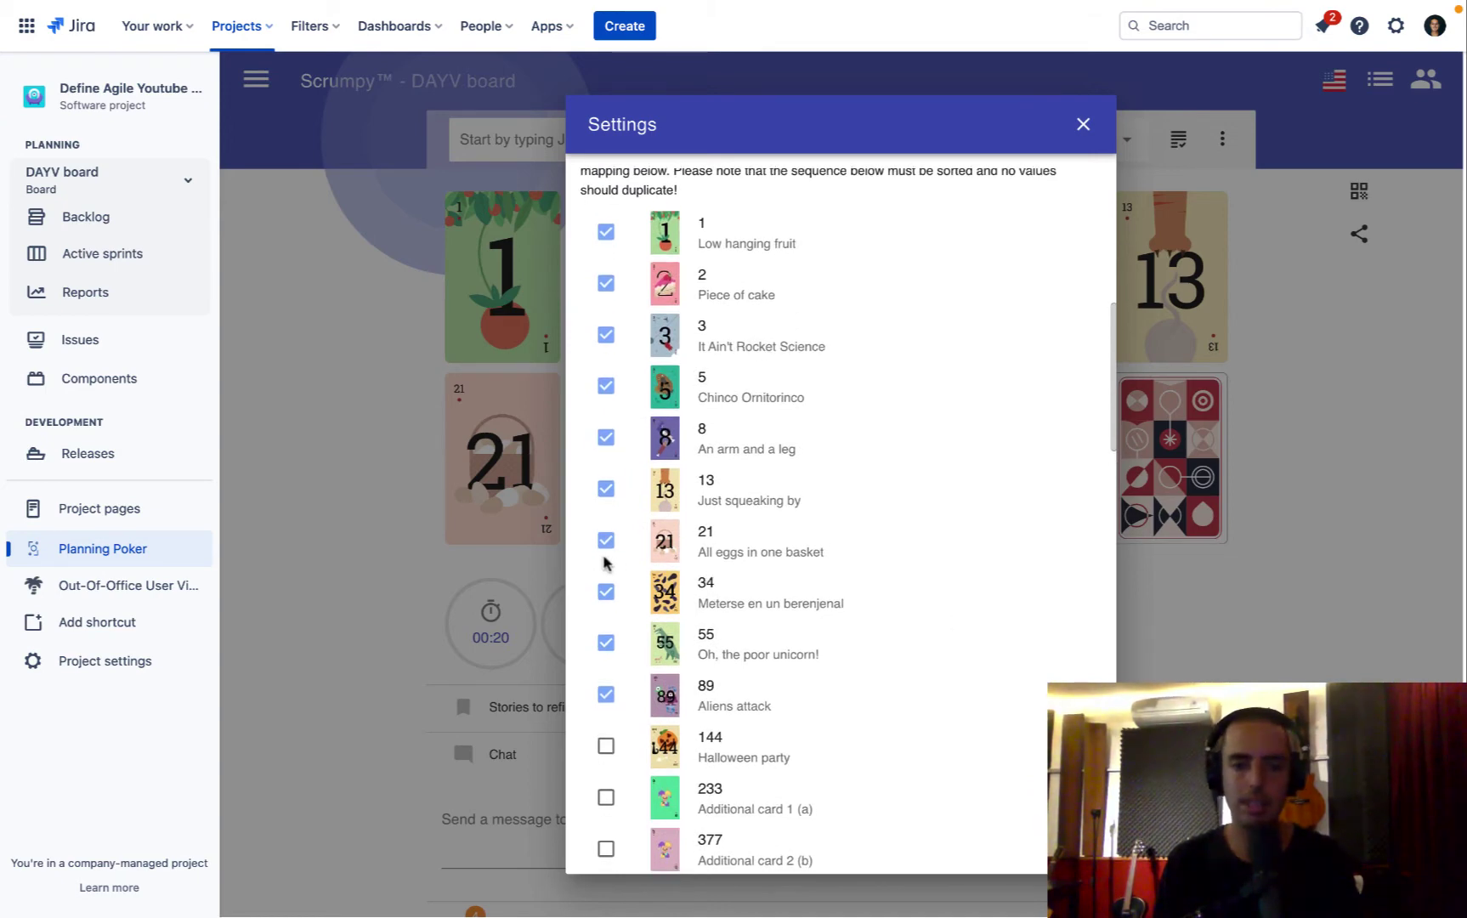
click(606, 591)
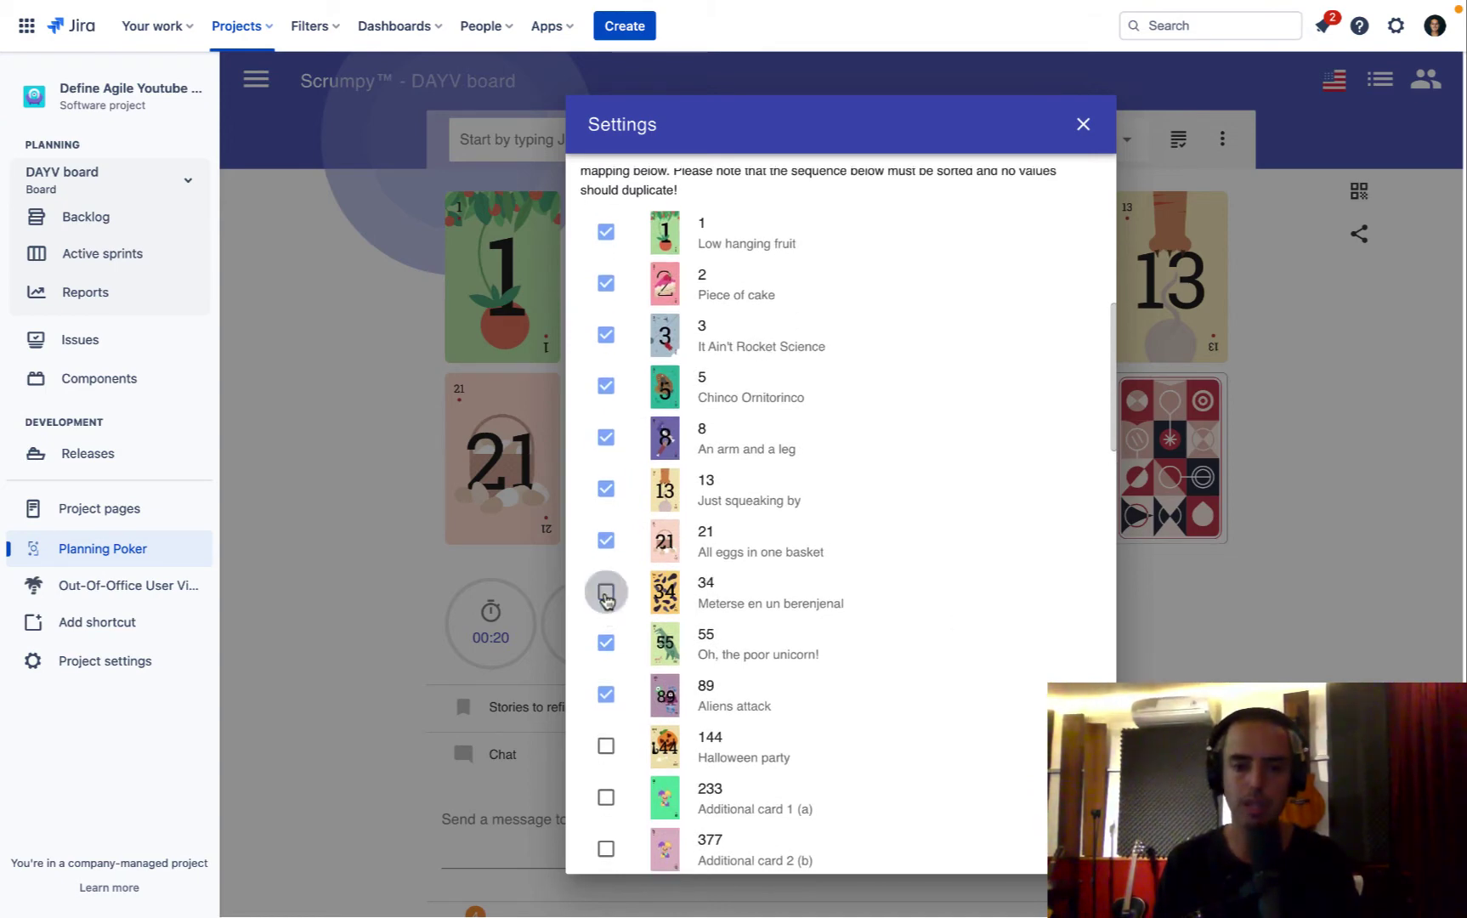
click(607, 645)
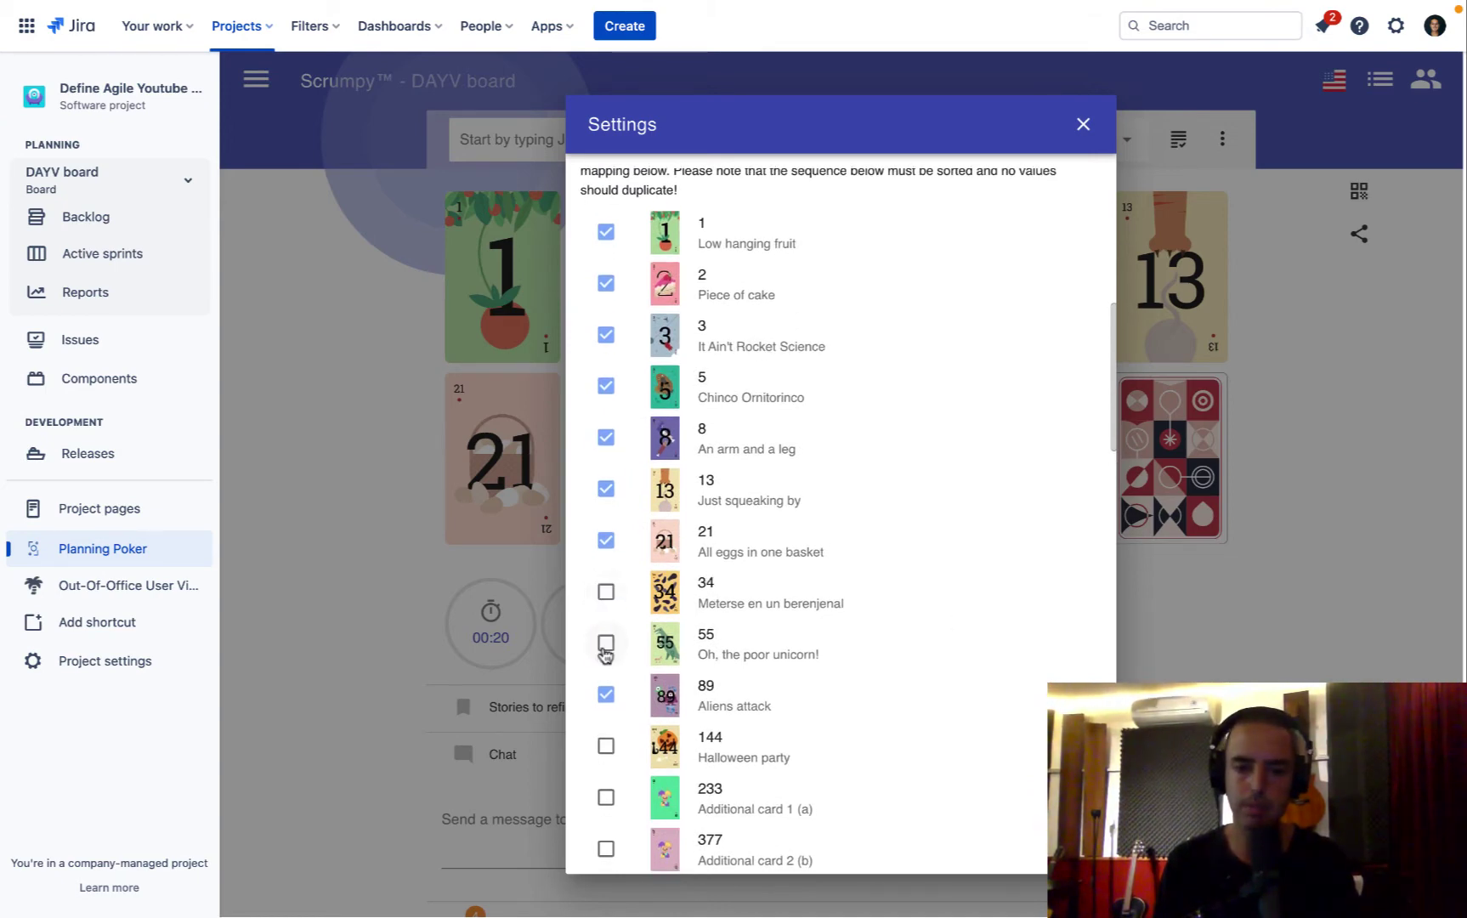
click(603, 691)
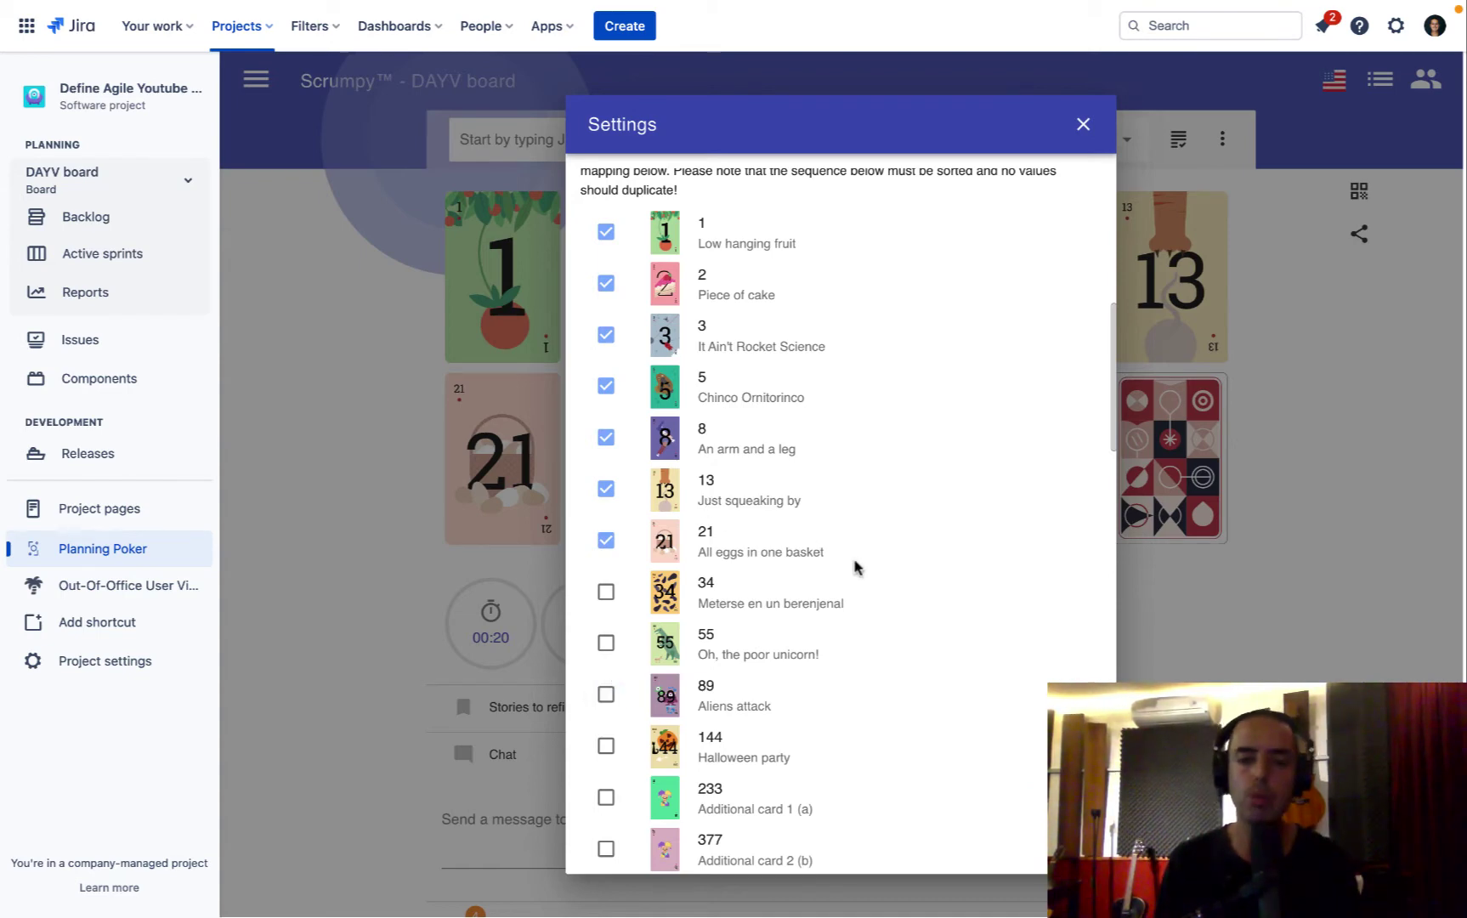
scroll(953, 573, up, 2)
scroll(953, 573, down, 3)
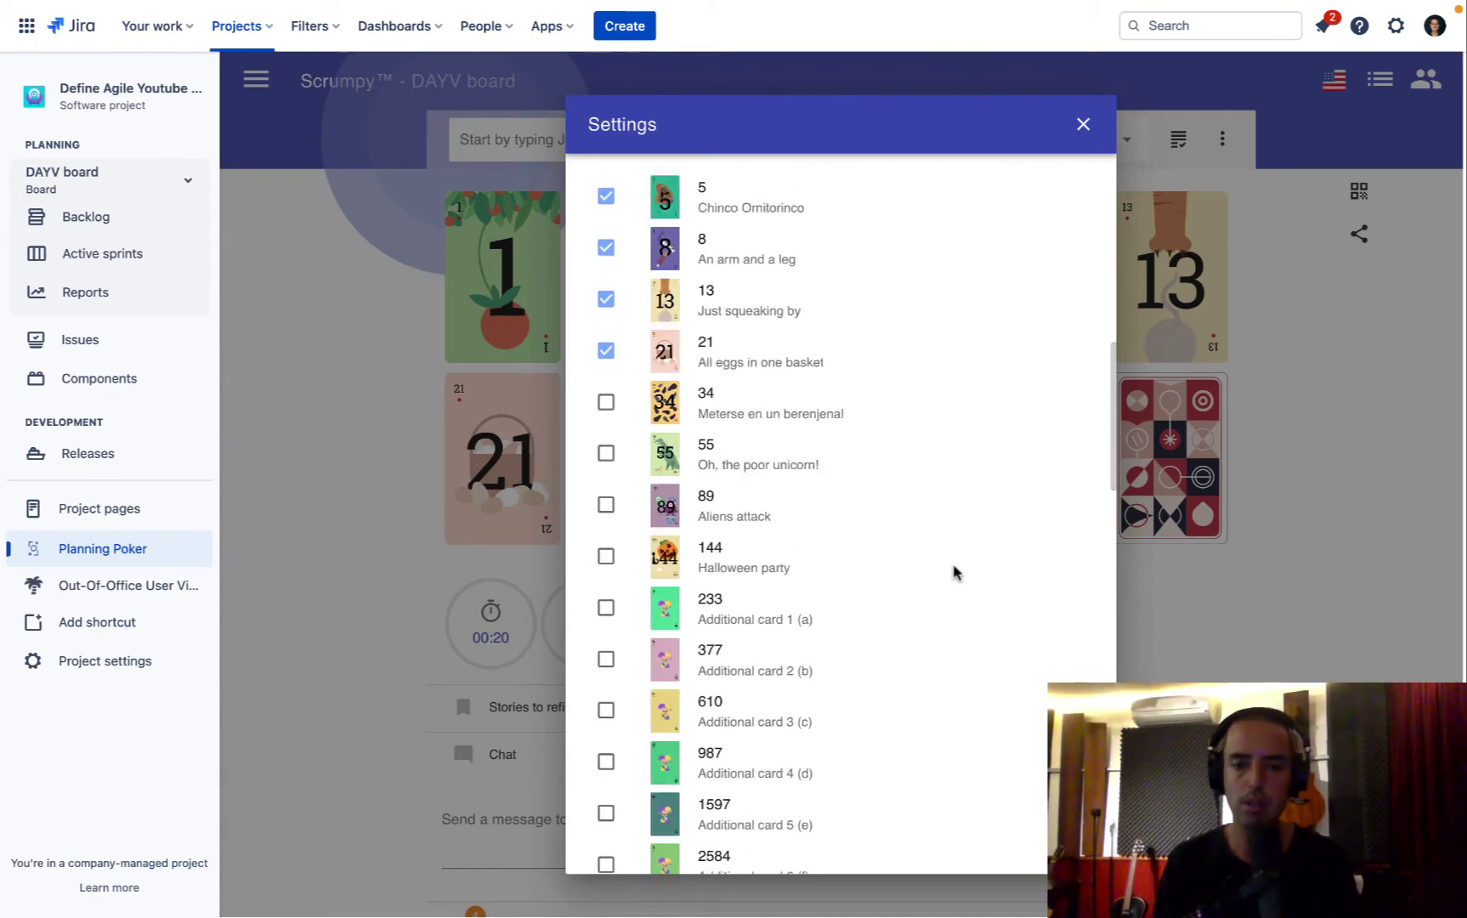
Set the extra description fields Description (Custom) and Environment to Disabled in the card settings.
scroll(953, 573, down, 10)
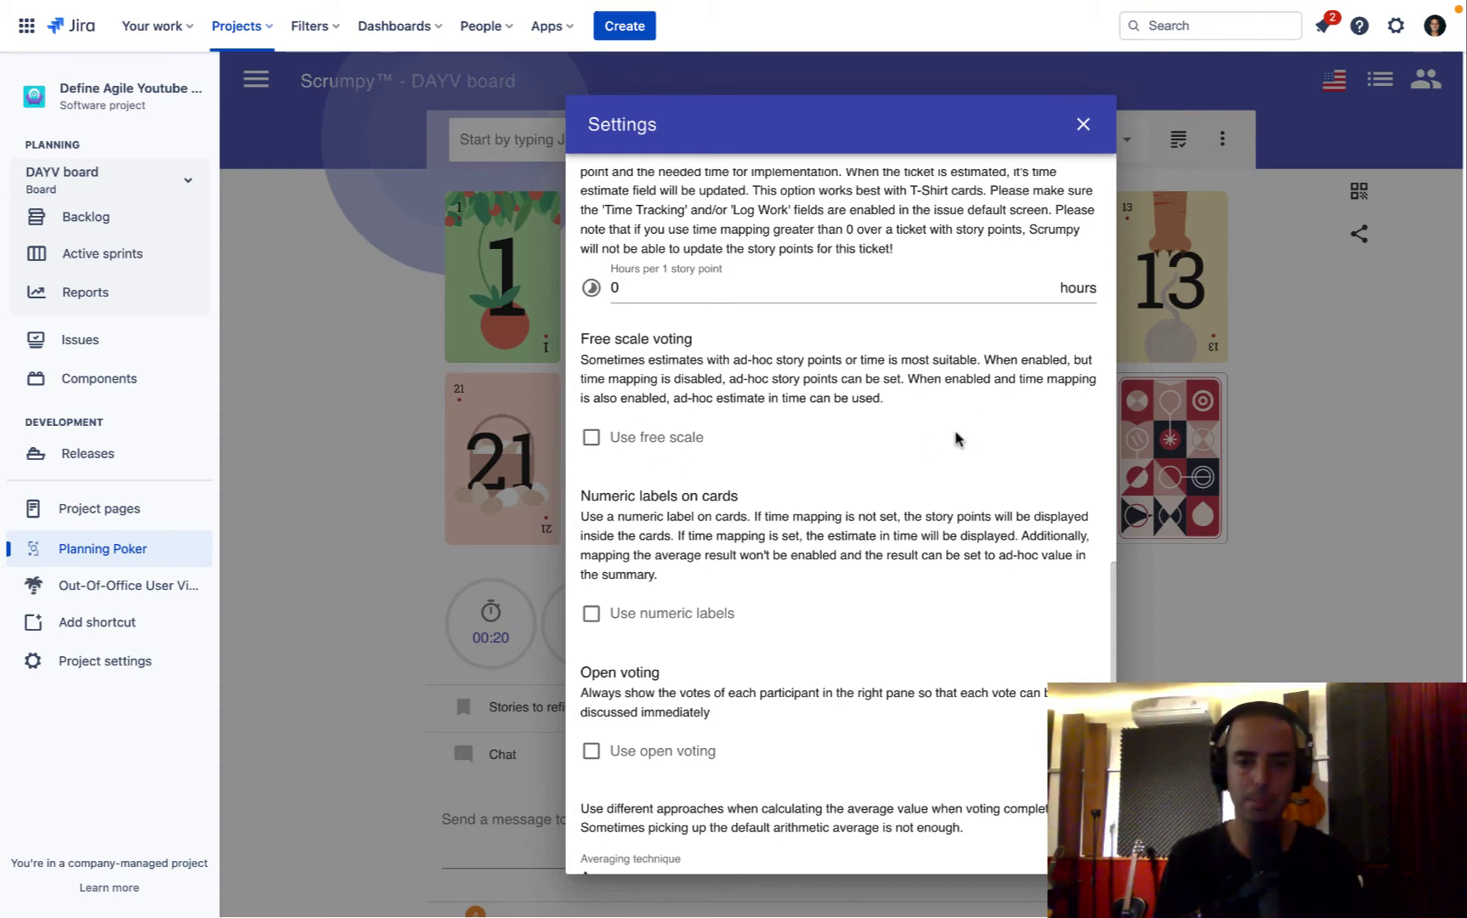
scroll(955, 438, down, 4)
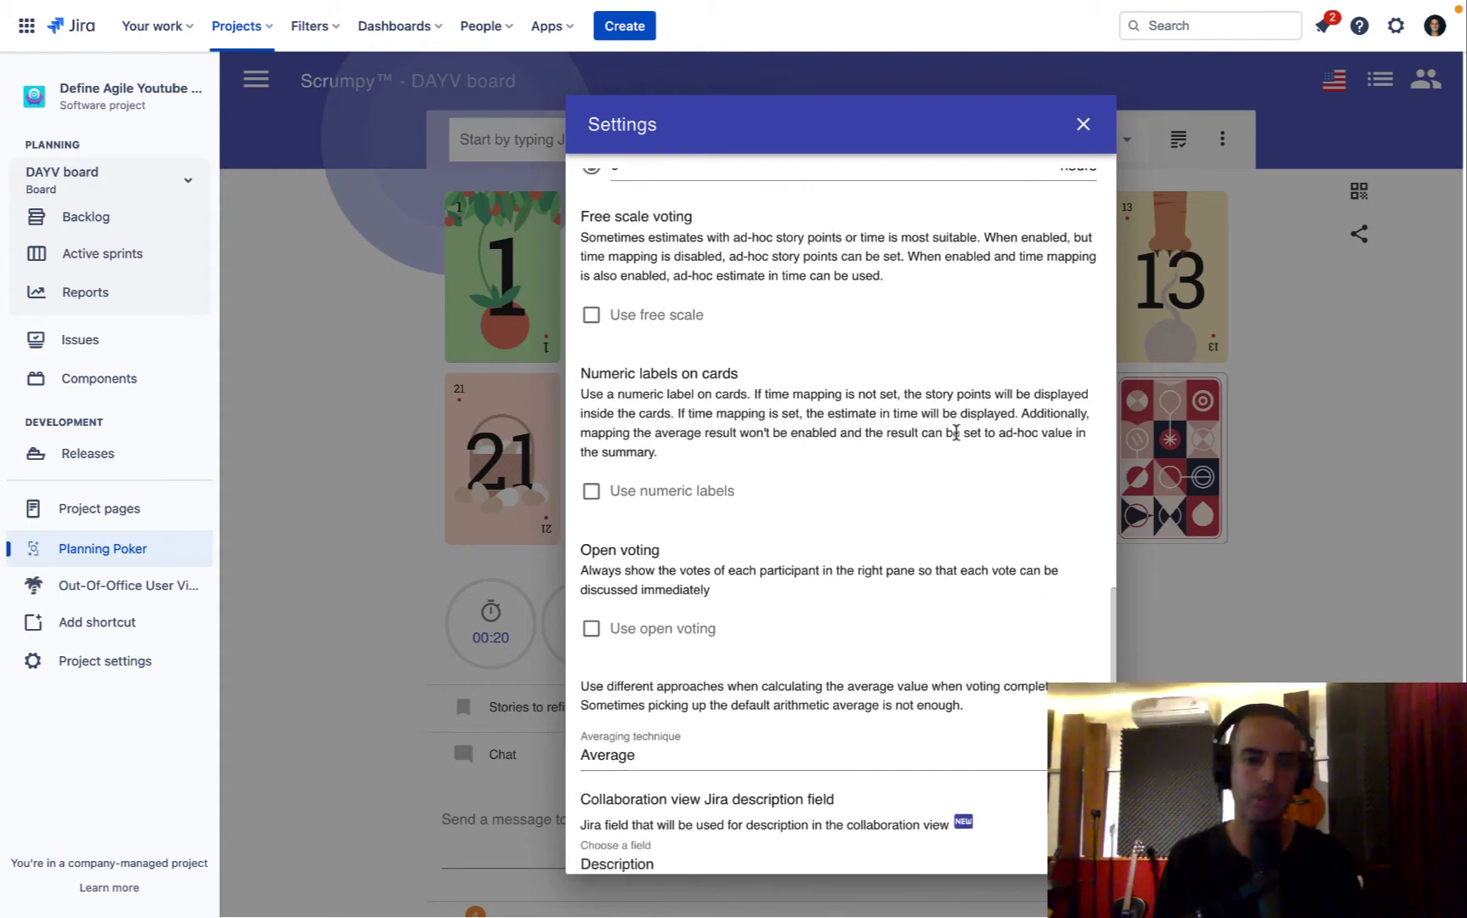
scroll(955, 438, down, 4)
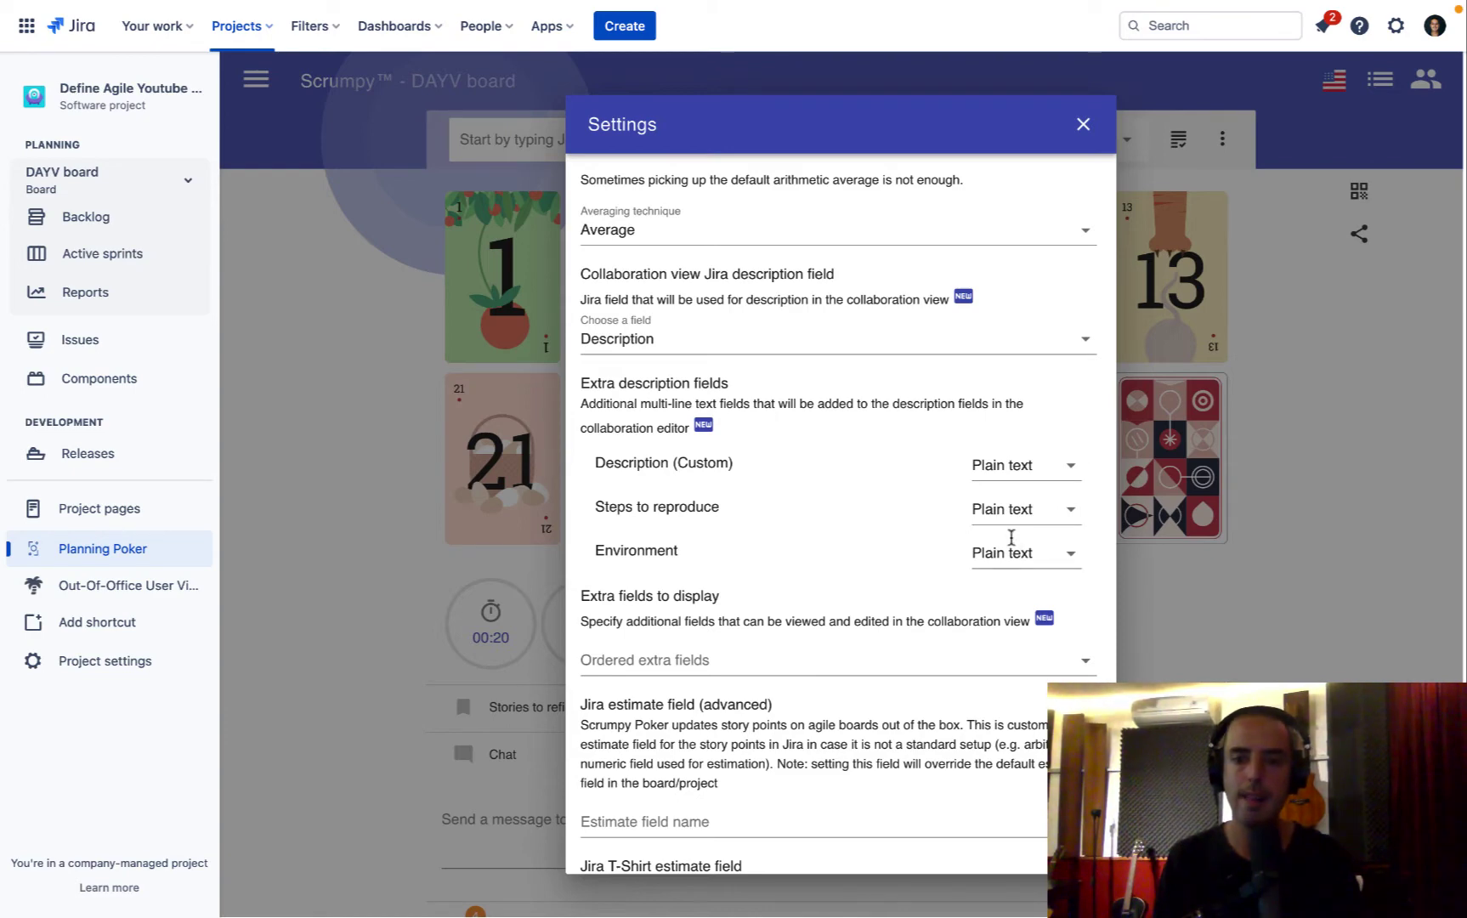
click(1064, 470)
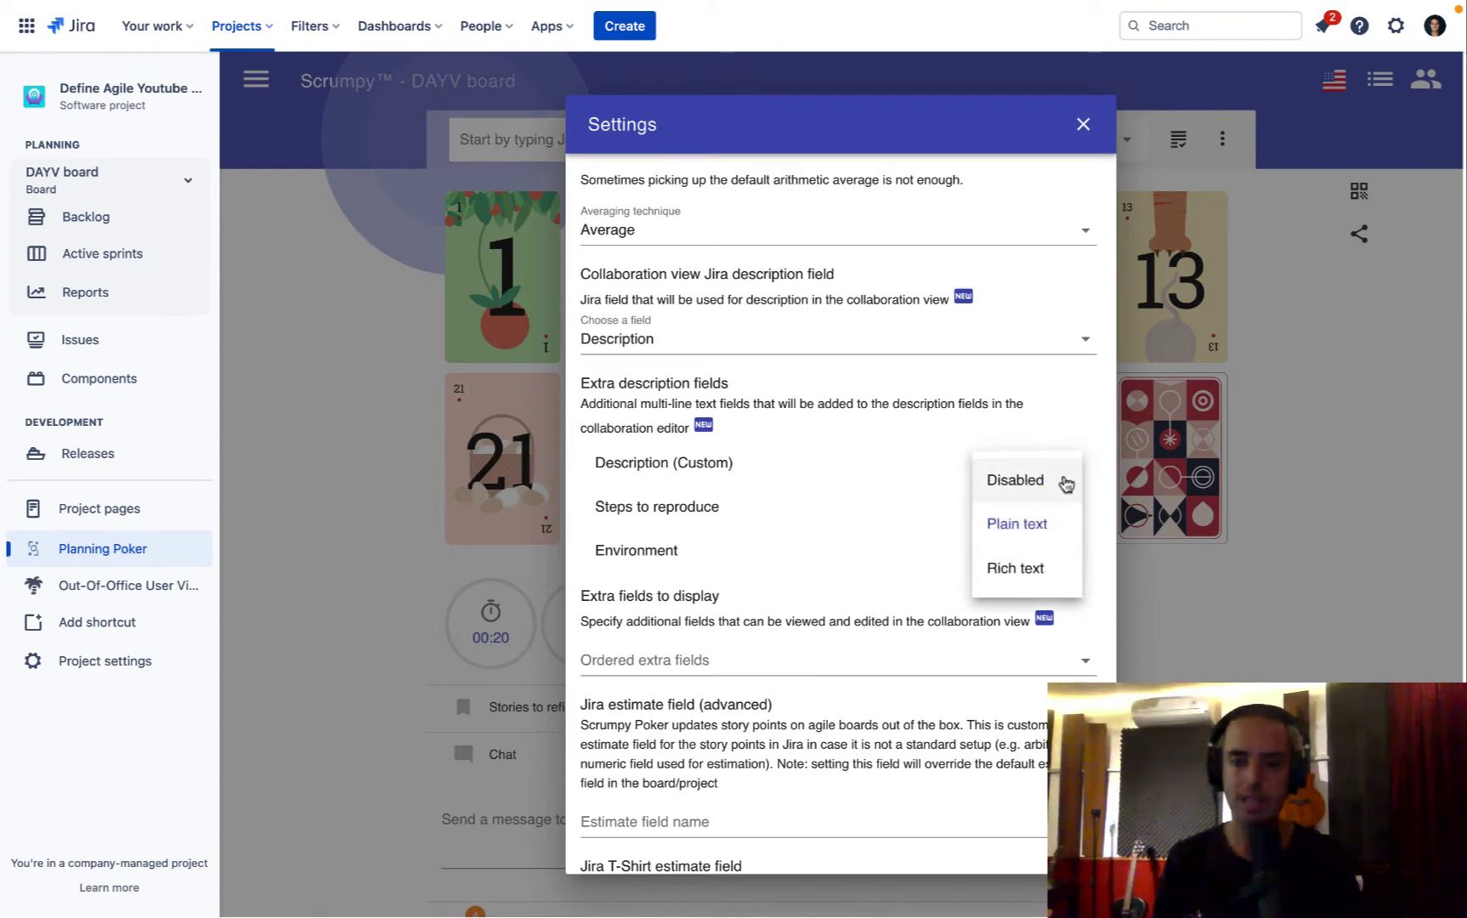
click(988, 480)
click(1064, 558)
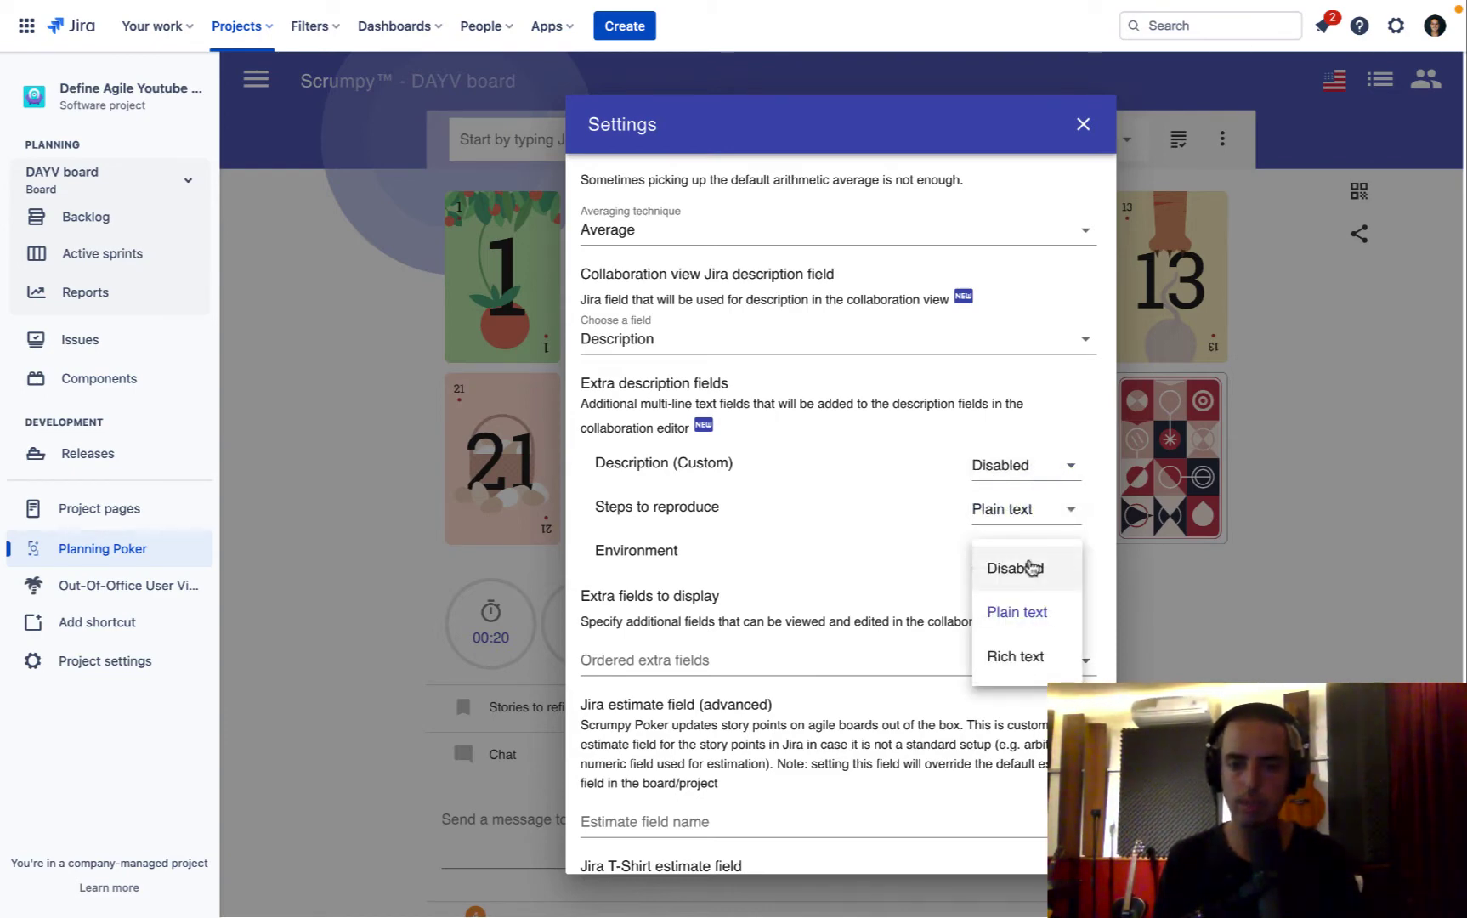
click(1029, 562)
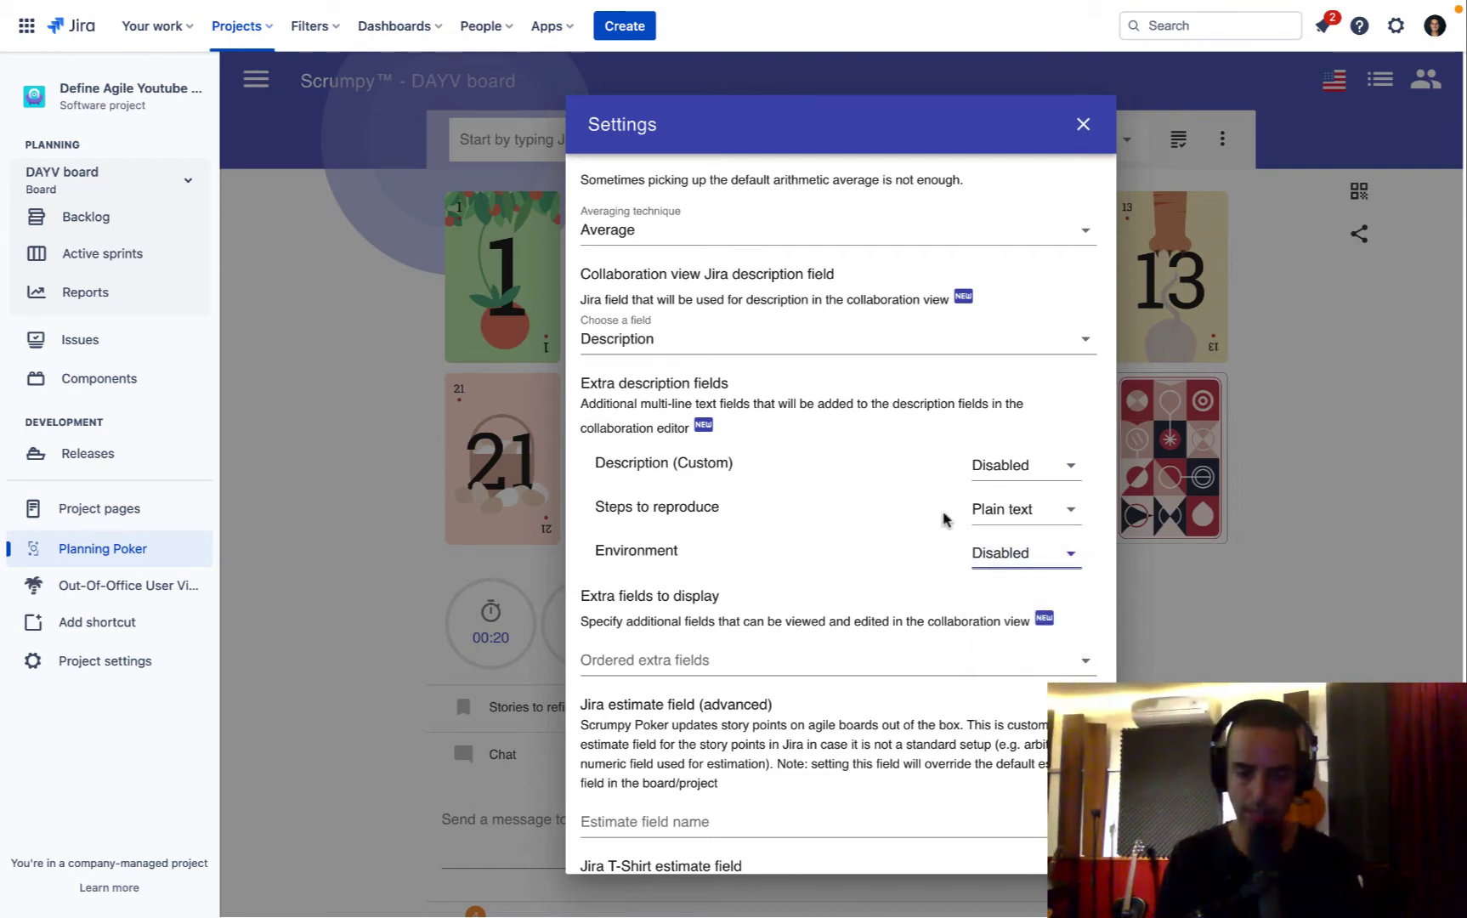
Add Assignee to the extra fields to display in the collaboration view.
scroll(946, 518, down, 2)
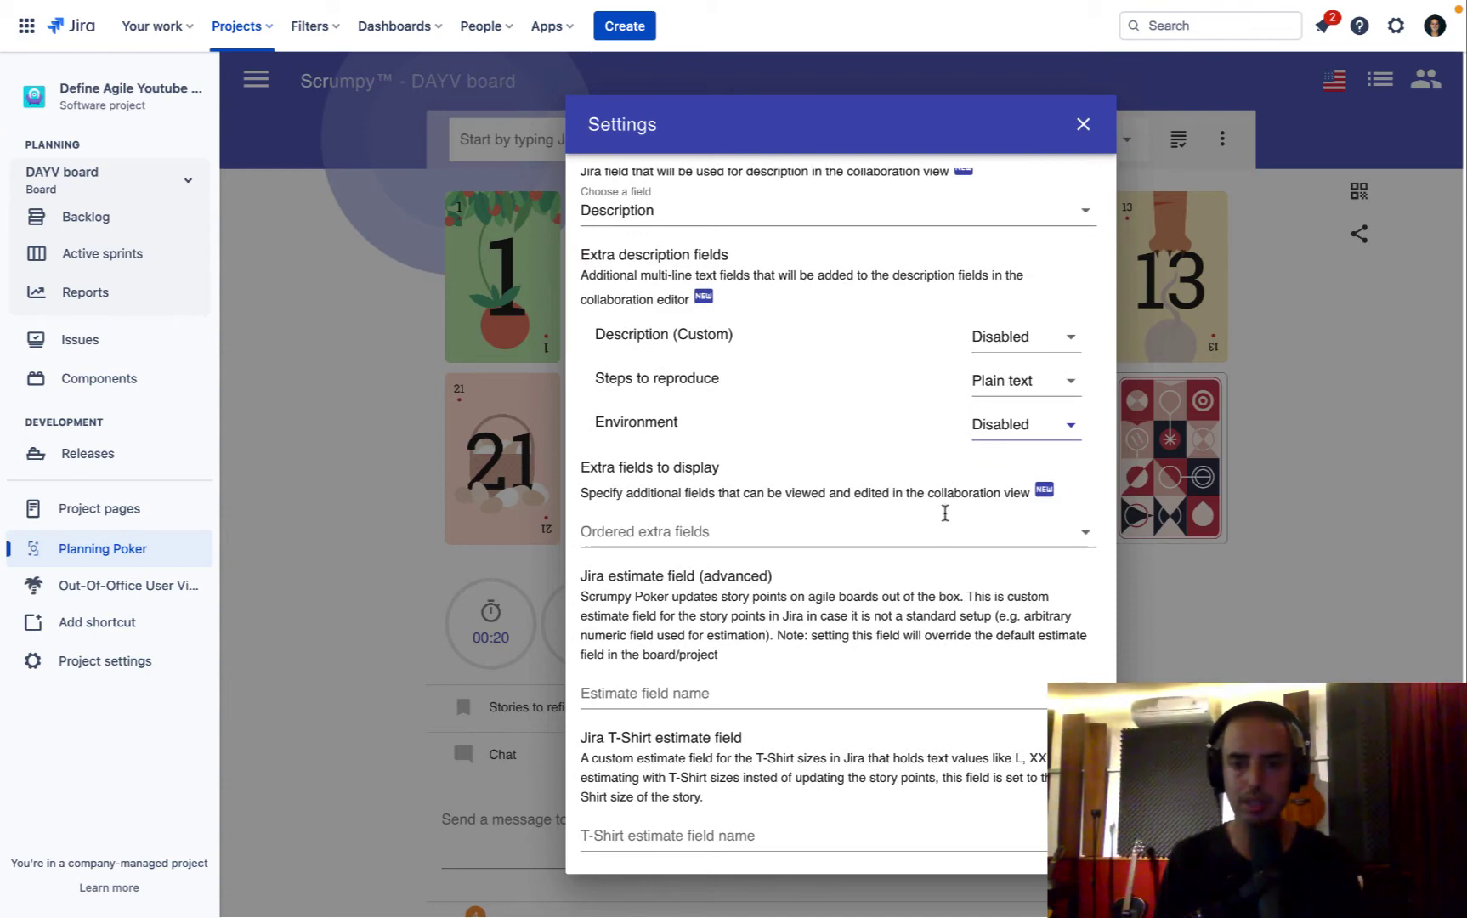
click(1072, 533)
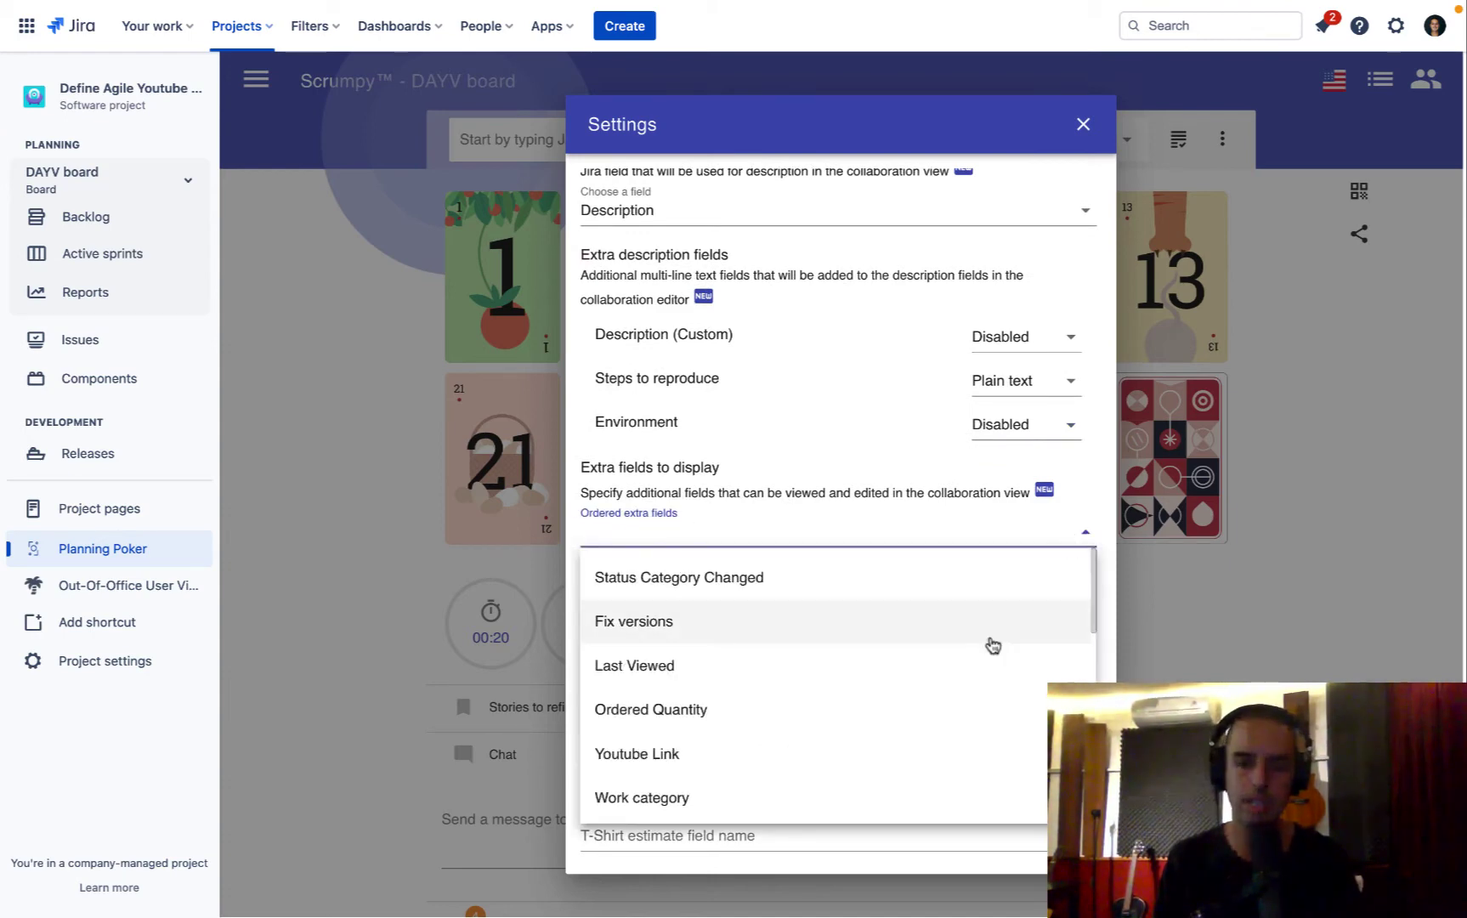
scroll(991, 644, down, 4)
scroll(993, 645, down, 4)
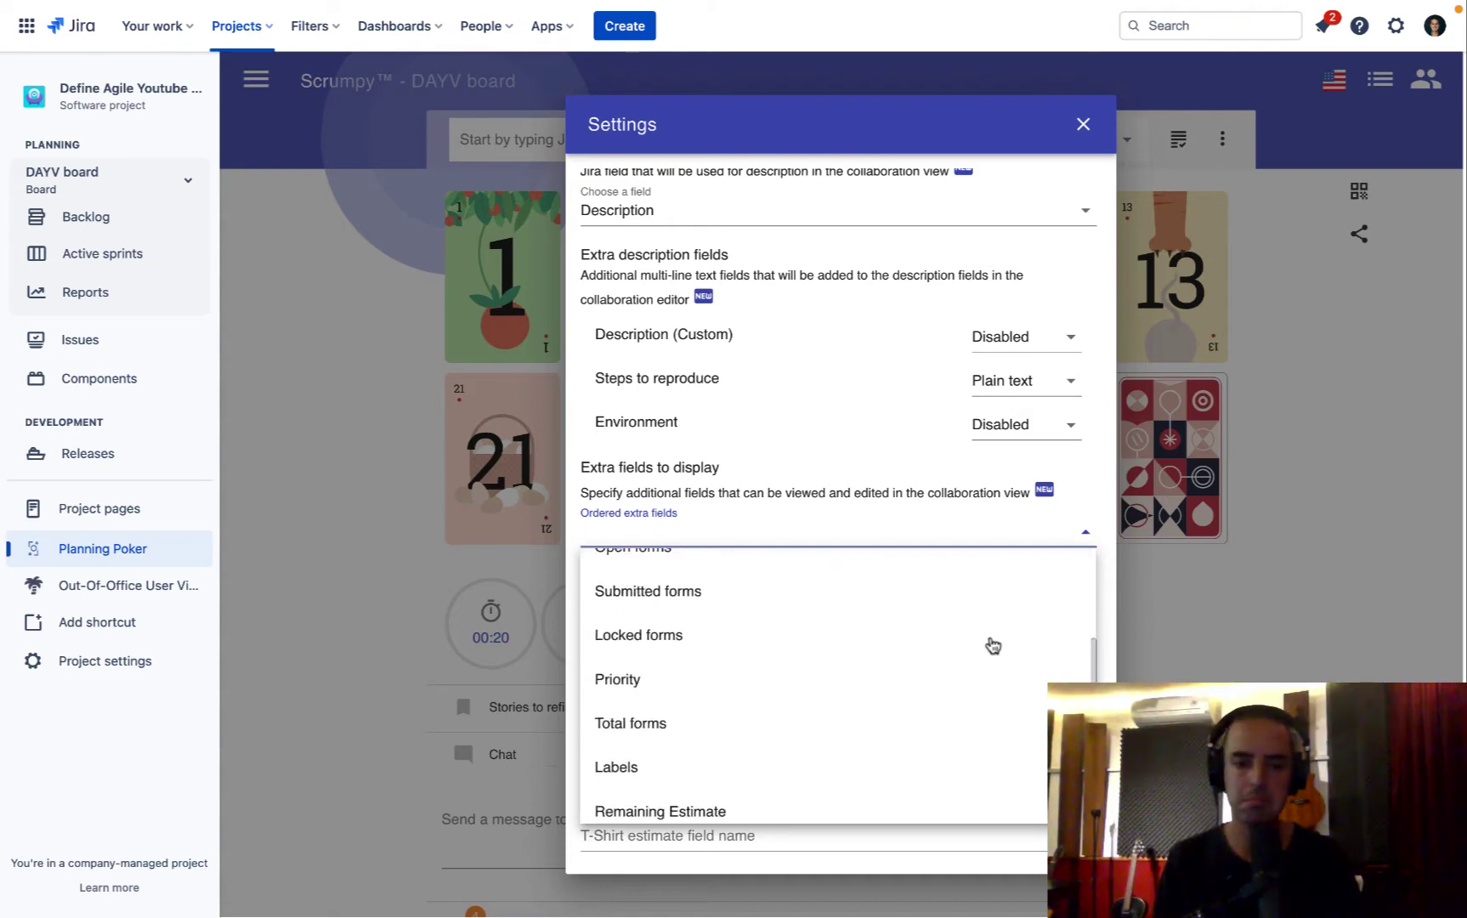
scroll(993, 646, up, 6)
scroll(993, 645, up, 3)
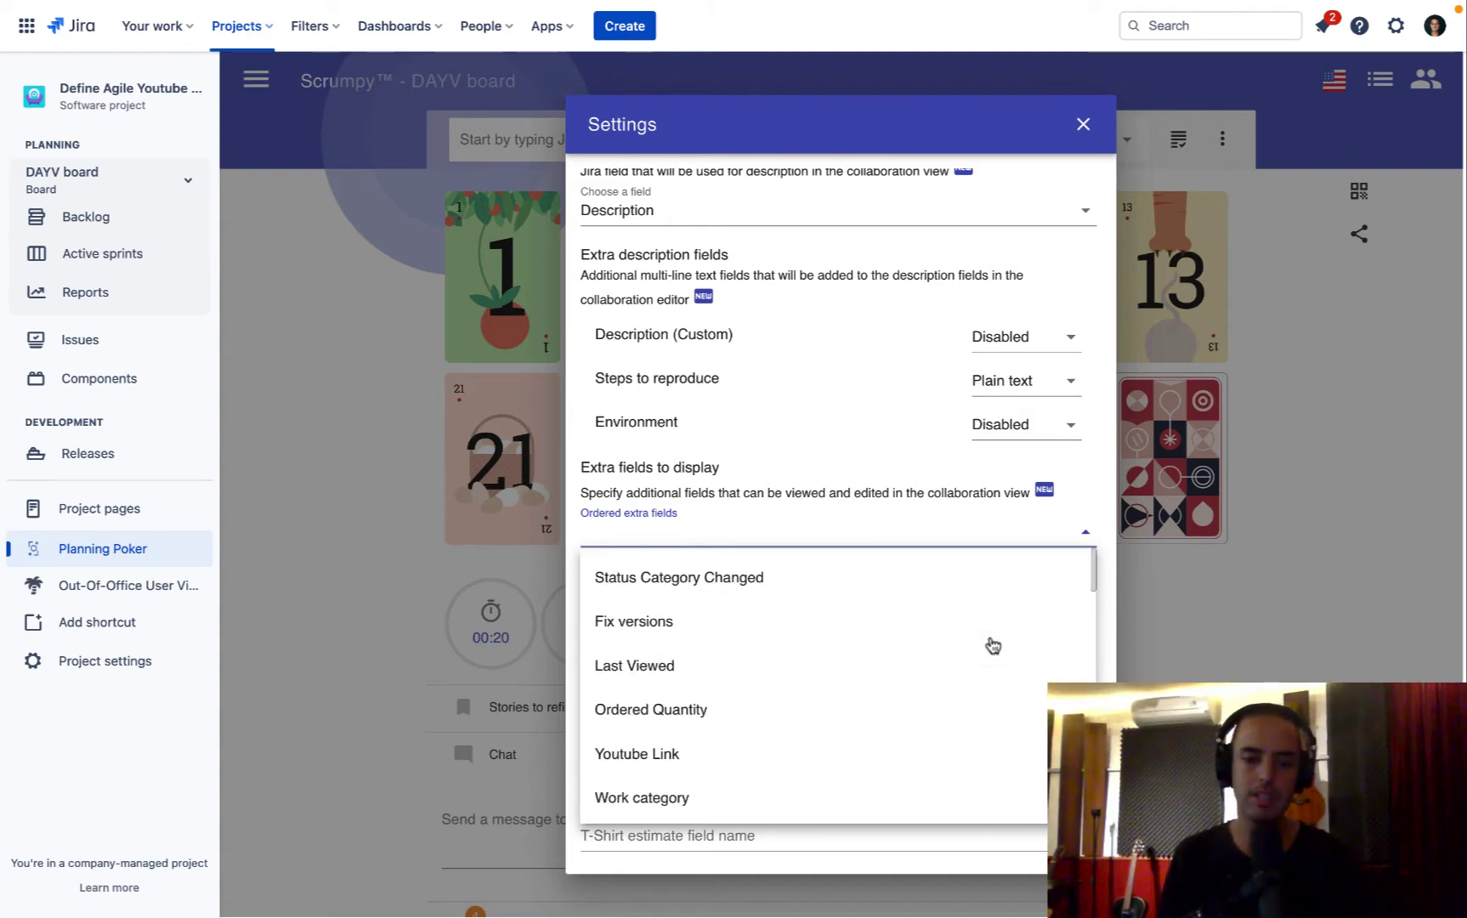
text(as)
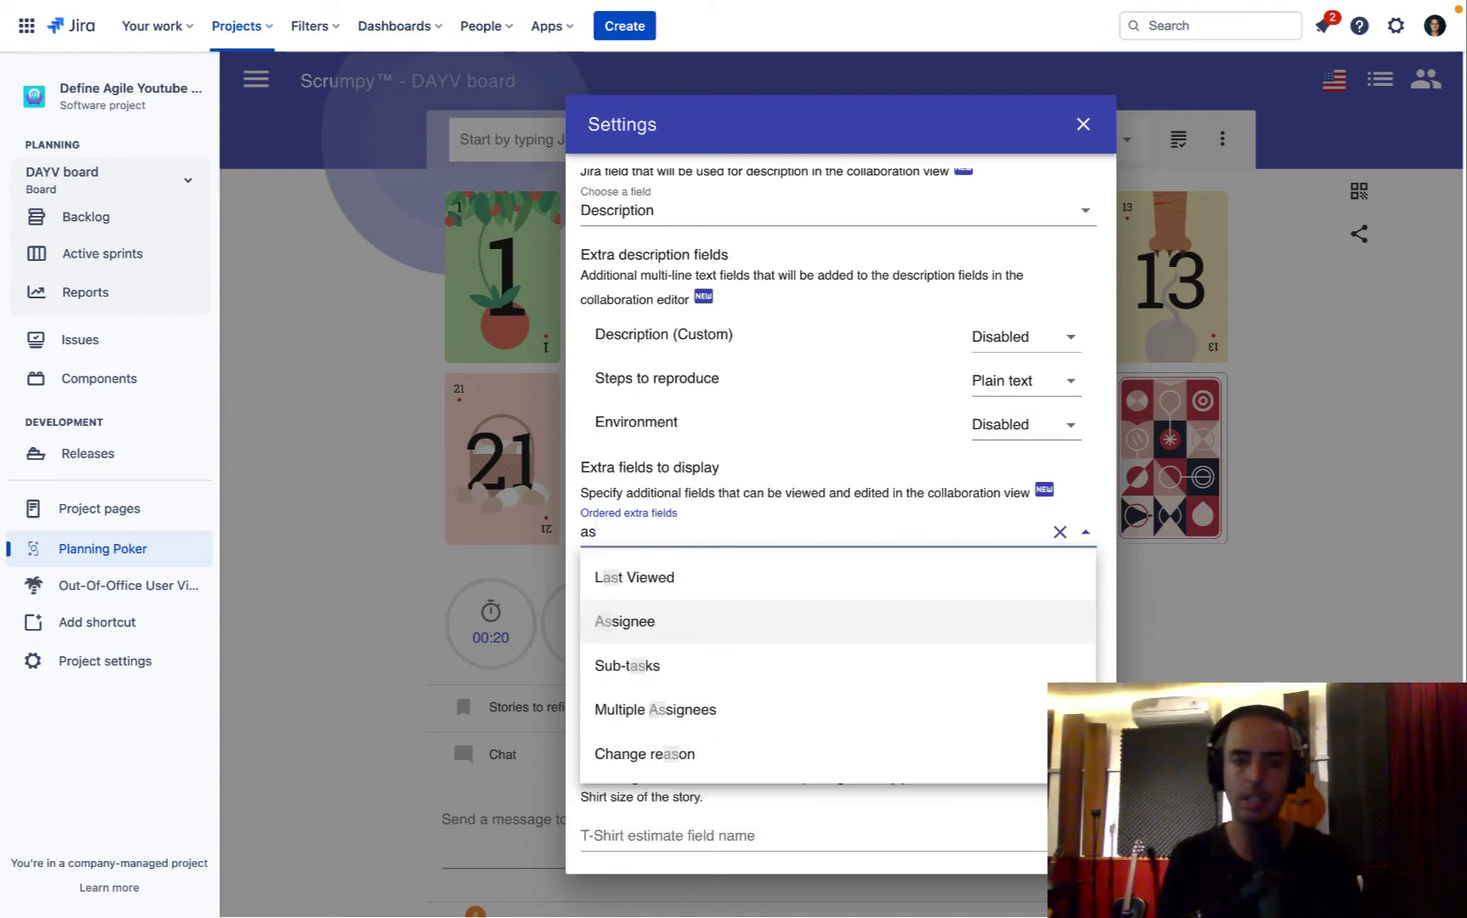
click(908, 619)
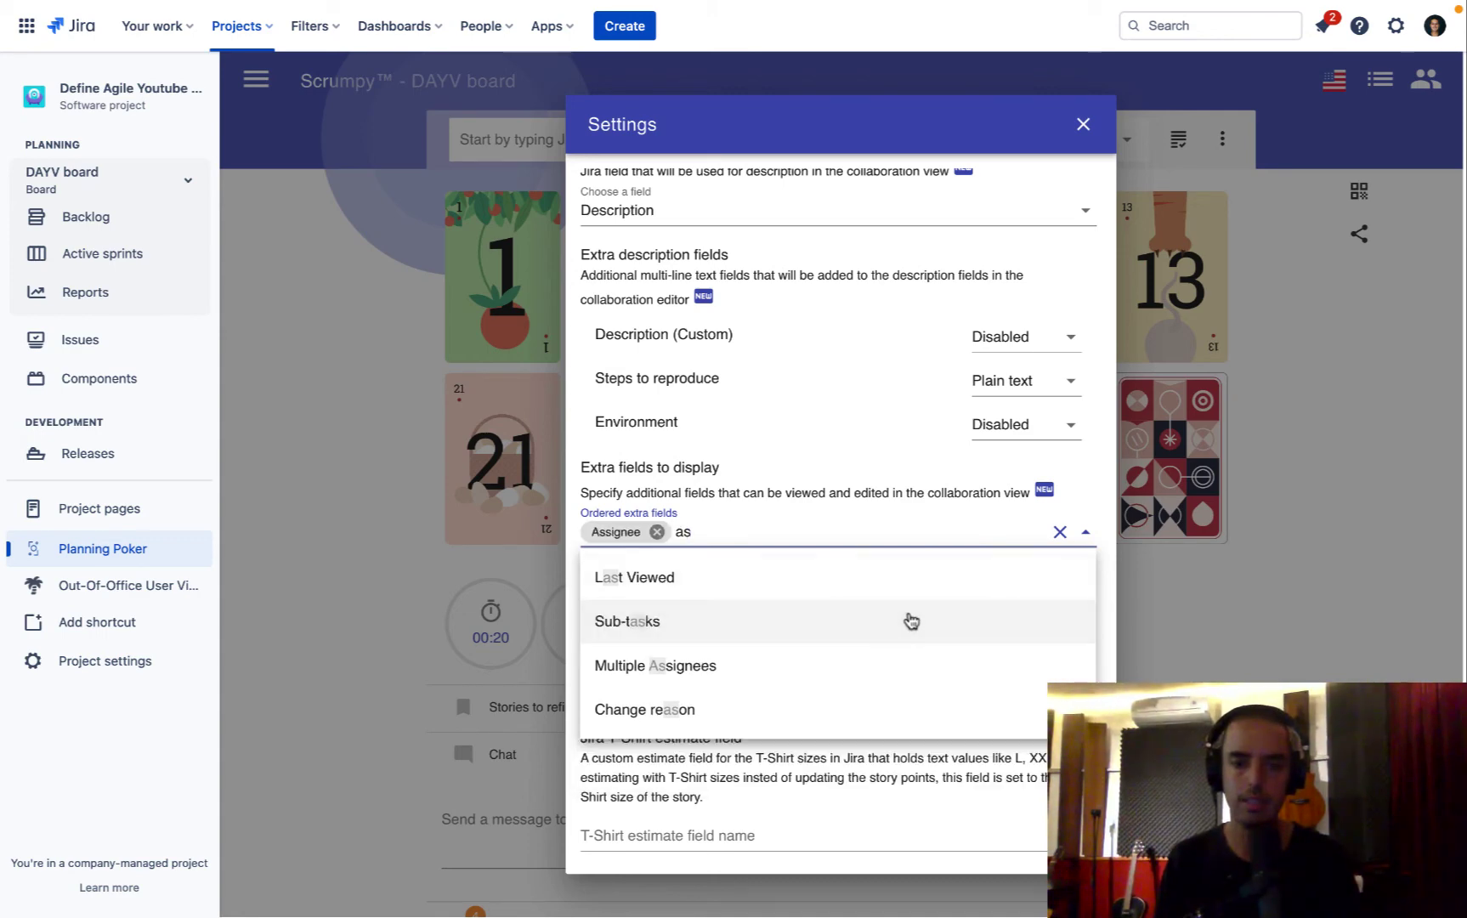
click(938, 807)
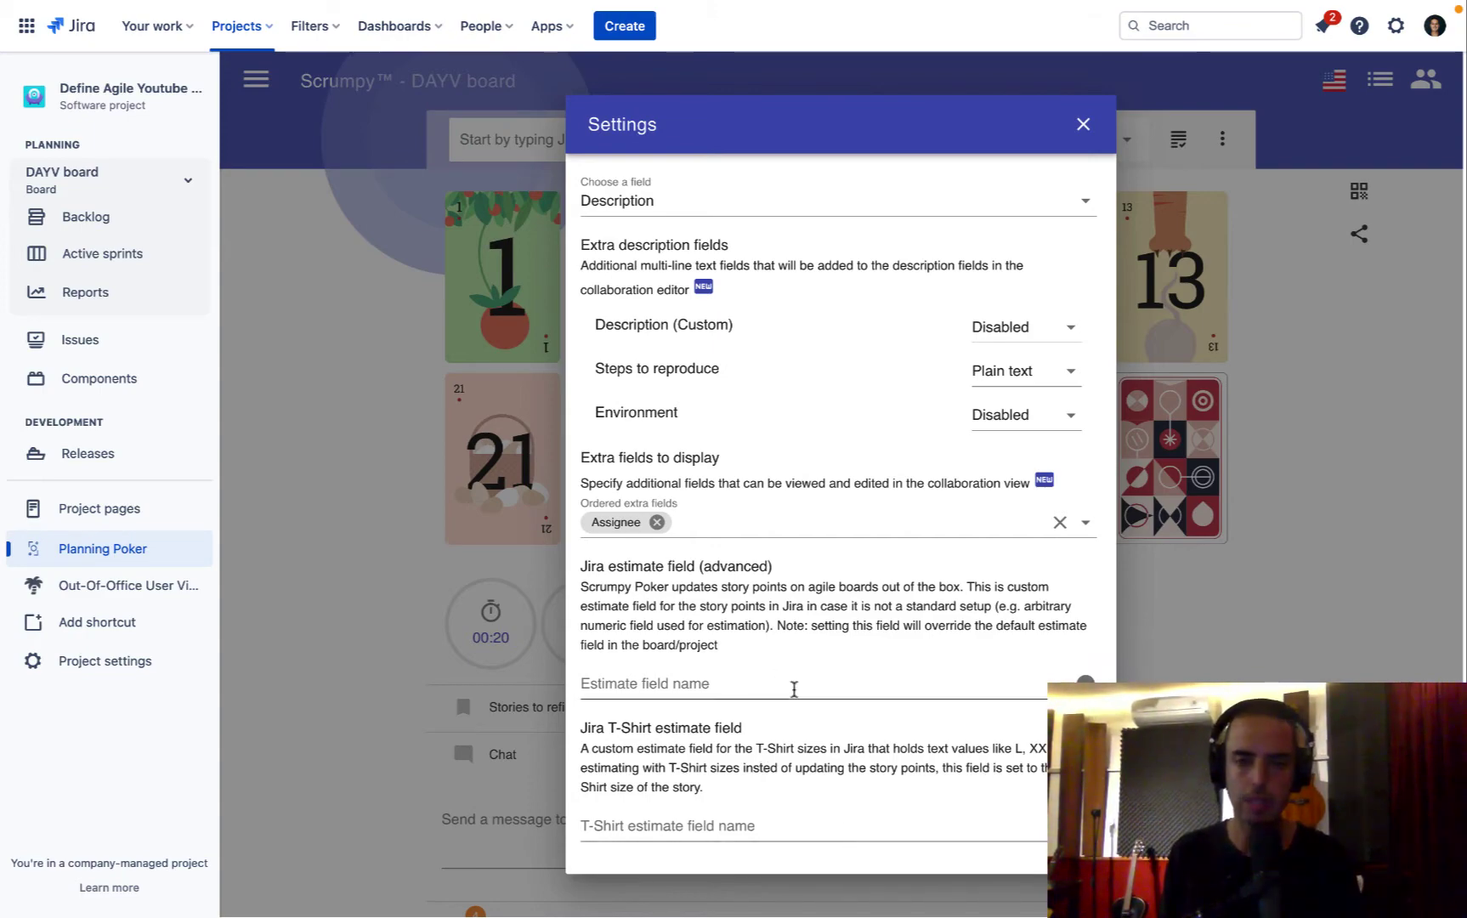
Look back over the card list and numbering sequence in the card settings, and close the room settings.
scroll(907, 525, up, 15)
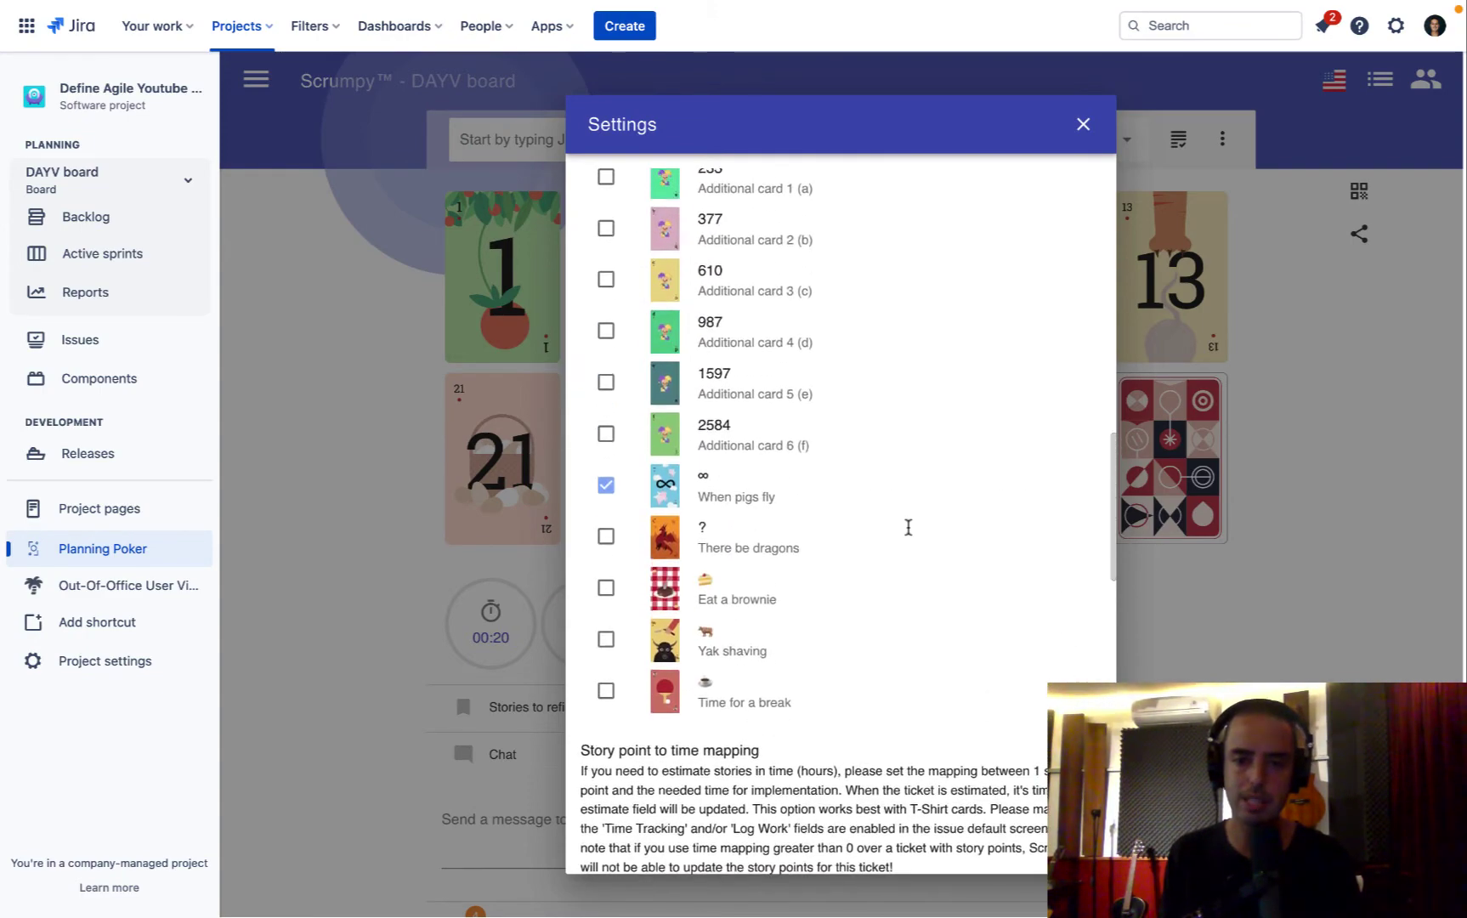
scroll(907, 533, up, 10)
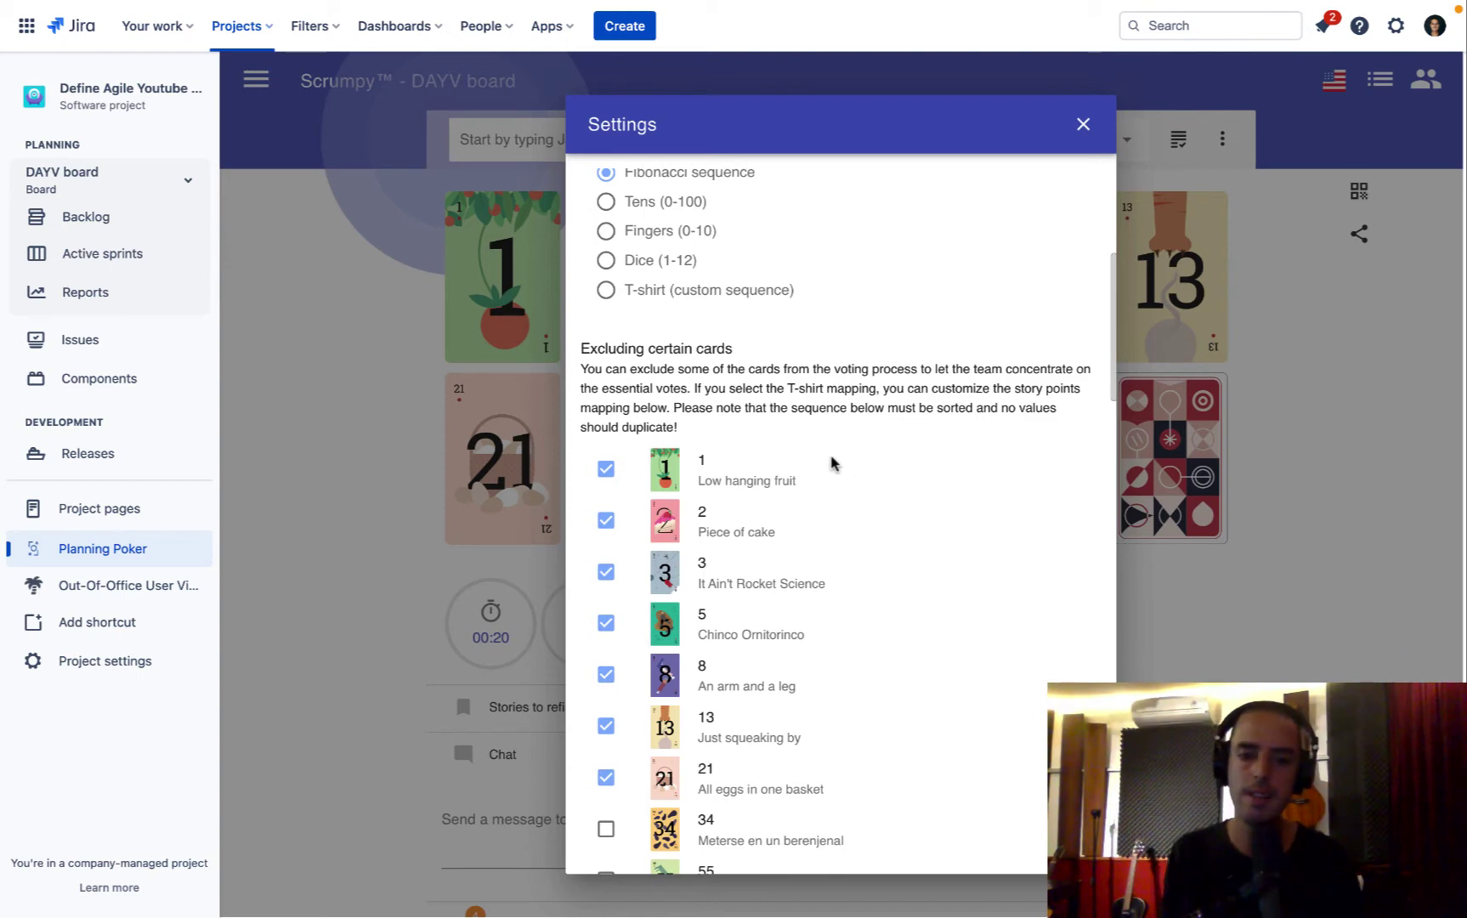
scroll(831, 461, up, 5)
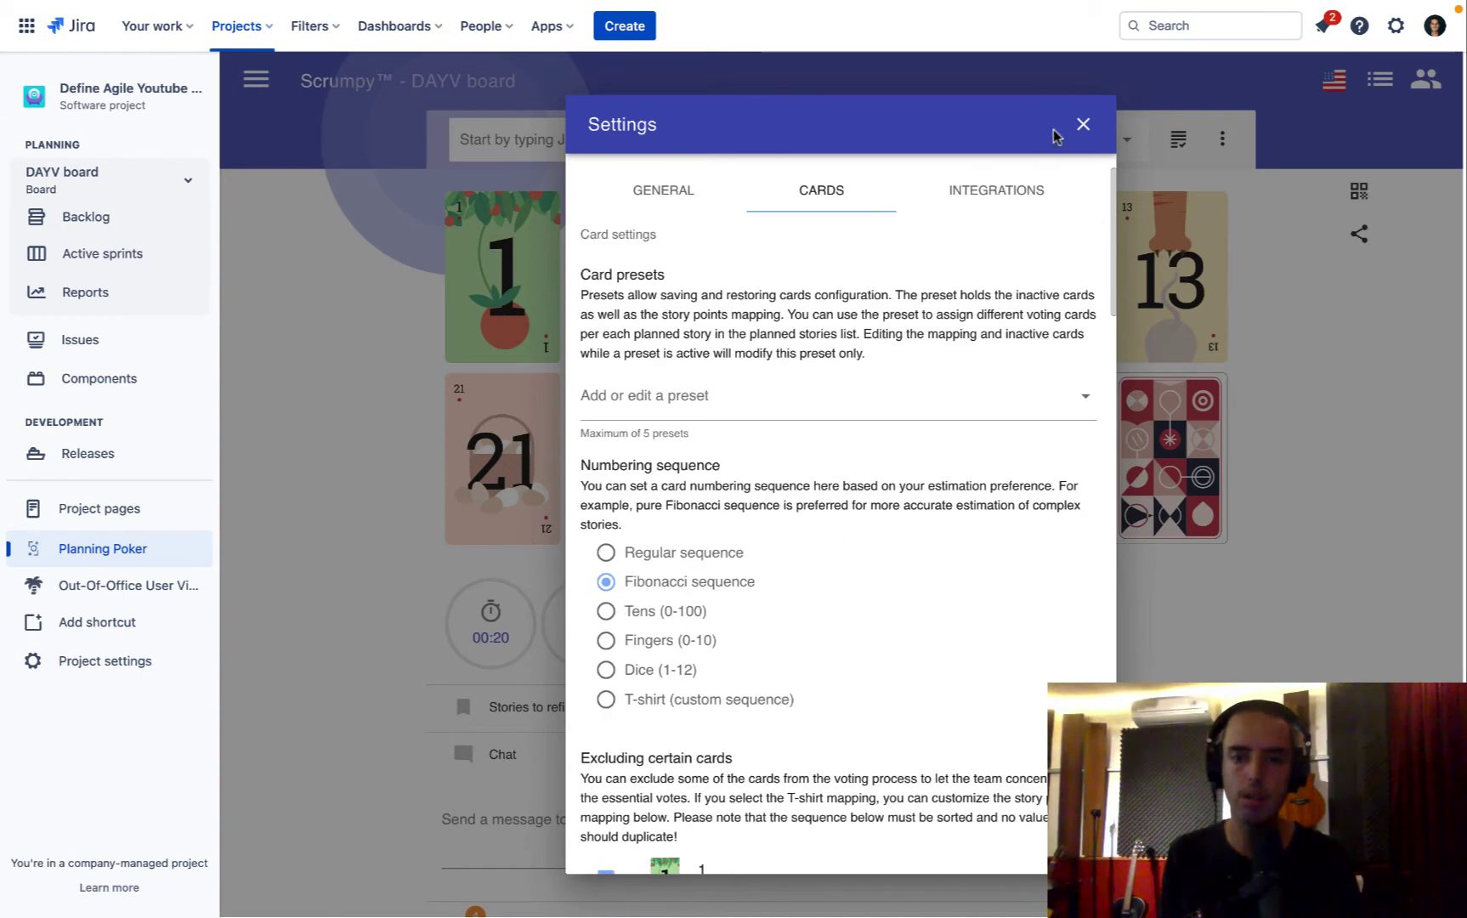
click(1083, 126)
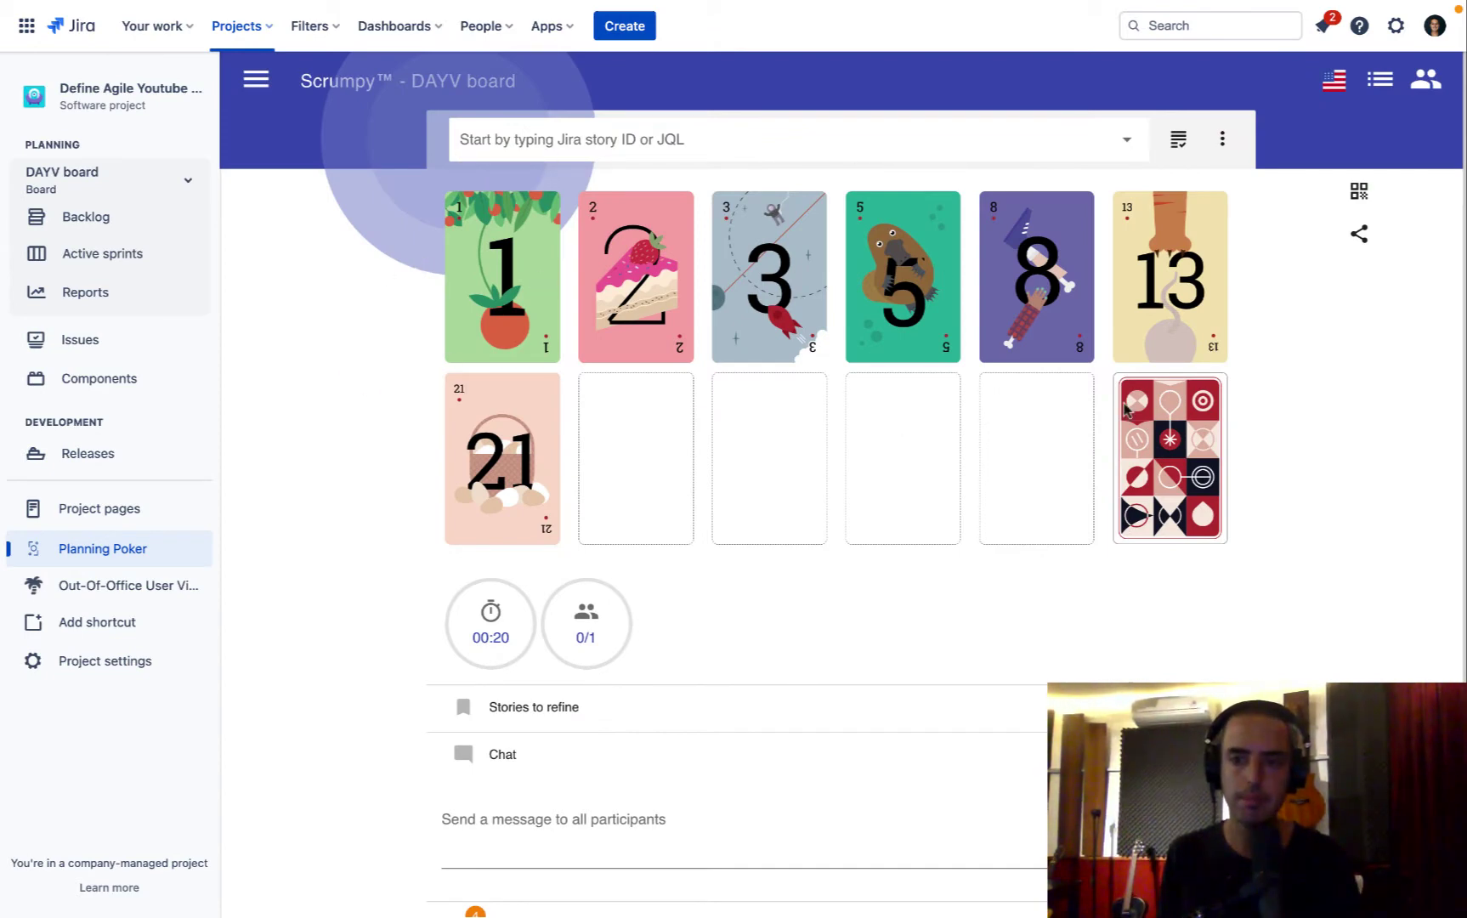
Look at the room's participants list and the collaboration view, and close both.
click(1426, 79)
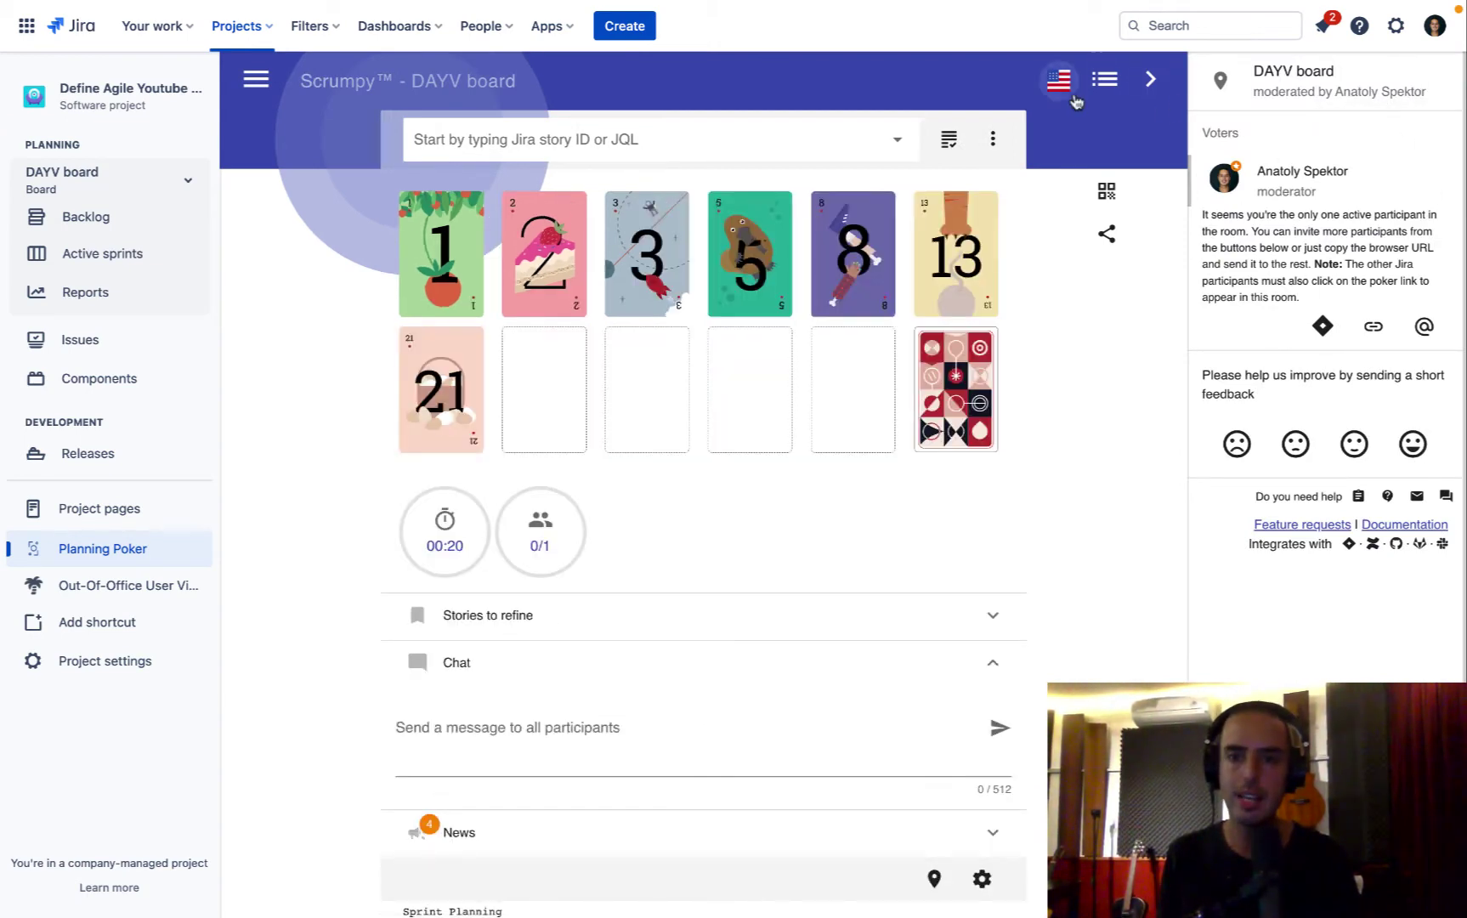
click(1108, 84)
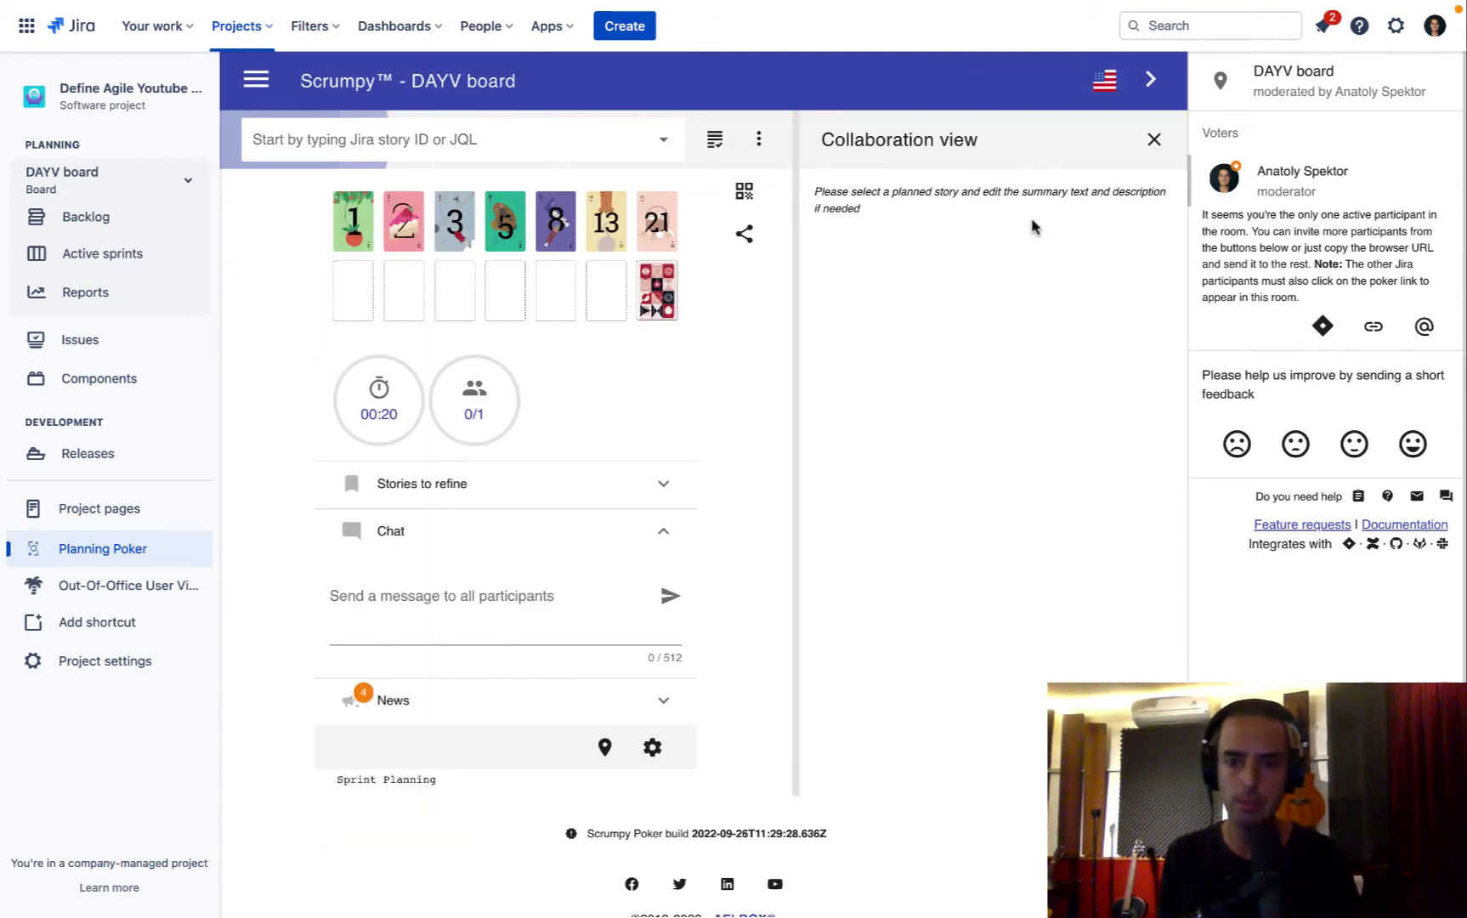
click(1154, 139)
click(1151, 79)
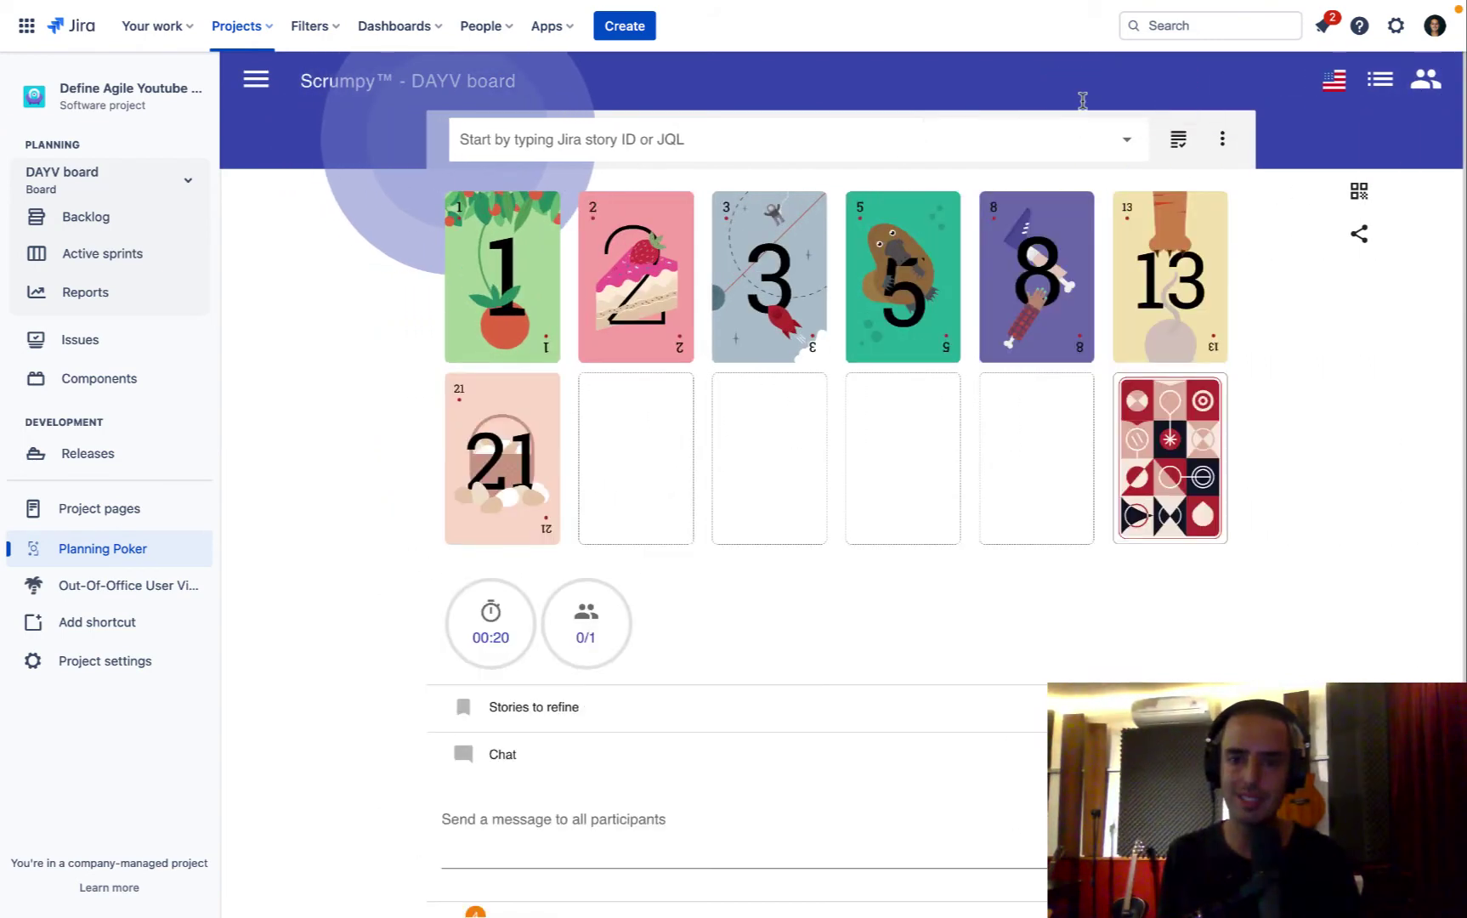
Find issue DAYV-2 by its ID, add it to the stories to refine, and check its existing estimate marker.
click(869, 148)
text(Day)
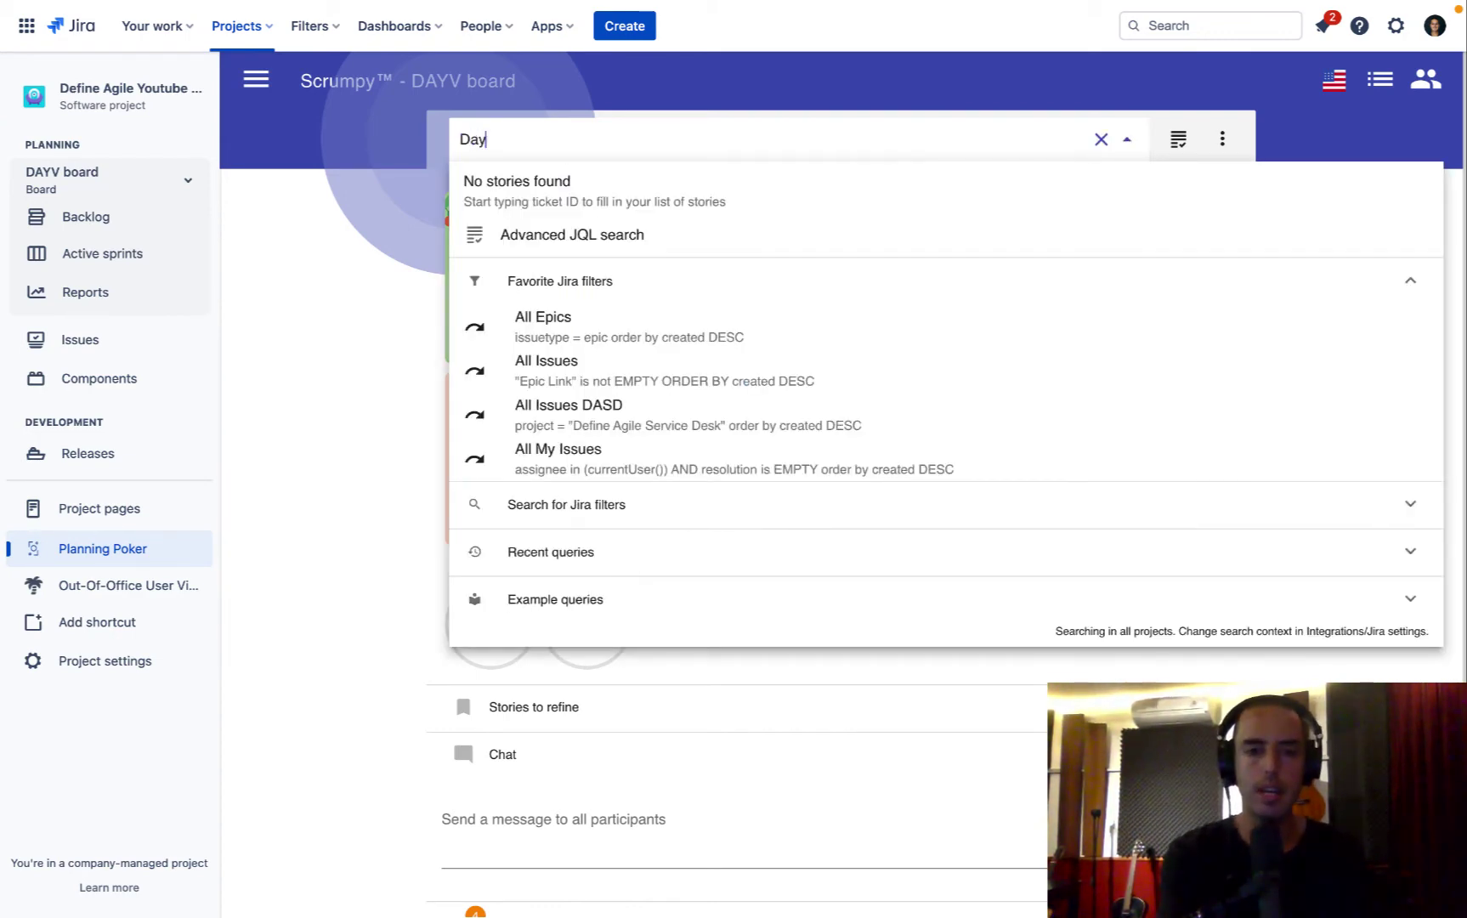
text(V)
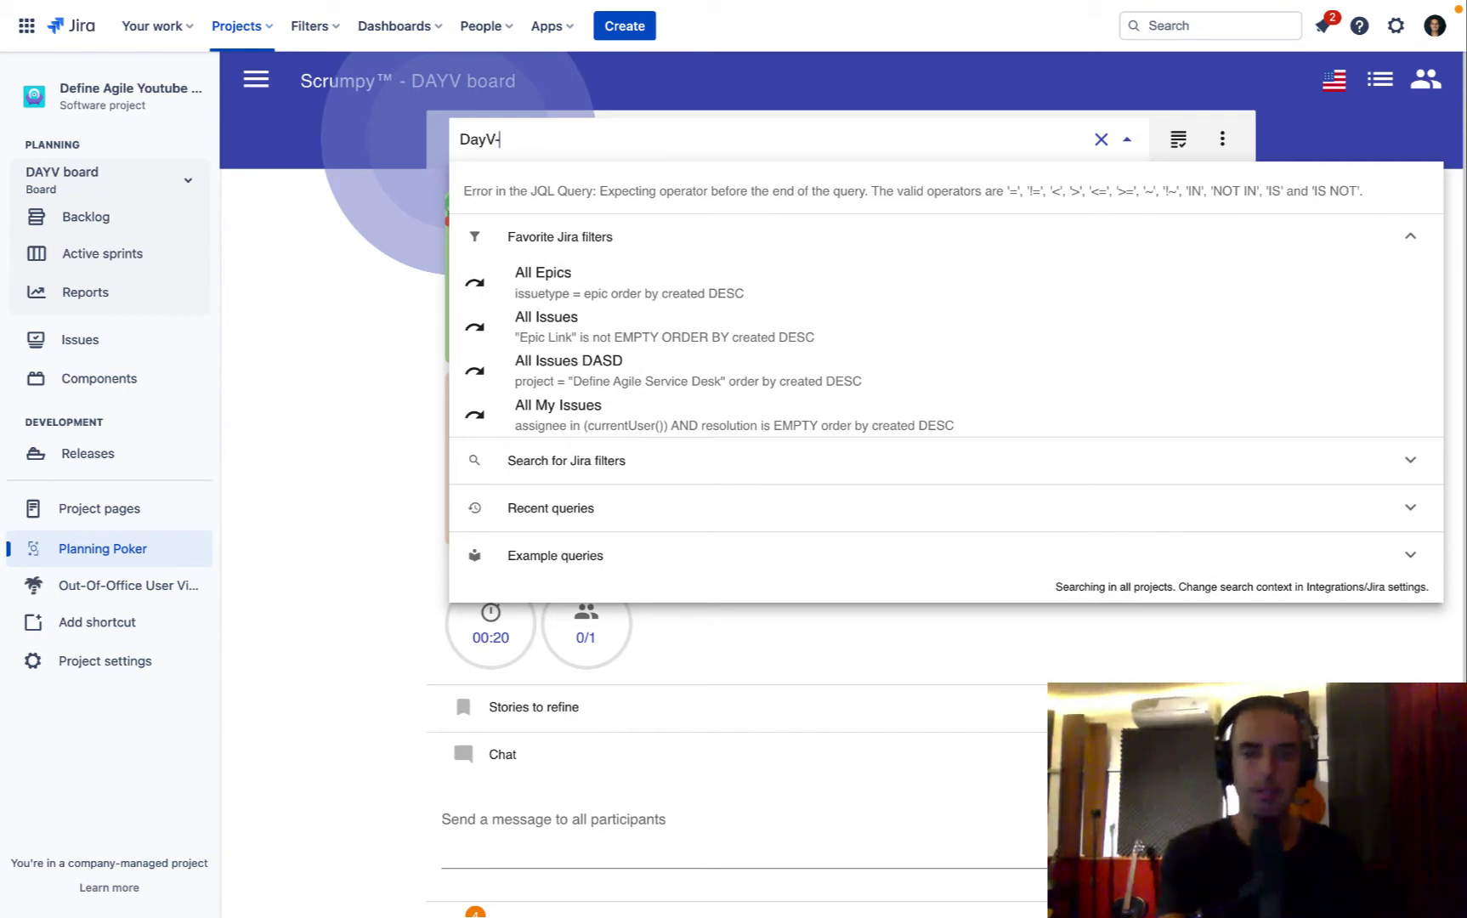
text(-2)
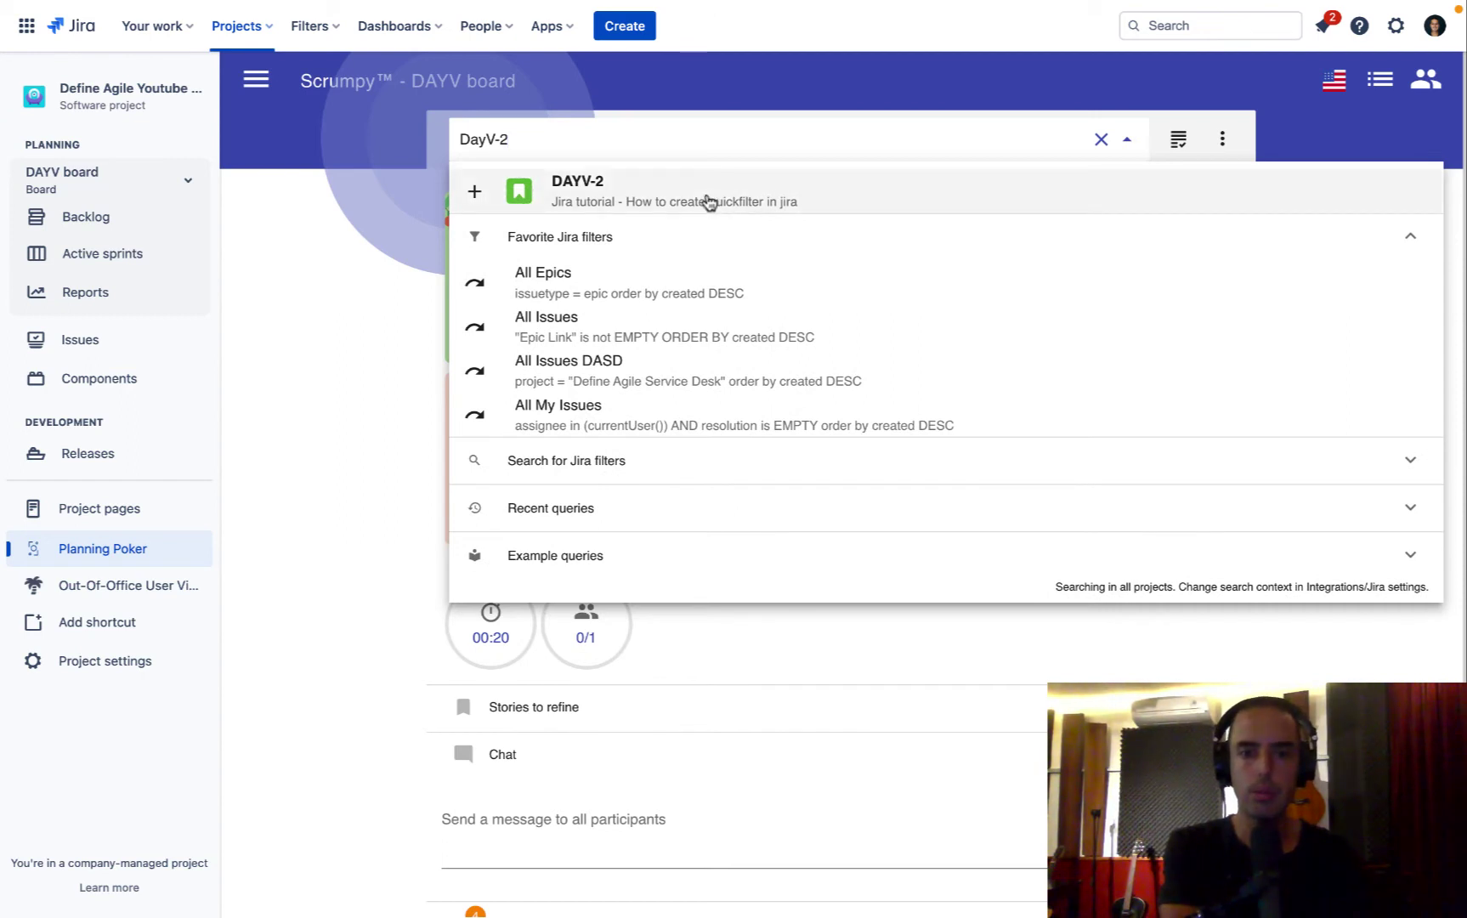
click(664, 198)
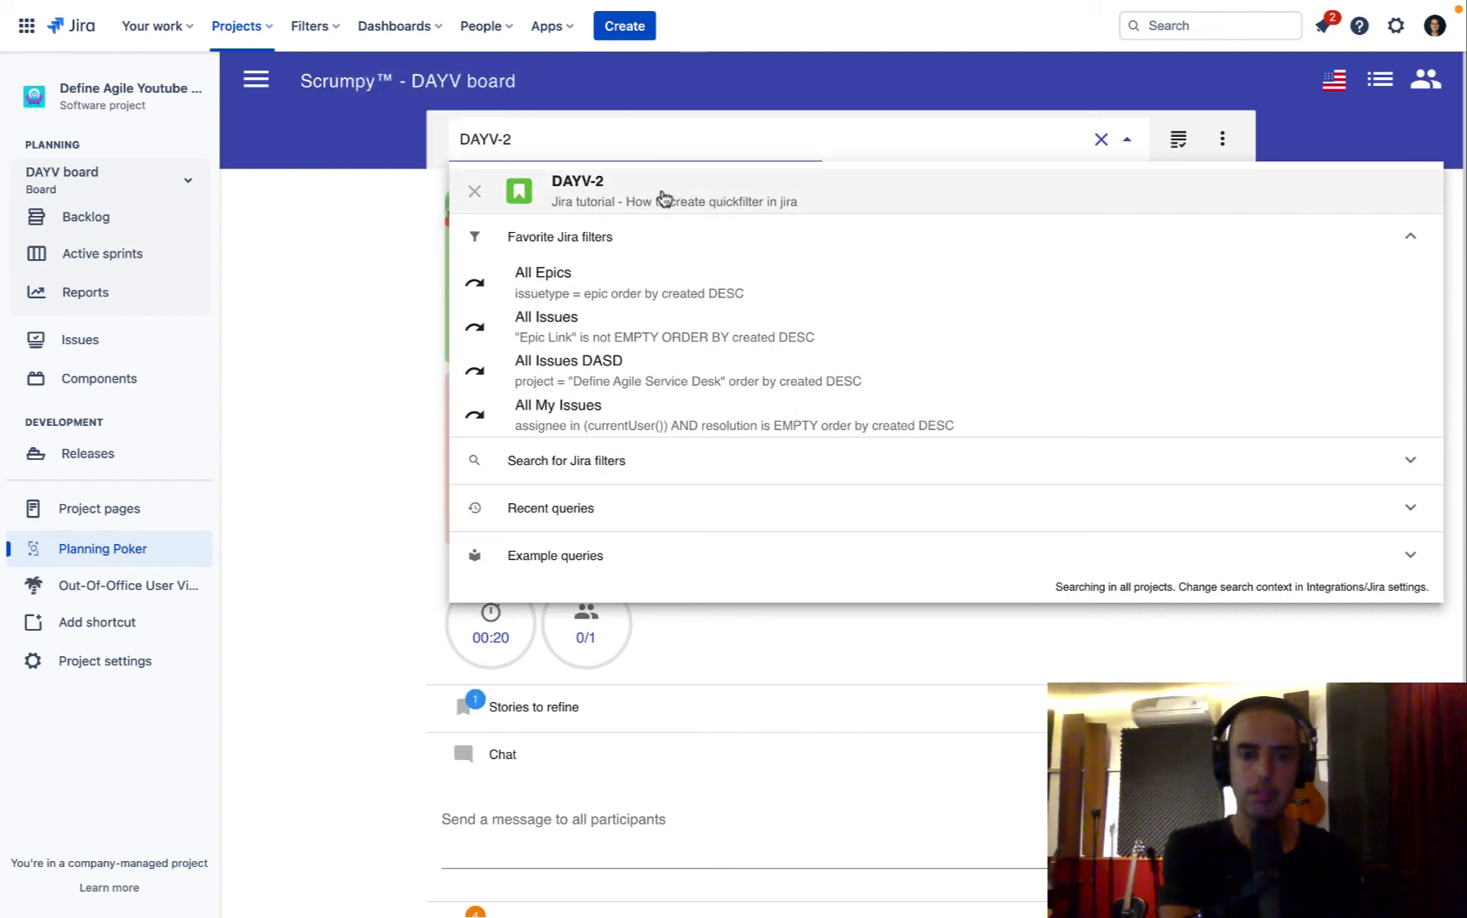
click(1227, 496)
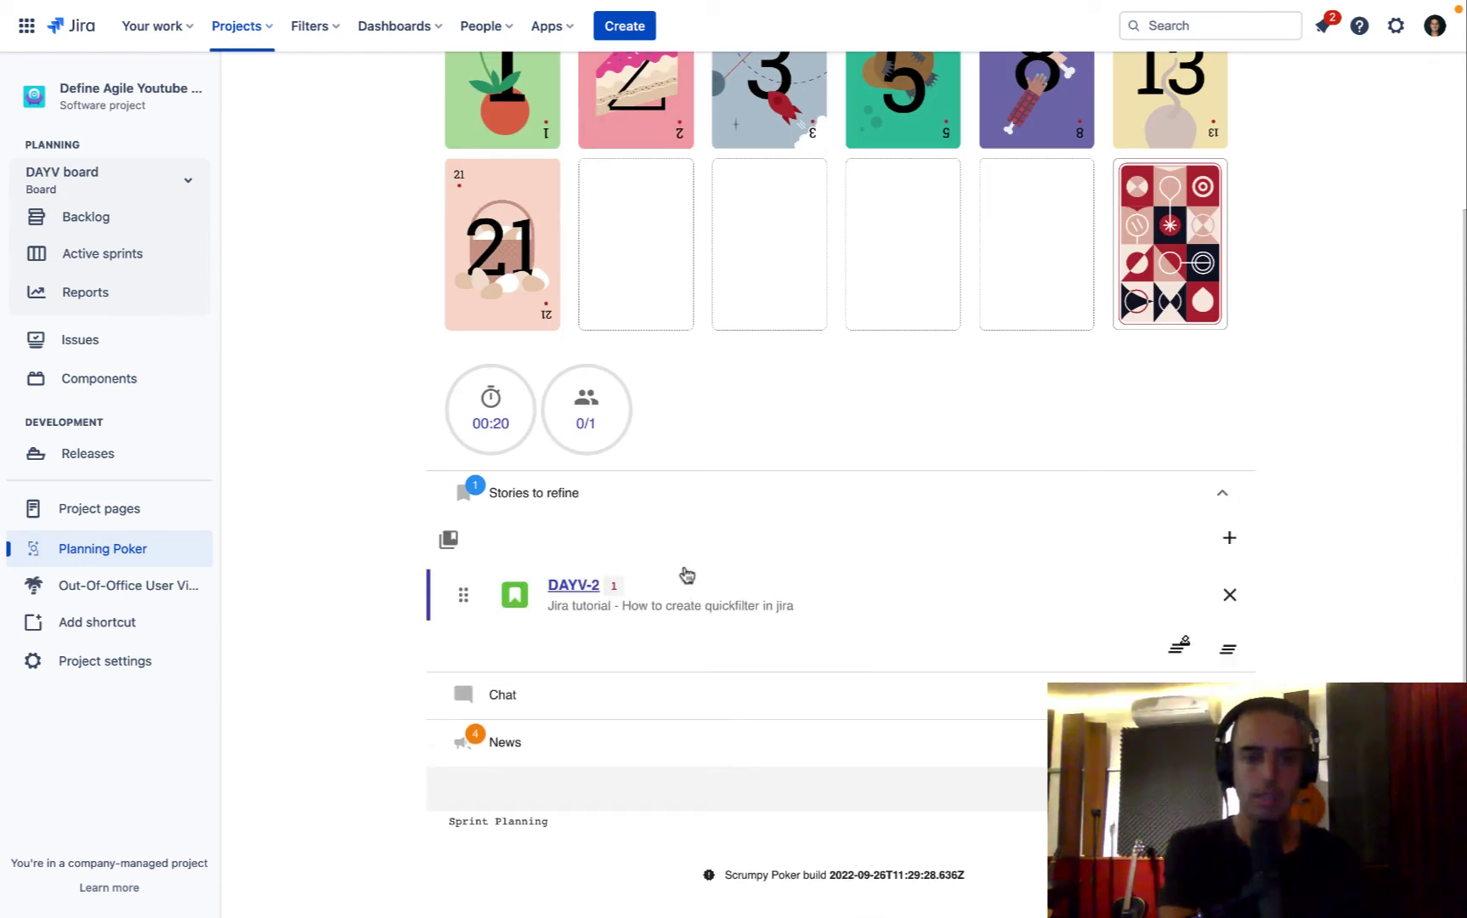
scroll(852, 662, up, 3)
scroll(852, 663, down, 1)
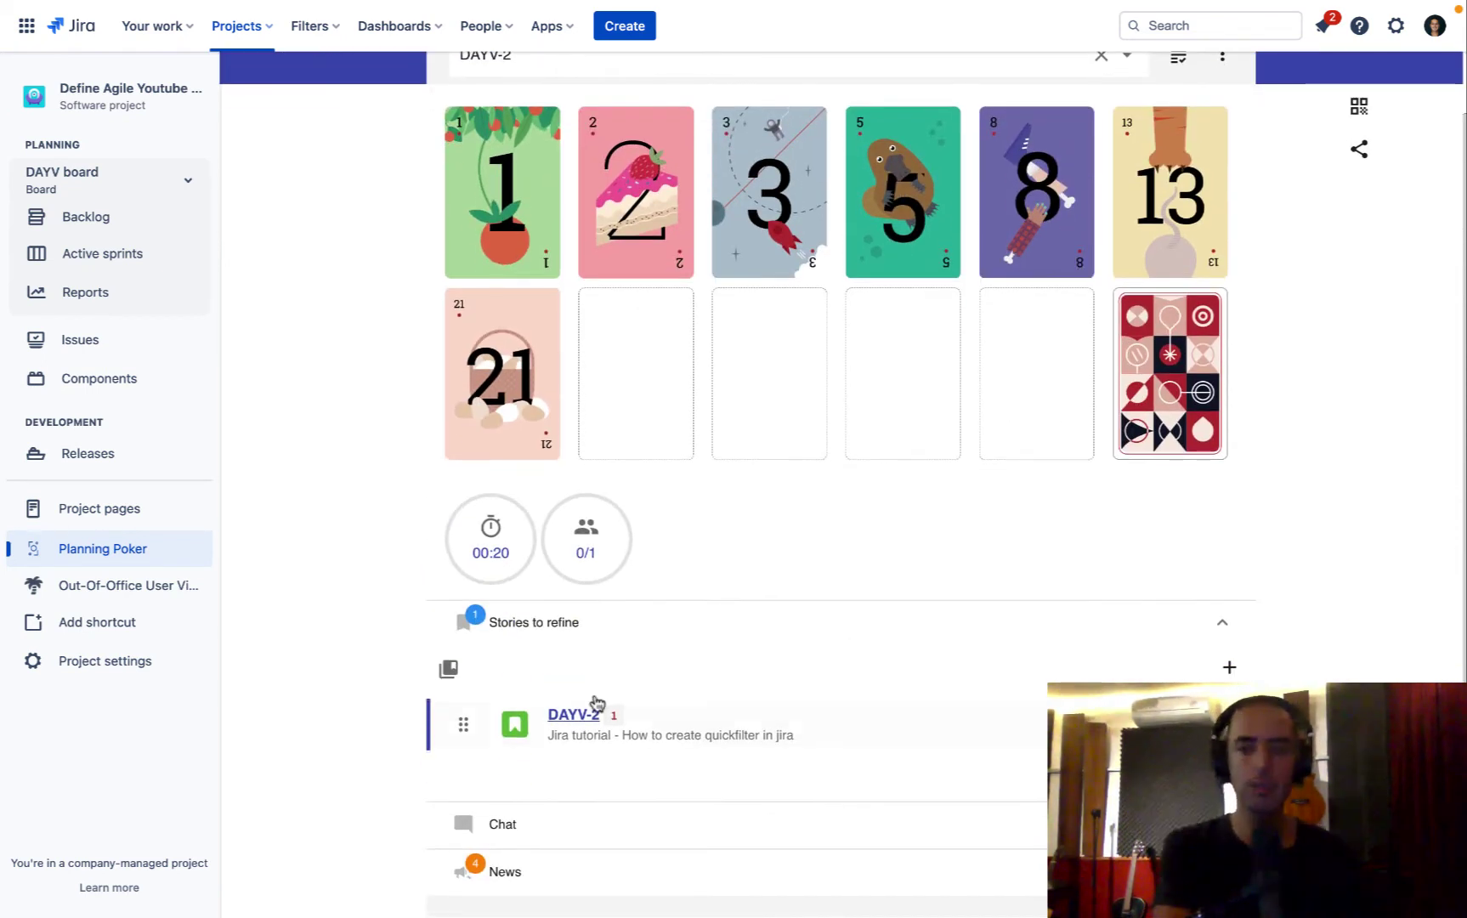
mouse_move(614, 719)
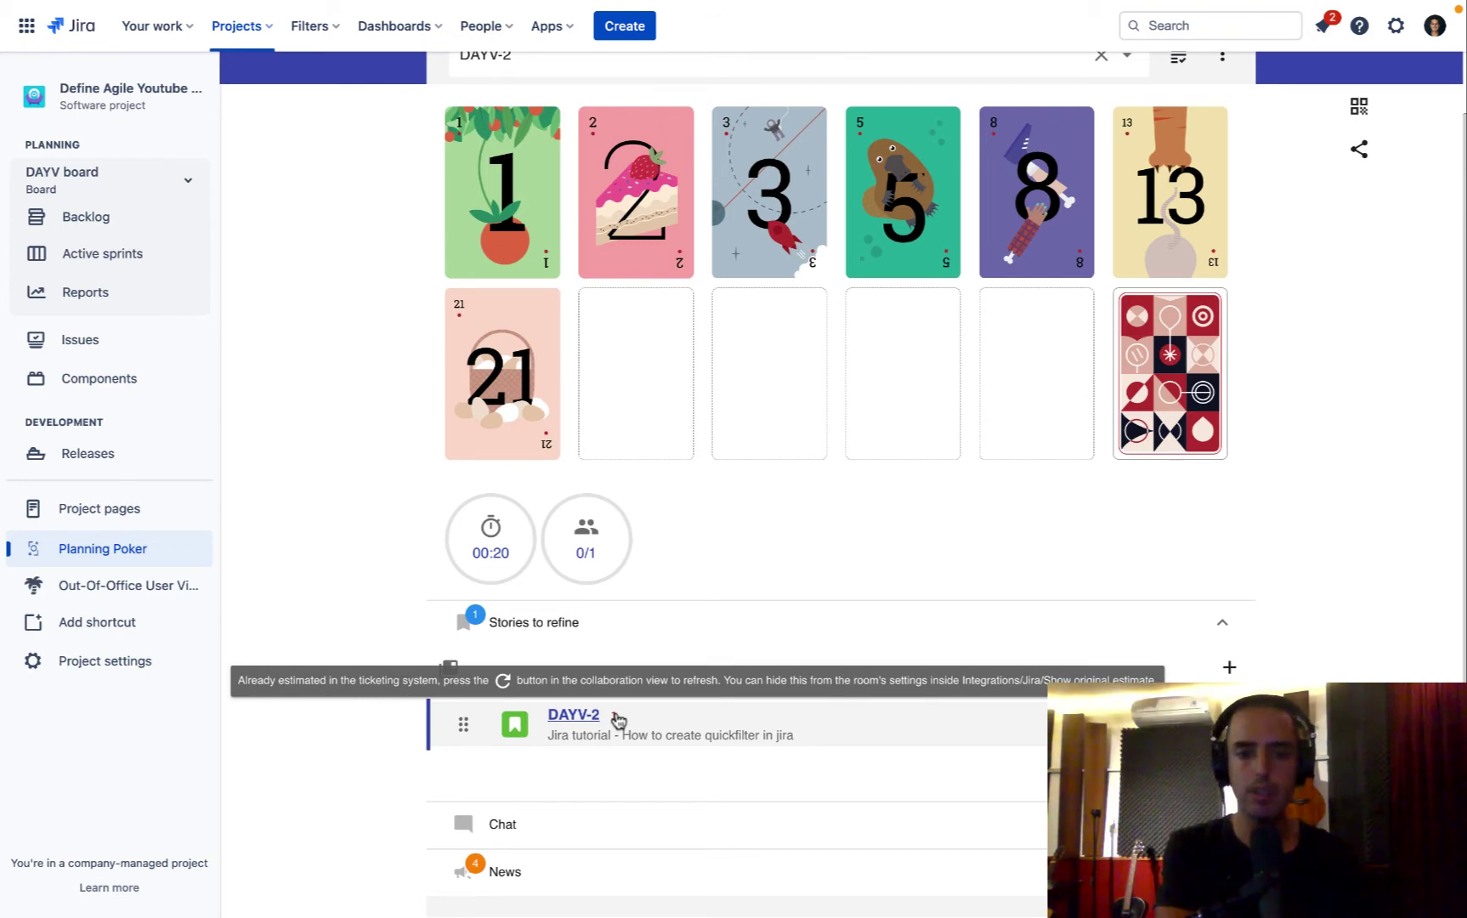
scroll(845, 691, up, 1)
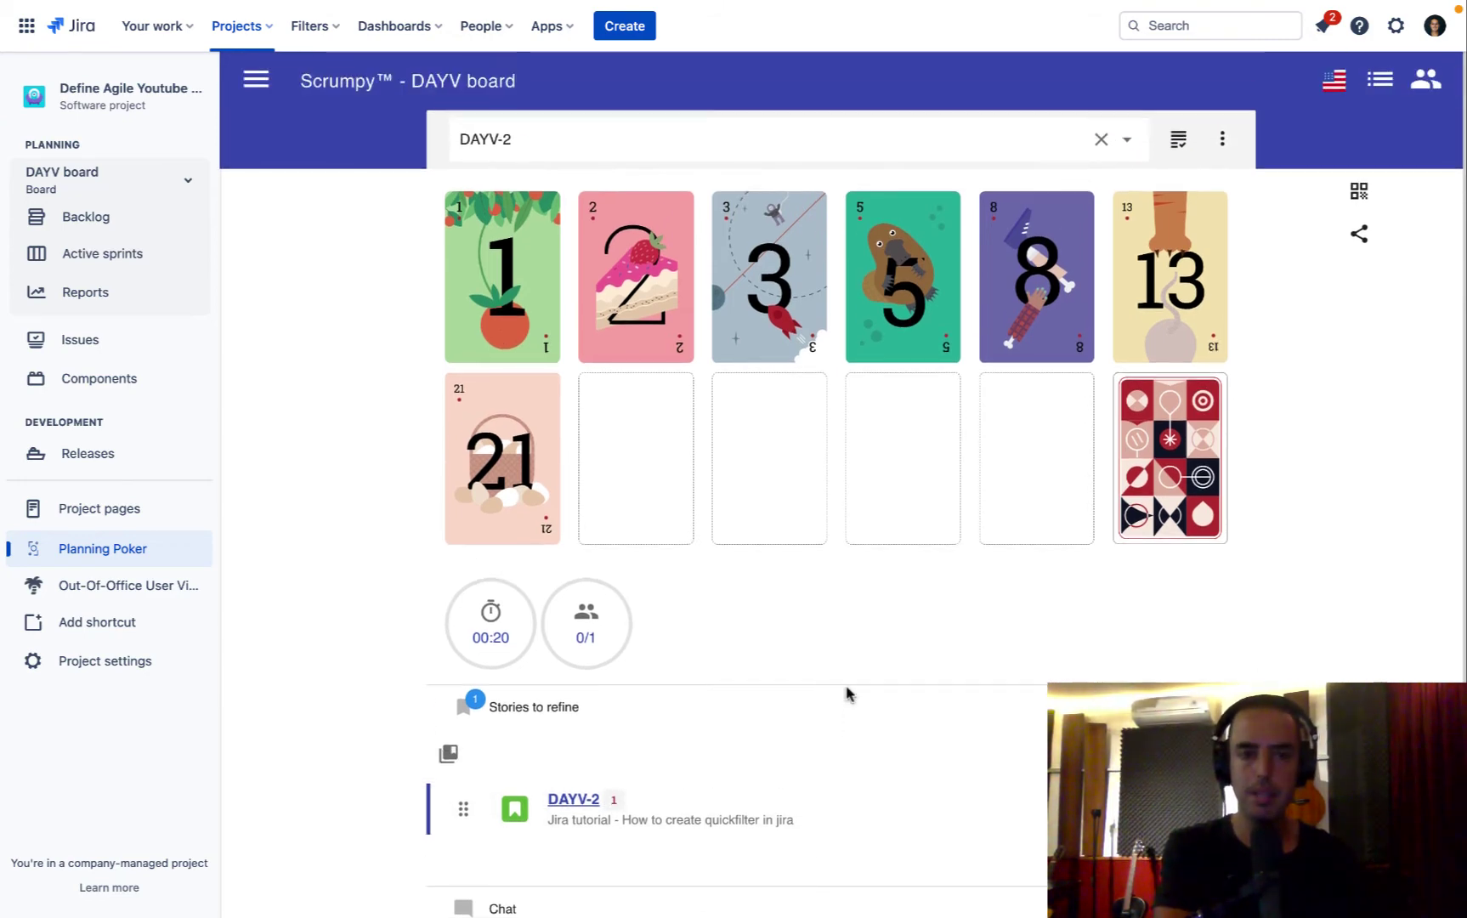
Search the stories with the JQL query "project = DAYV" and look through the matching issues.
click(532, 140)
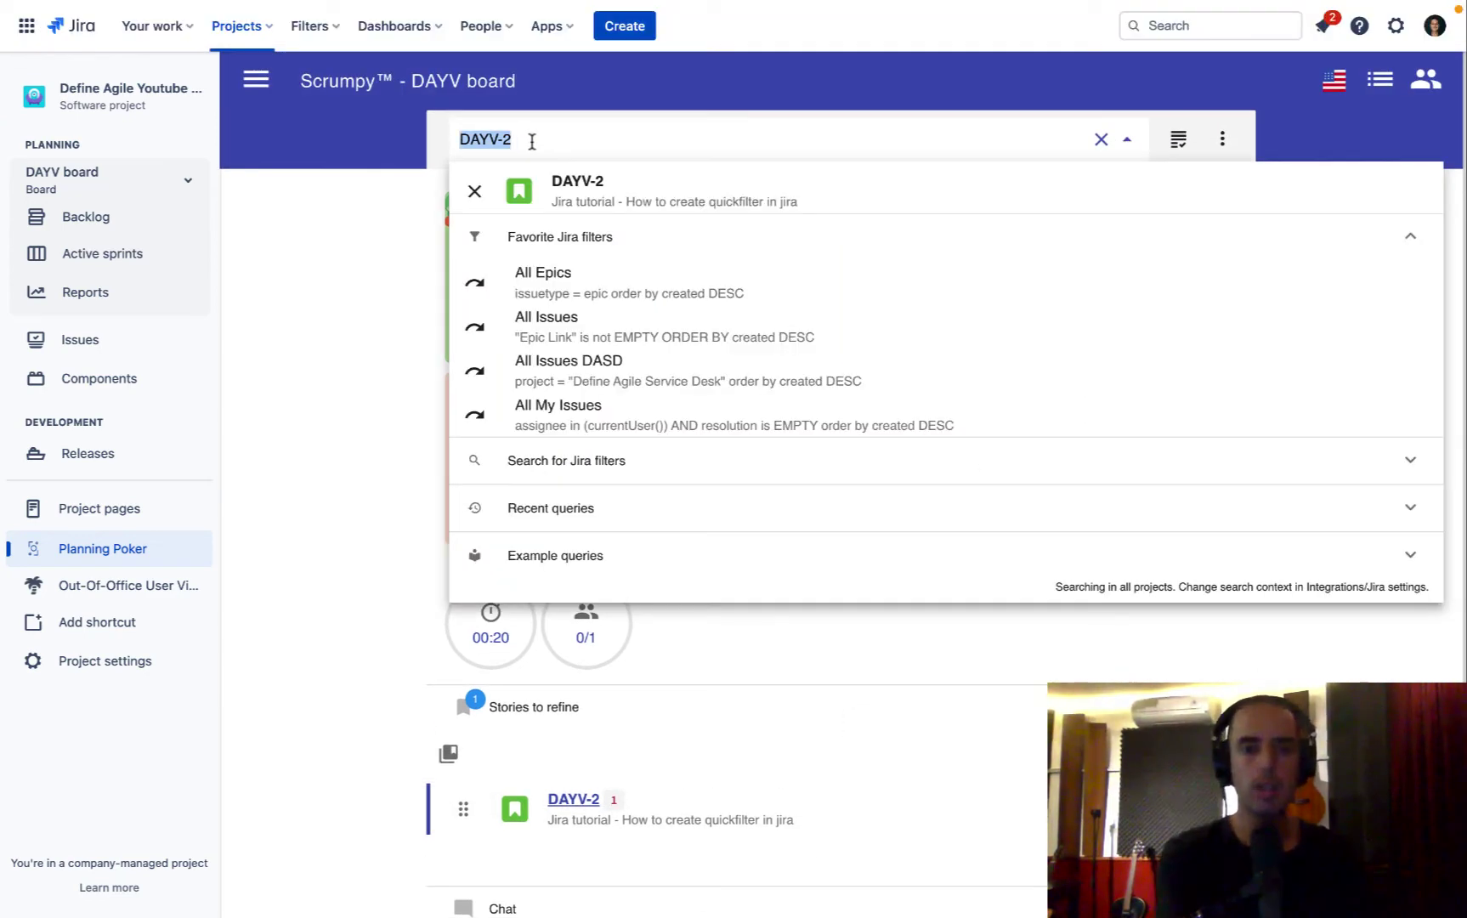
key(BackSpace)
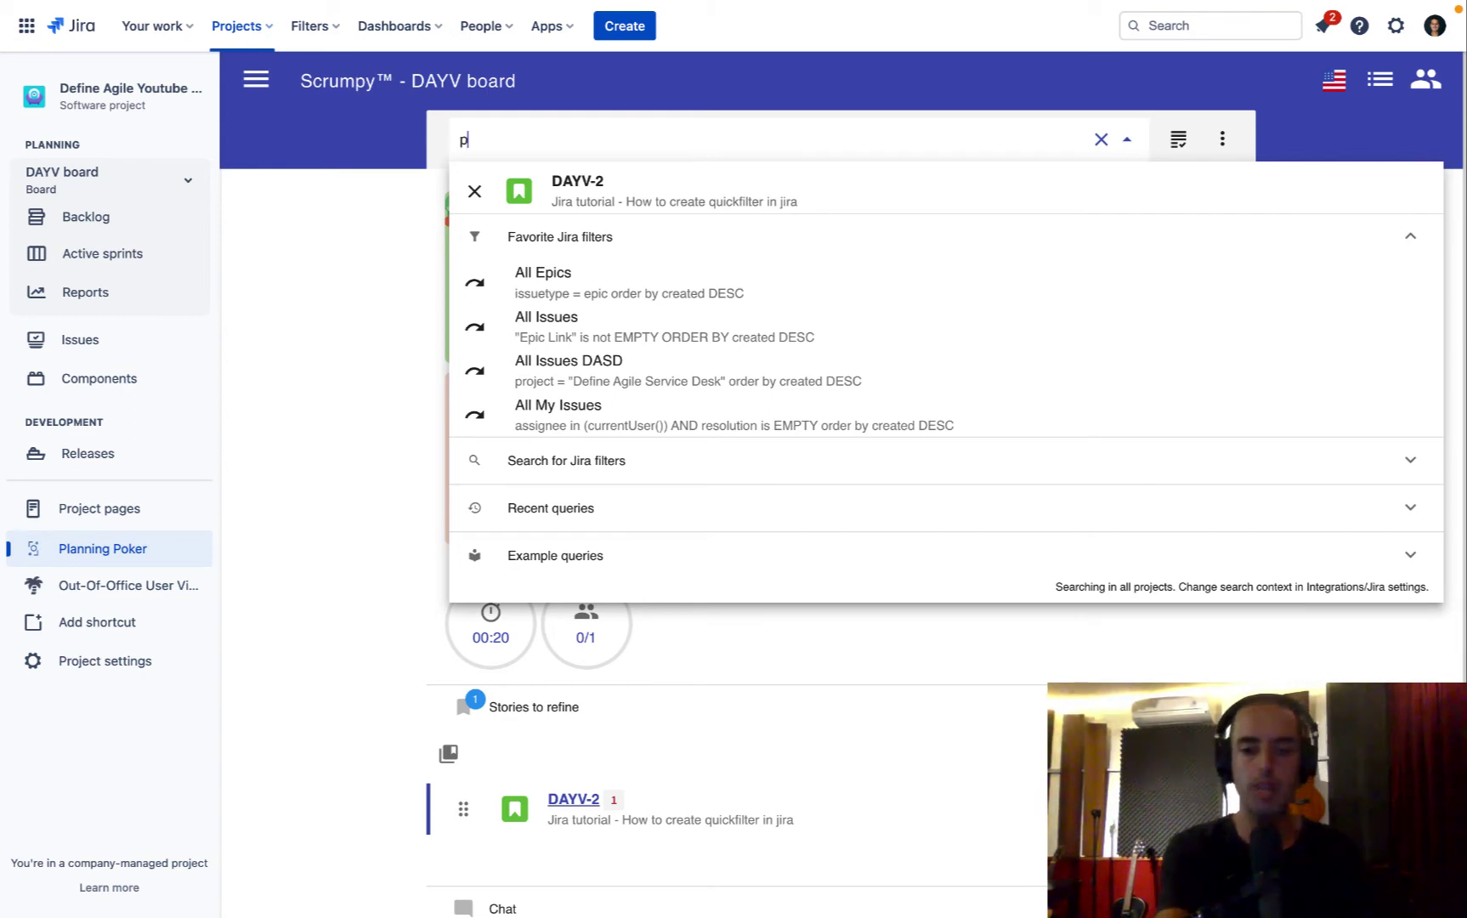
text(project = )
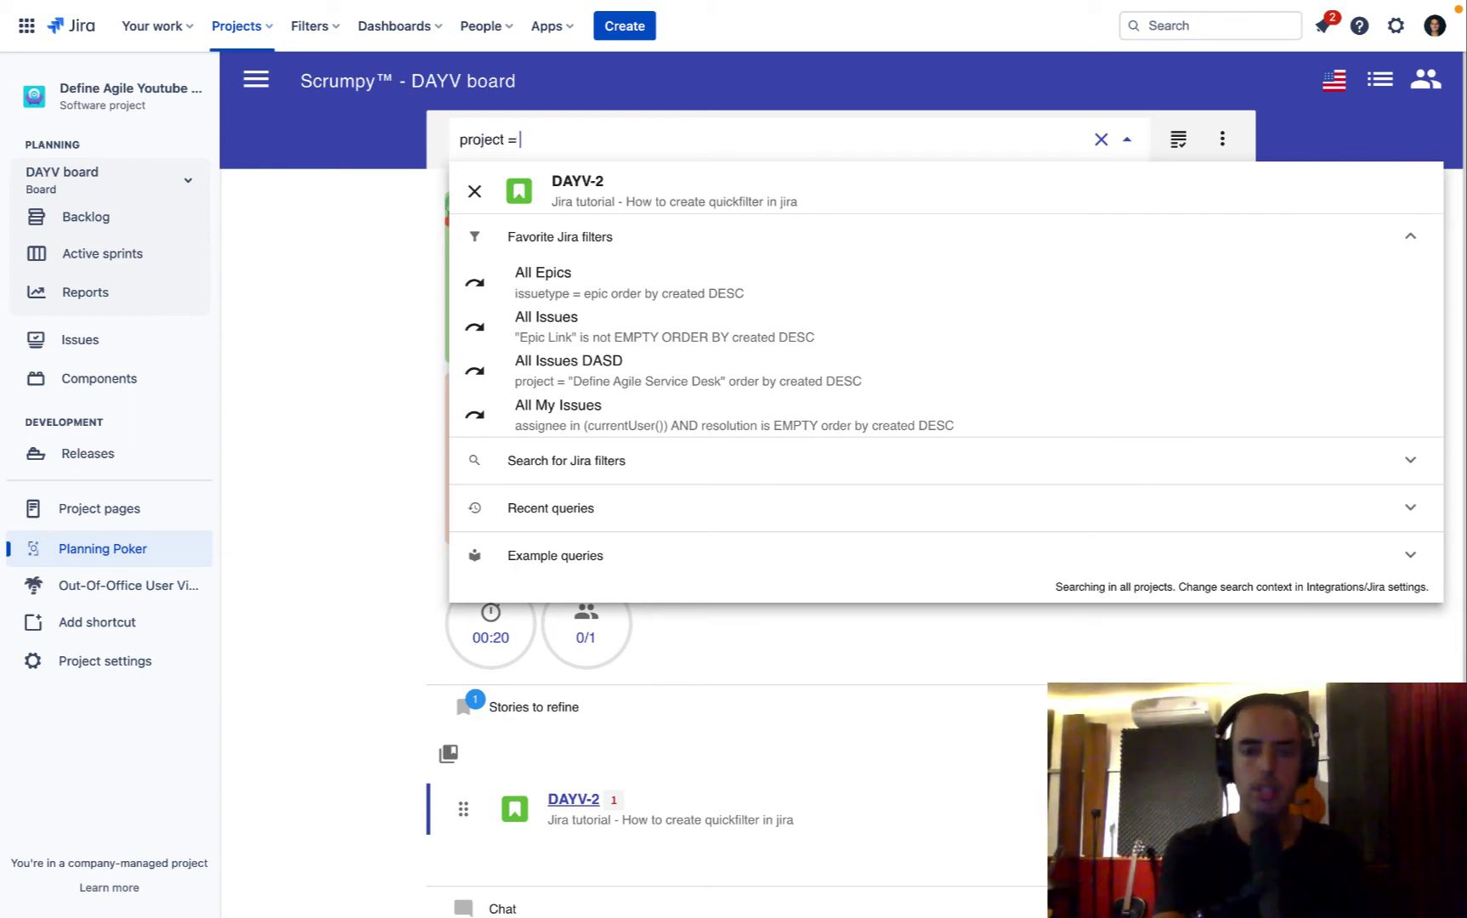
text(DAYV)
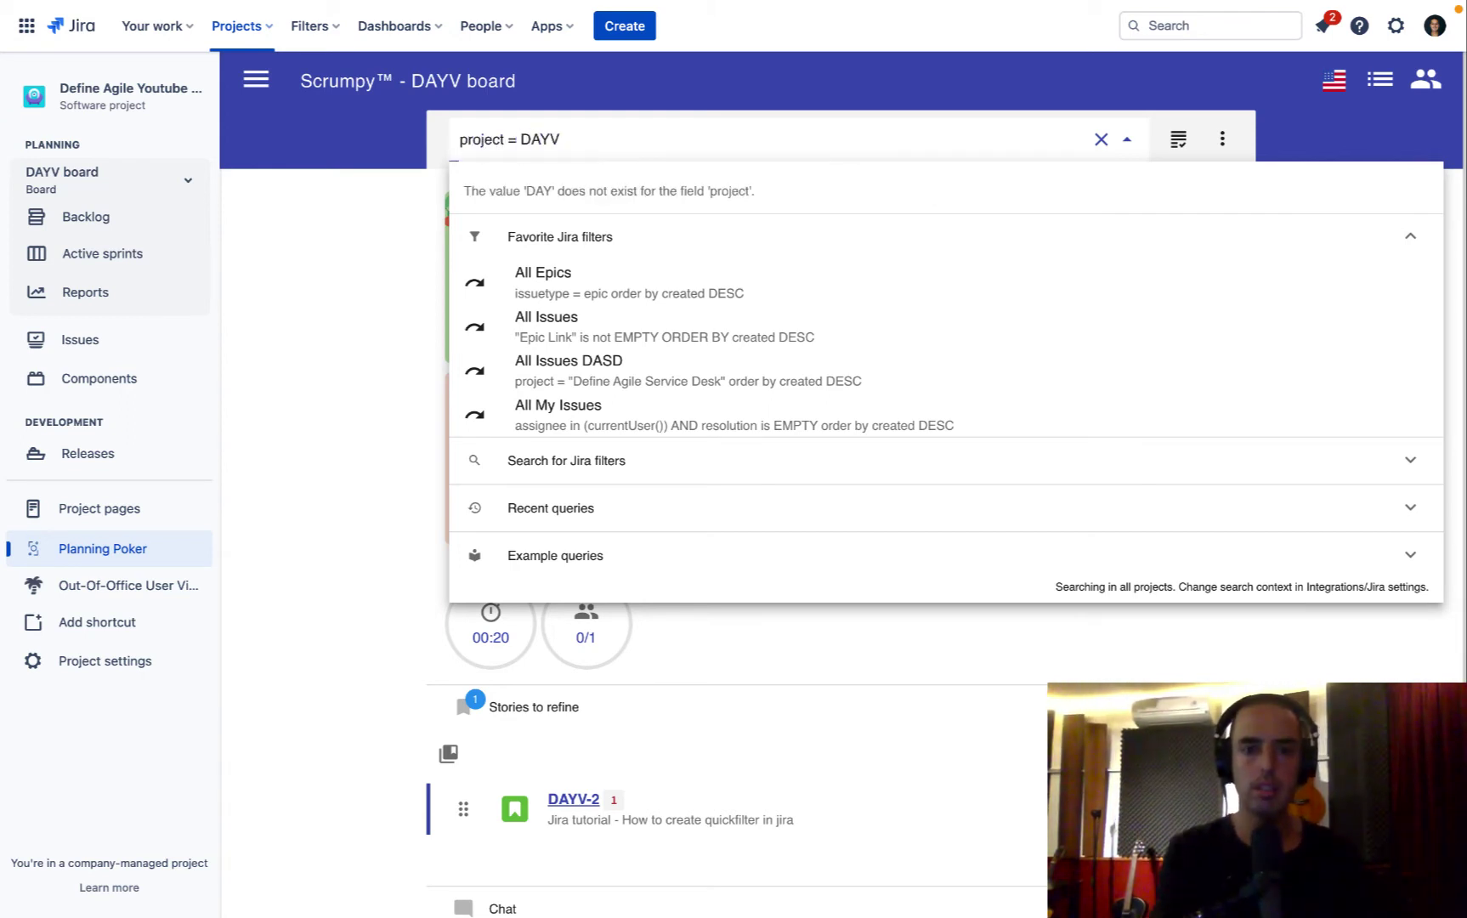
scroll(757, 429, down, 3)
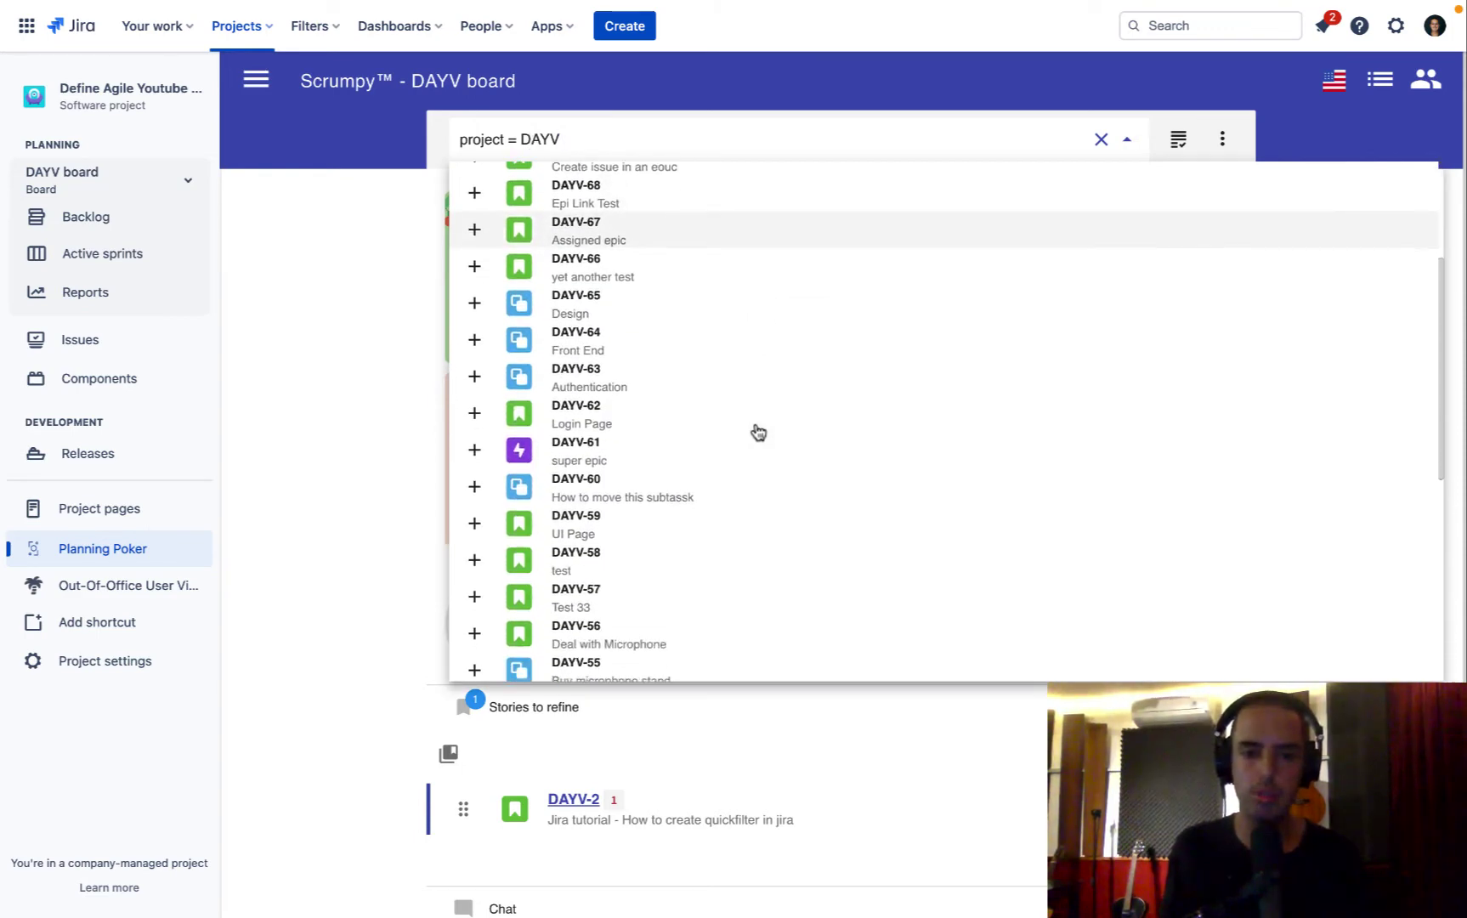
scroll(758, 432, down, 3)
scroll(758, 431, up, 5)
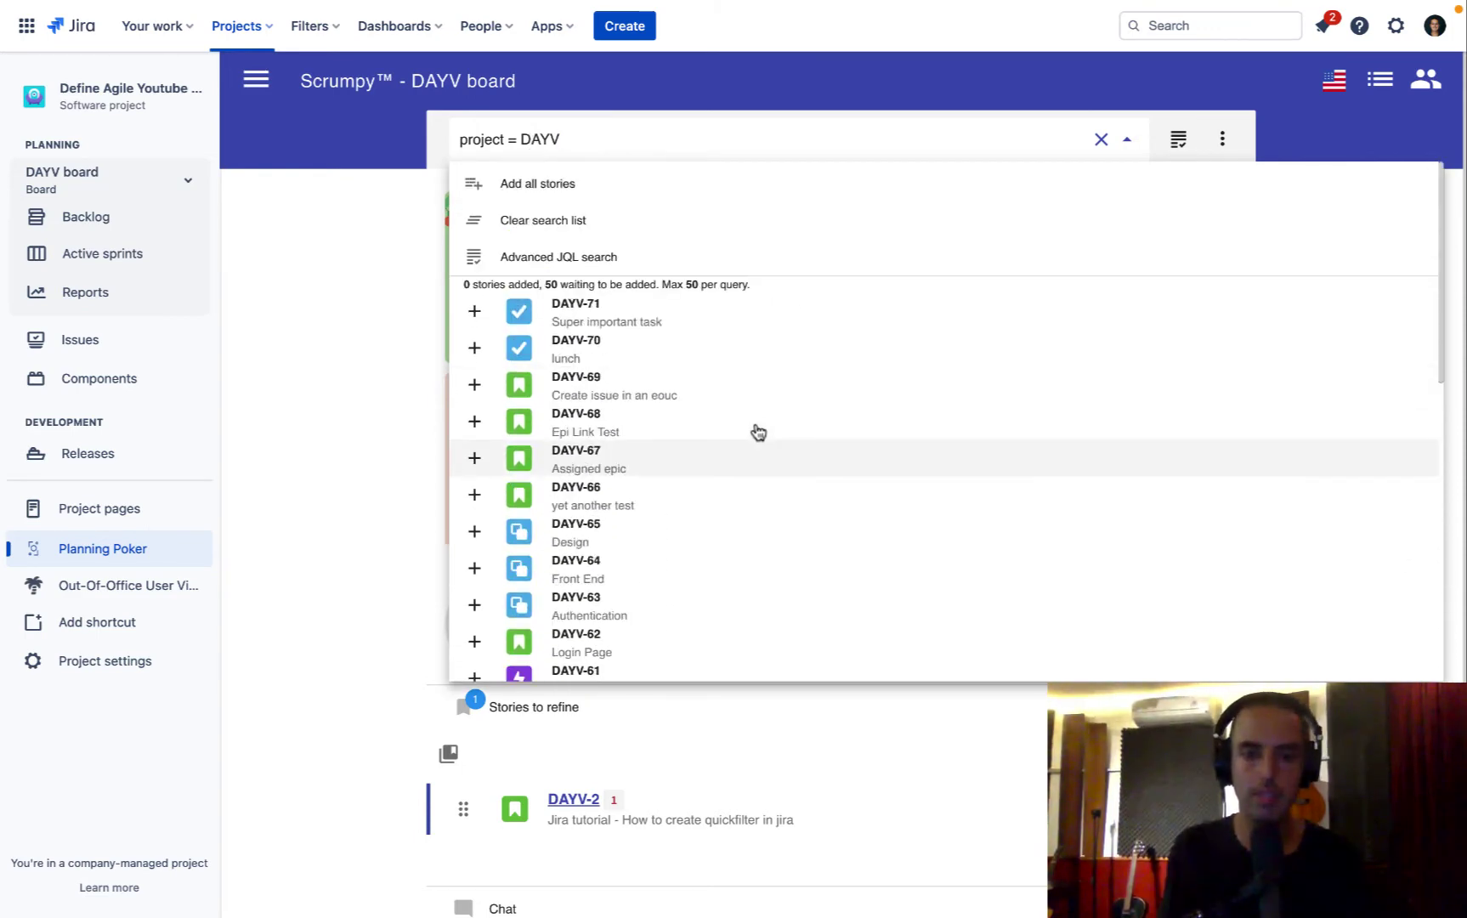
scroll(758, 432, down, 5)
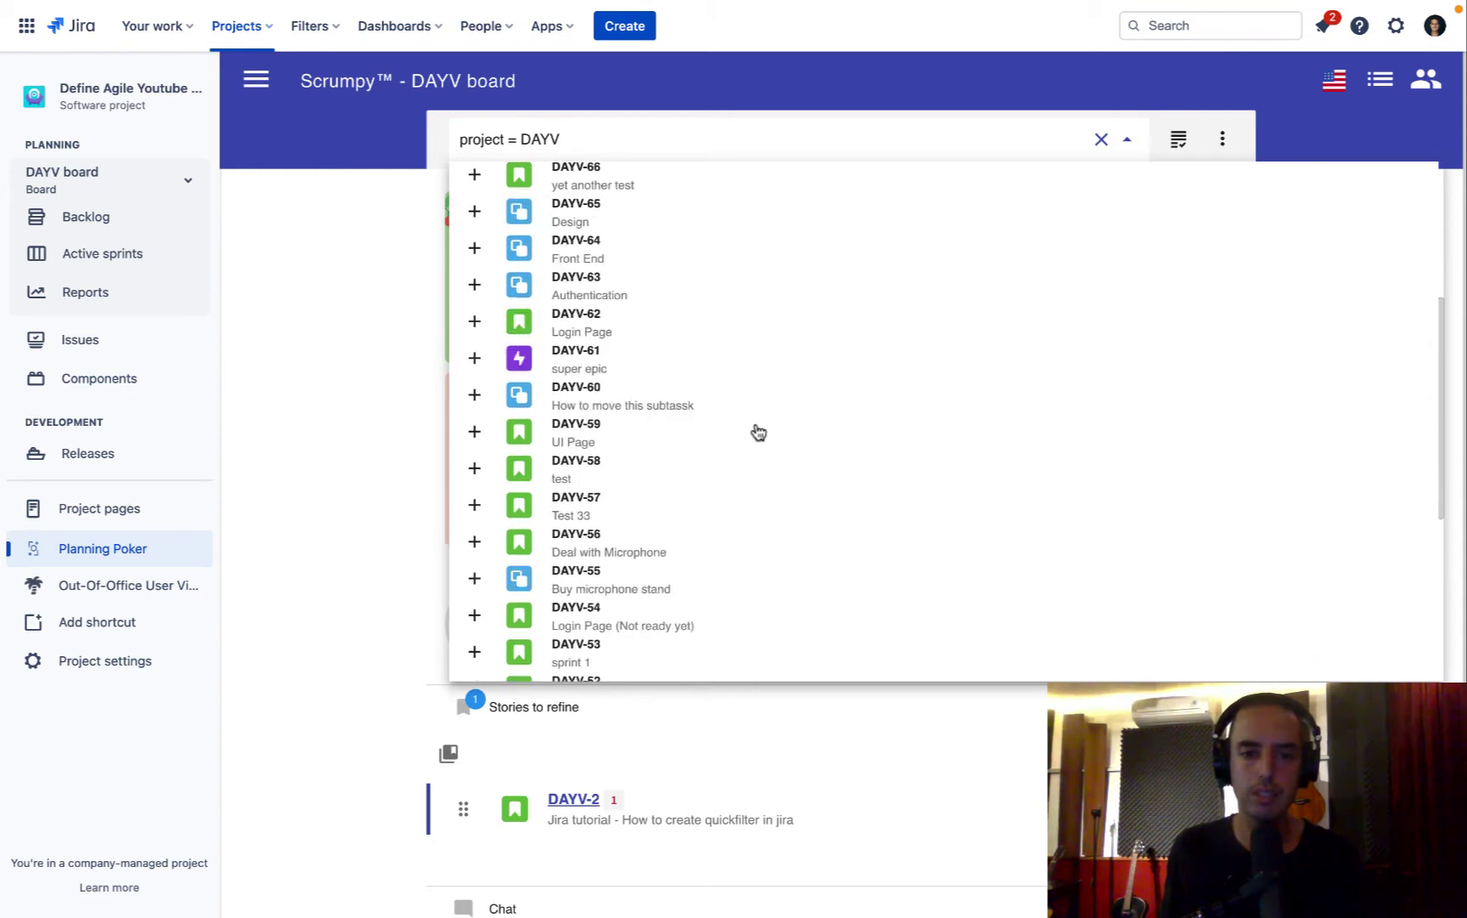
Add DAYV-58, DAYV-59 and DAYV-54 from the search results to the stories to refine.
click(475, 464)
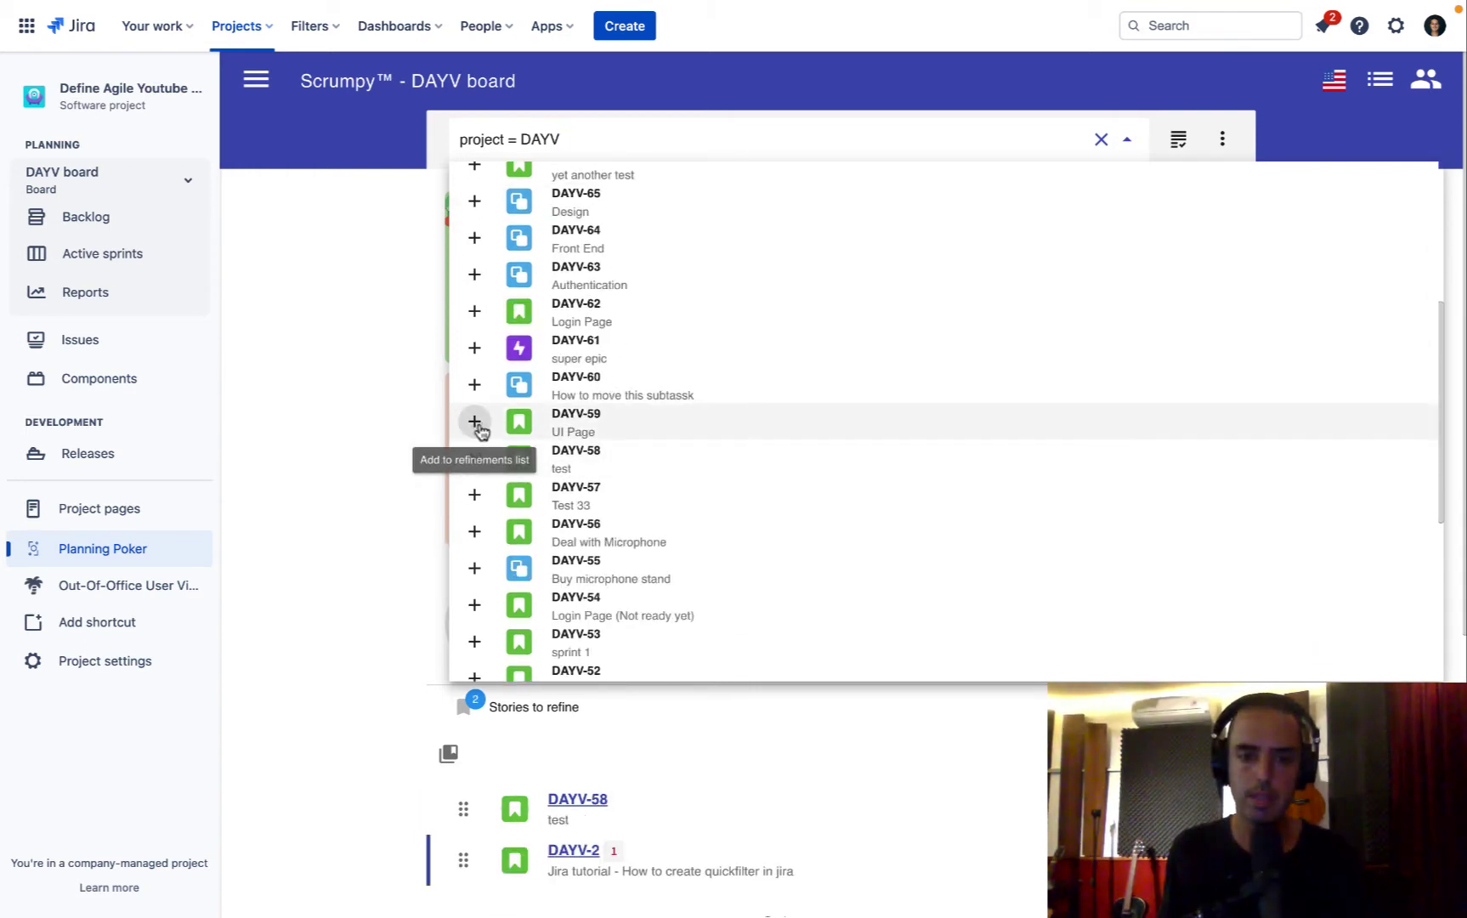
click(479, 427)
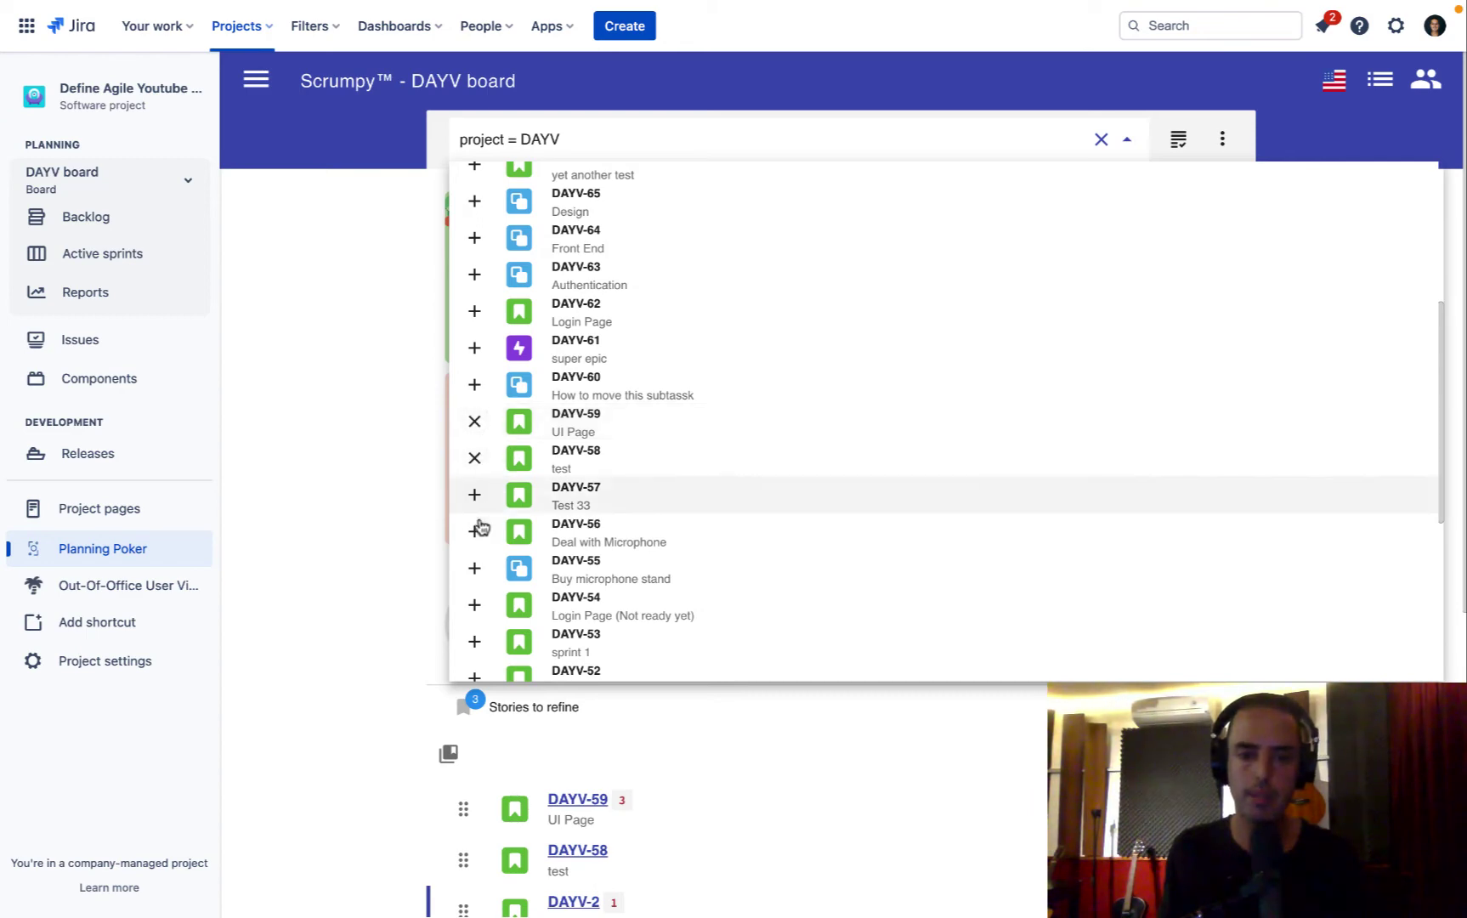
click(474, 623)
click(374, 602)
scroll(374, 602, down, 3)
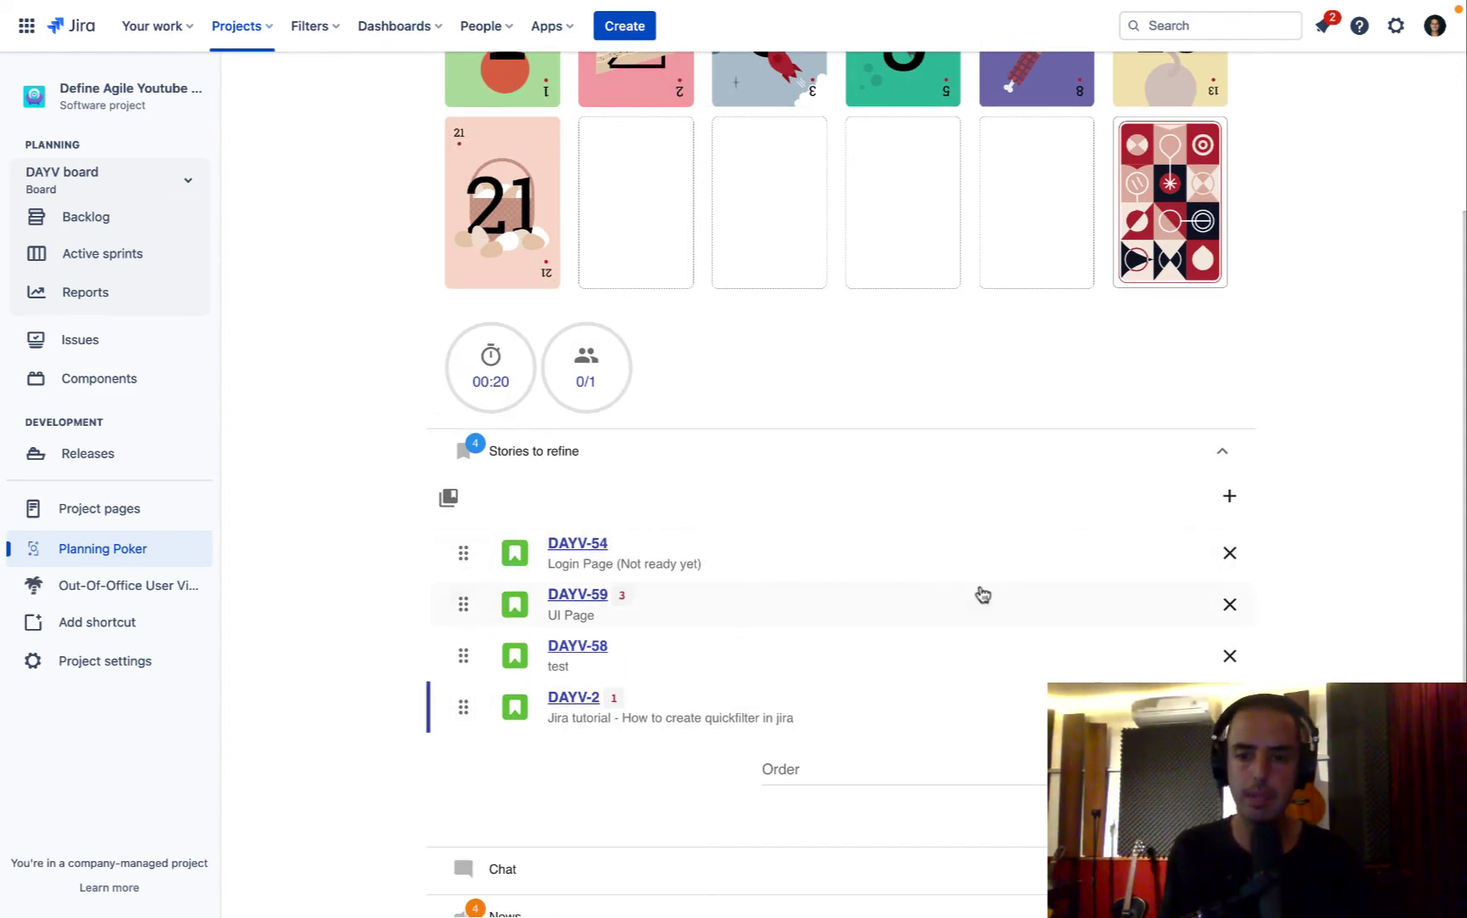
Remove DAYV-59 and DAYV-2 from the stories to refine, and move DAYV-58 above DAYV-54.
click(1231, 605)
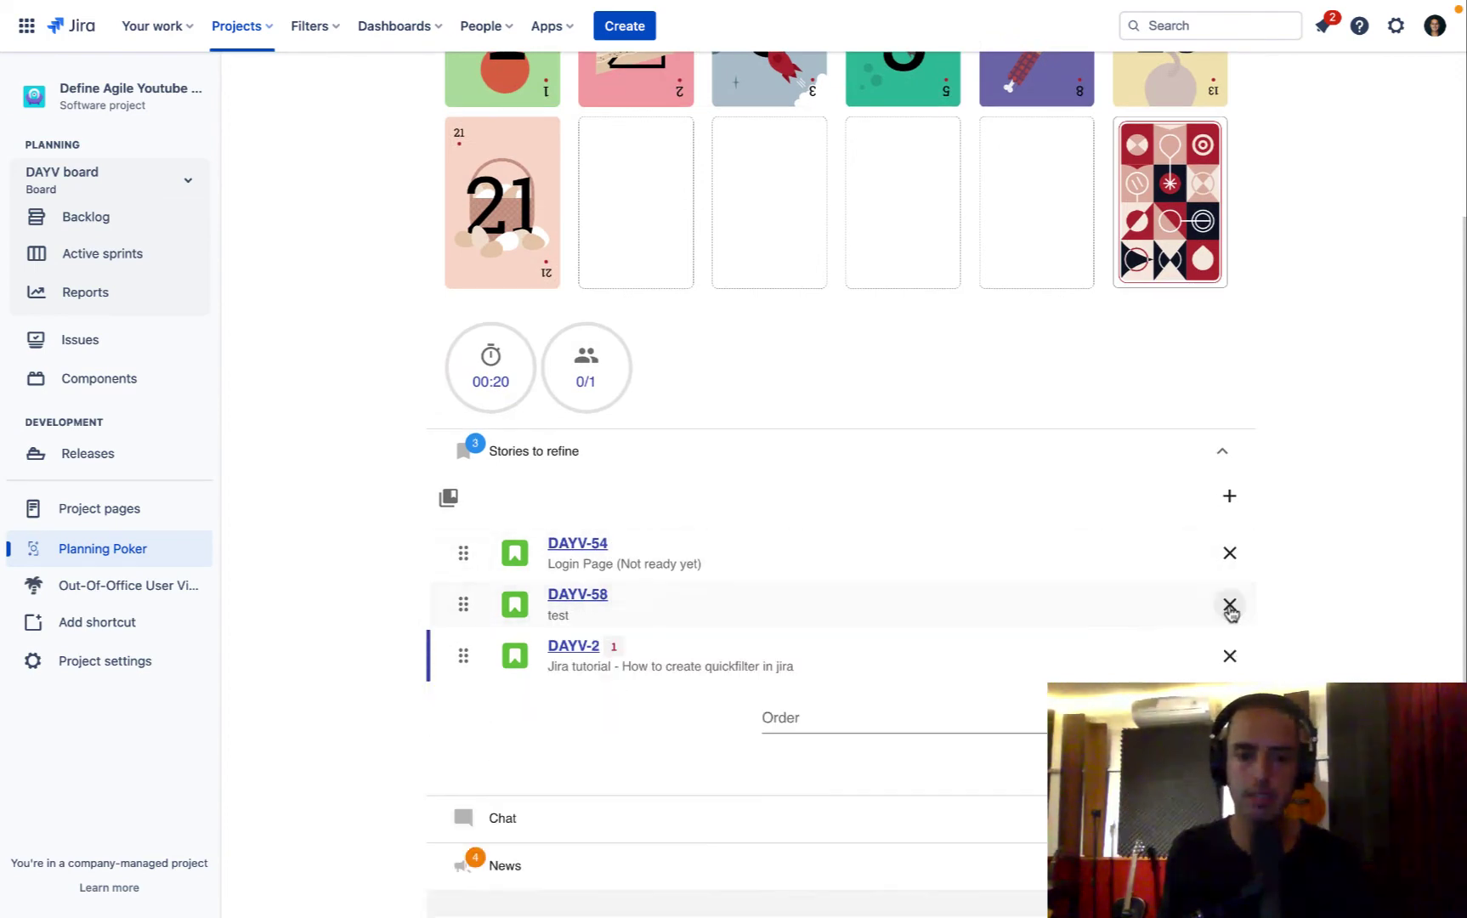
click(1230, 657)
scroll(1012, 619, down, 3)
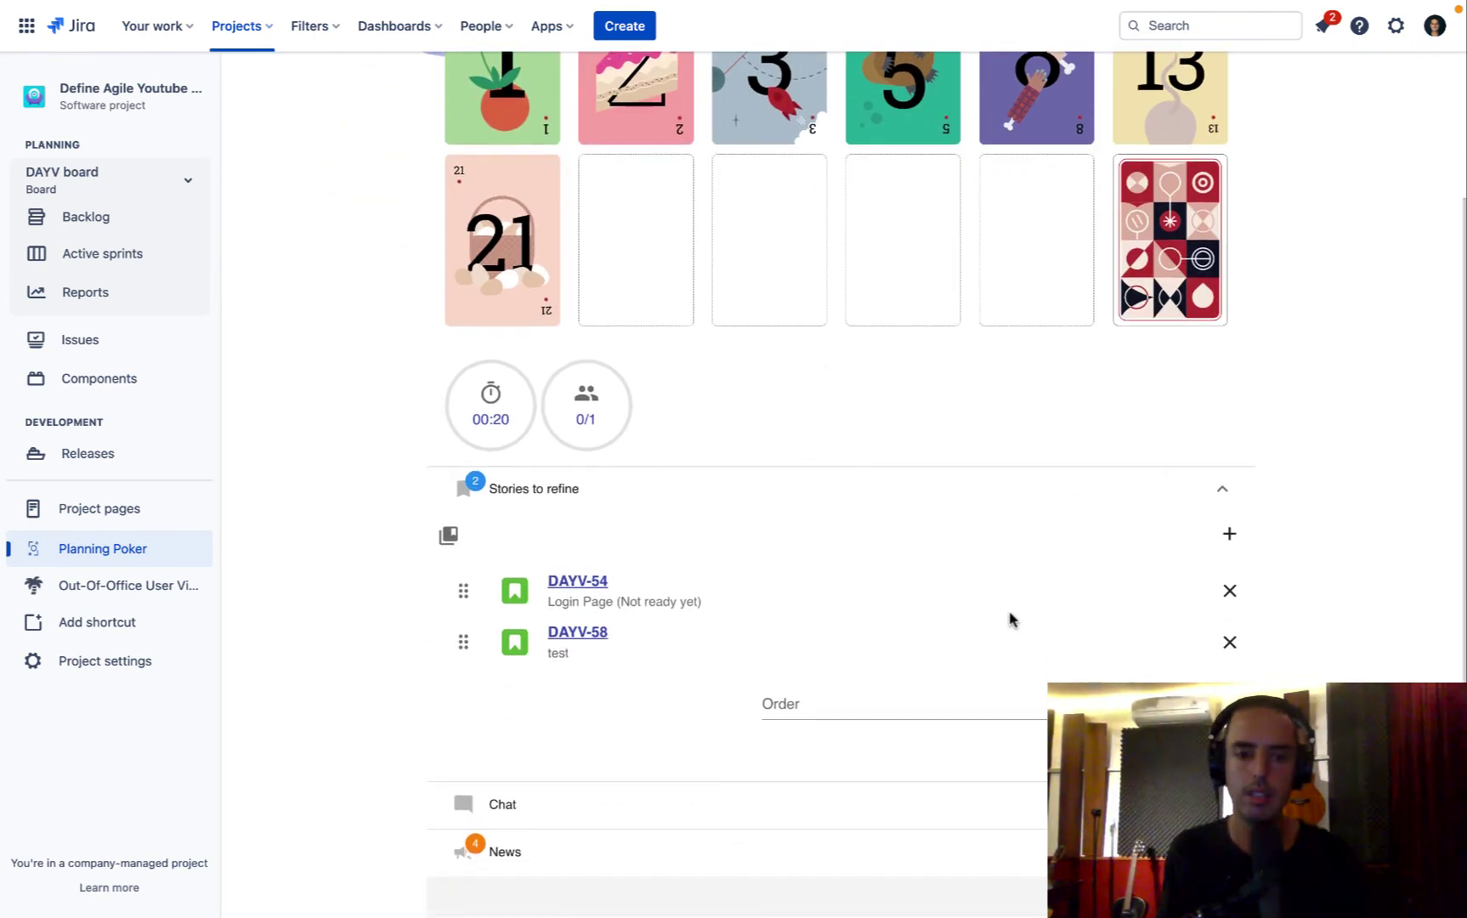
drag(472, 648, 481, 586)
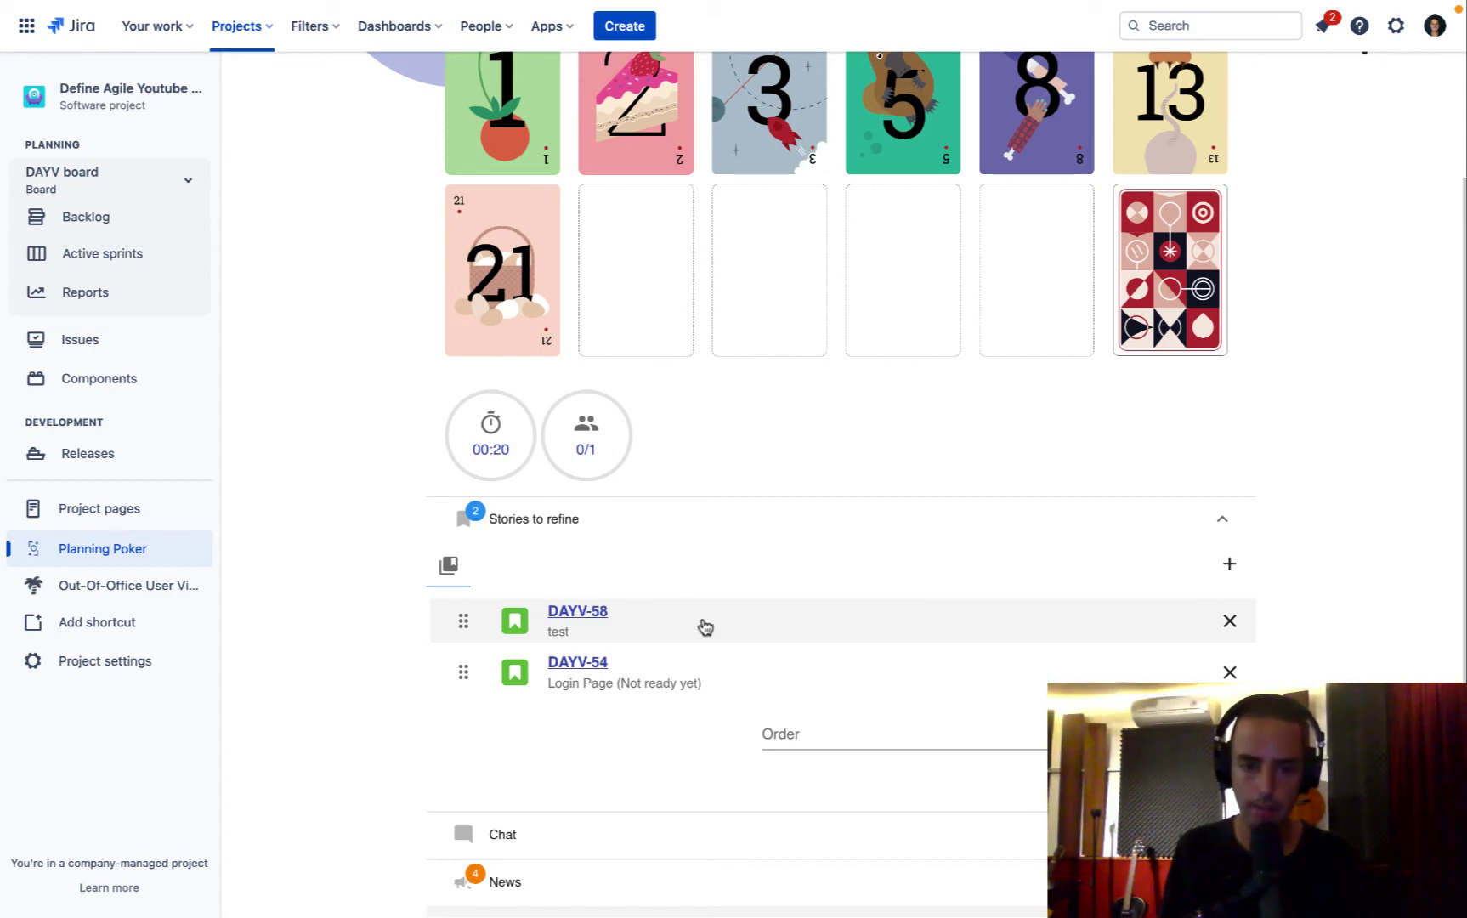
Open the sharing options of the Scrumpy DAYV board room and get its invitation link for an external participant.
scroll(706, 627, up, 2)
scroll(703, 626, down, 2)
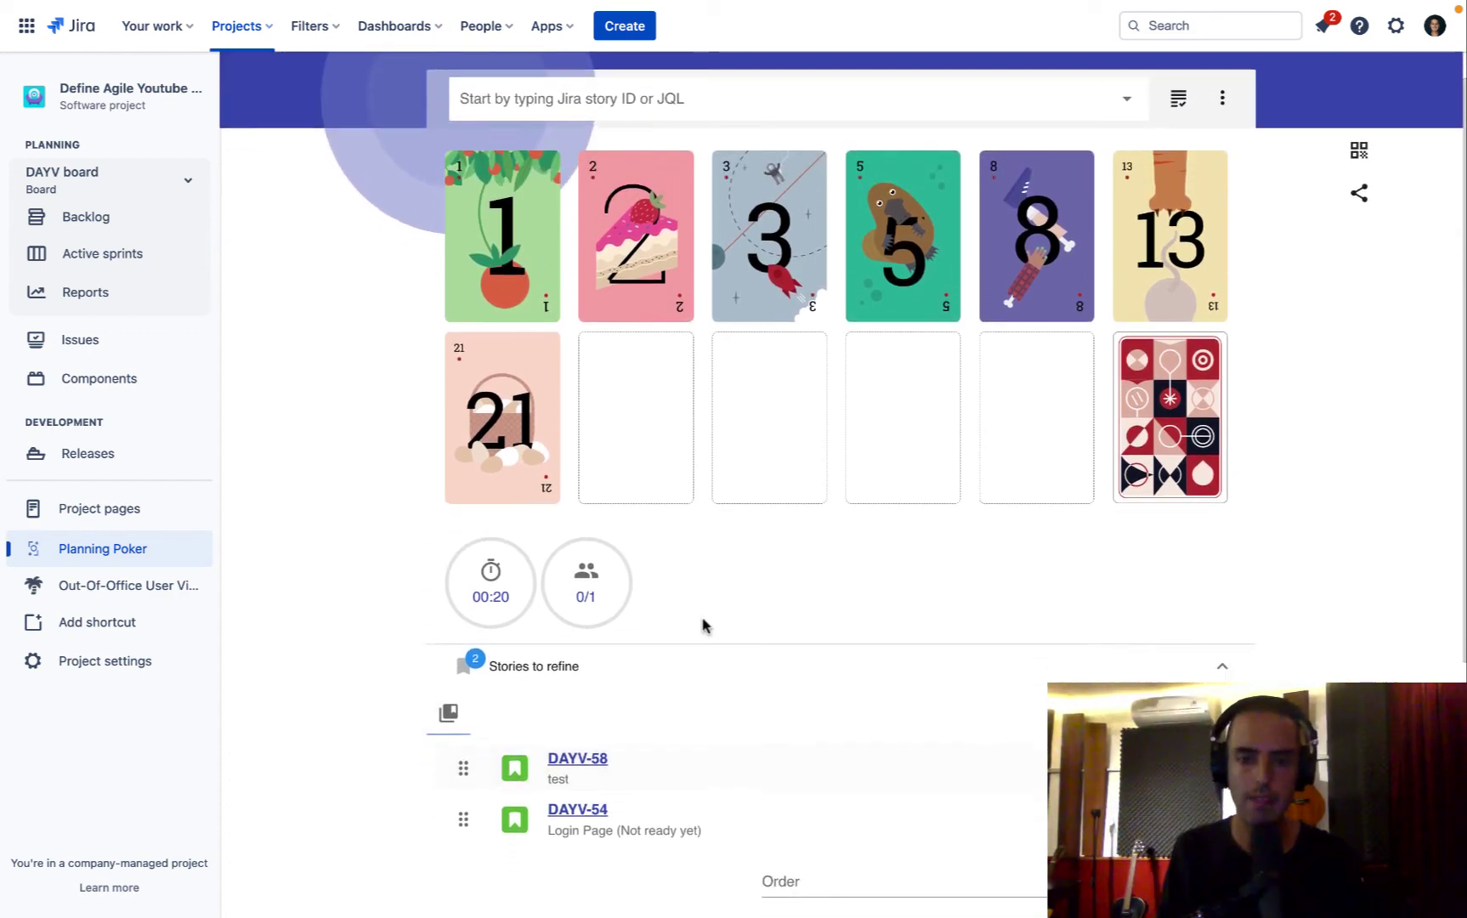
scroll(695, 692, up, 2)
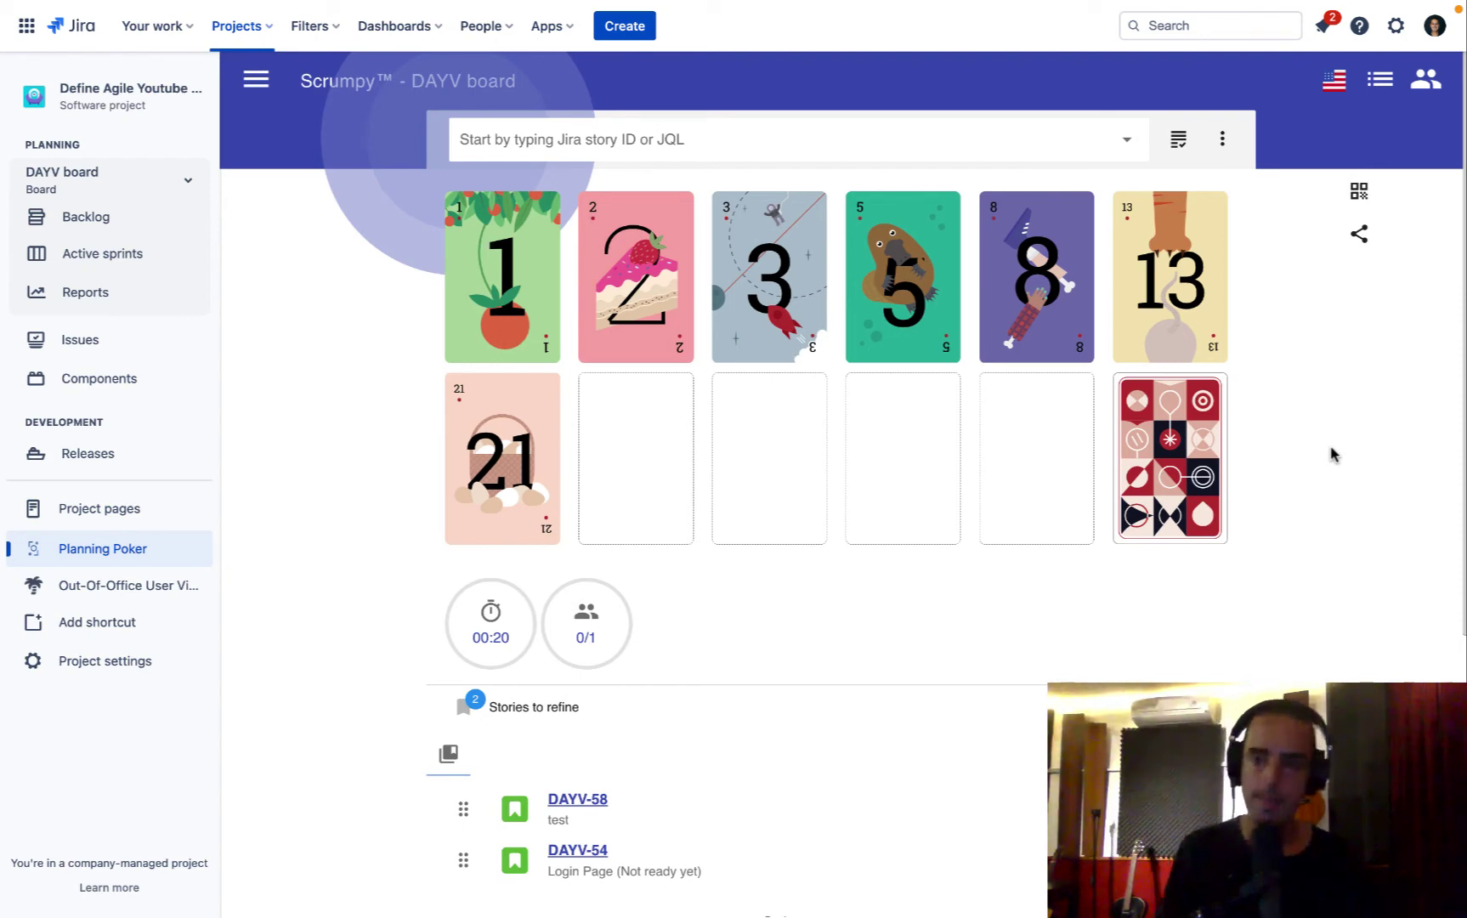
click(1363, 236)
click(1367, 327)
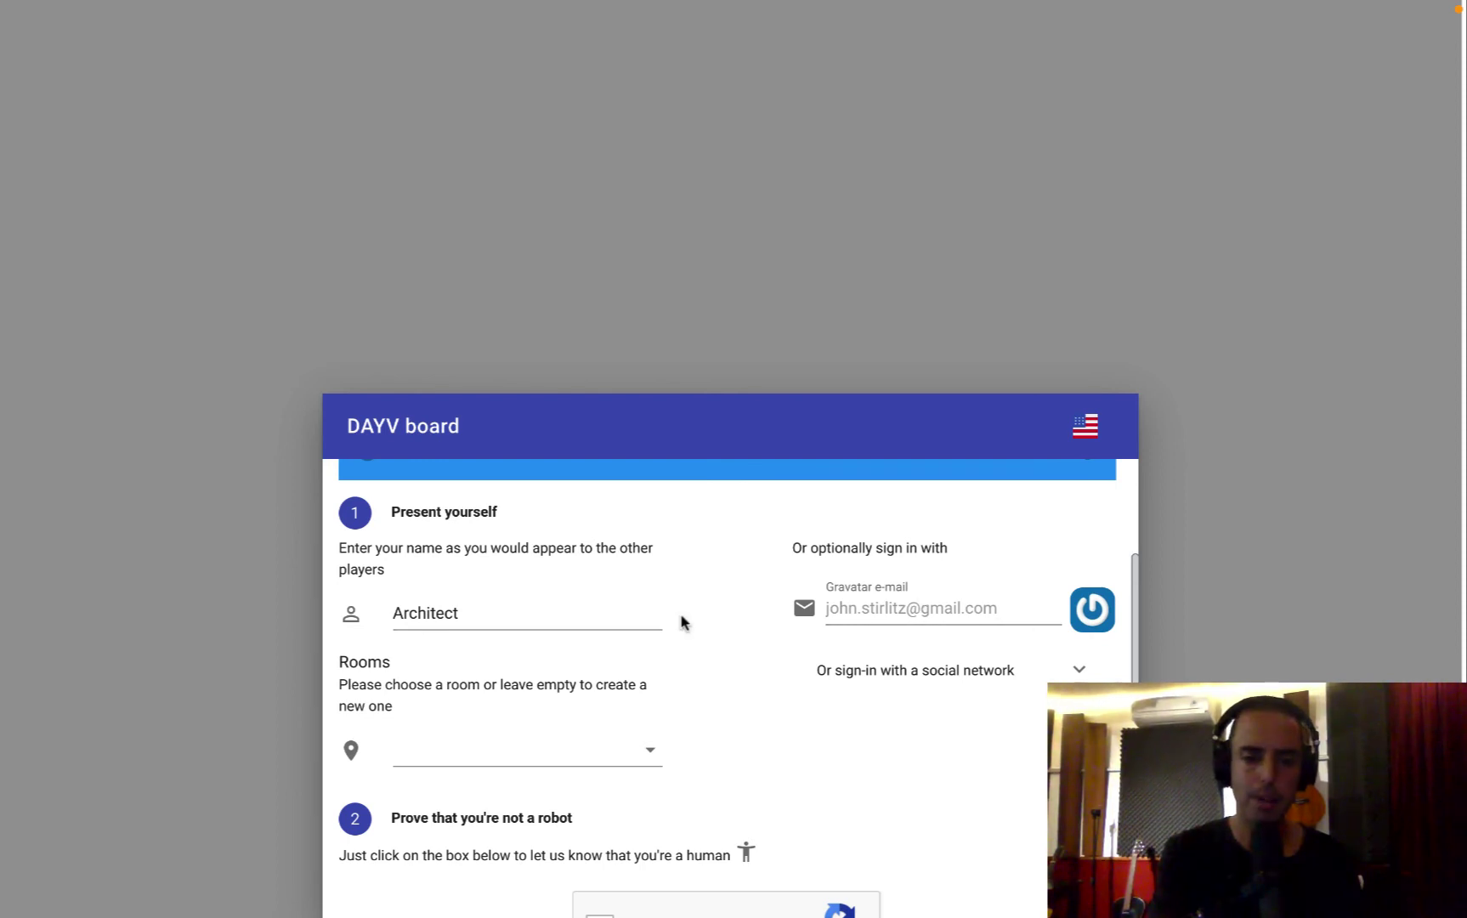
Complete the human verification on the room's invitation page and submit a request to join as Architect.
scroll(682, 623, down, 2)
scroll(681, 622, up, 1)
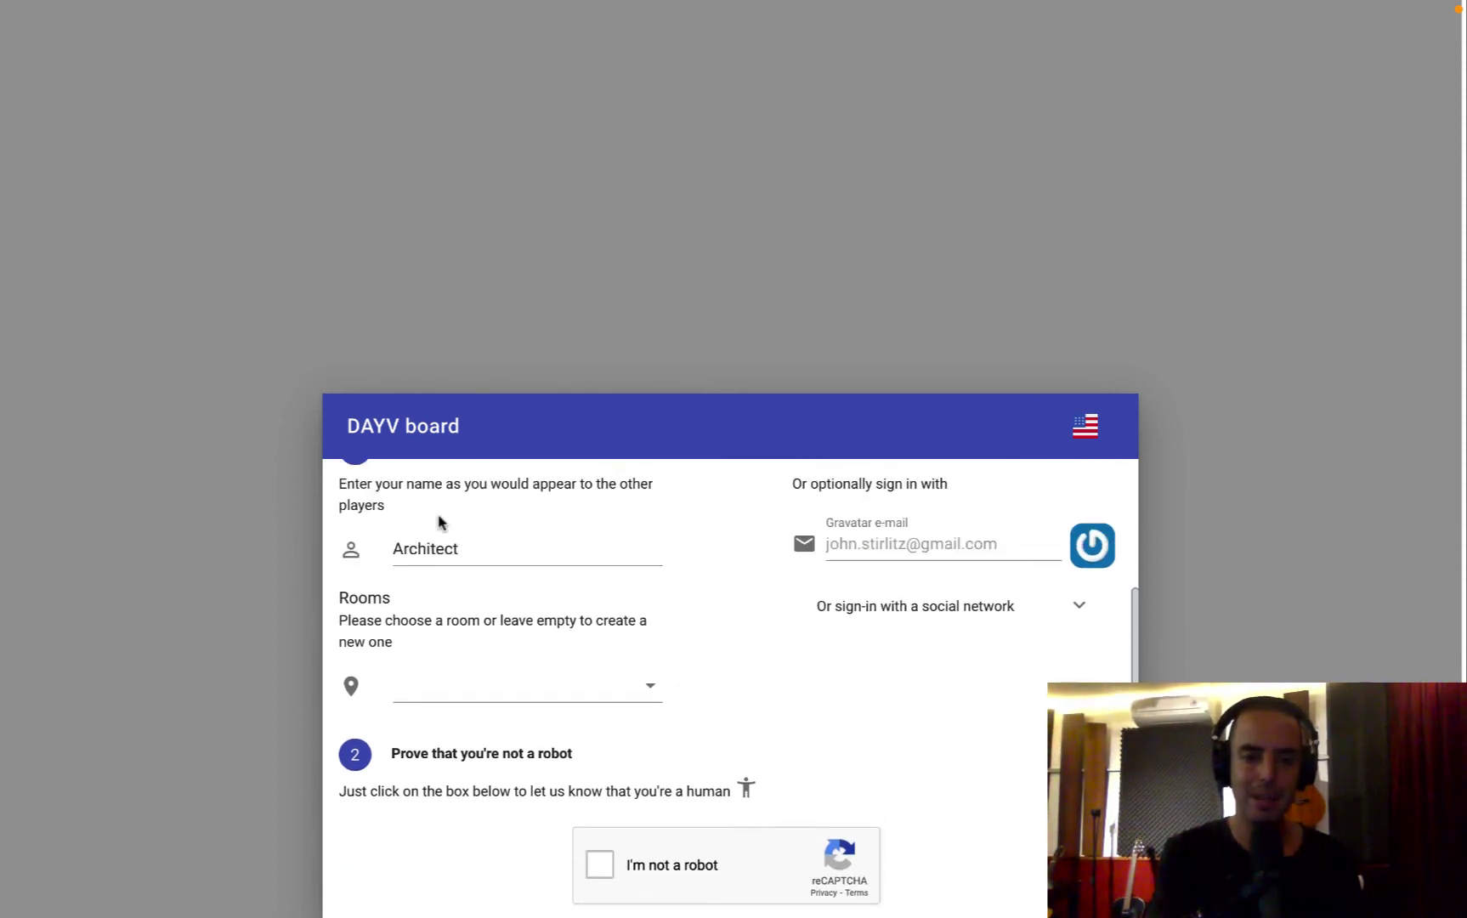
scroll(439, 521, down, 1)
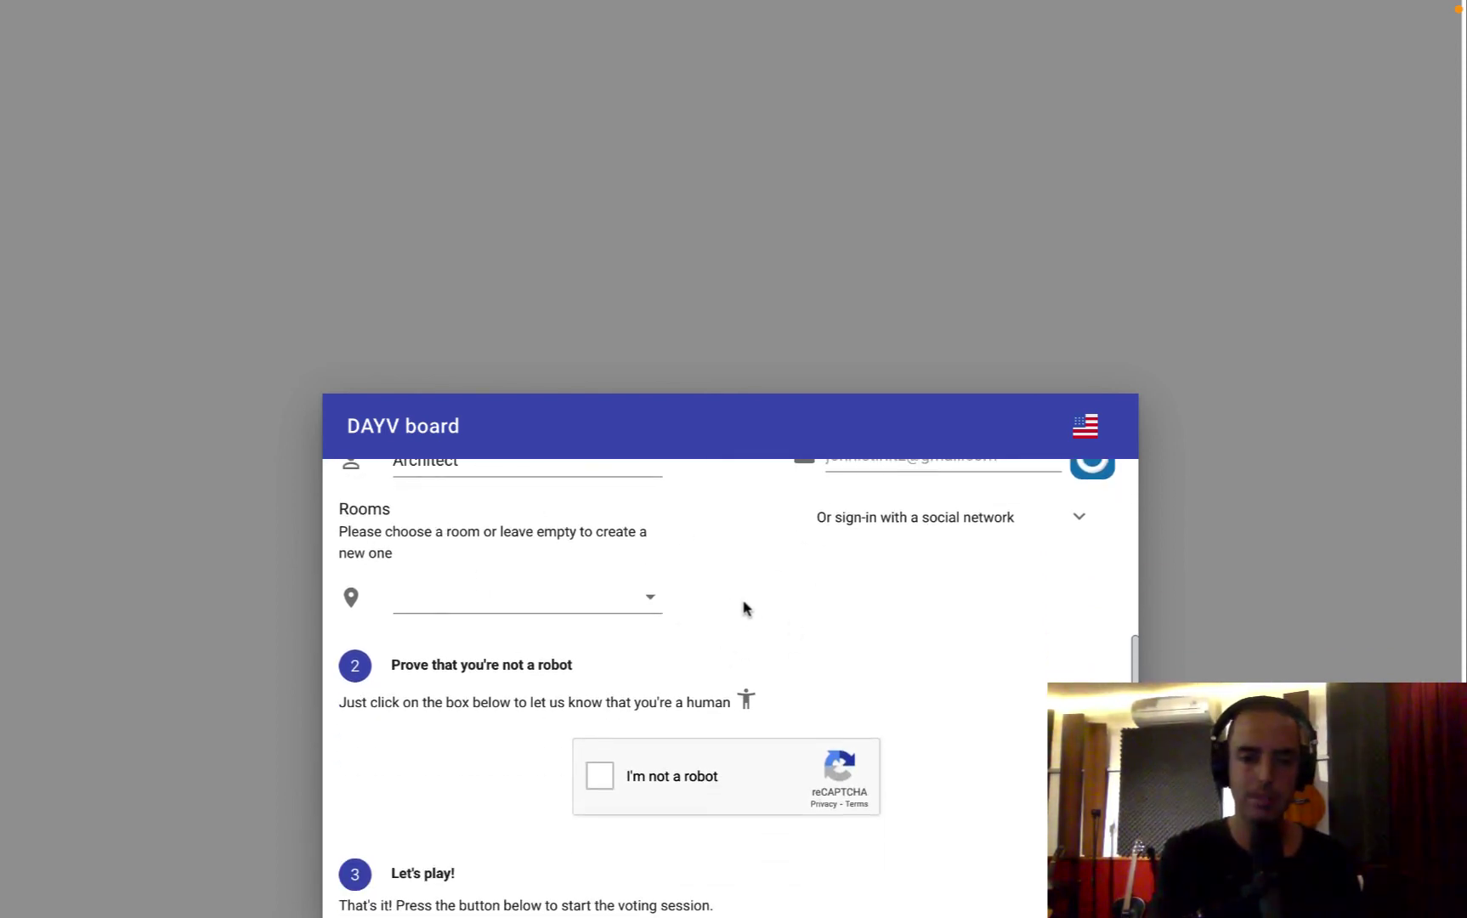
scroll(733, 603, down, 1)
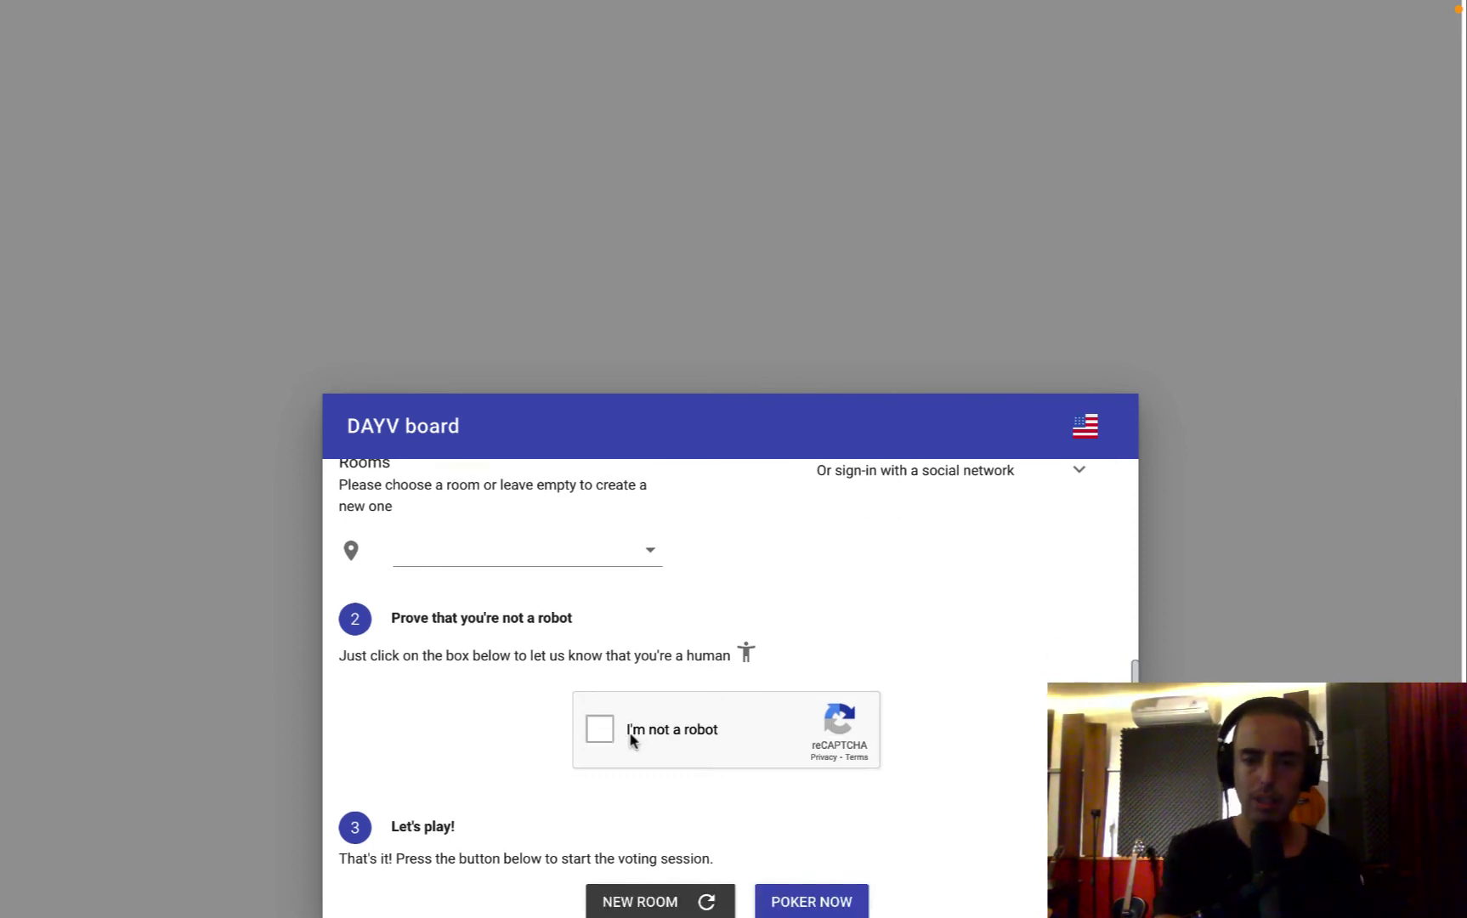
click(600, 733)
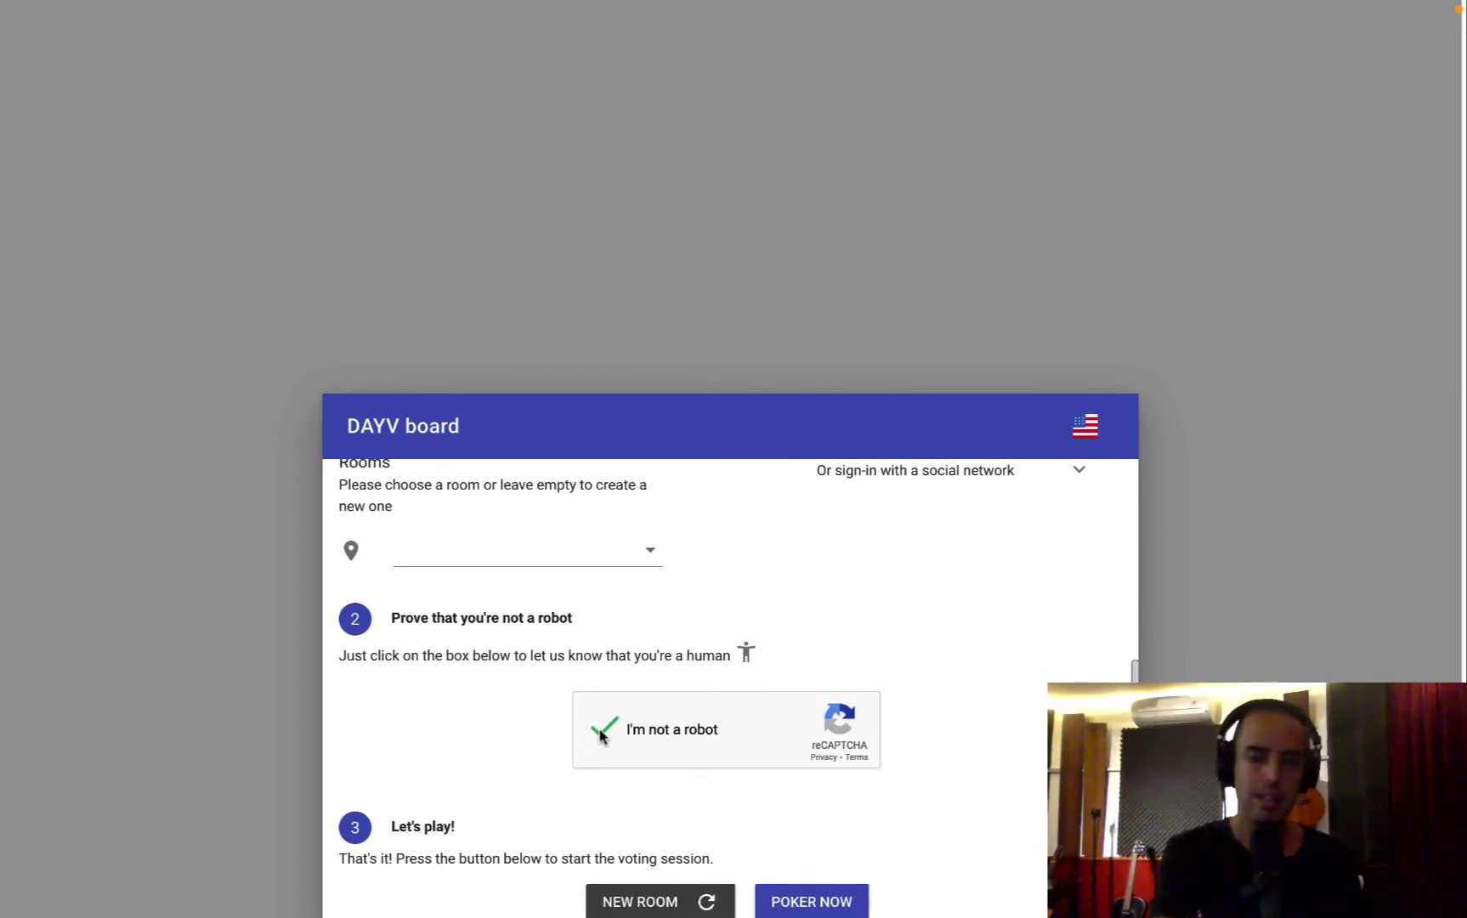
scroll(491, 710, down, 1)
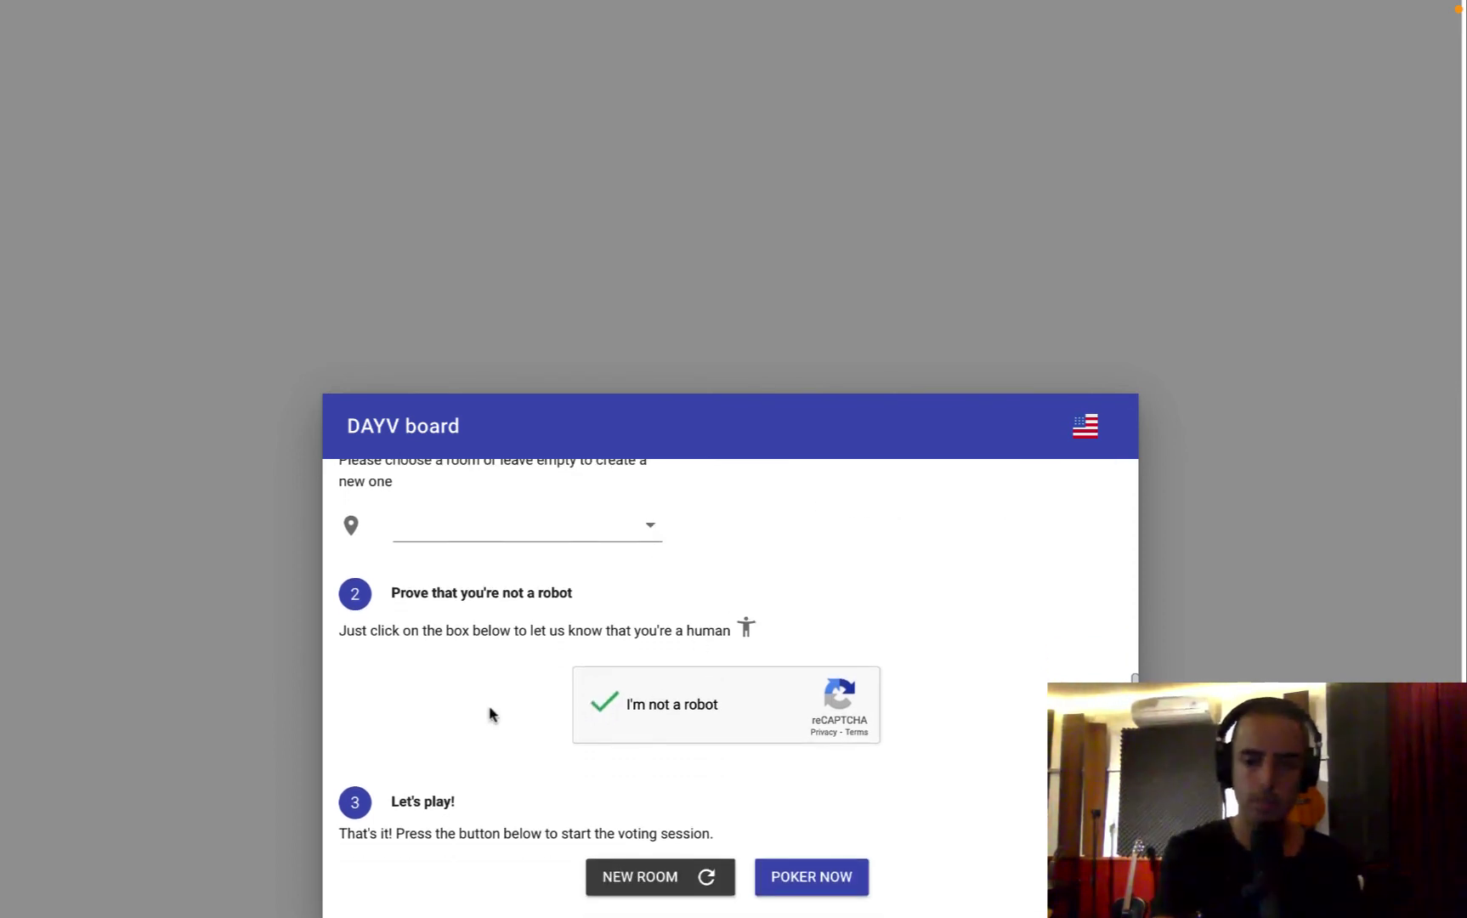
click(822, 893)
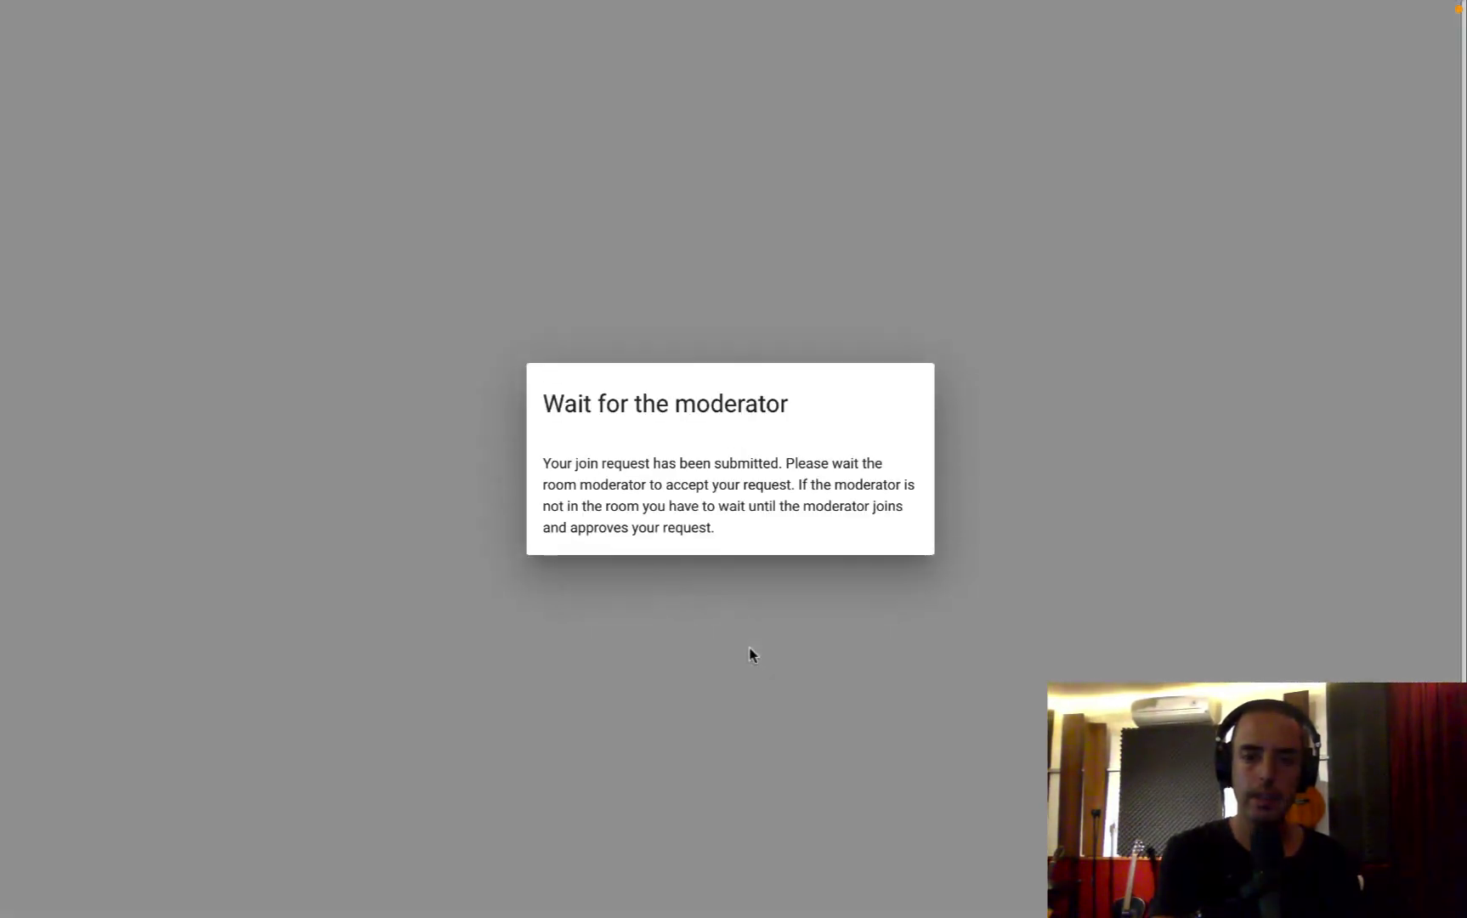
Return to the moderator's room in Jira, accept Architect's join request, and show the list of voters.
key(ctrl+Right)
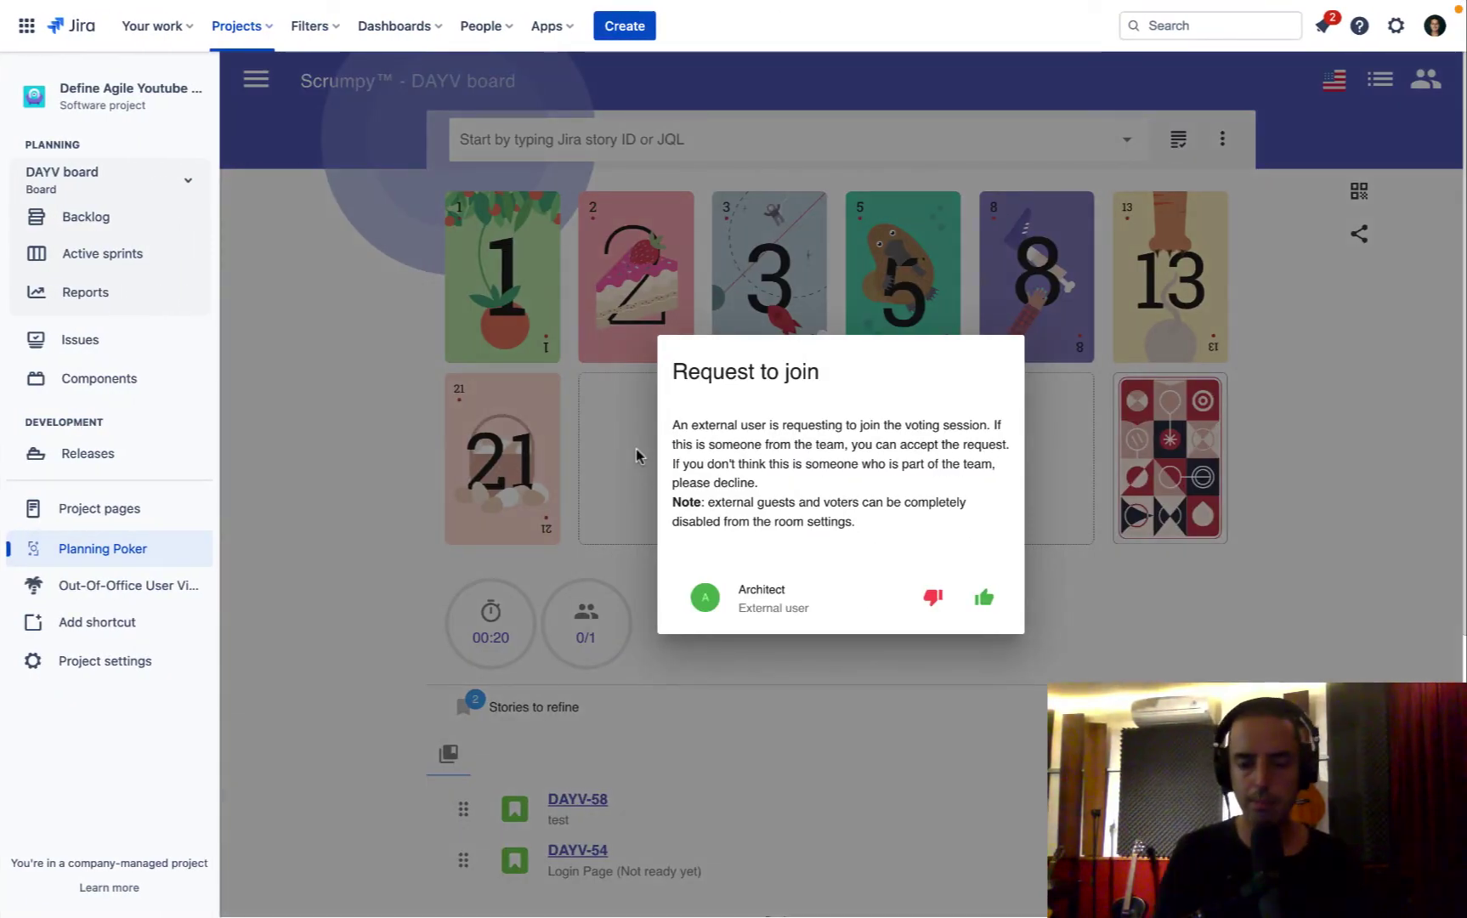
click(984, 600)
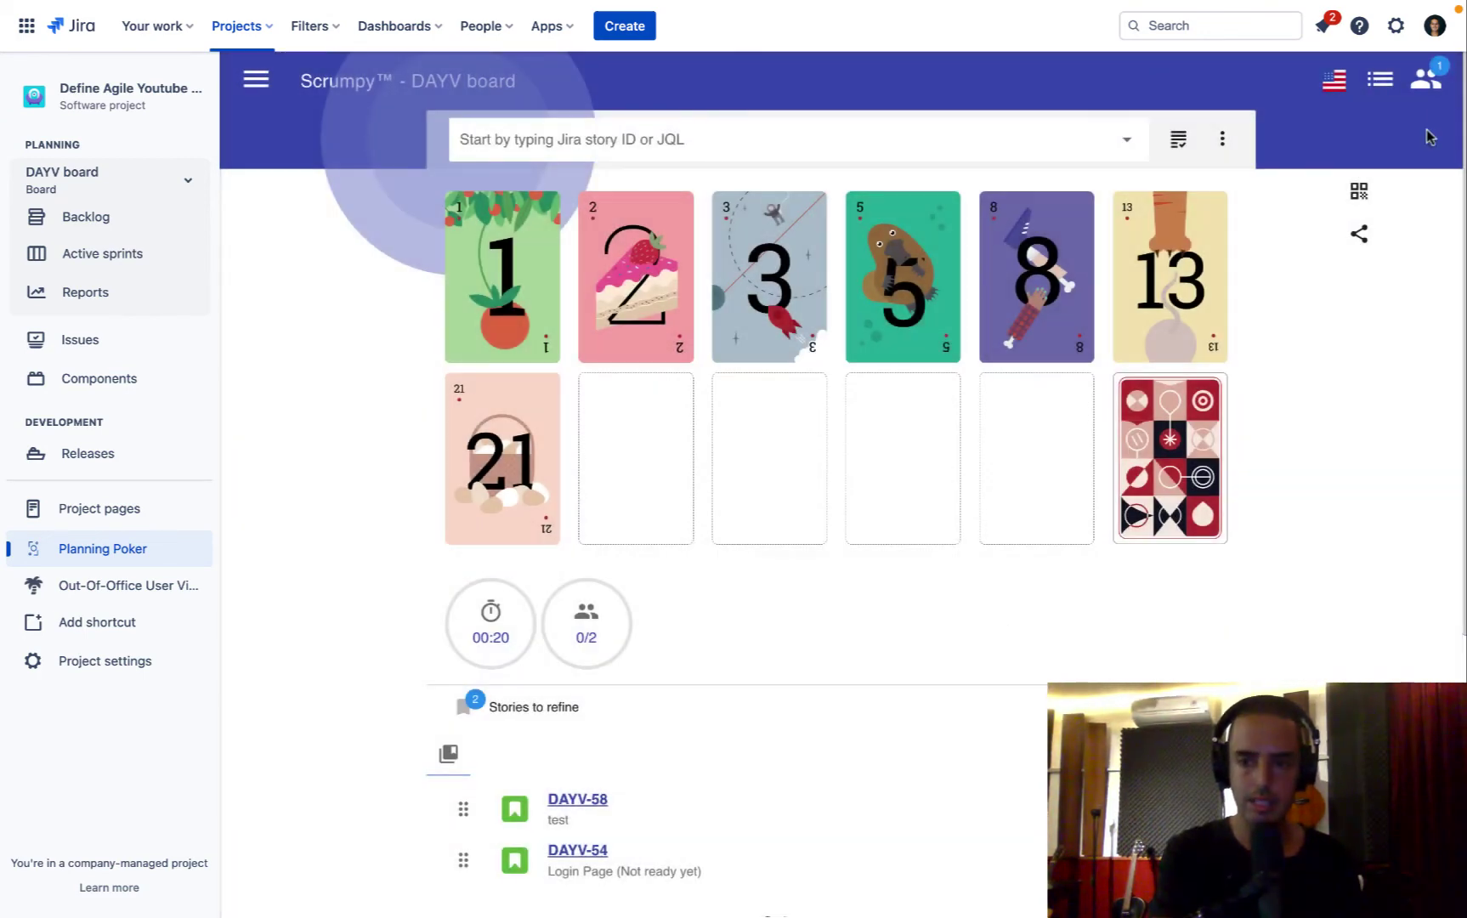
click(1427, 81)
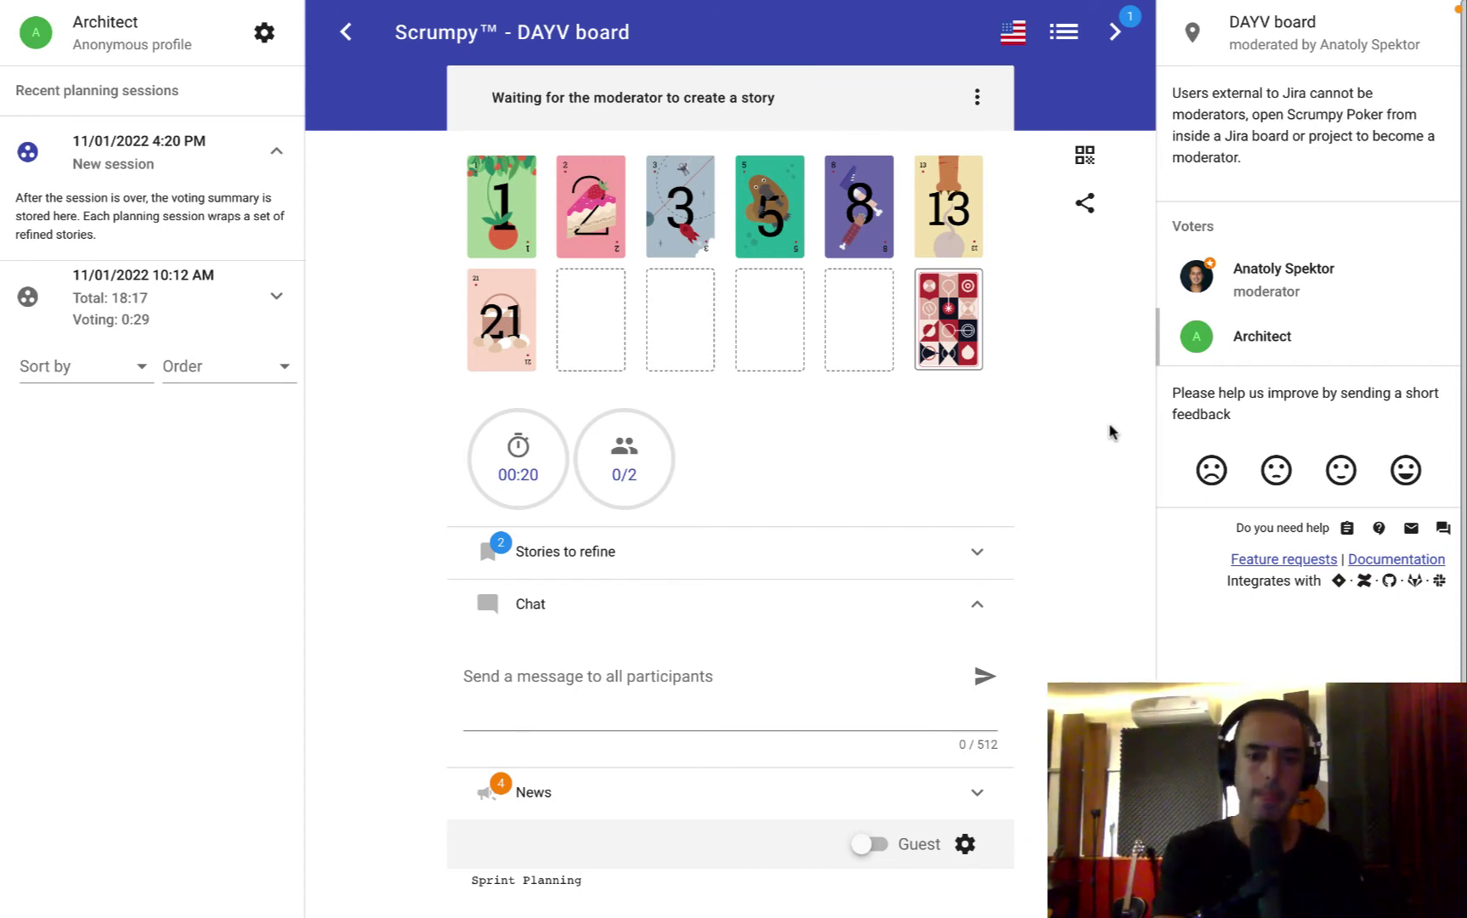
In Architect's room view, send the chat message "Hello nice to see you!" to all participants.
click(549, 690)
text(H)
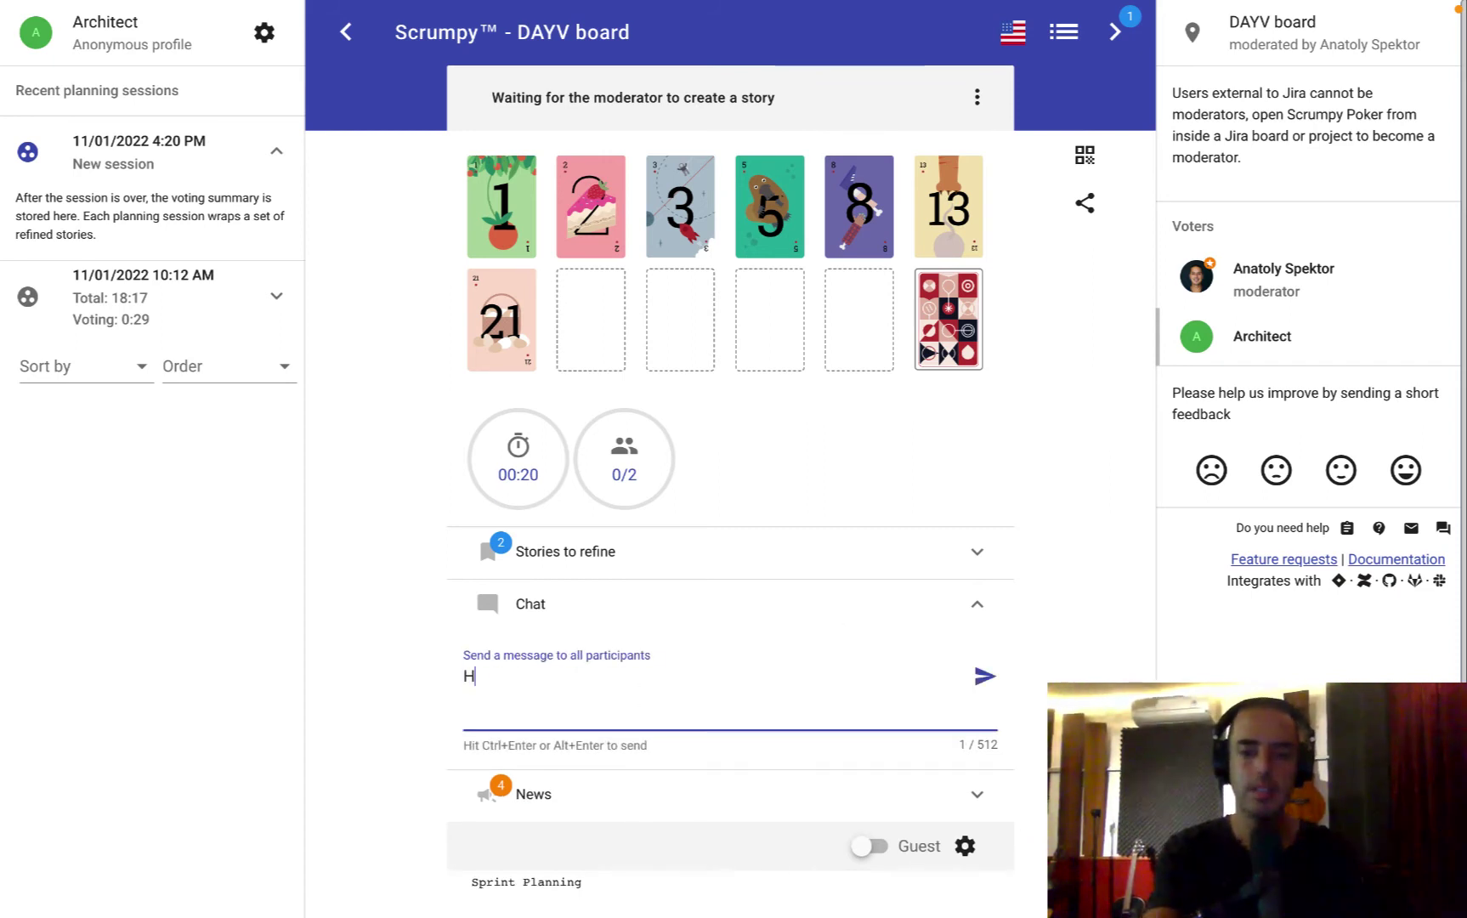
text(ello nice to see you!)
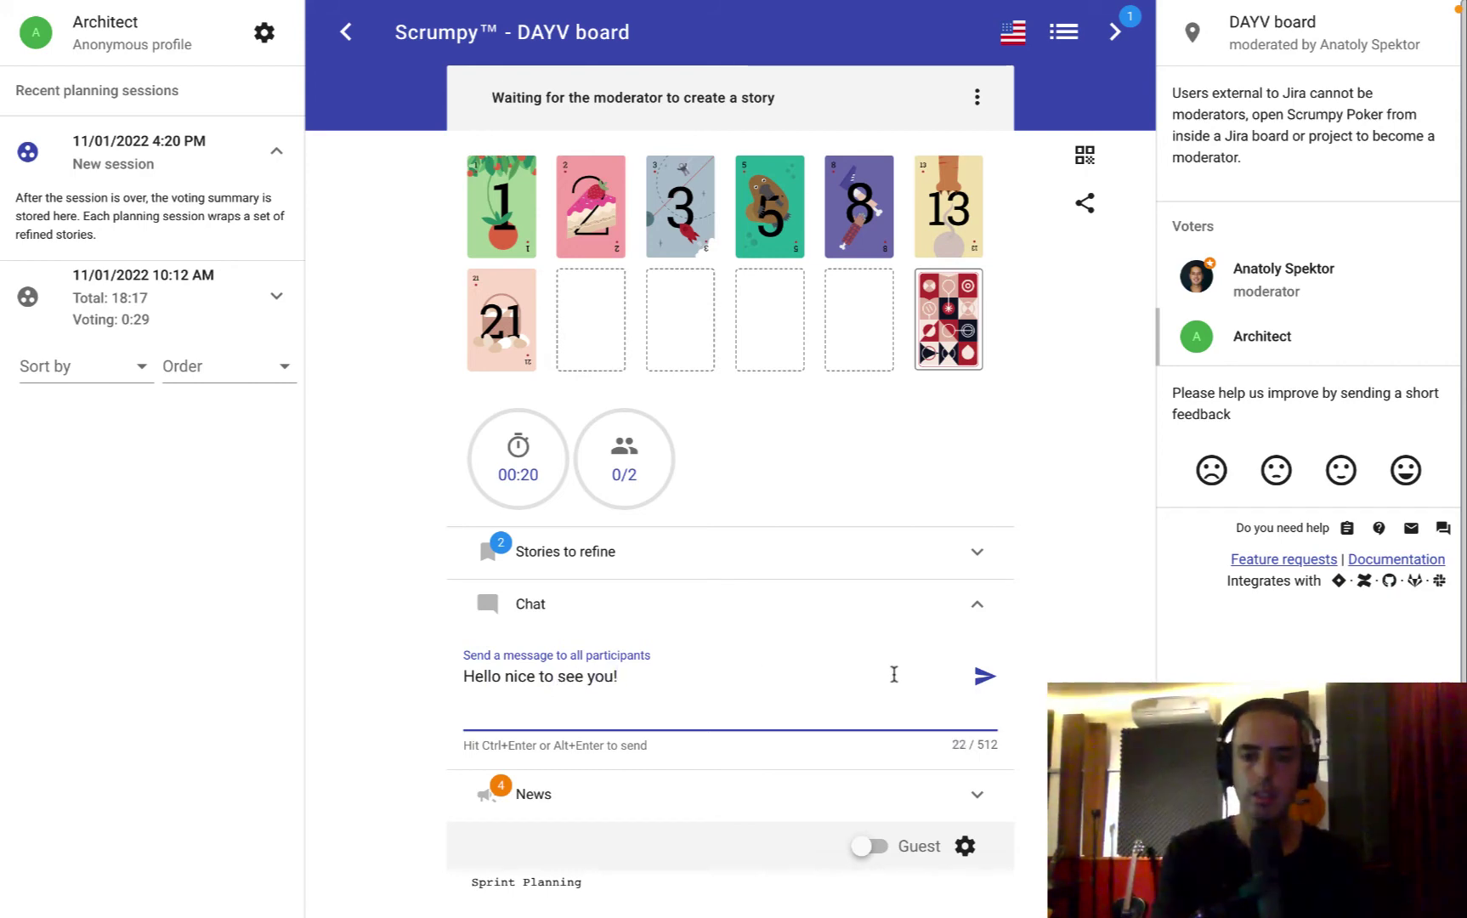
click(985, 676)
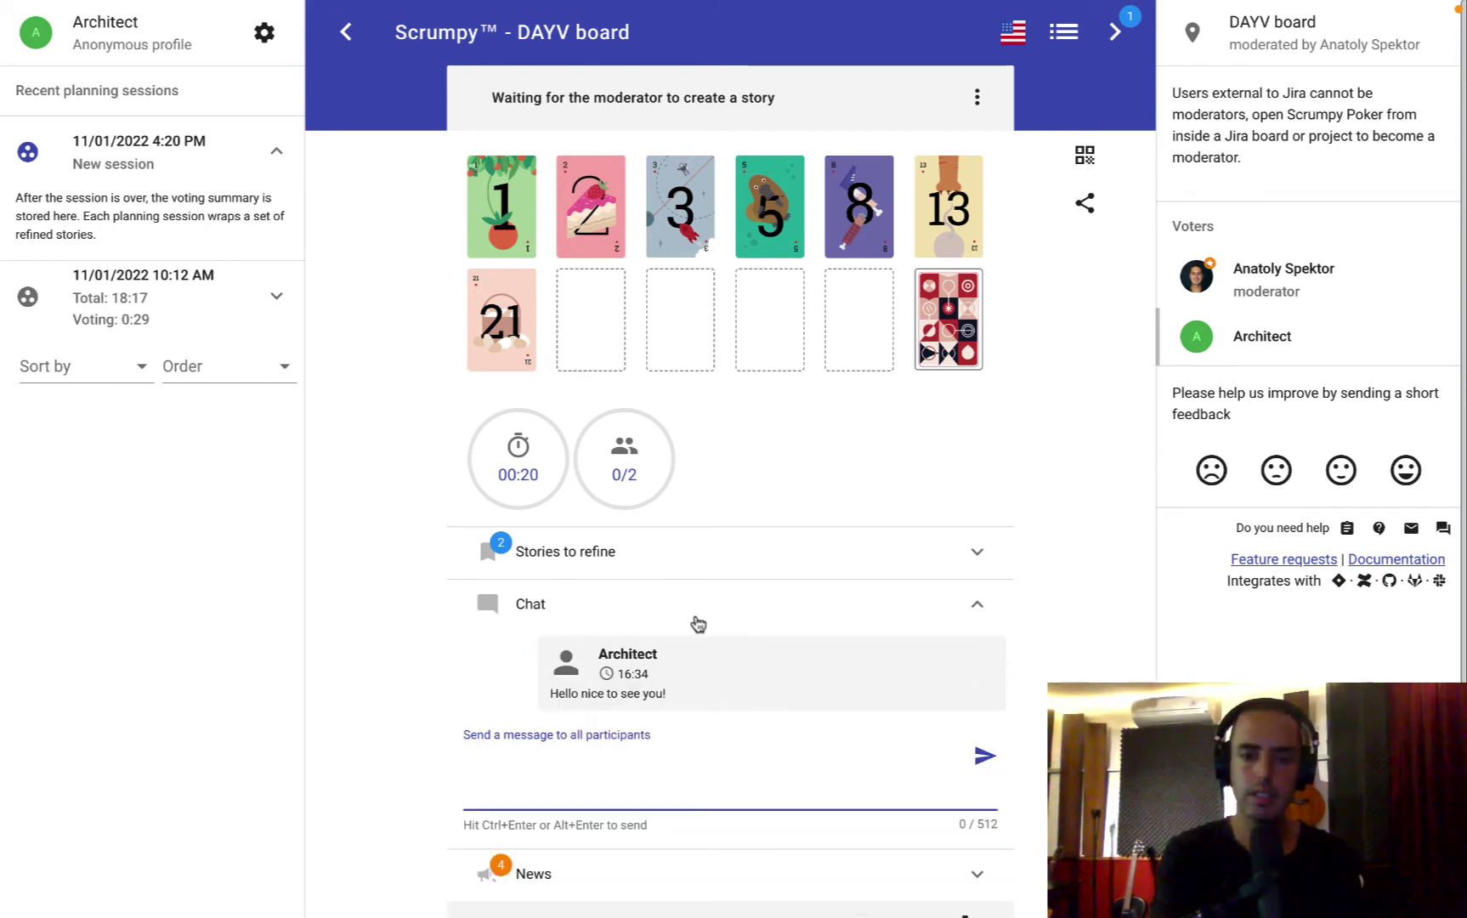
Switch back to the moderator's room in Jira and read the new chat message, then collapse the chat.
key(ctrl+super+Right)
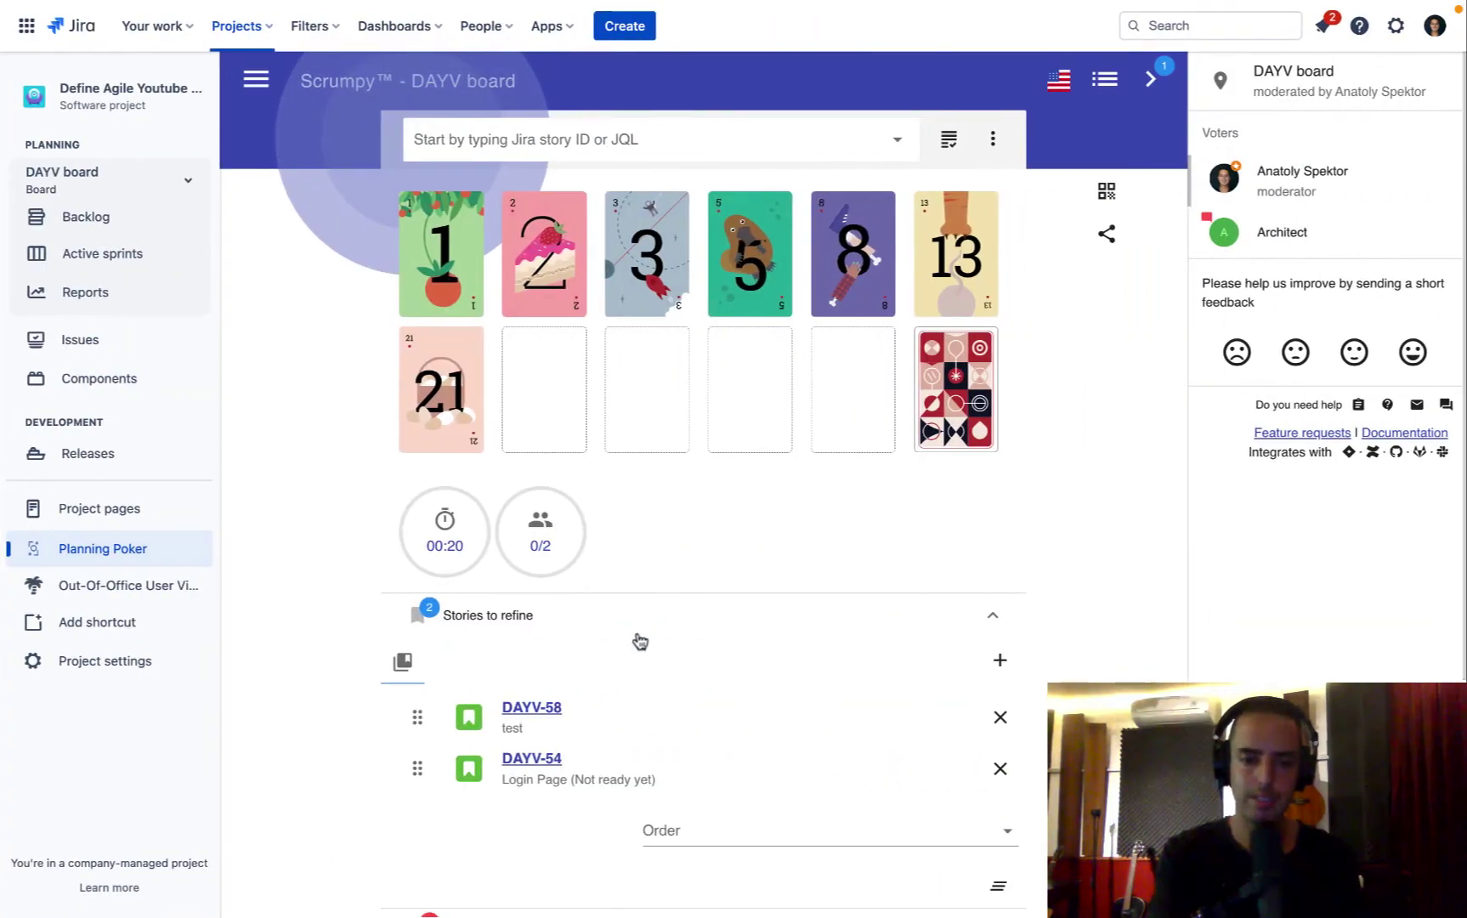
scroll(723, 690, down, 2)
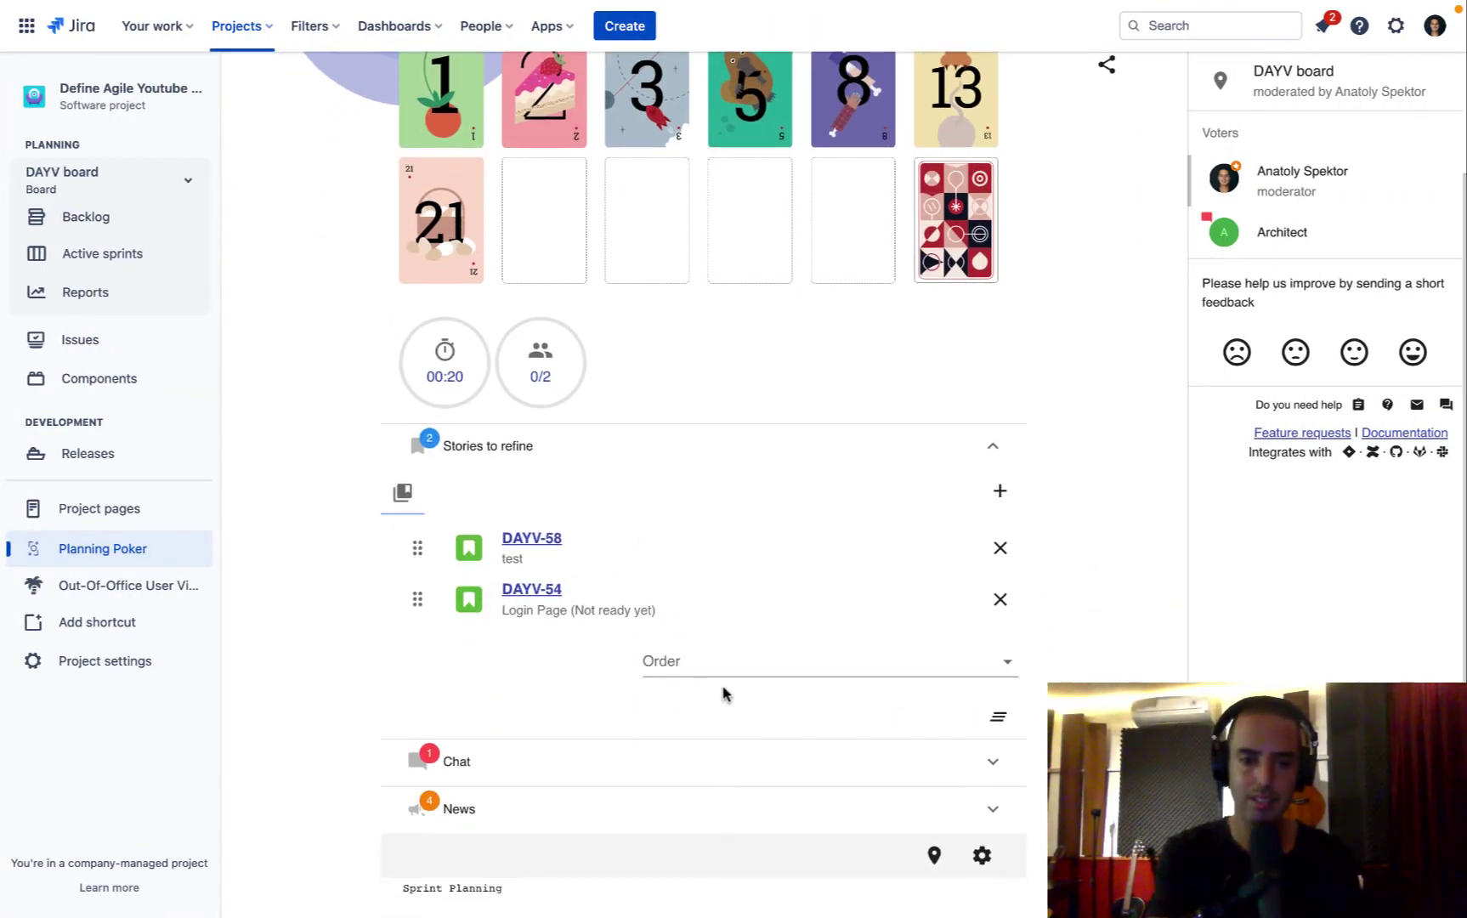
click(635, 771)
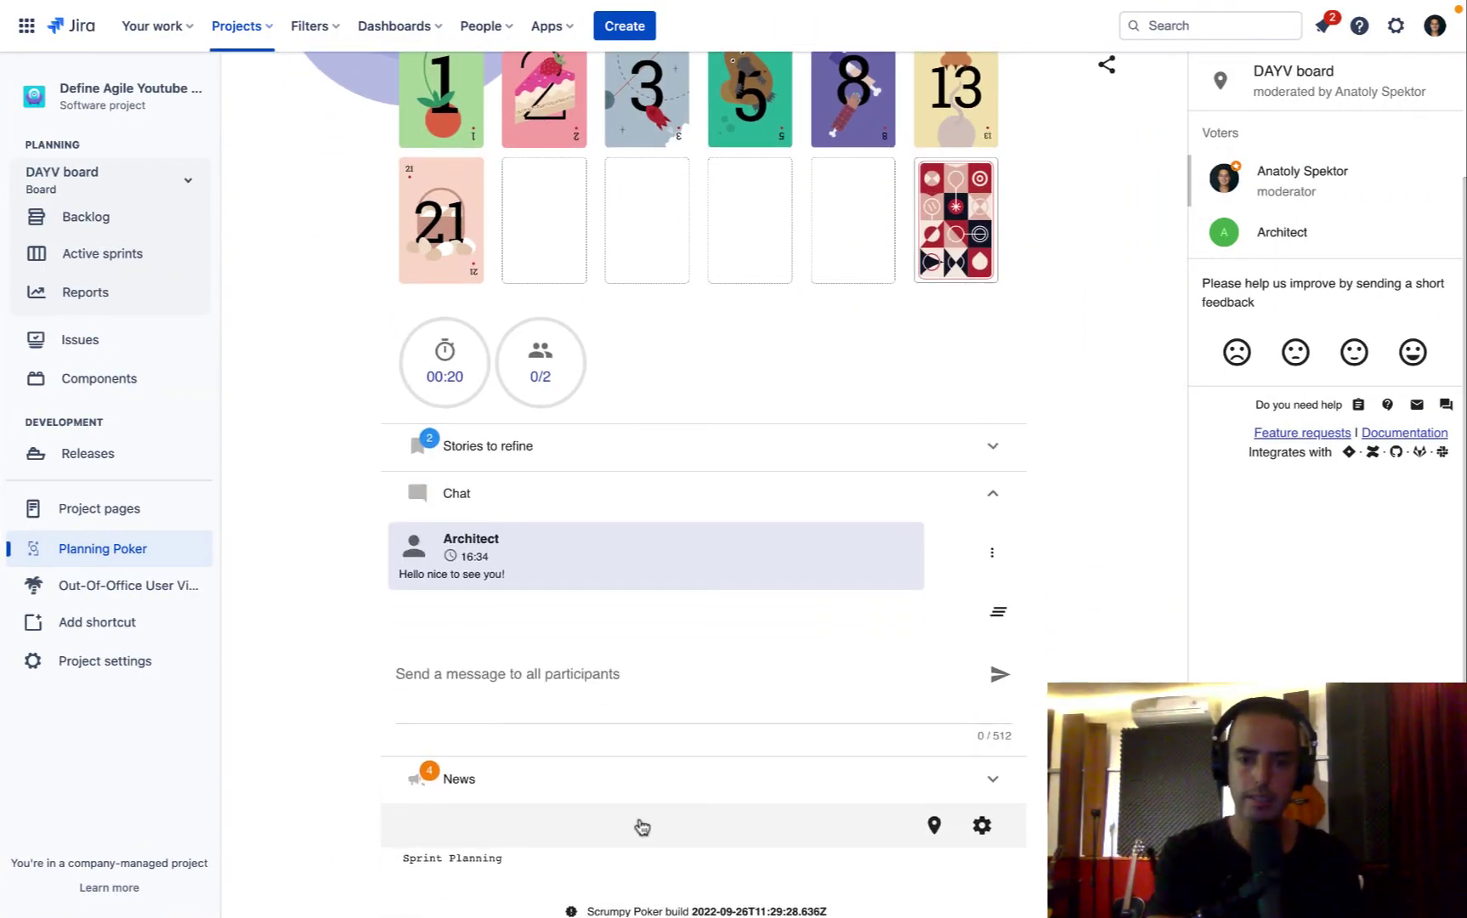
click(993, 495)
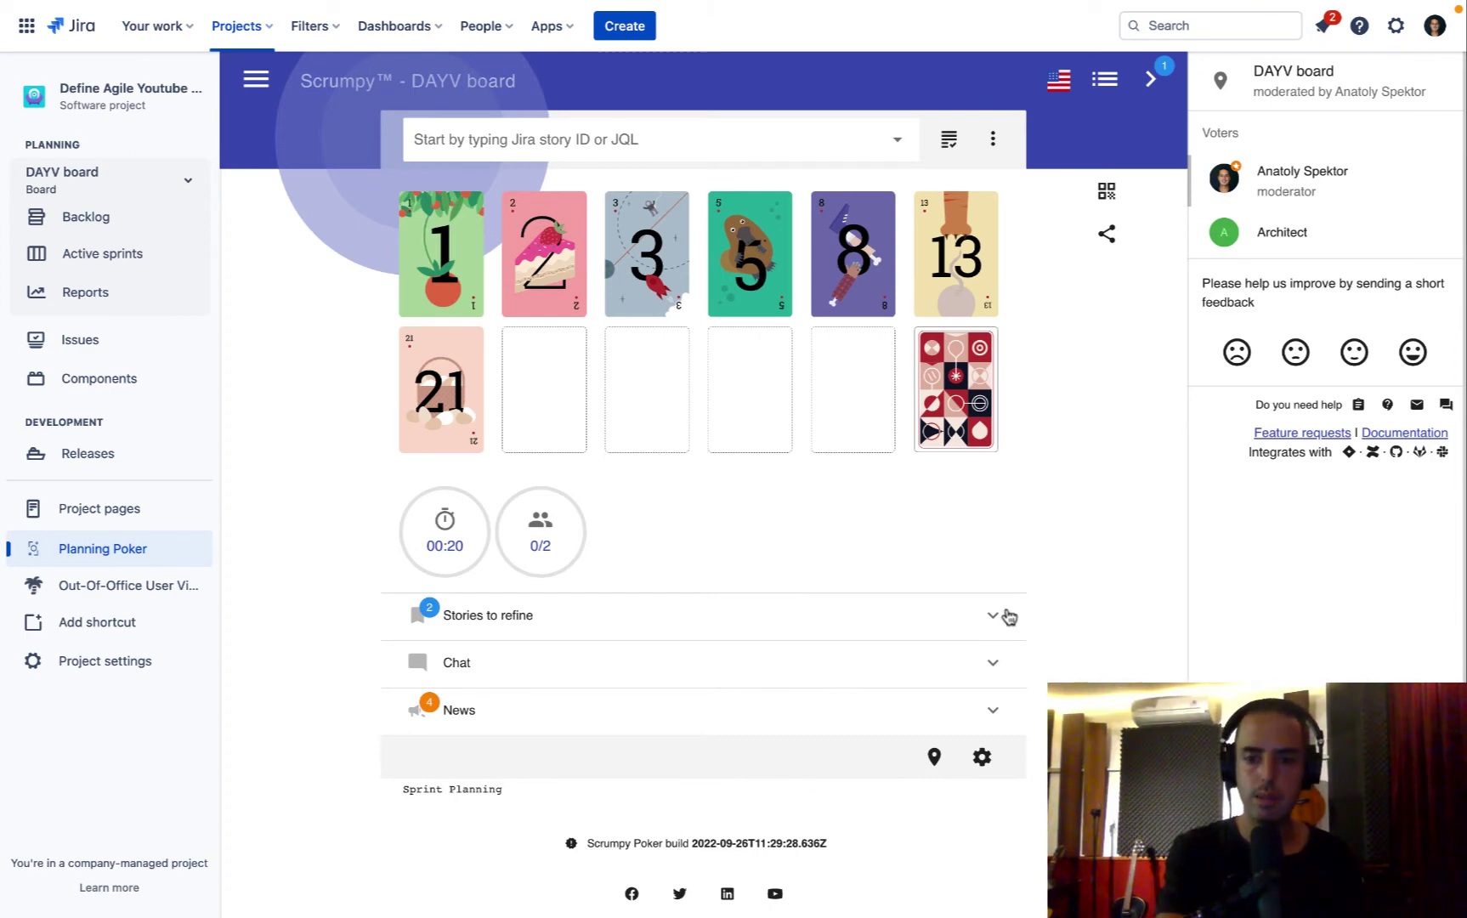
Start voting on DAYV-58 from the stories to refine, casting a 2 as moderator and a 3 as Architect.
click(970, 626)
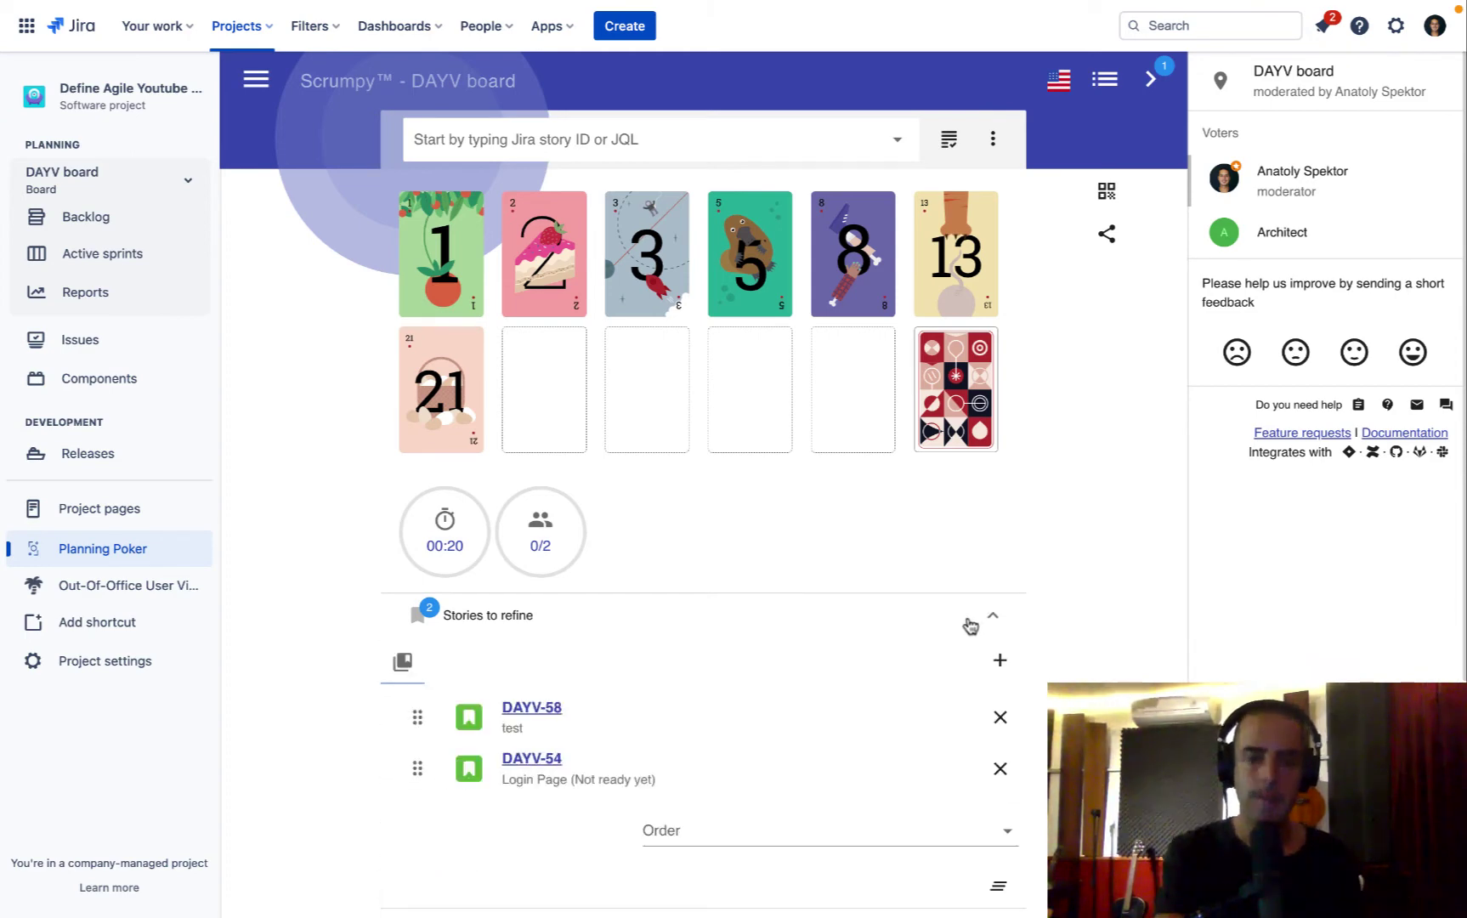
click(609, 736)
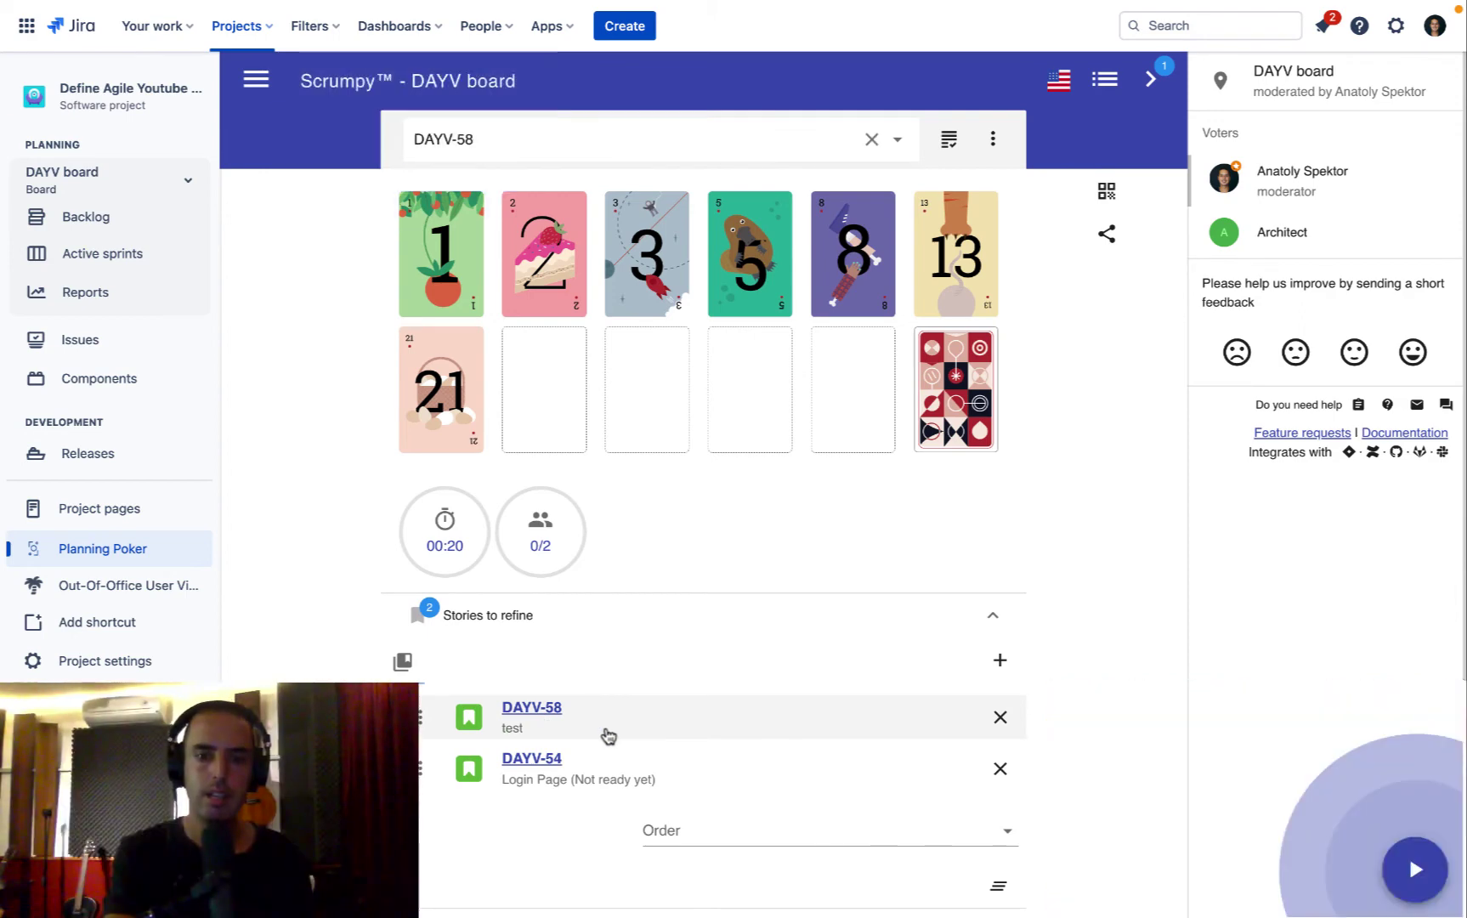
mouse_move(1441, 910)
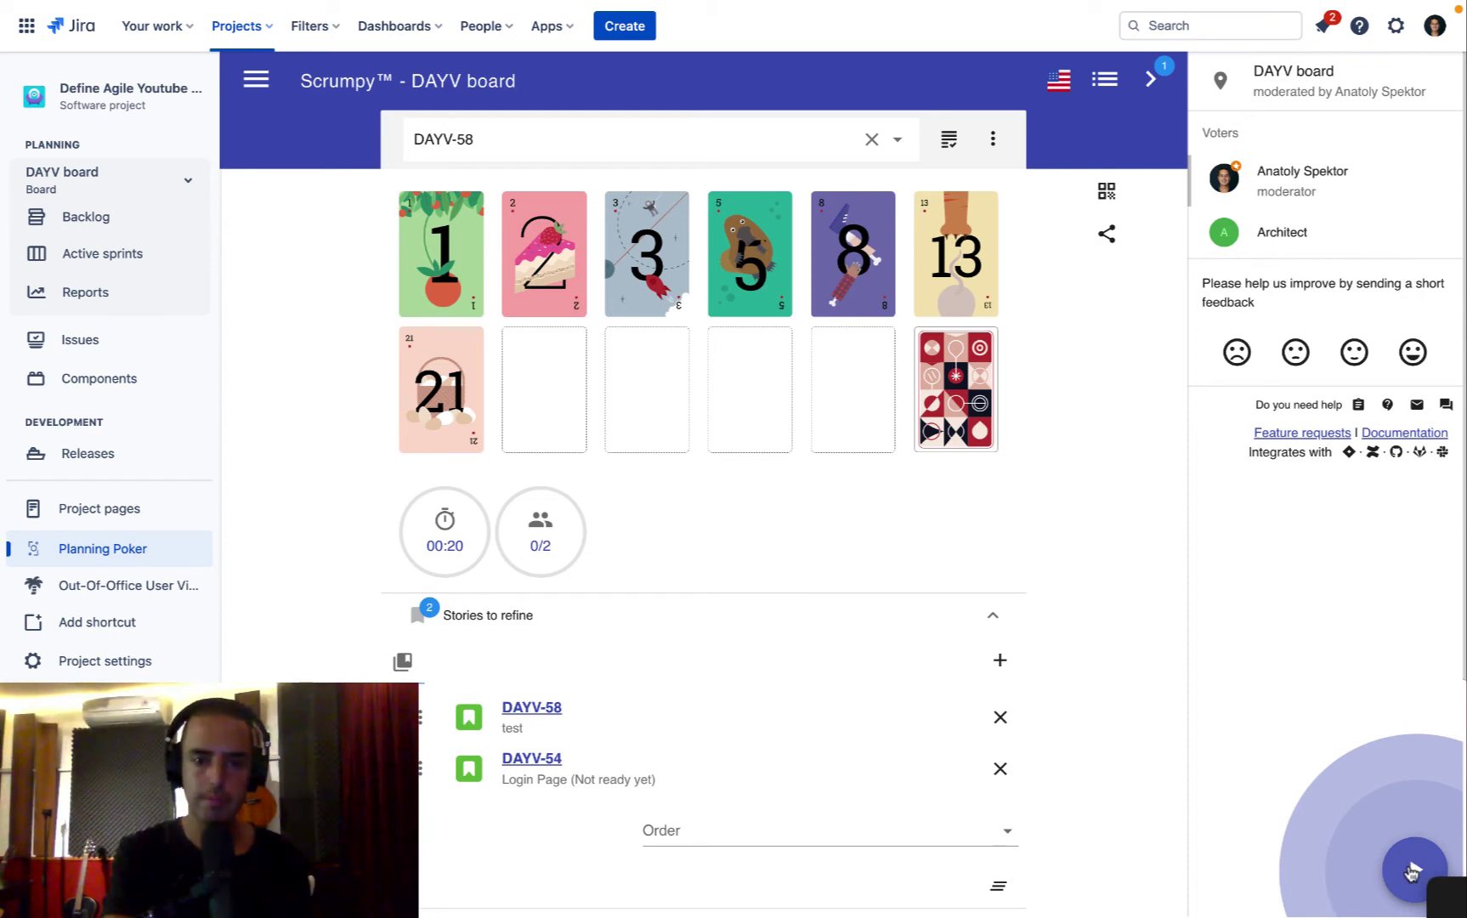
click(1411, 872)
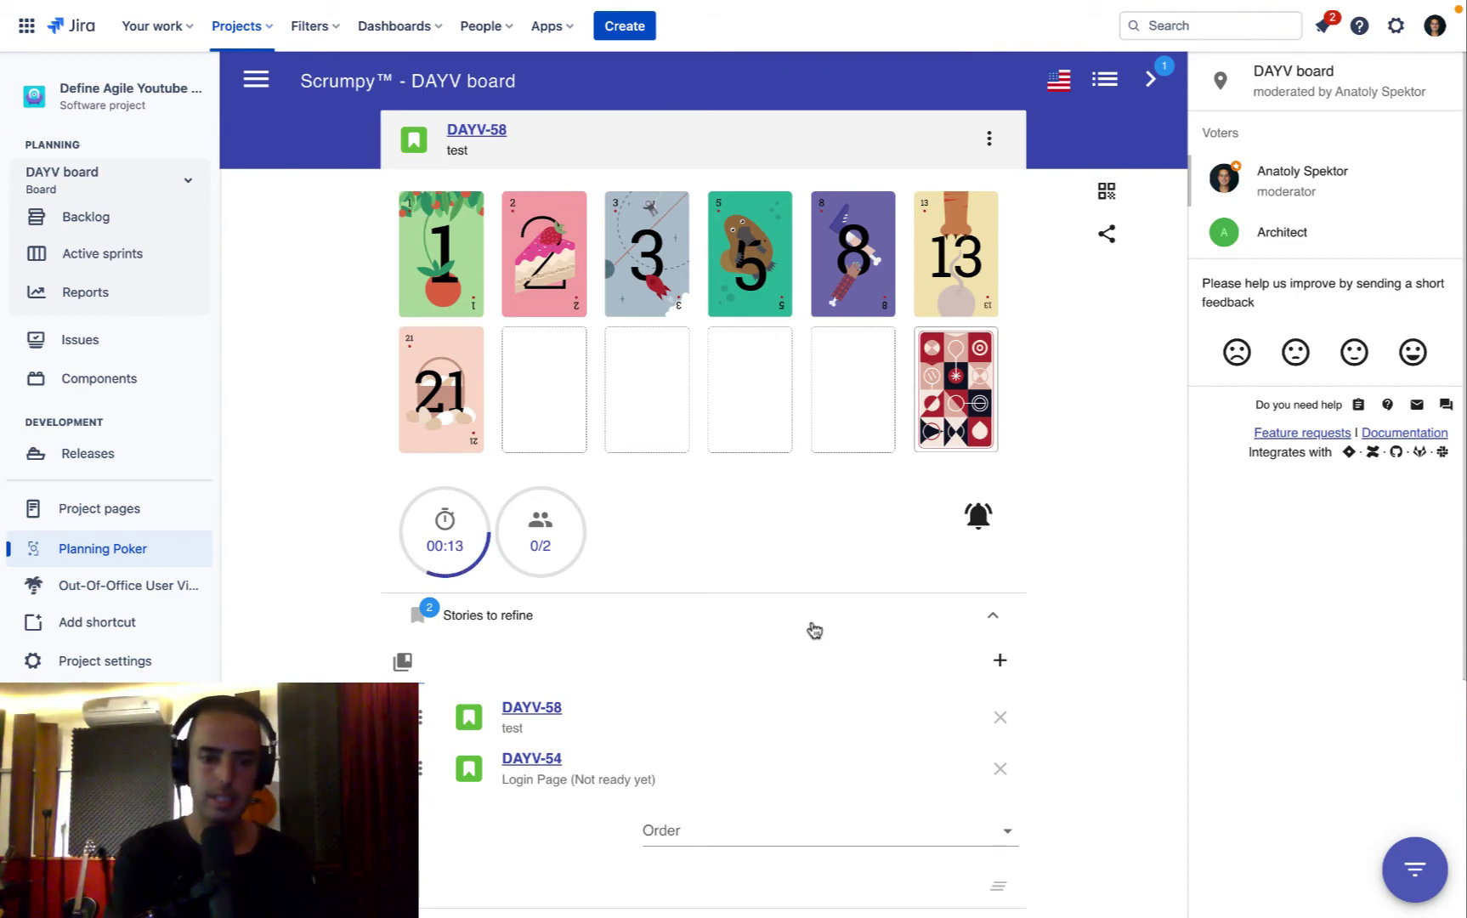
click(550, 258)
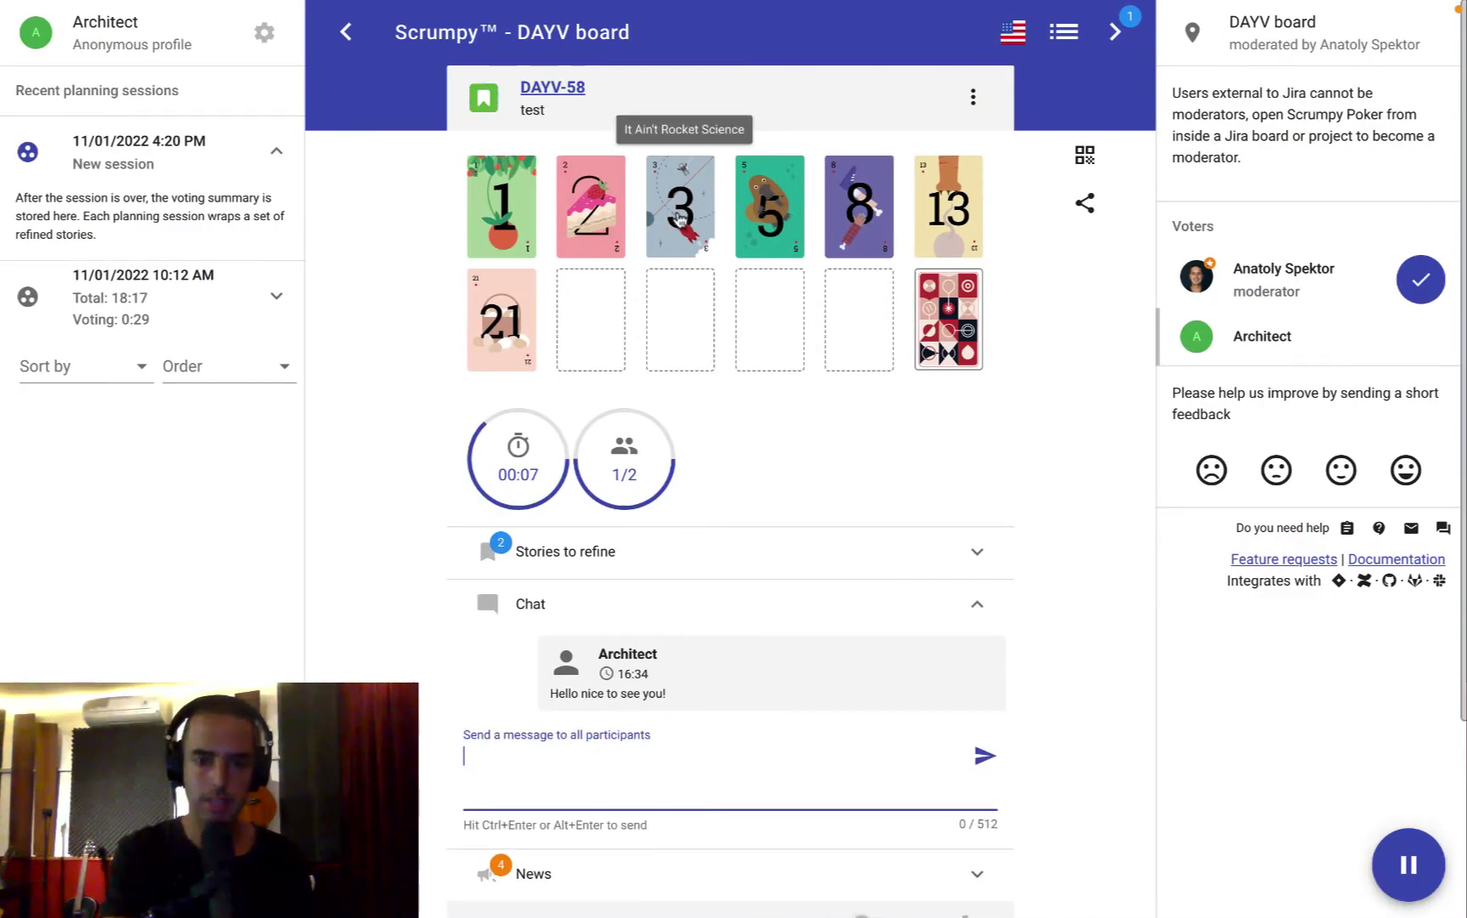
click(677, 219)
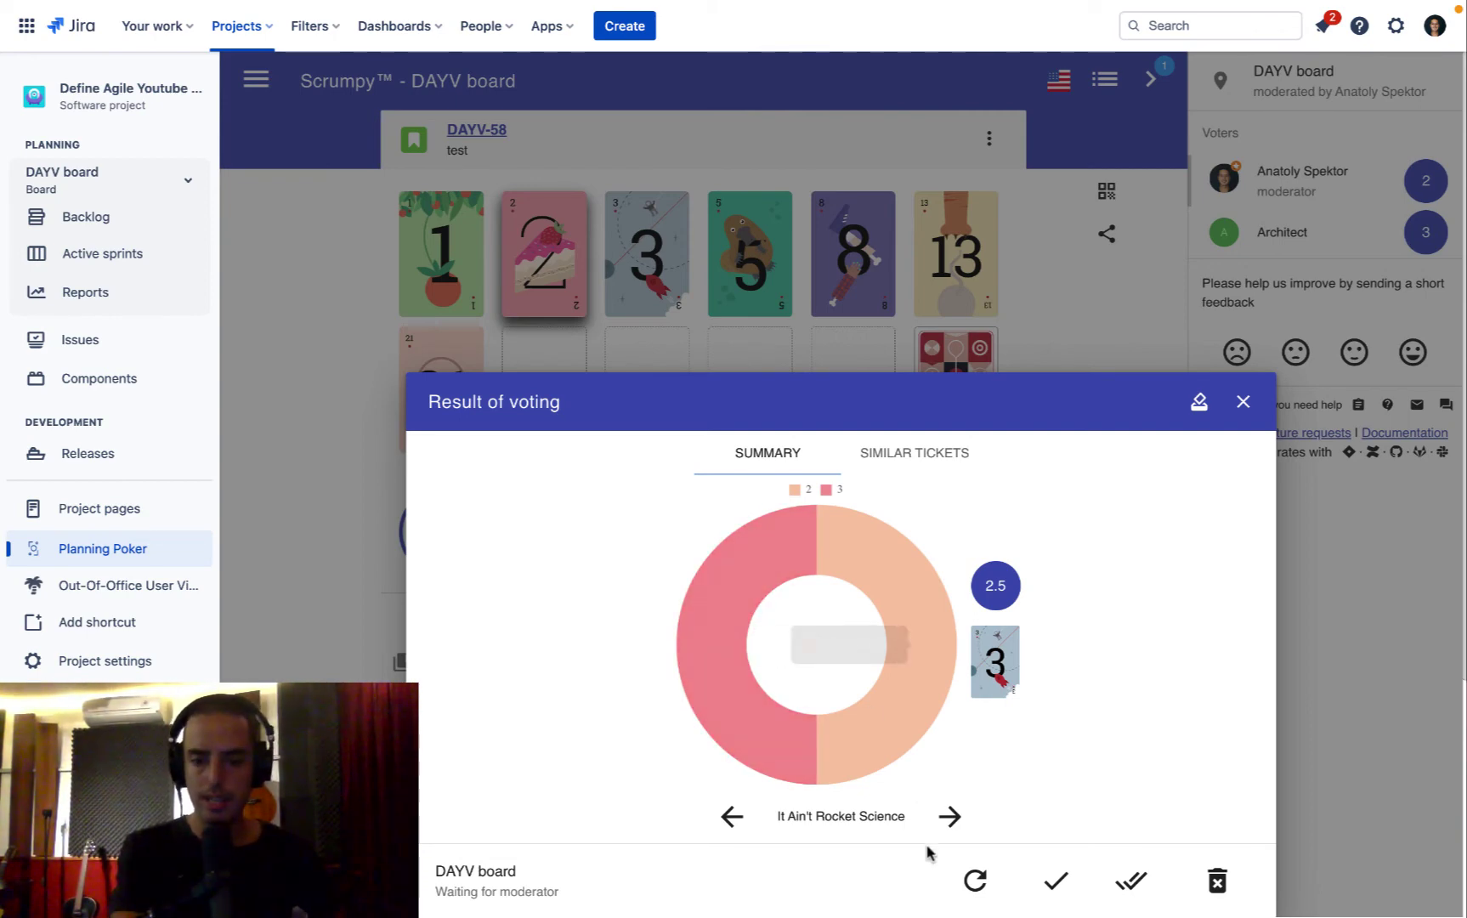
Review the DAYV-58 voting summary chart and the list of similar tickets, returning to the summary.
mouse_move(788, 535)
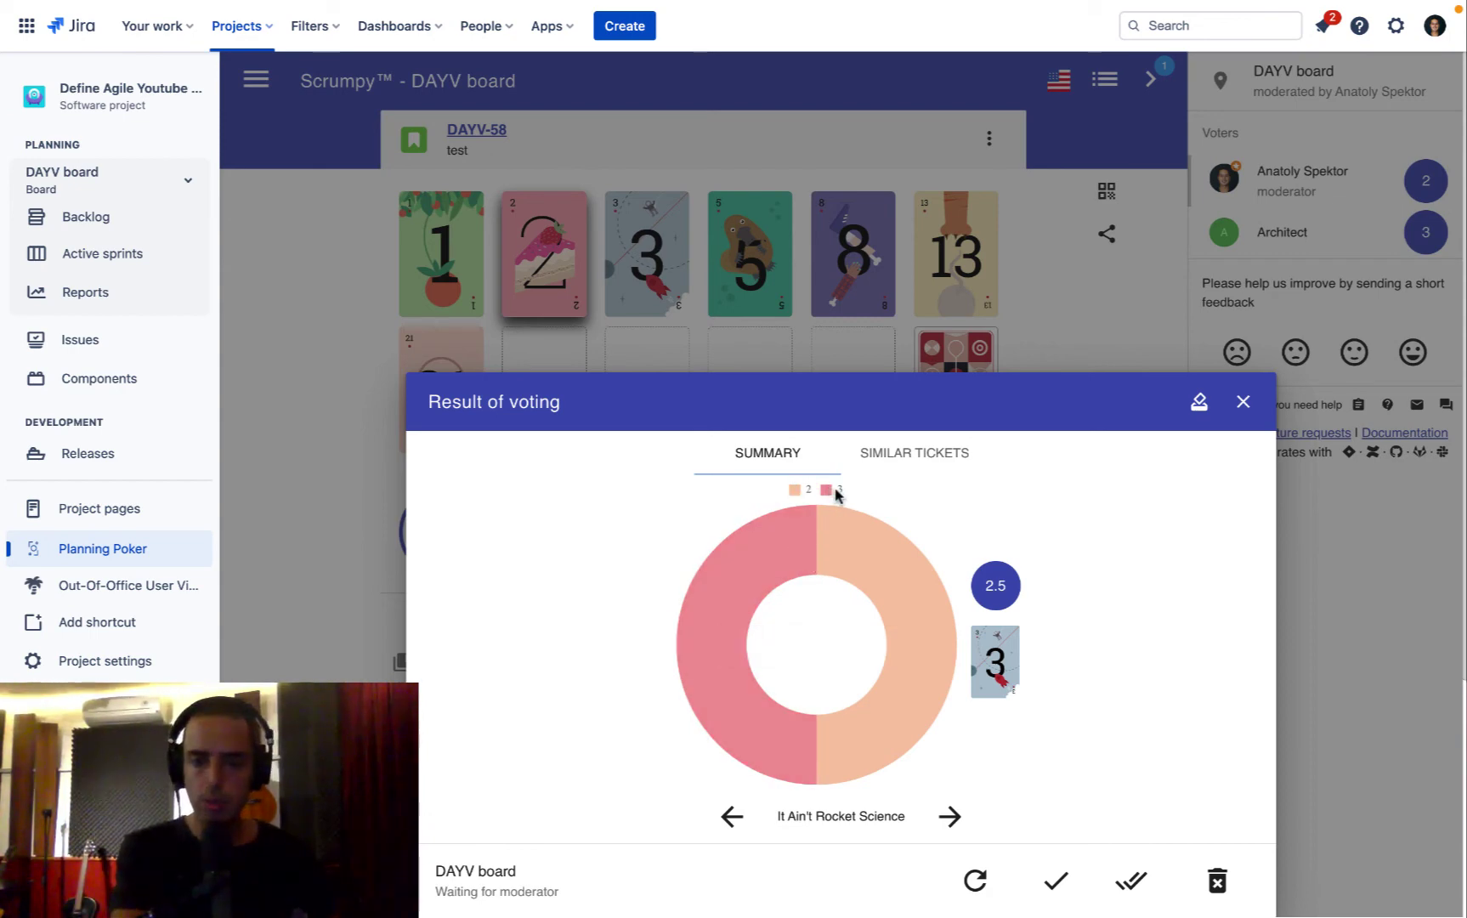
click(925, 459)
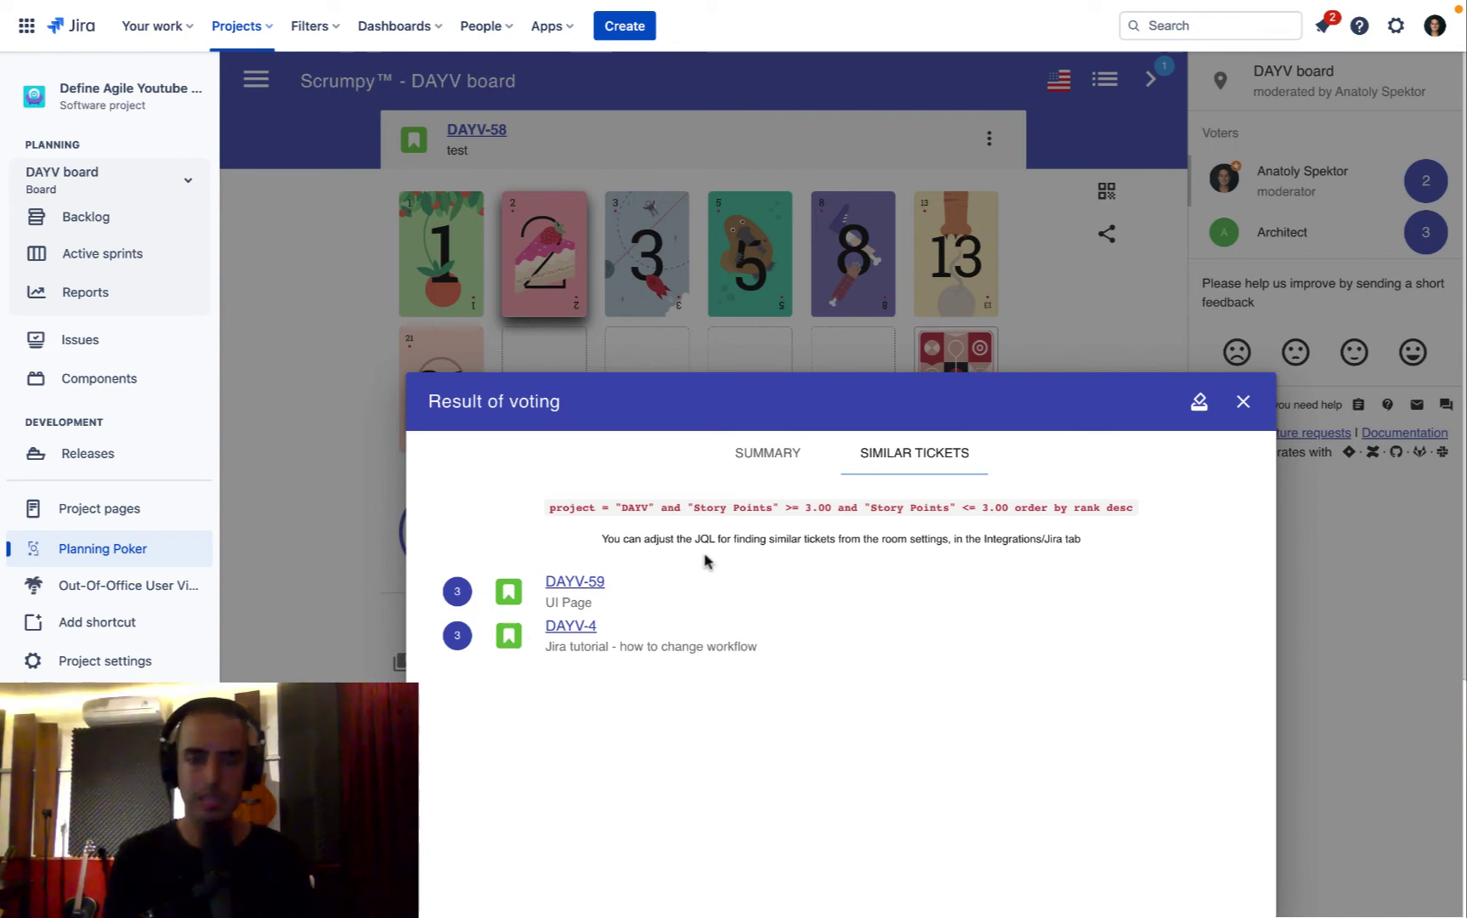
click(771, 450)
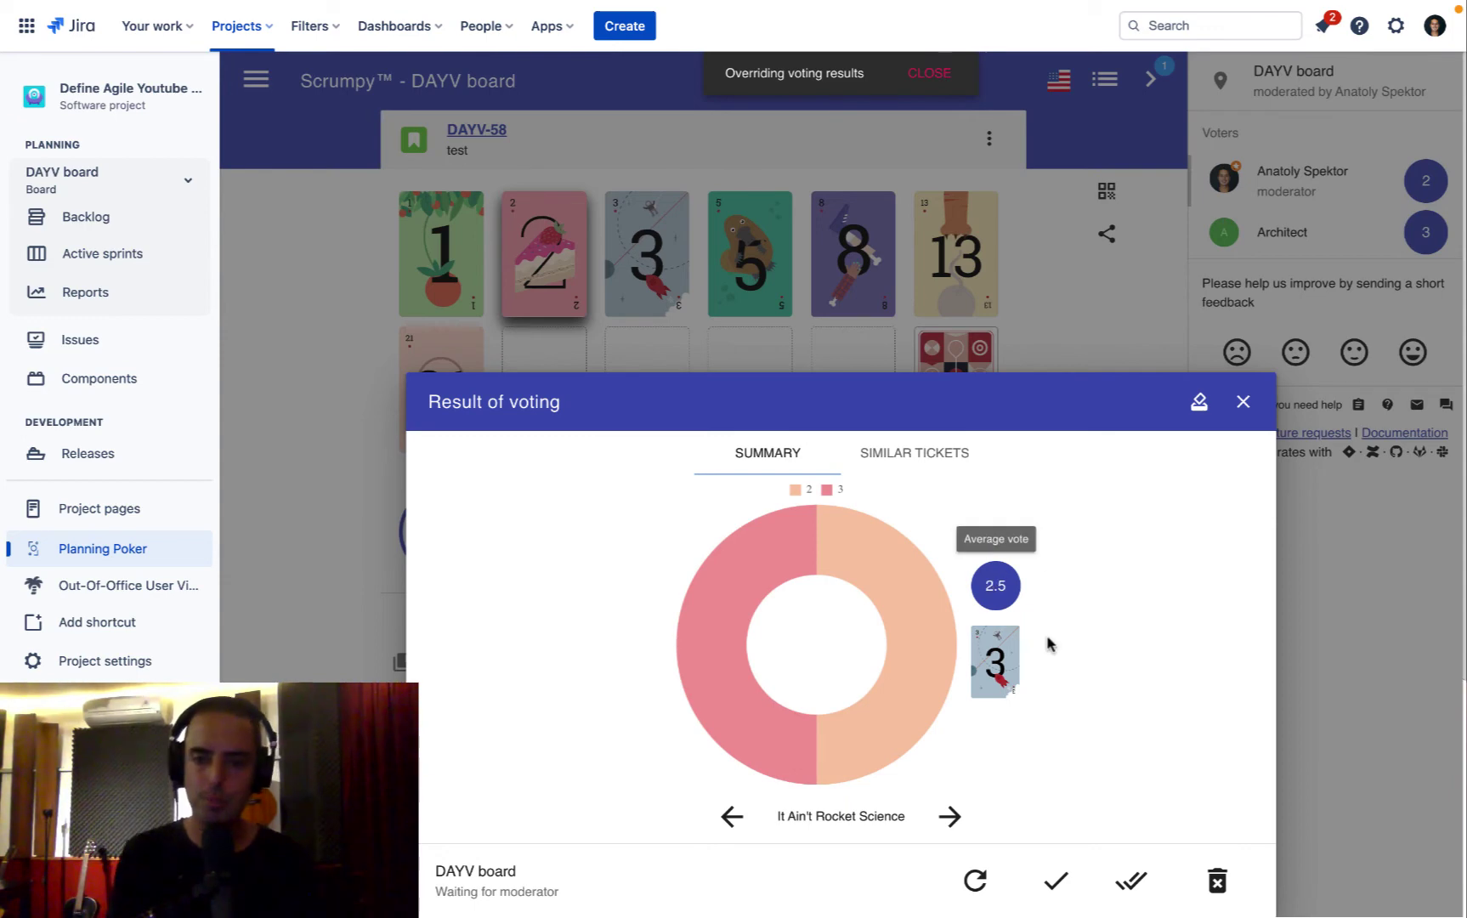
Override the DAYV-58 voting result with the 2 card (Piece of cake) and accept the estimate.
mouse_move(1025, 632)
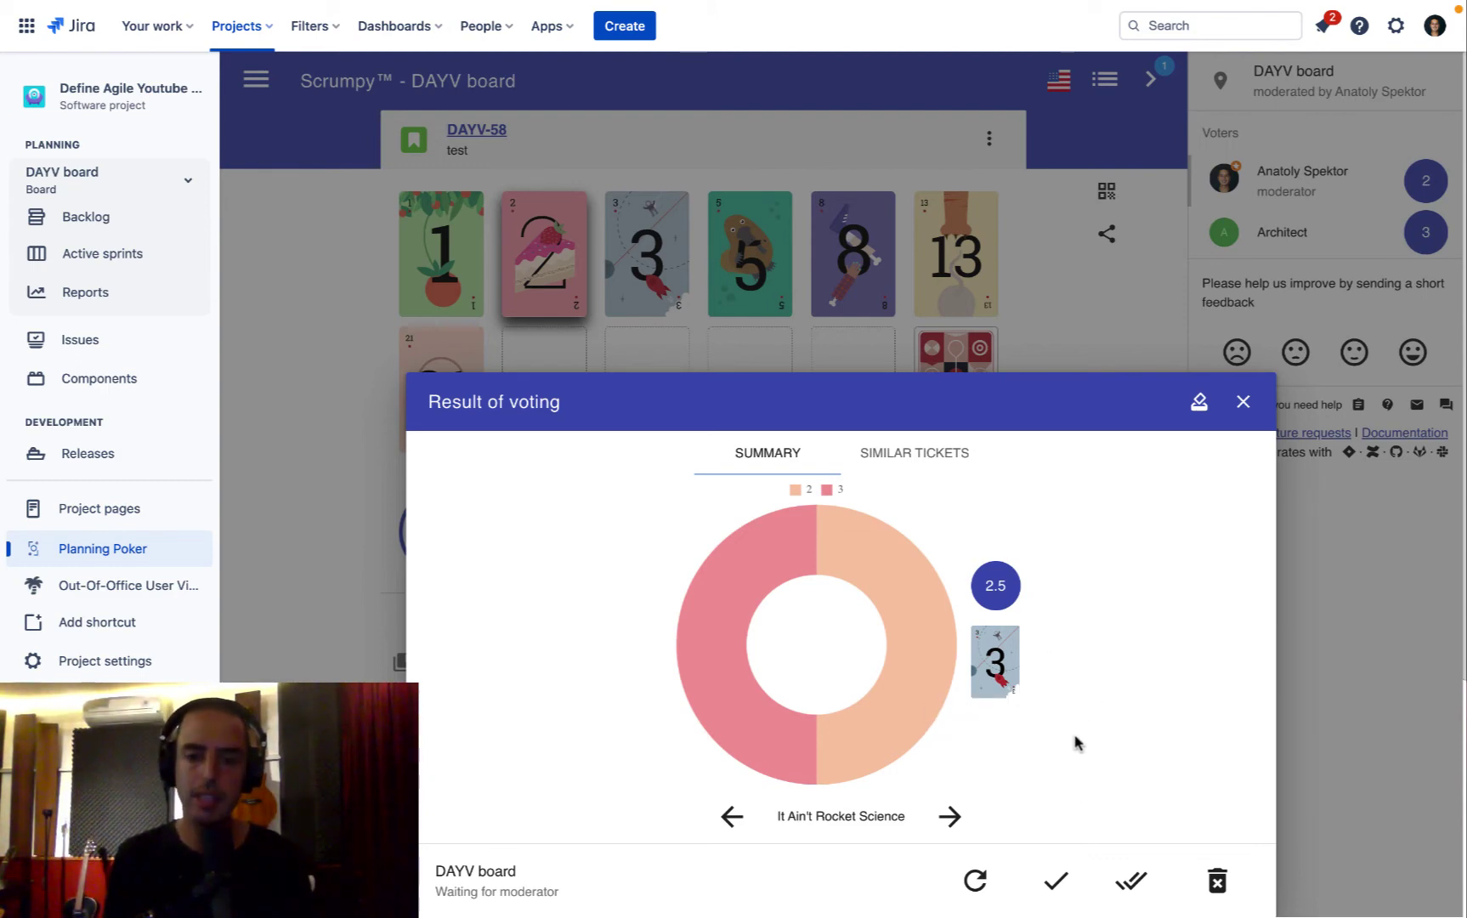
click(731, 818)
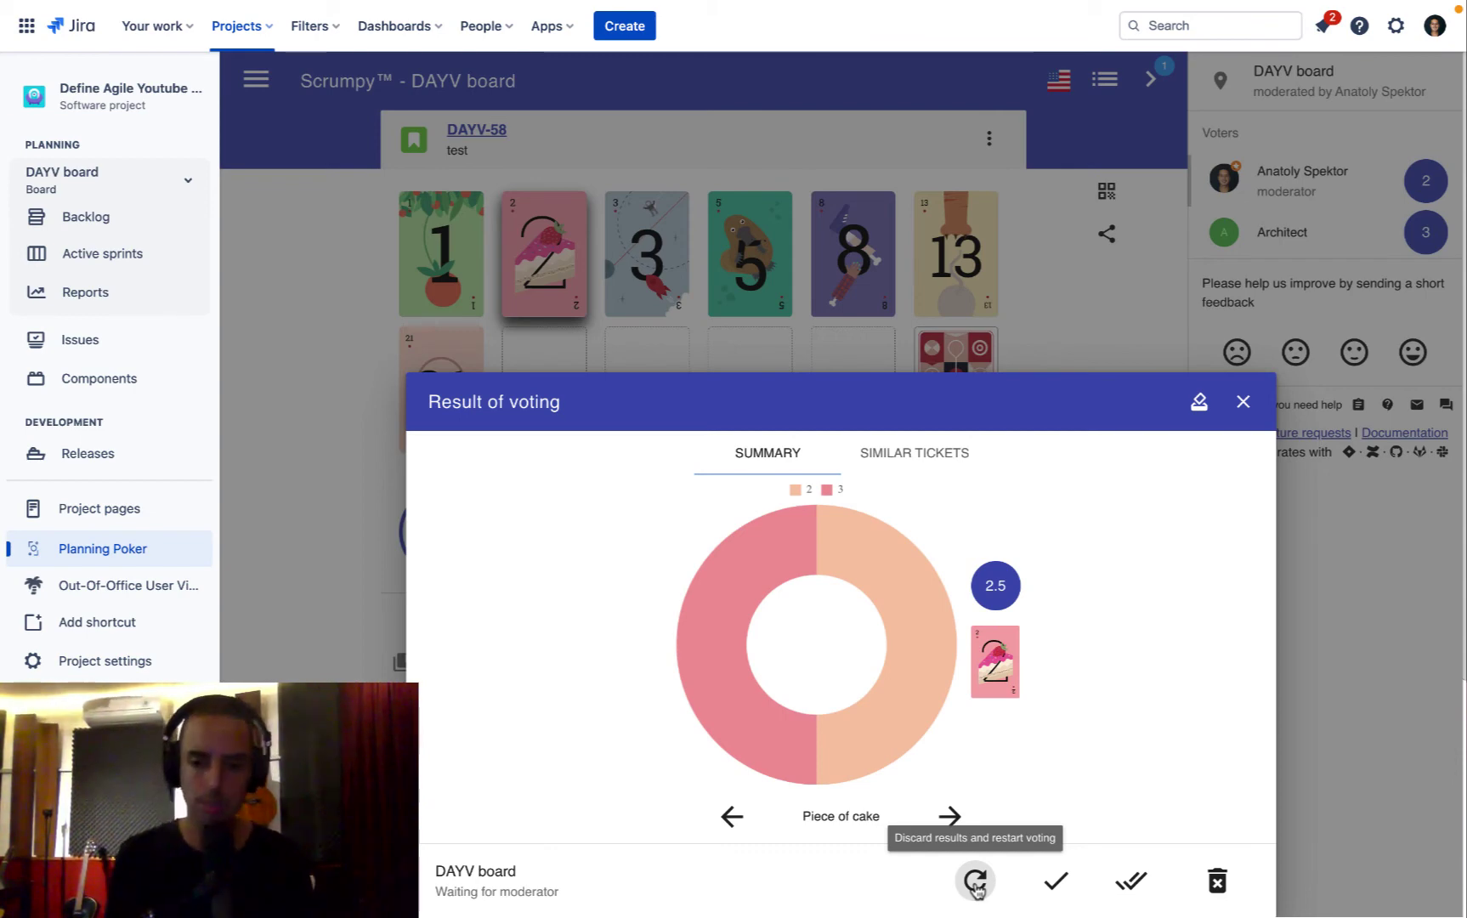
click(1131, 882)
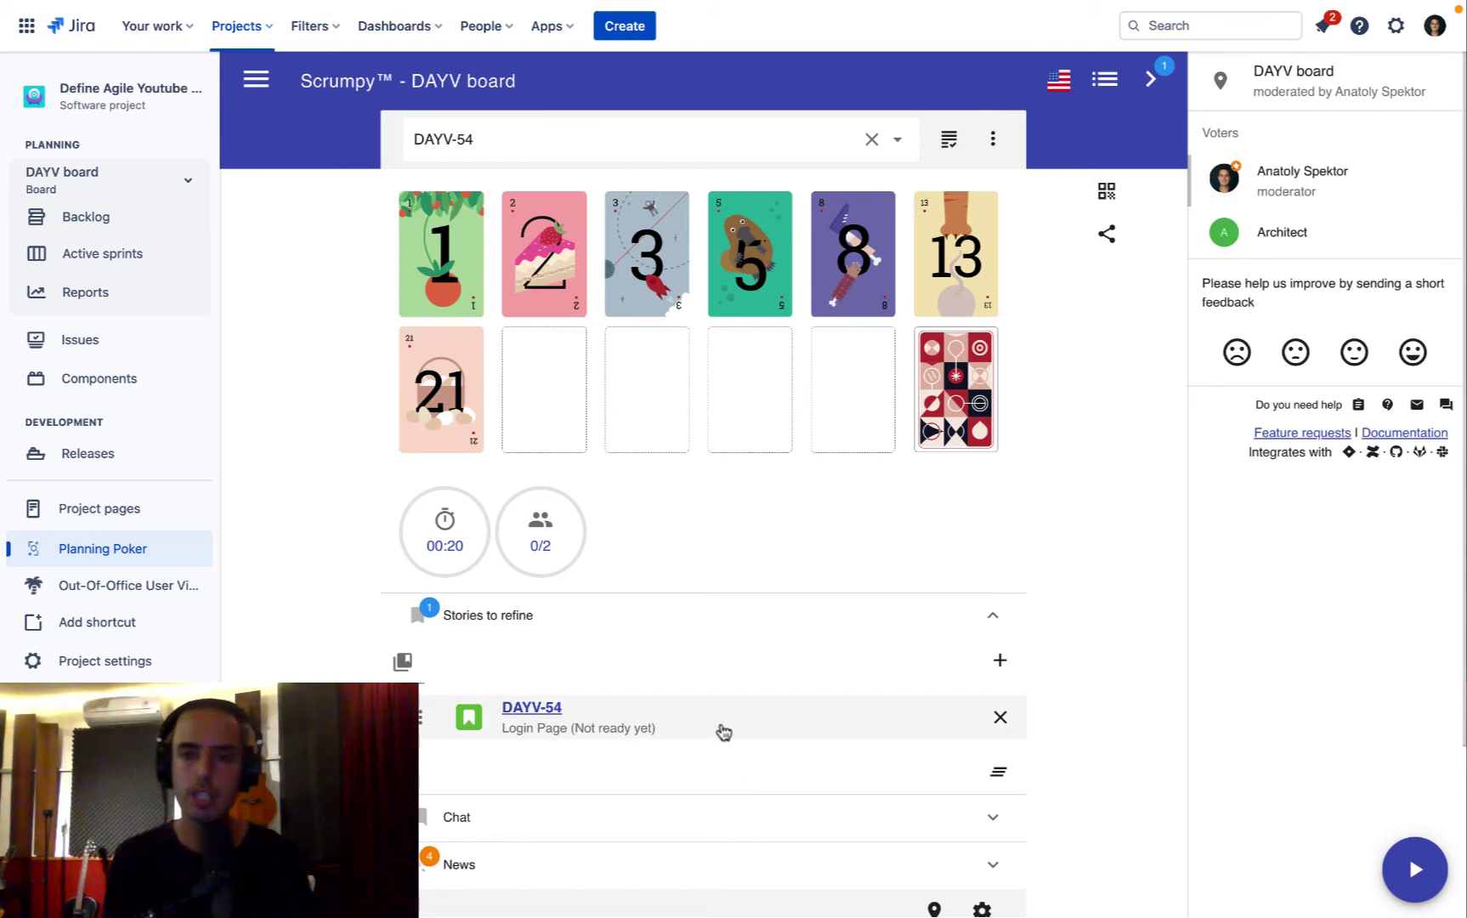
Show the DAYV-54 story details beside the cards and open its Description and Steps to reproduce fields for inline editing.
click(1107, 80)
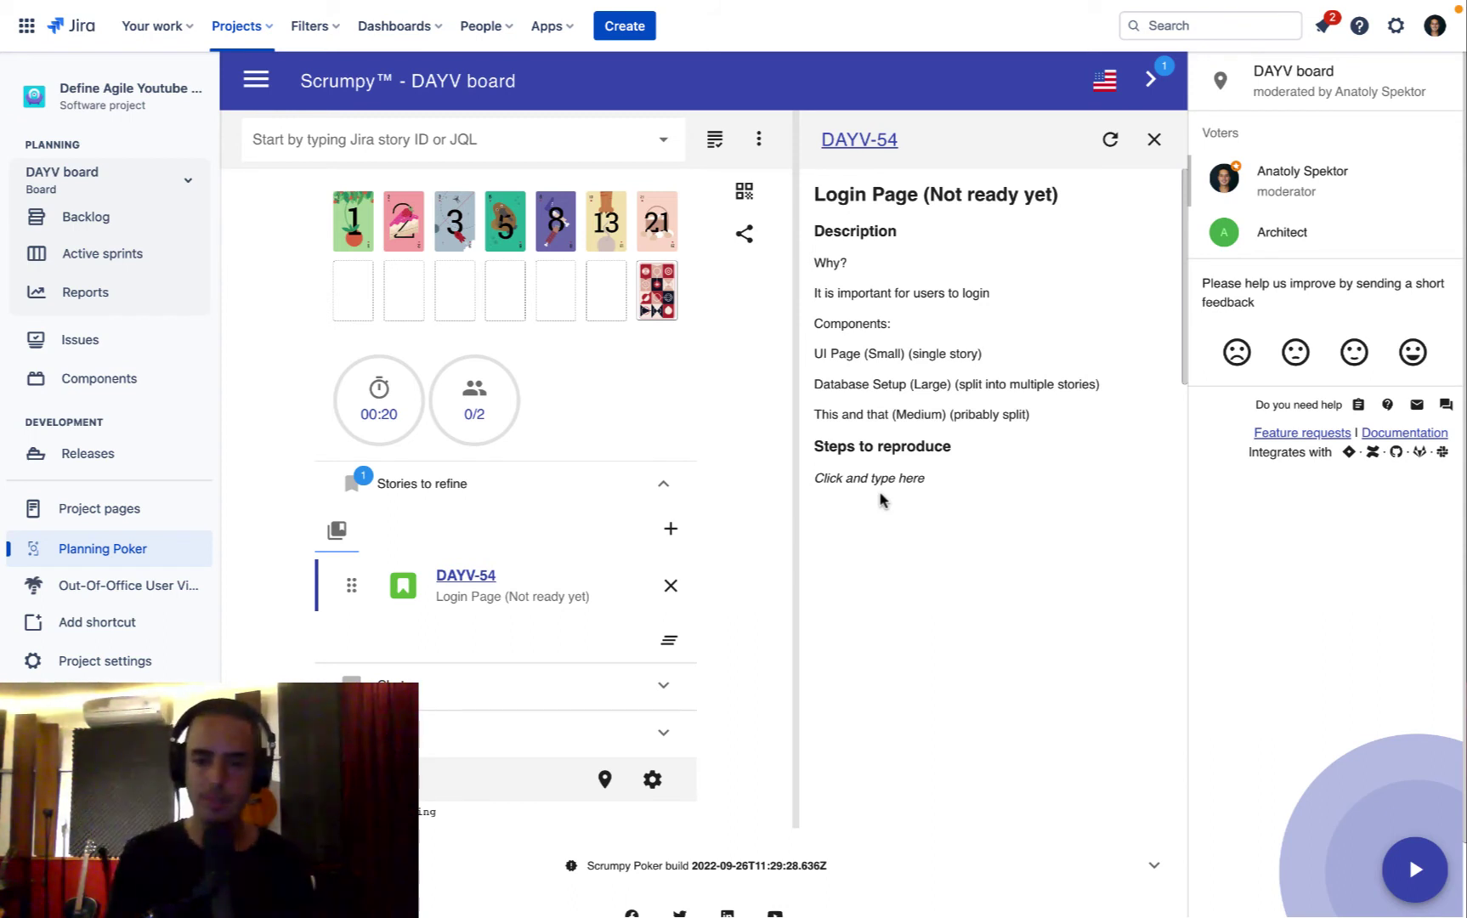
click(855, 477)
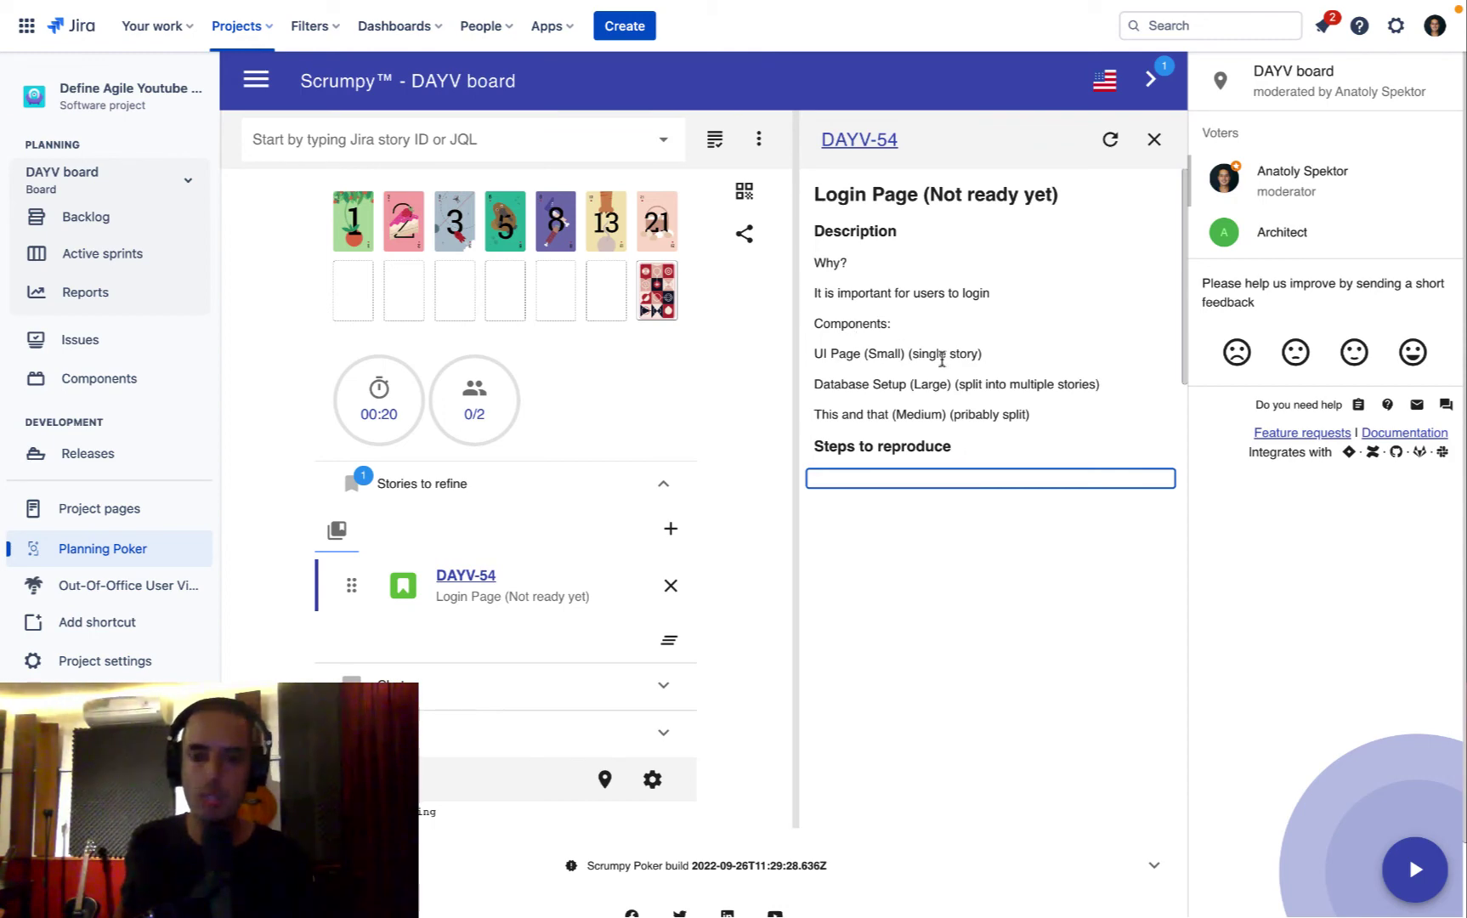
click(1056, 413)
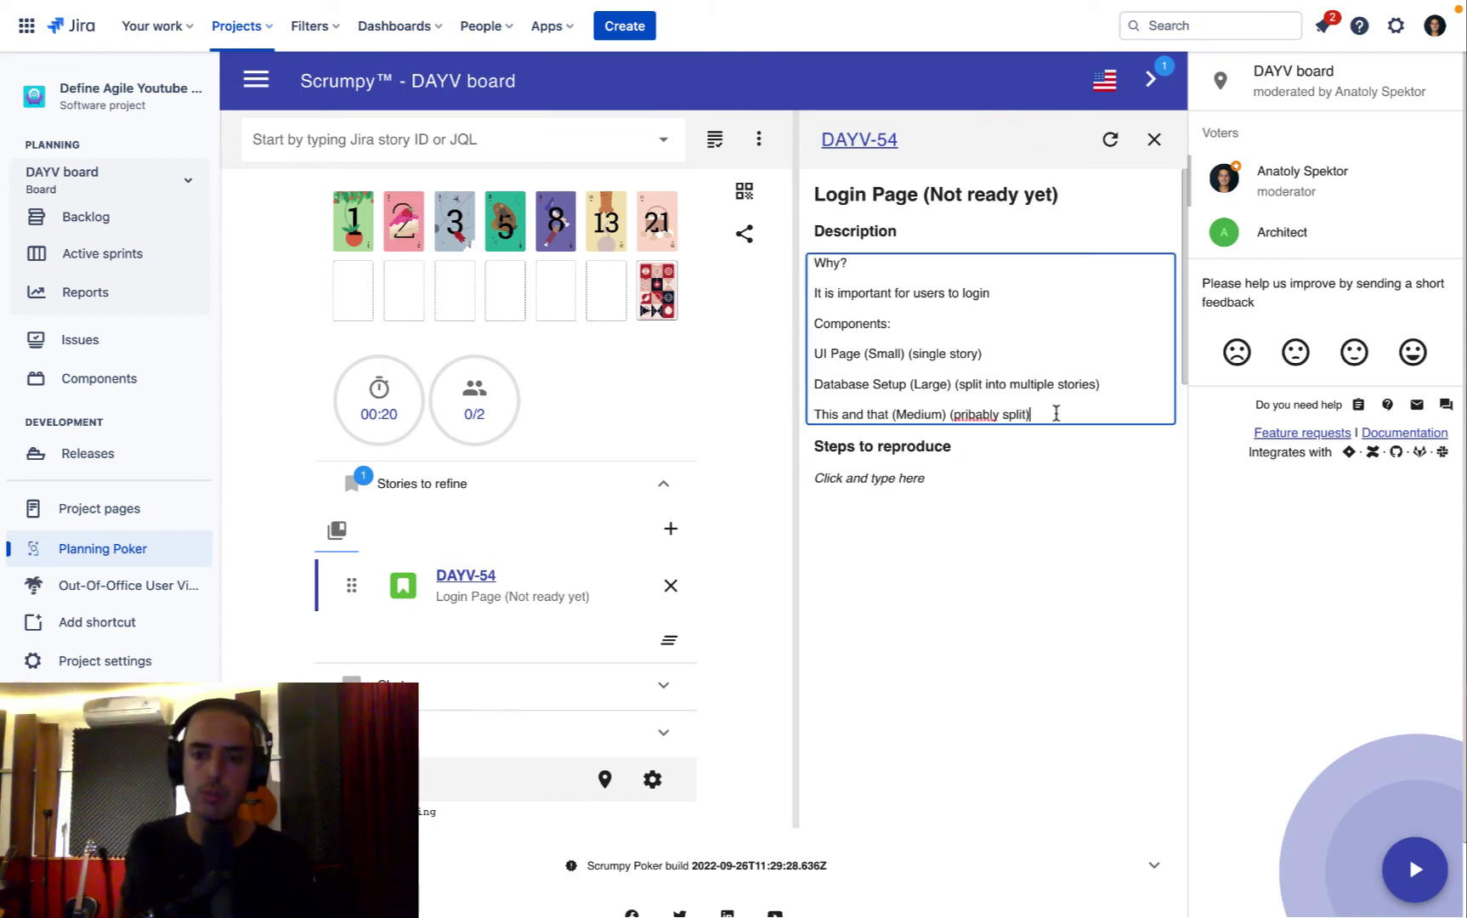
click(902, 479)
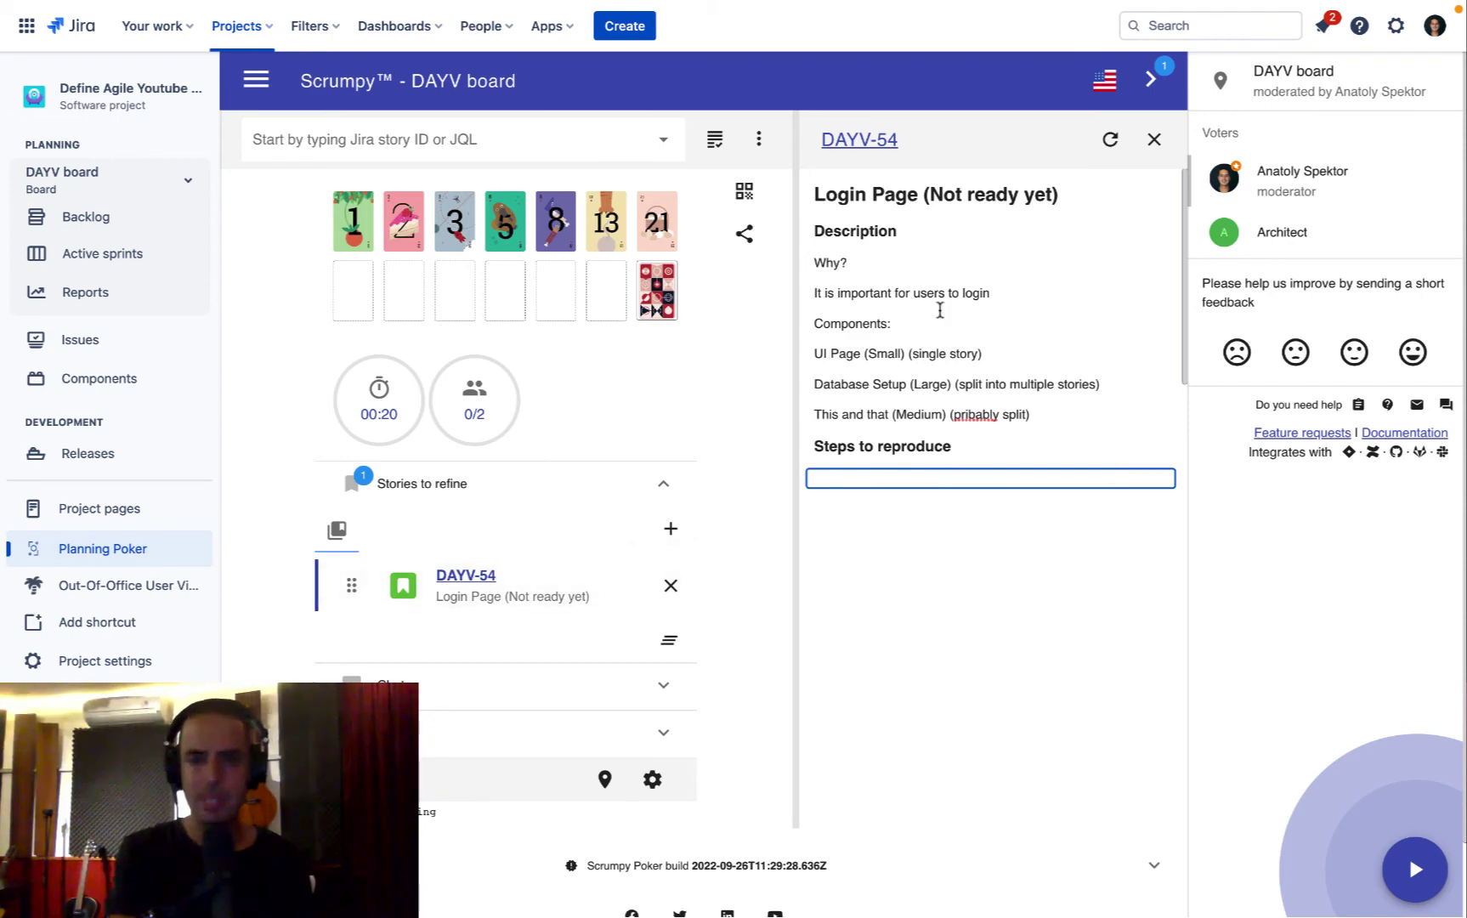
Open the game's card settings, try the Fingers (0-10) numbering sequence, and set the sequence to Tens (0-100).
click(760, 140)
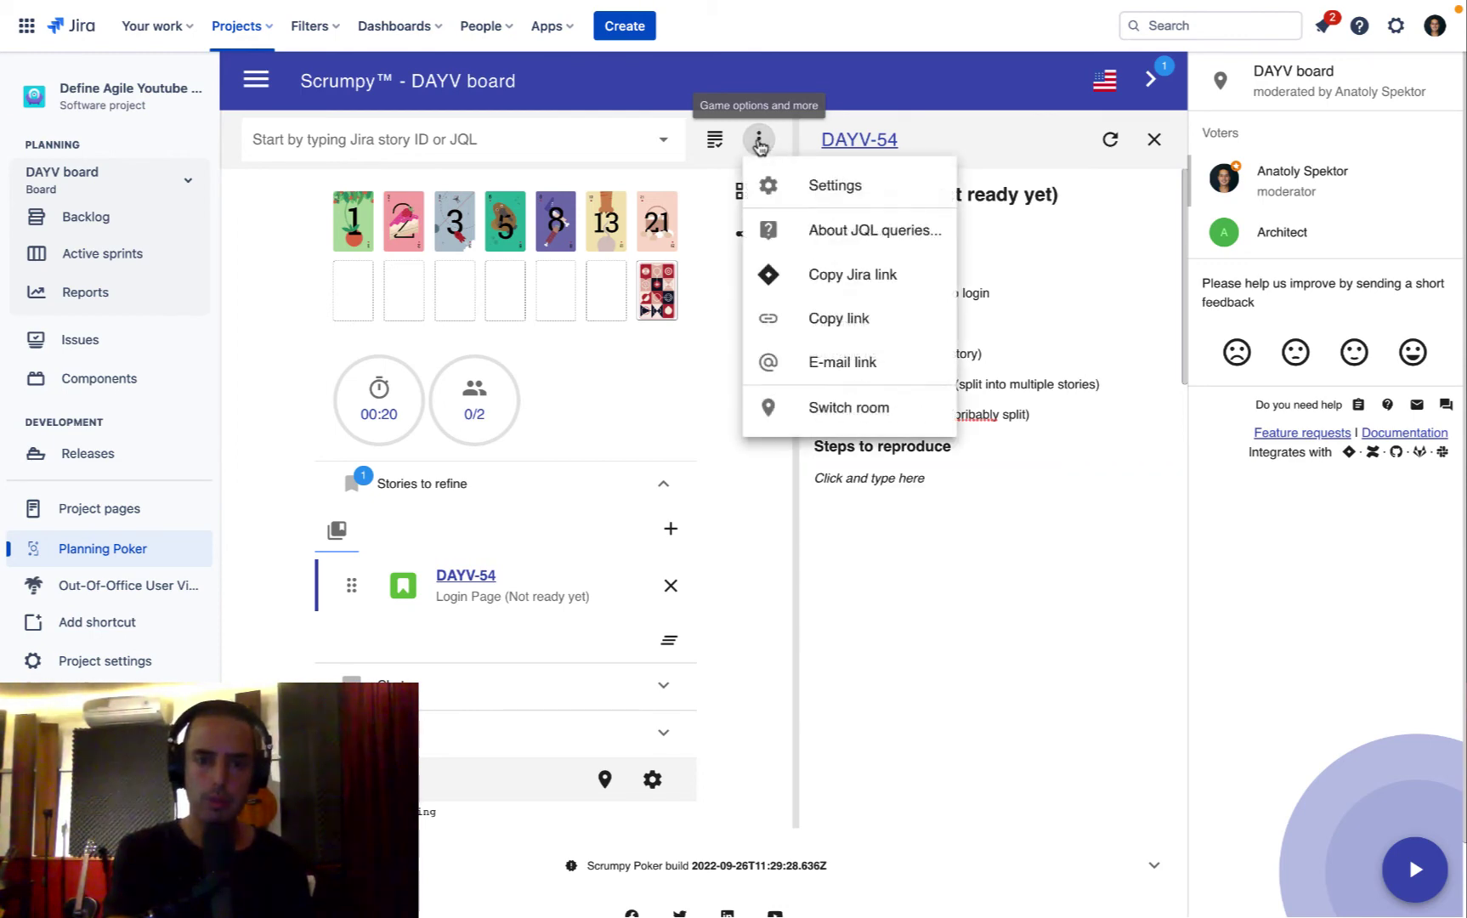
click(829, 200)
click(832, 192)
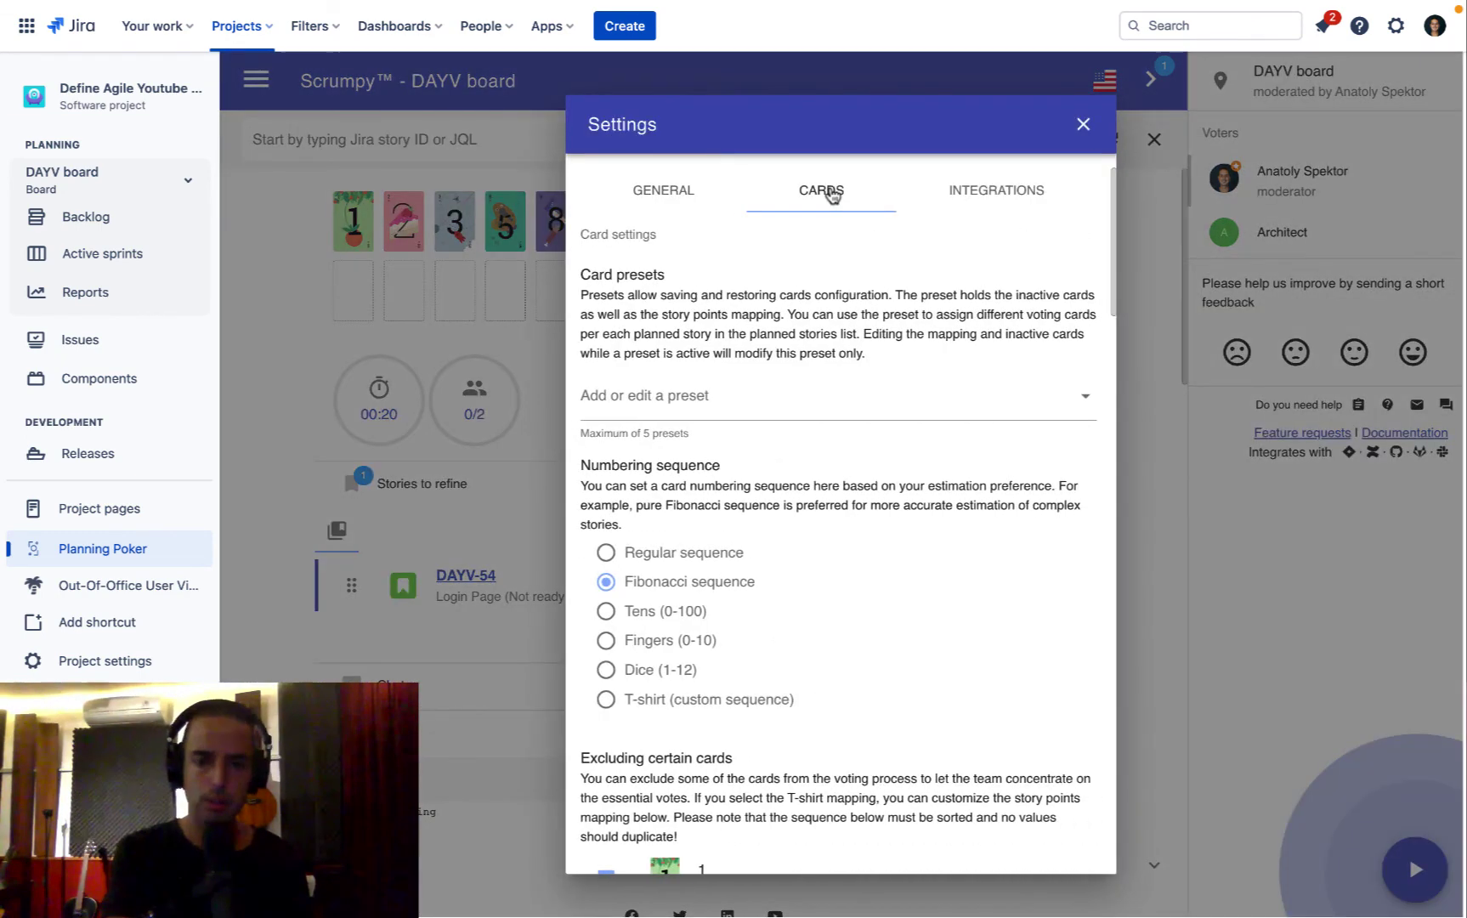
scroll(750, 430, down, 4)
scroll(747, 426, up, 2)
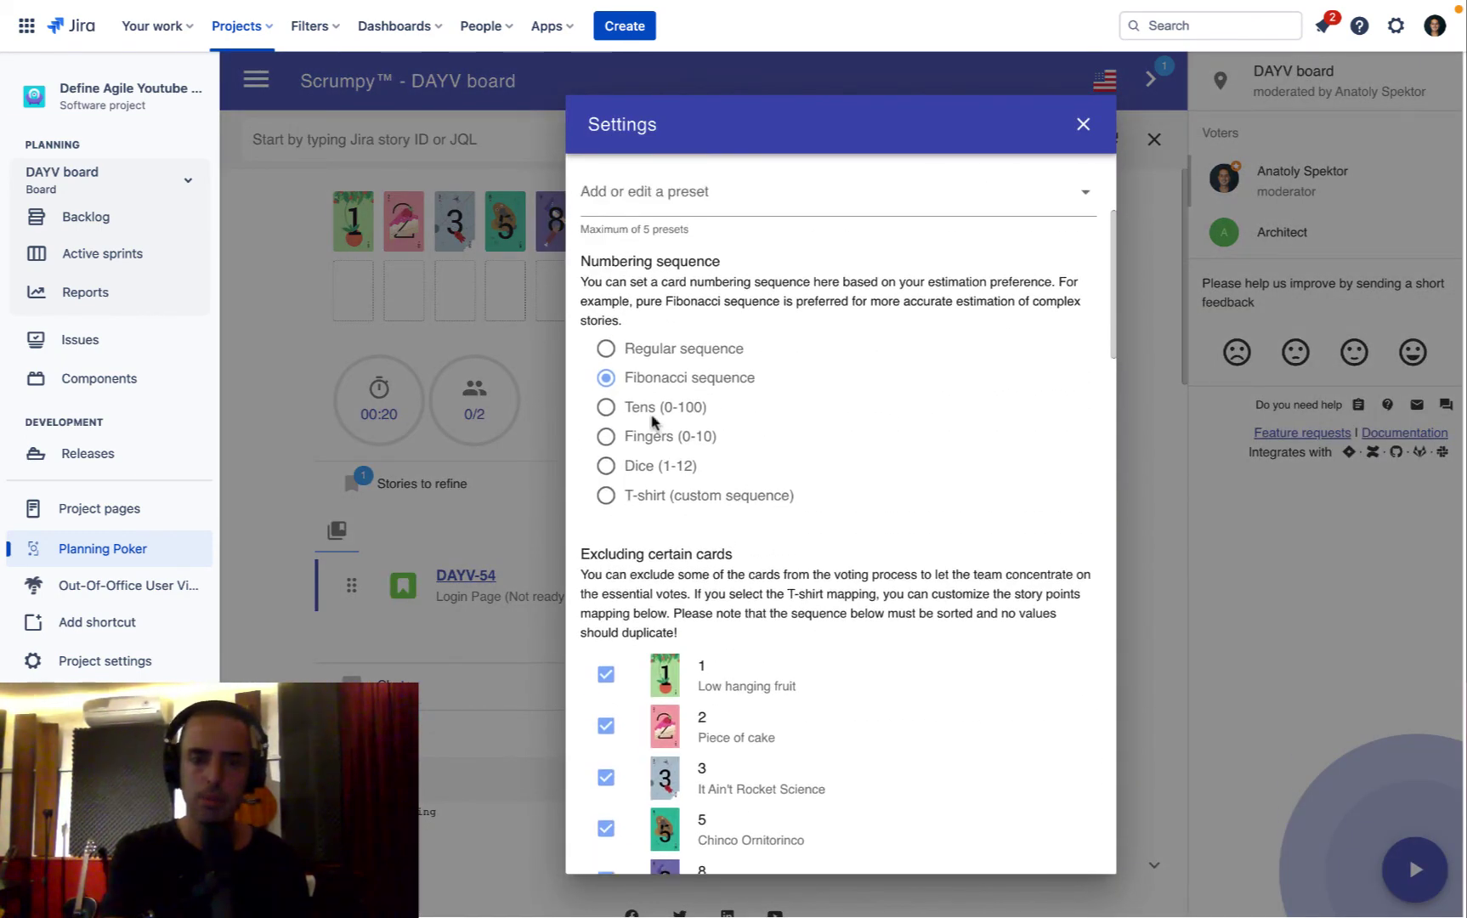
click(605, 436)
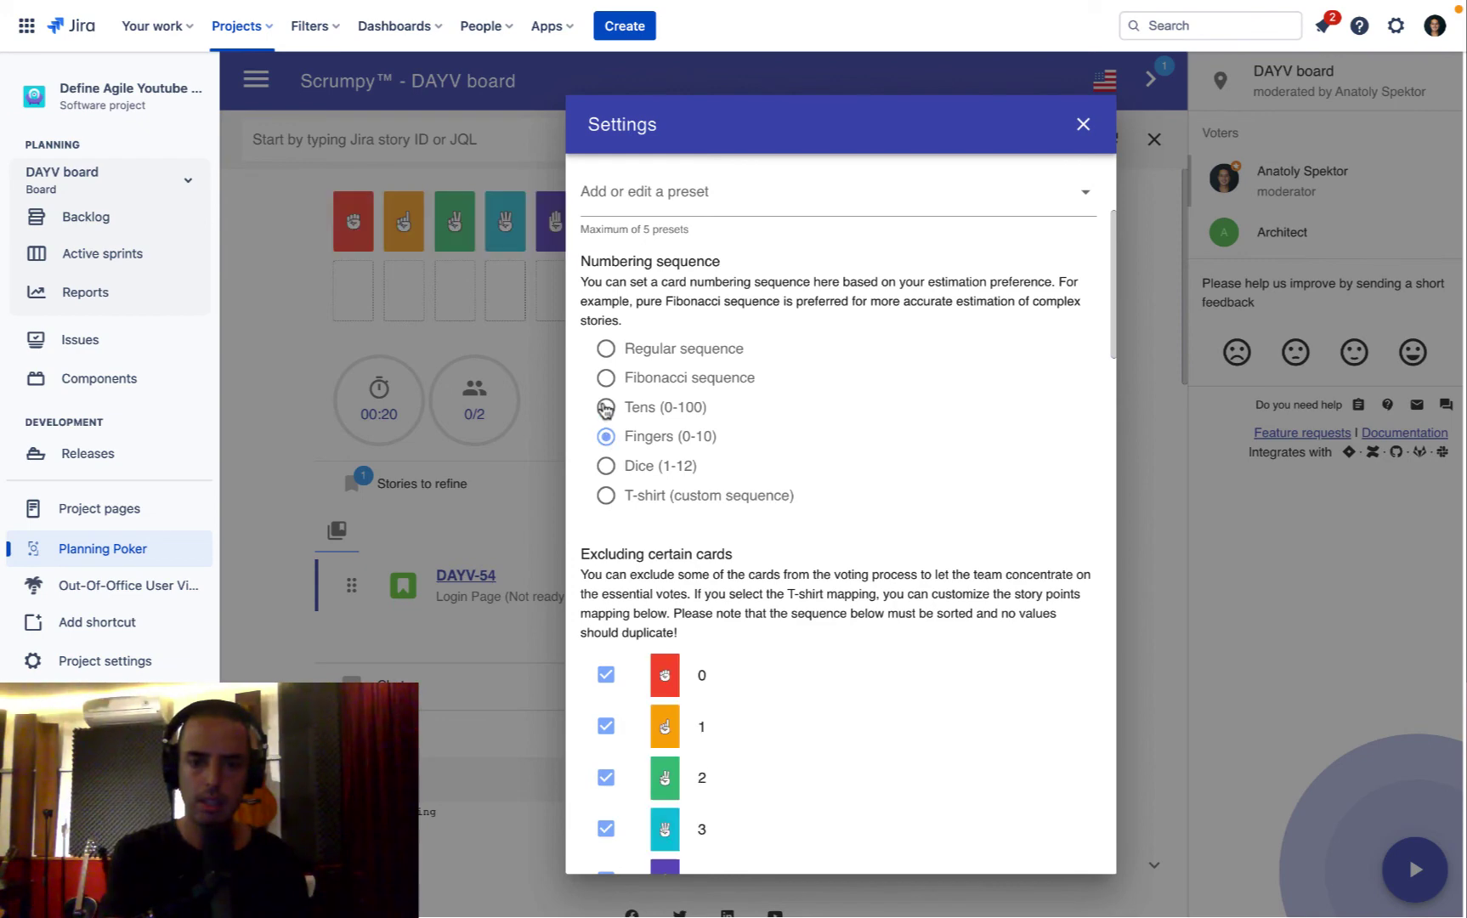
click(605, 408)
Include the 70, 80, 90 and 100 cards in the voting deck of the Tens sequence.
scroll(622, 541, down, 2)
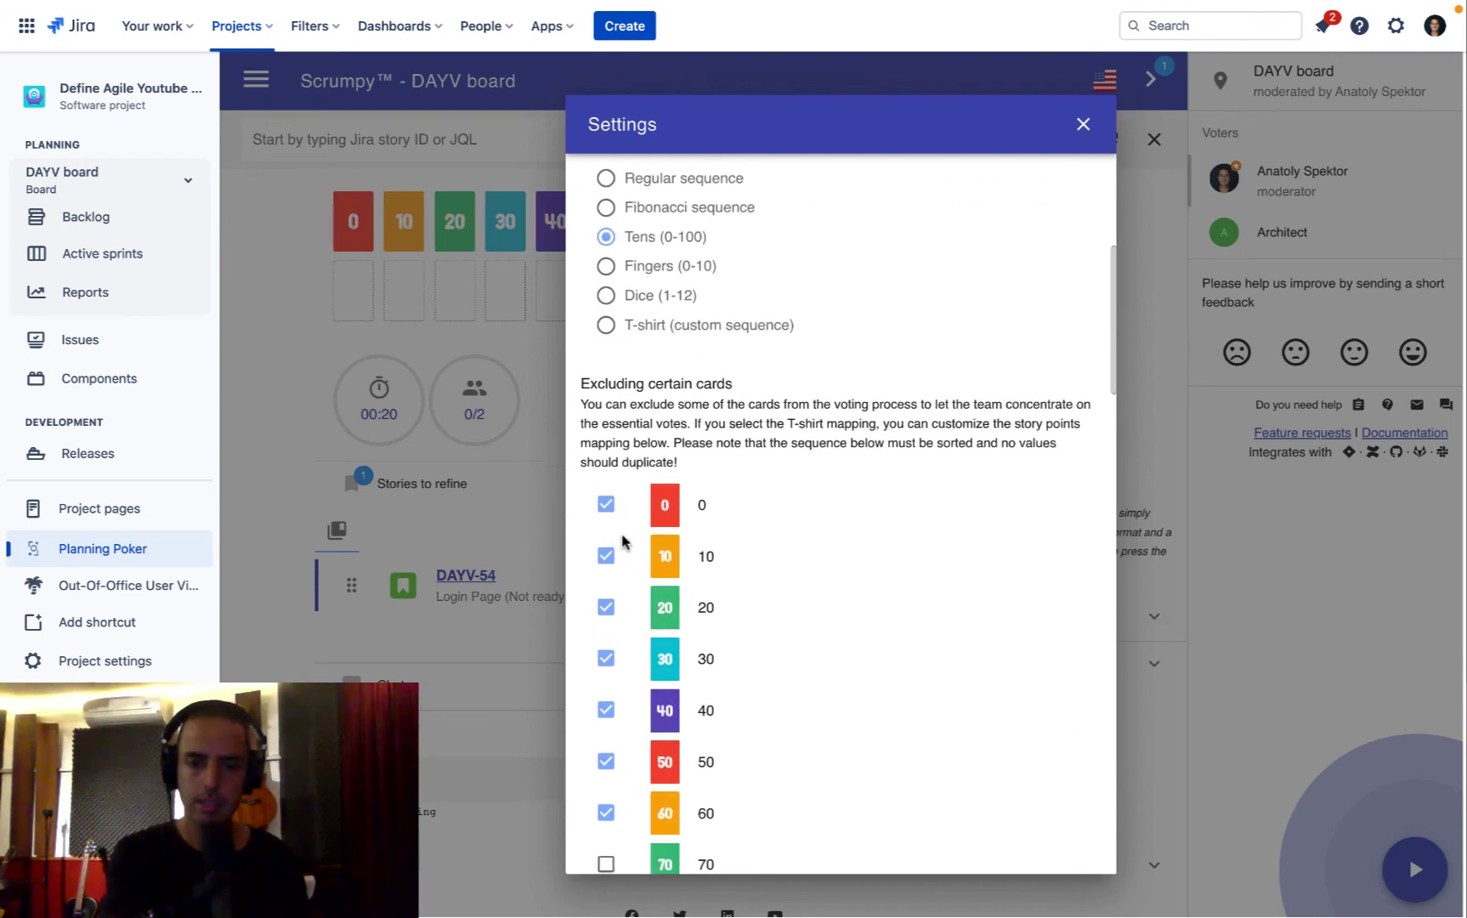
scroll(622, 541, down, 5)
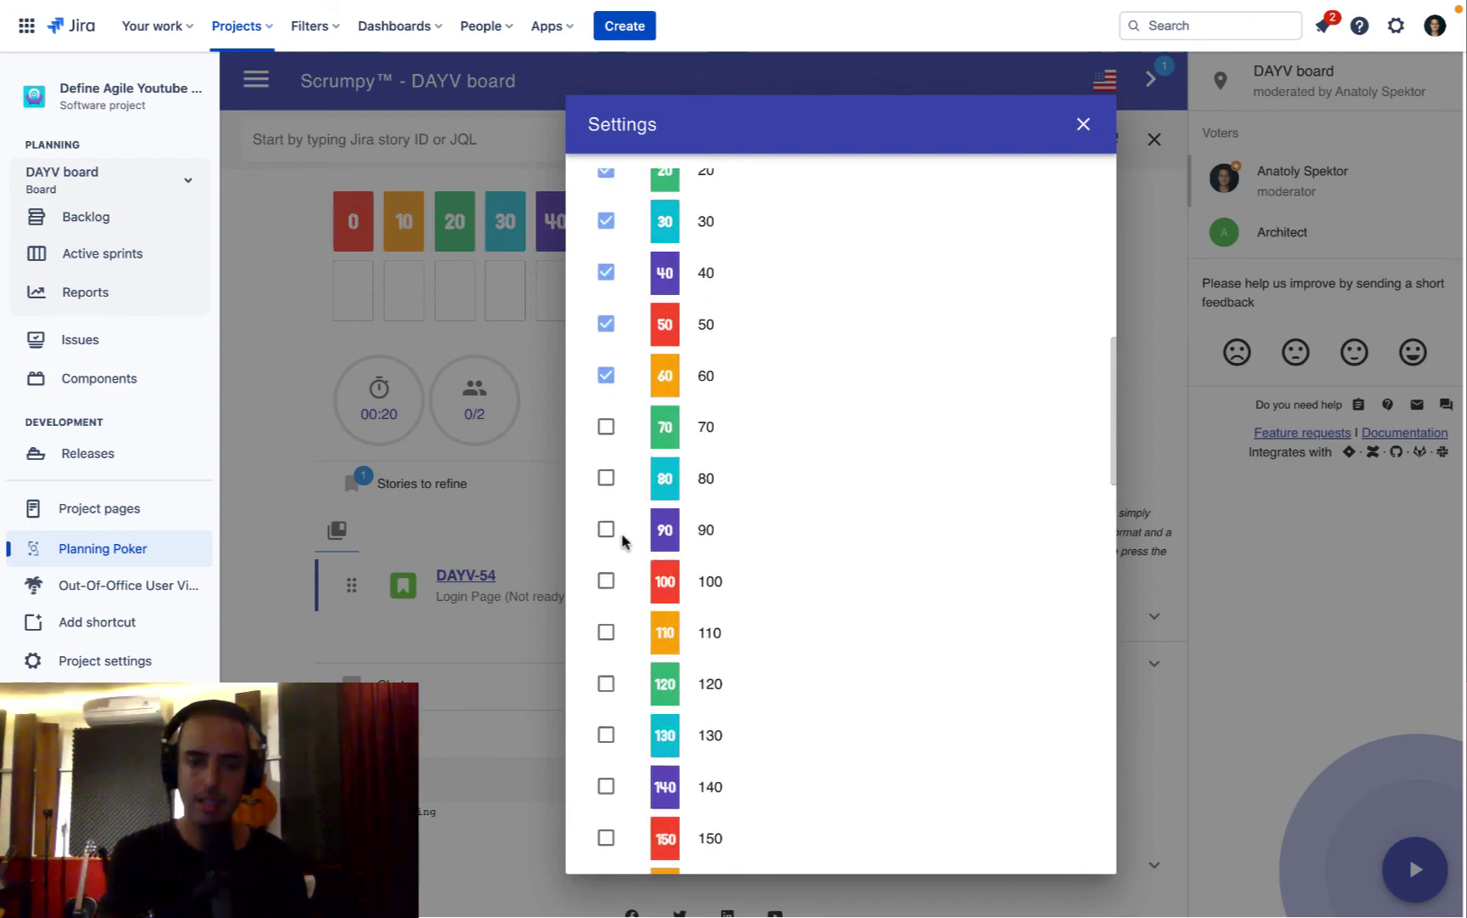
scroll(622, 540, up, 3)
click(605, 641)
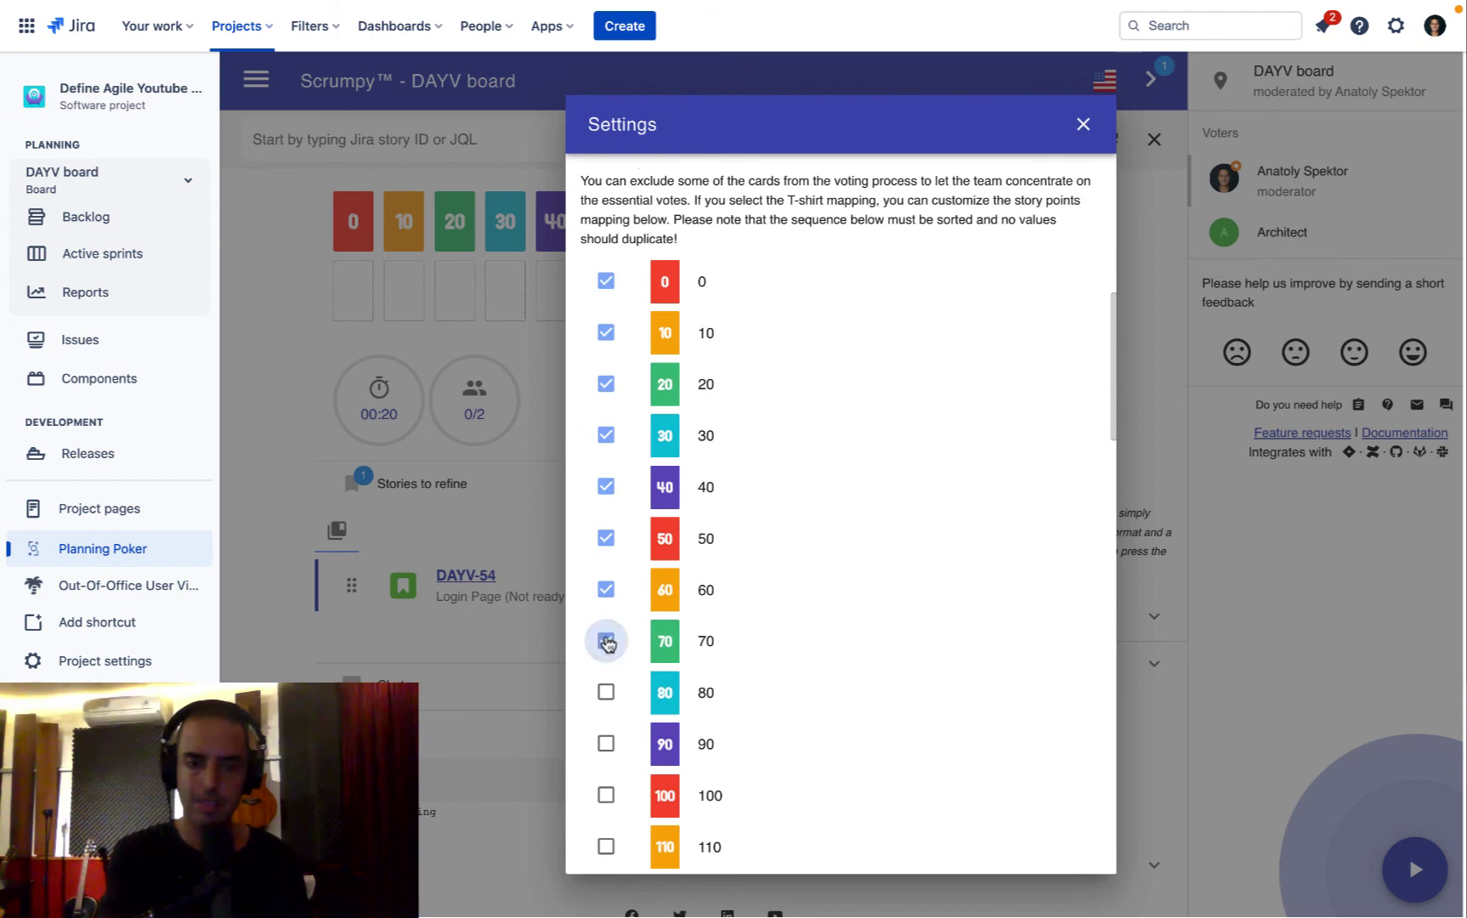
scroll(606, 677, down, 1)
click(606, 683)
click(607, 634)
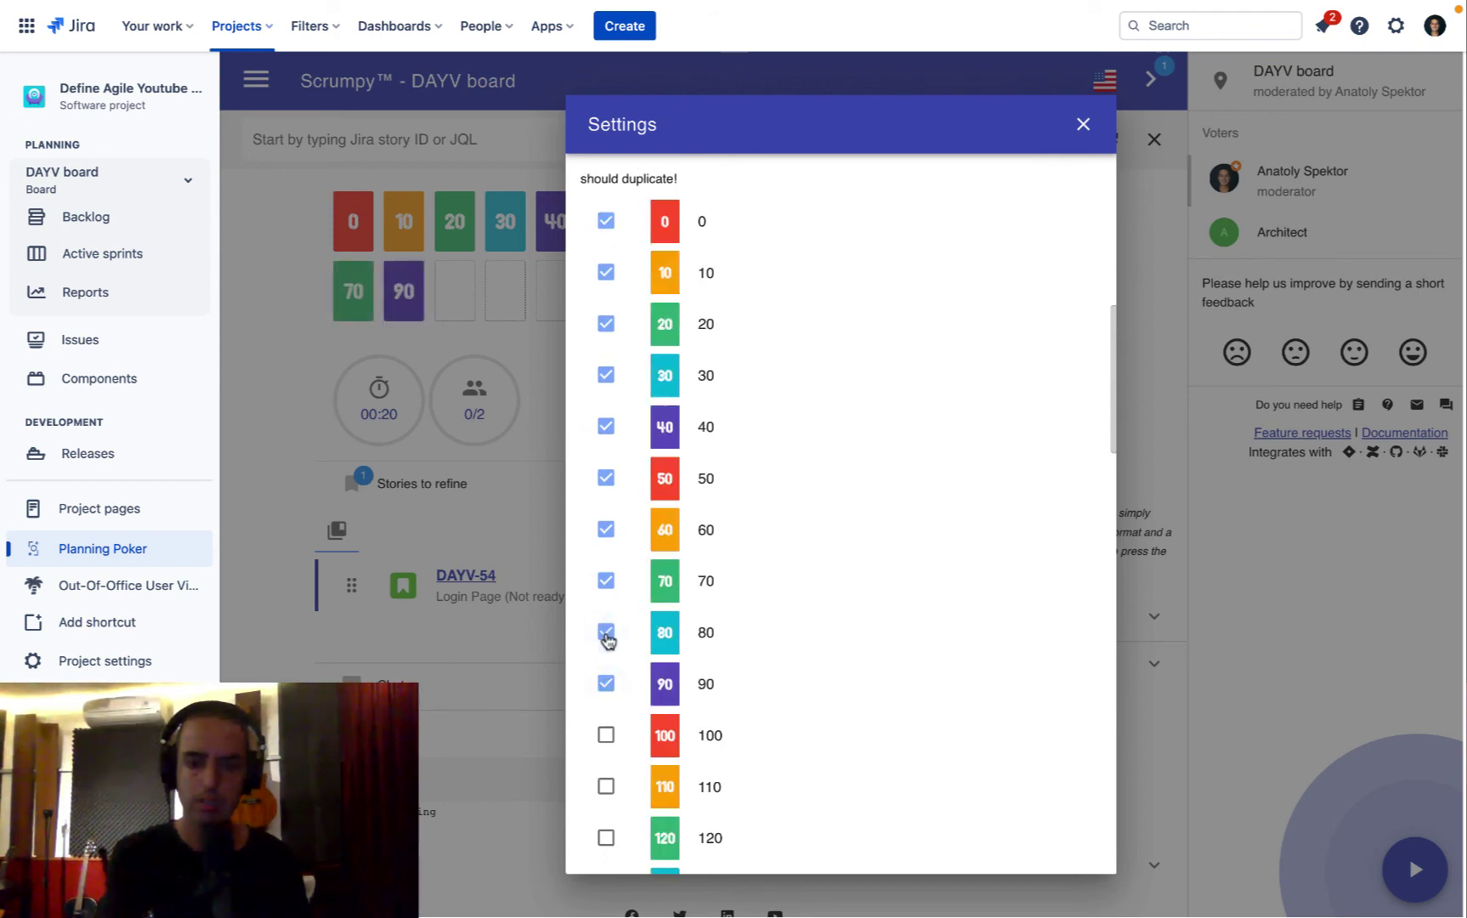
scroll(603, 727, down, 1)
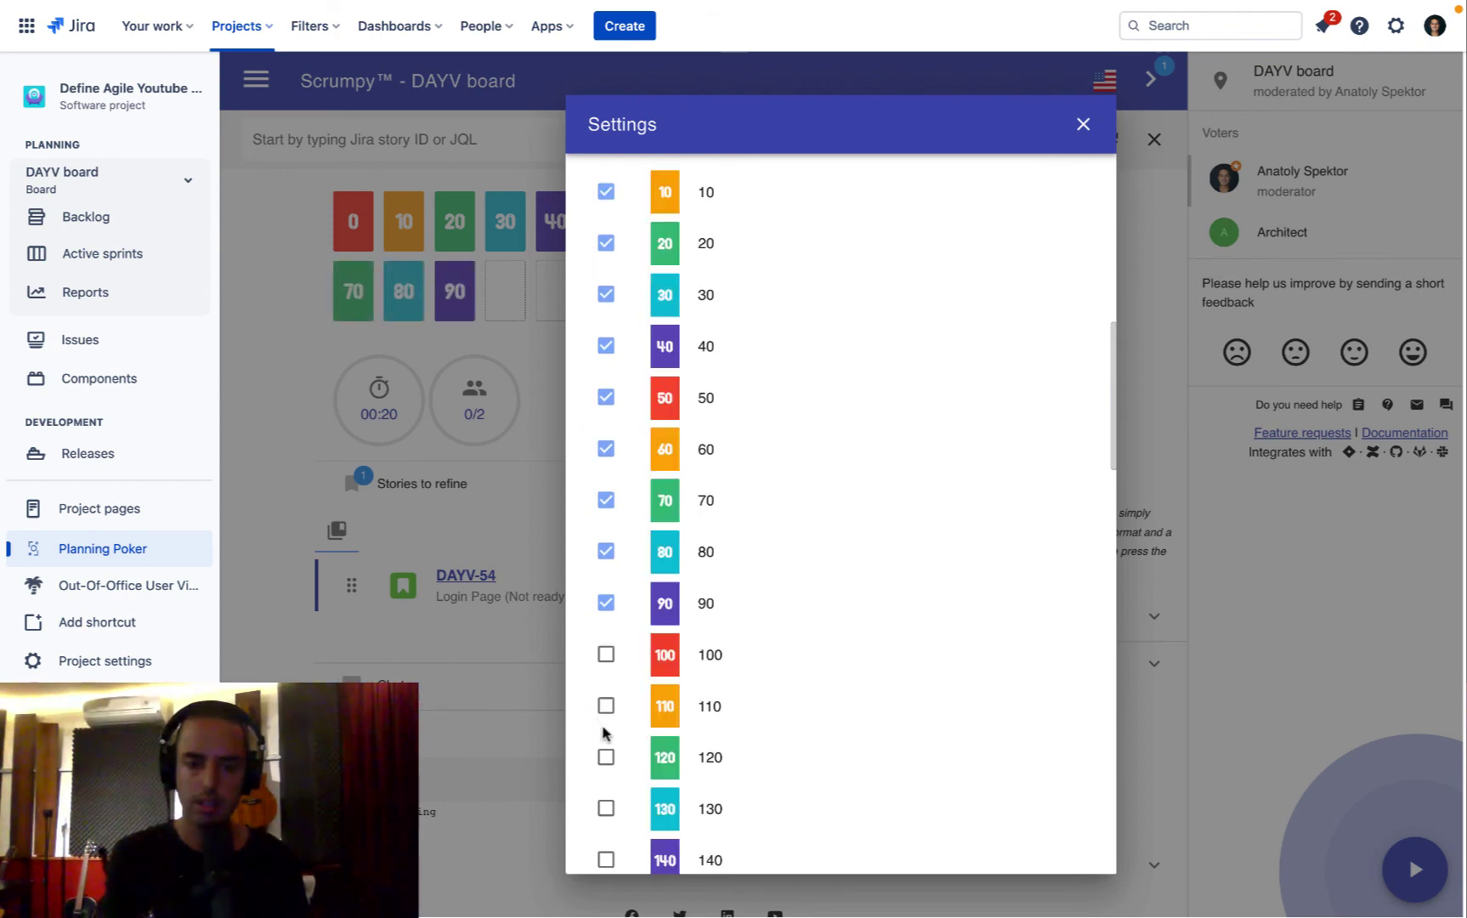
click(606, 661)
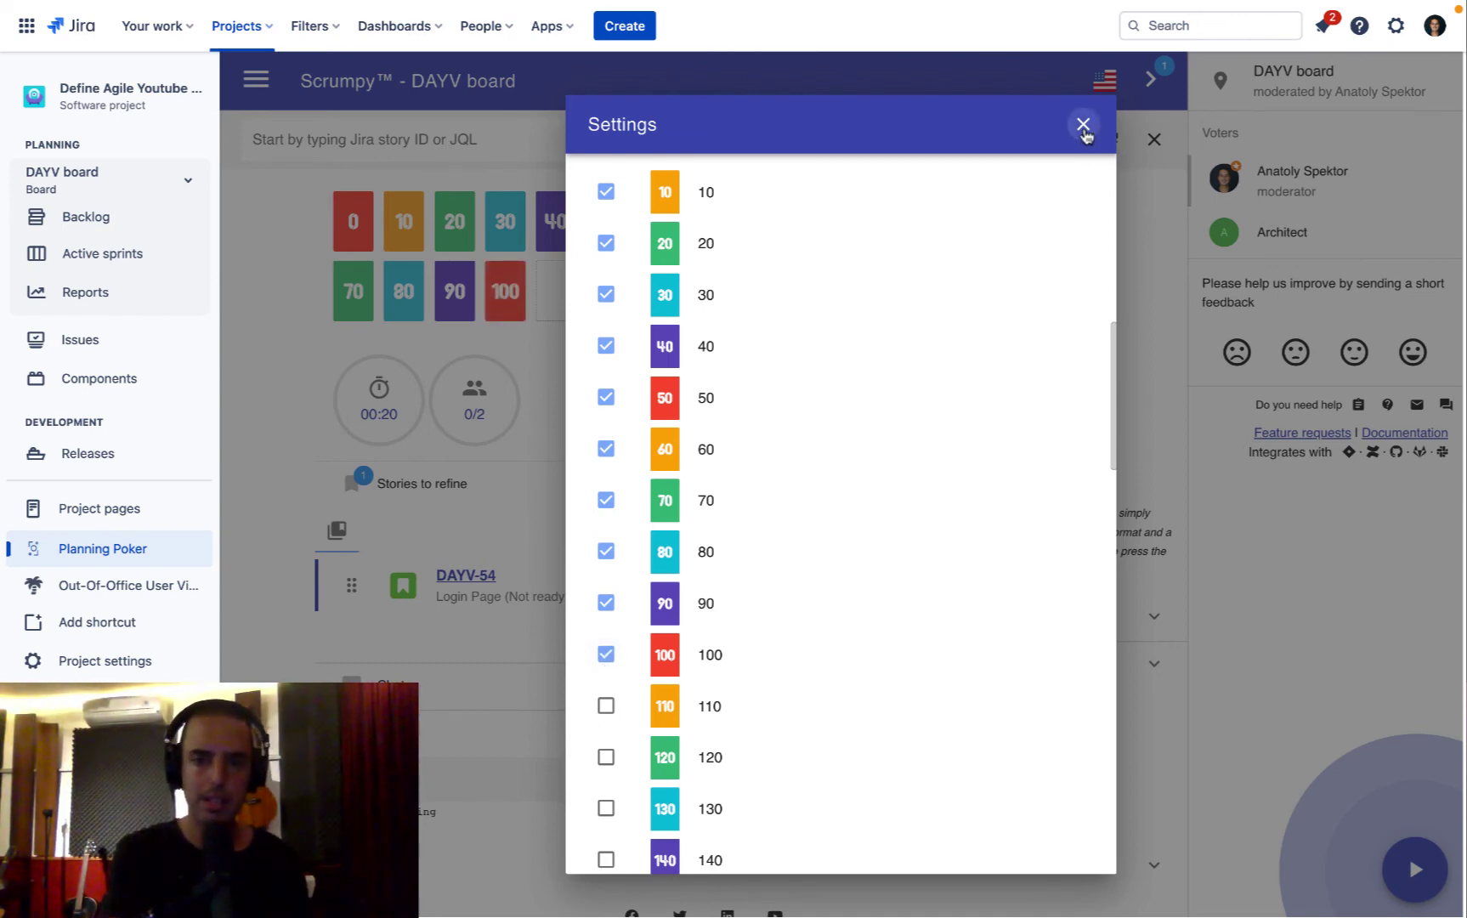
Look at the card presets option above the numbering sequence without adding a preset, and close the settings.
scroll(941, 649, up, 10)
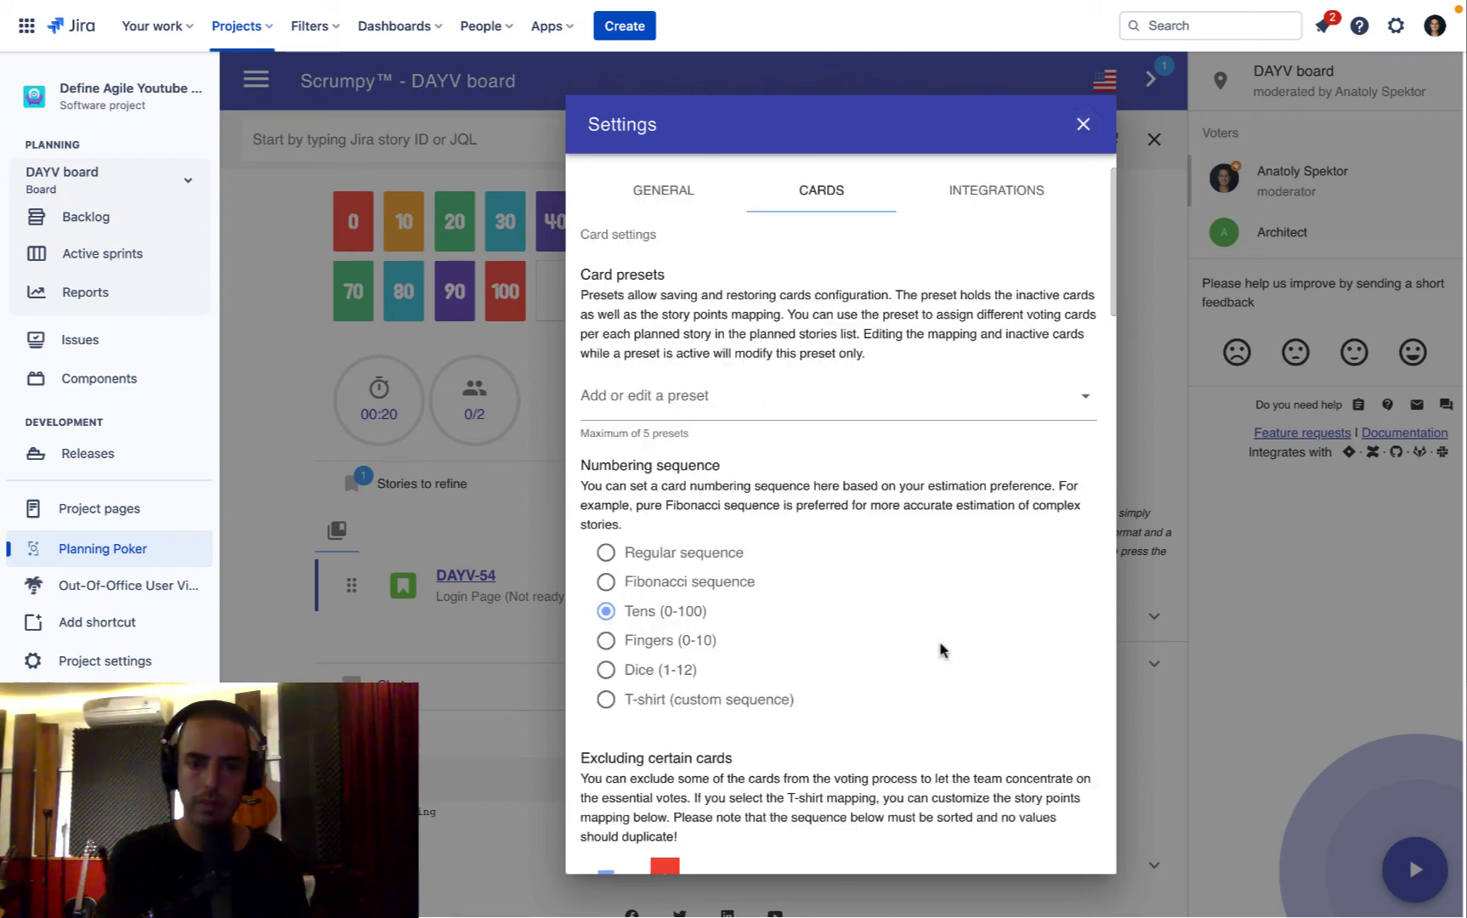
click(1046, 414)
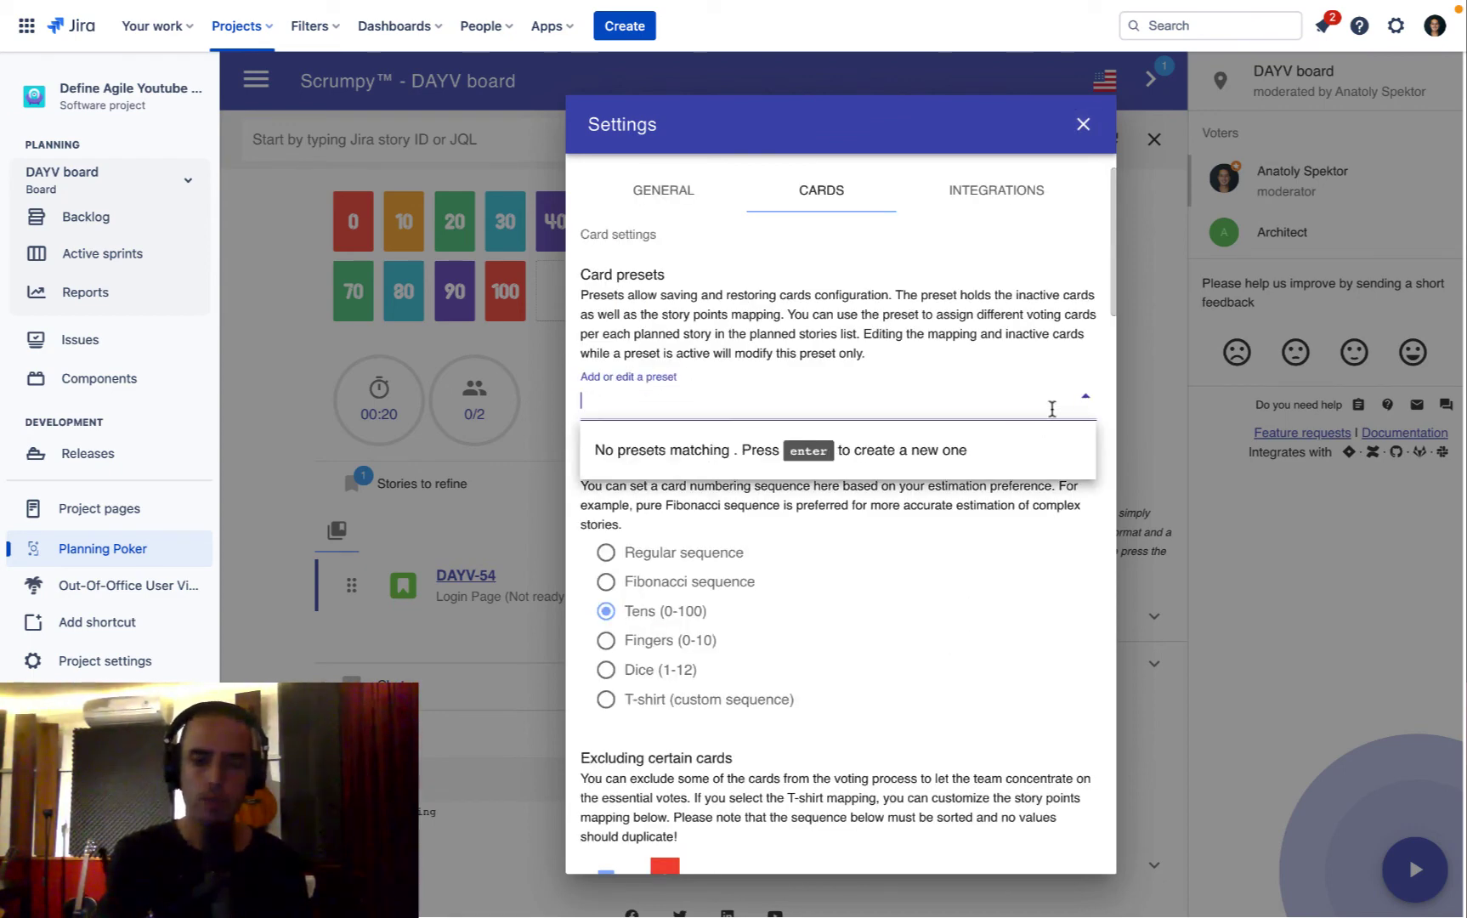
click(992, 564)
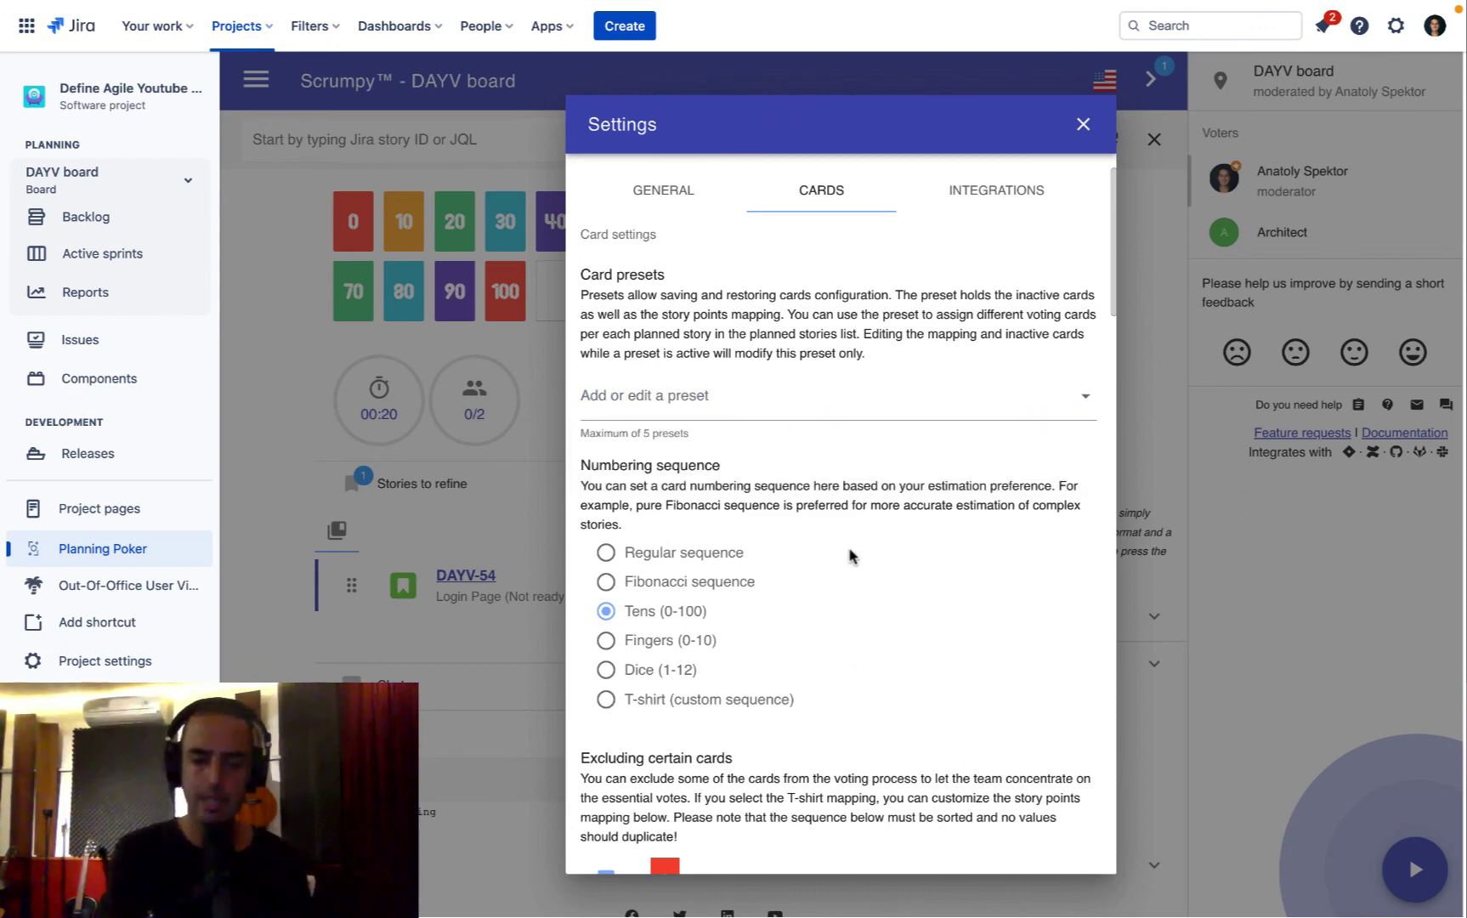
scroll(850, 557, down, 1)
scroll(867, 527, up, 1)
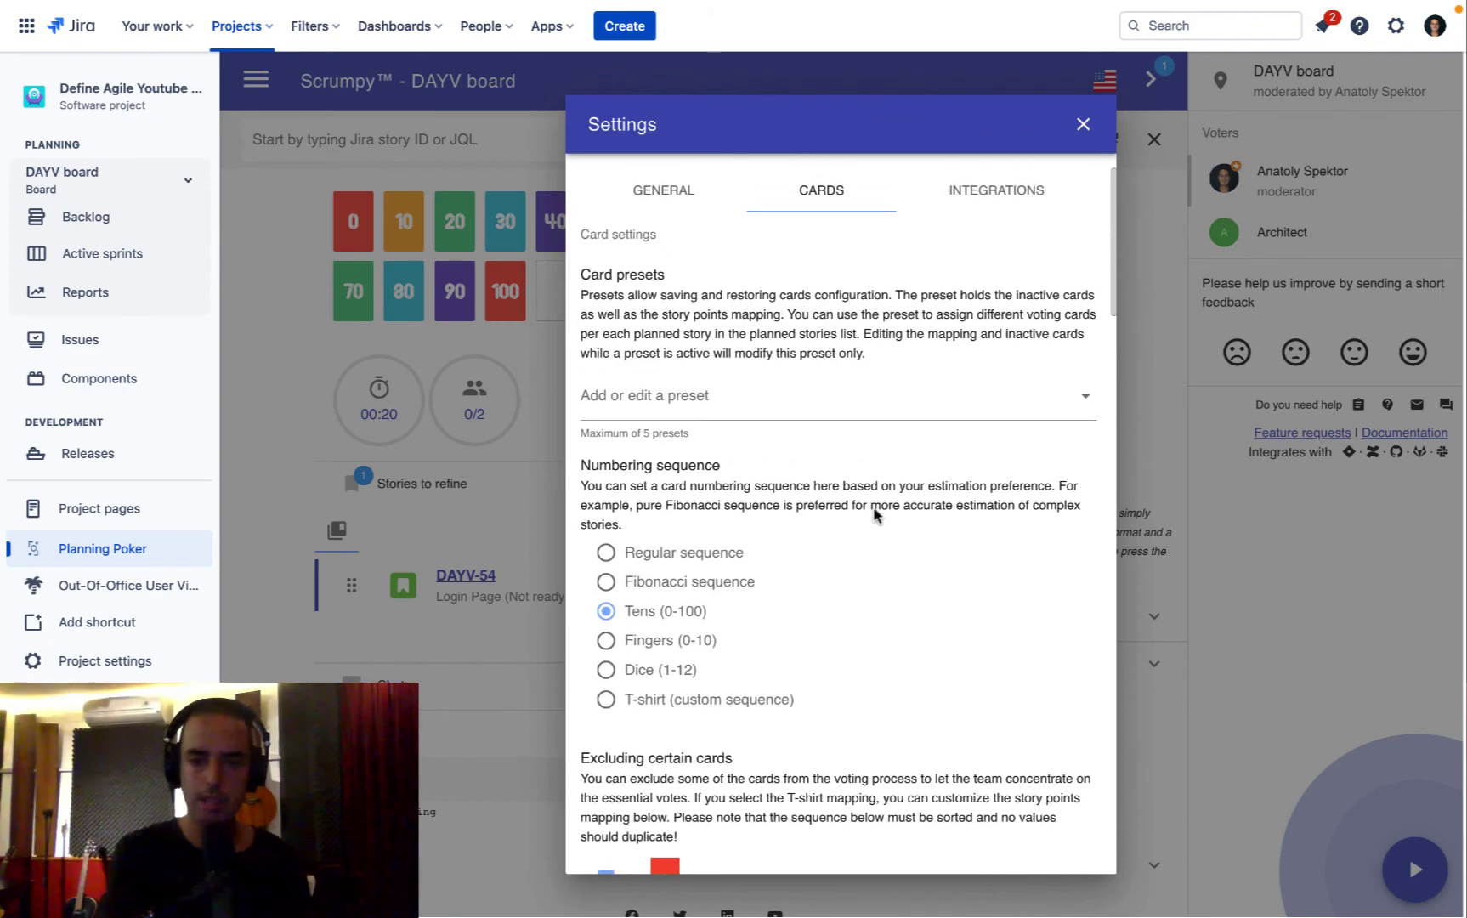
click(1083, 124)
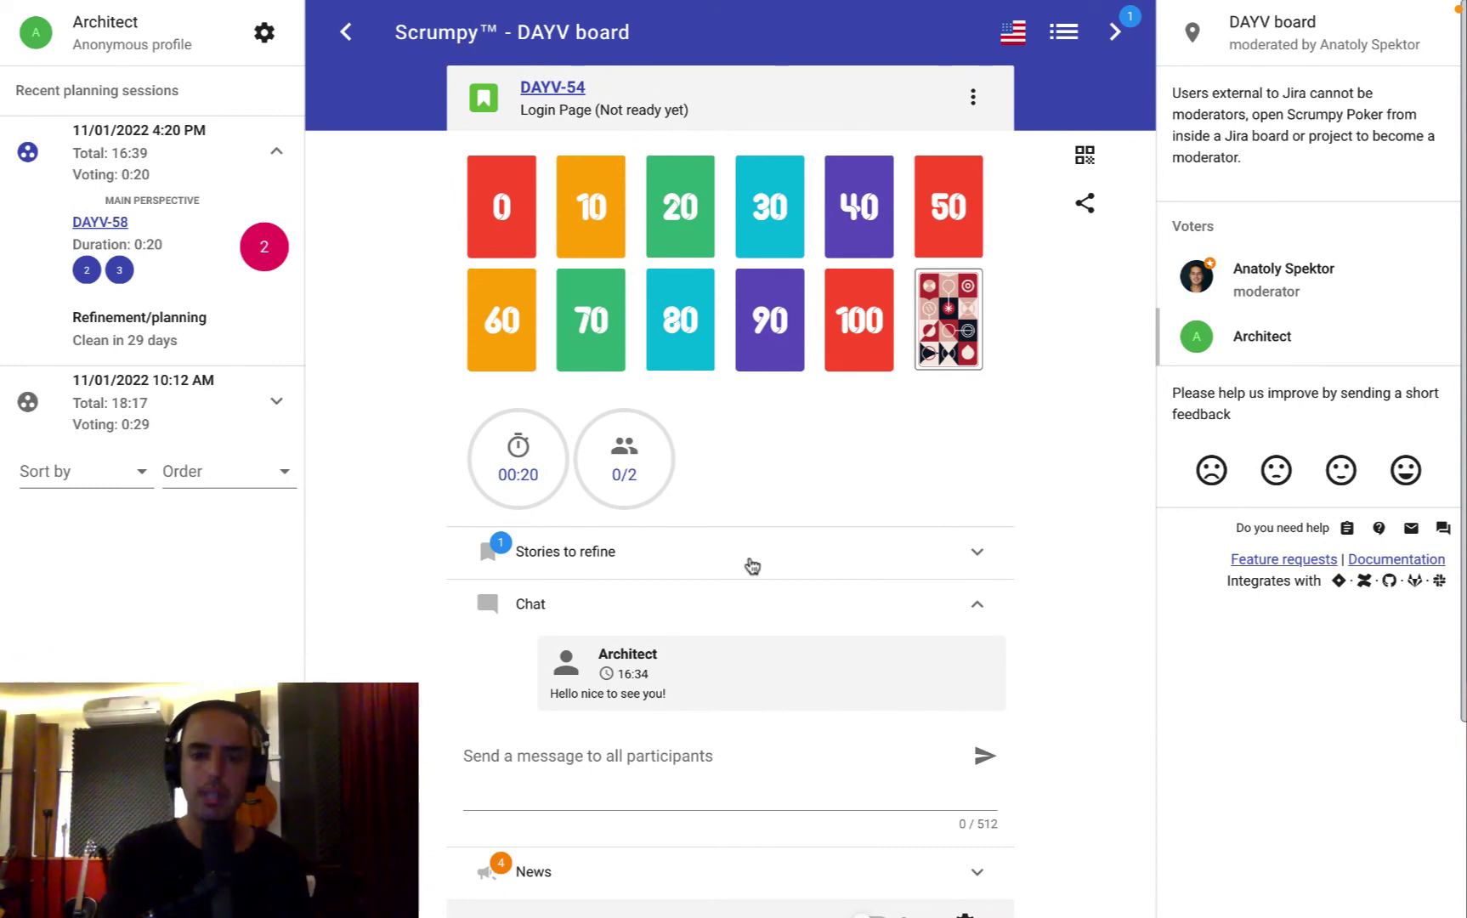
View the DAYV-54 story details beside the cards in the Architect's voter window and close them again.
click(1064, 35)
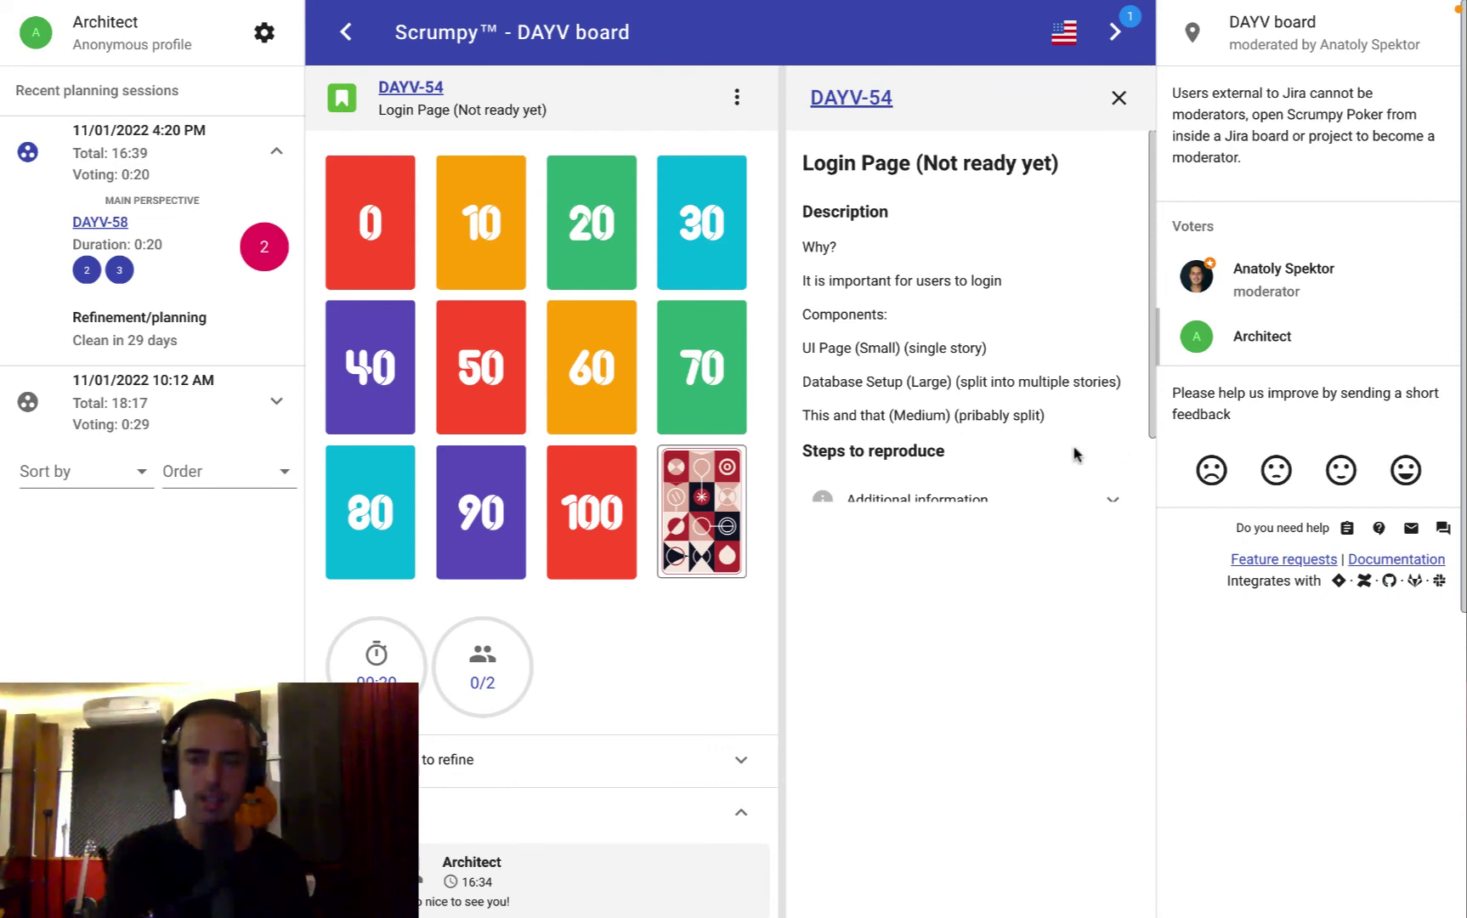
click(1119, 97)
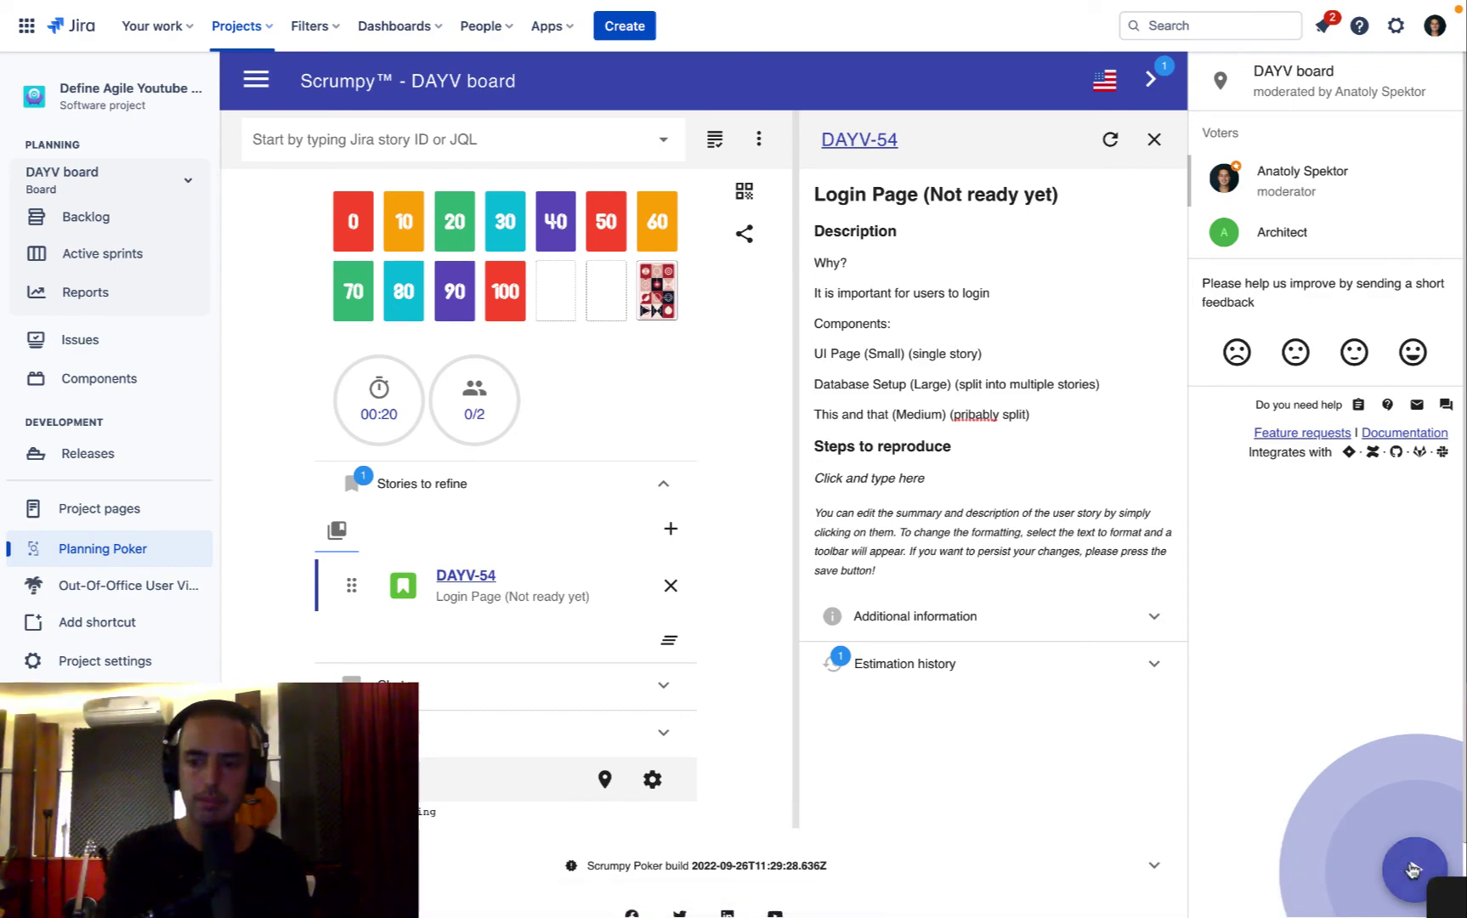
Run the vote on DAYV-54, casting 100 as Architect and 40 as moderator, and accept the result of 70.
click(1413, 869)
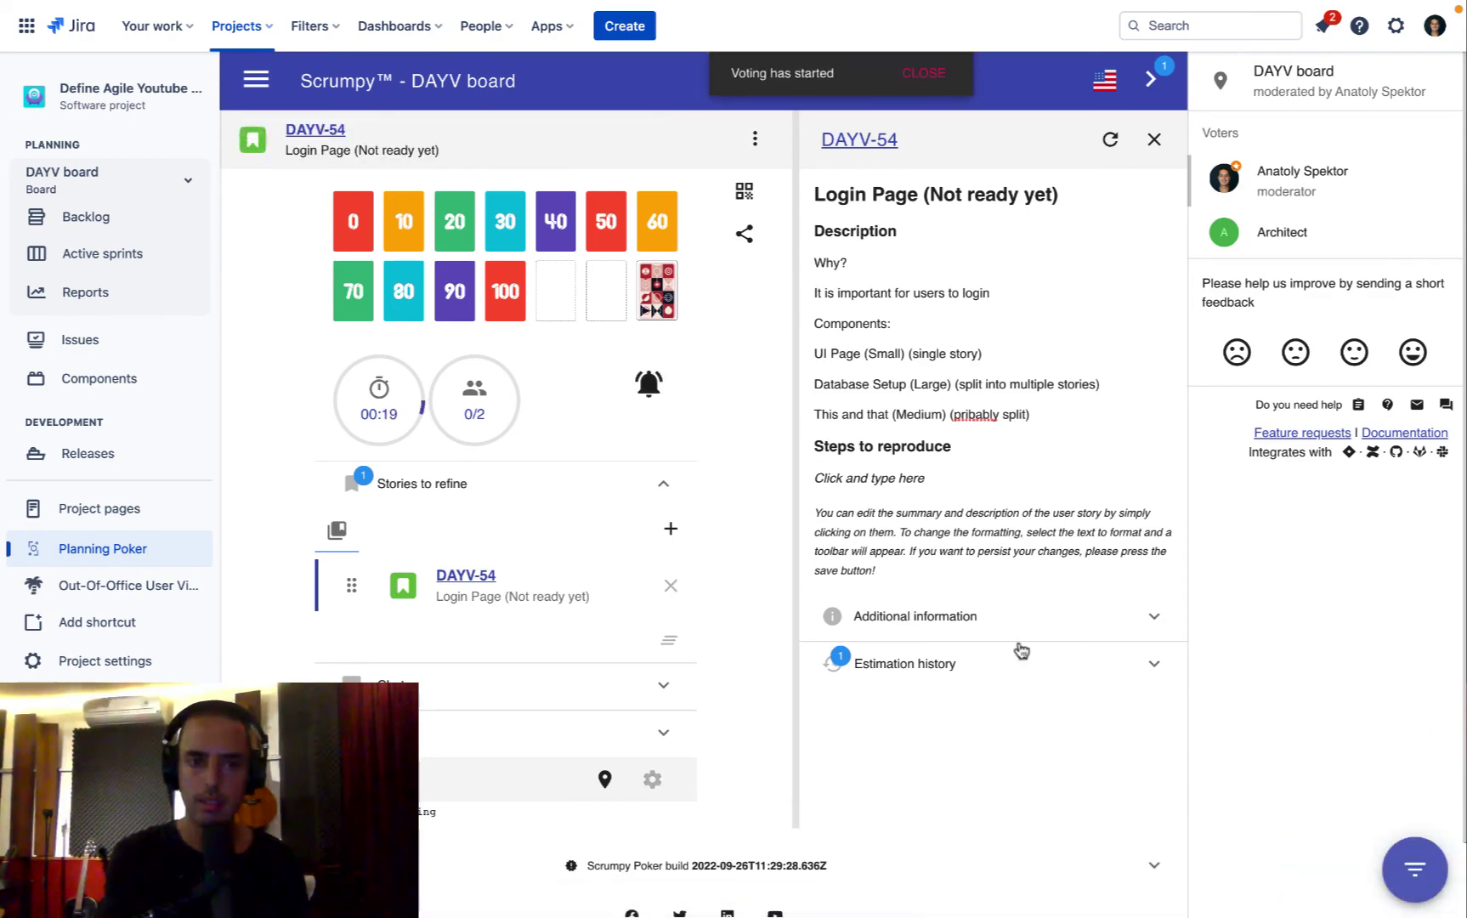
key(ctrl+Left)
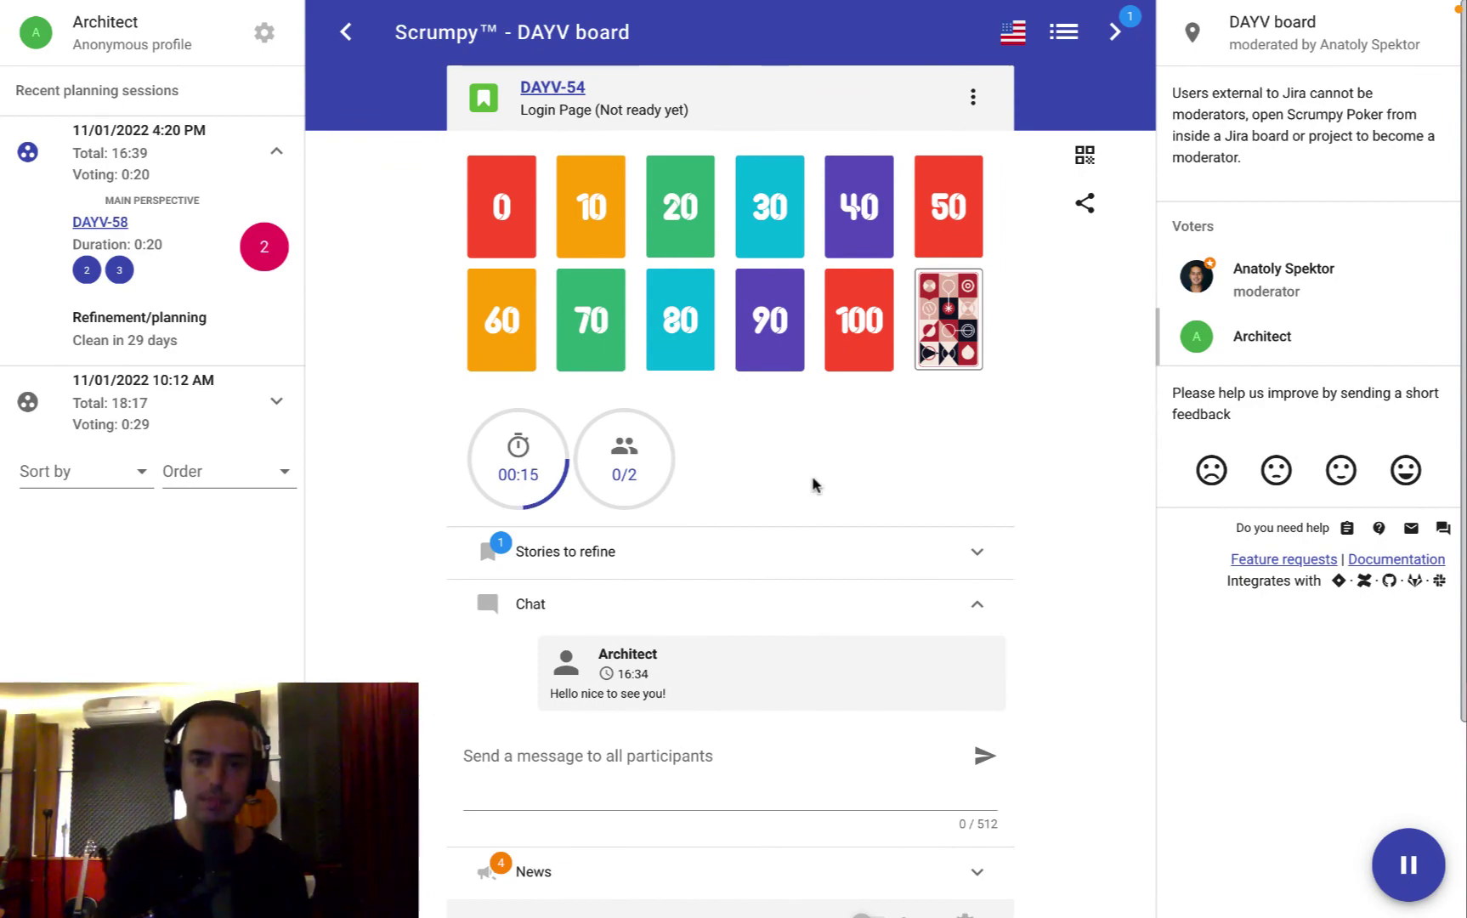
click(870, 325)
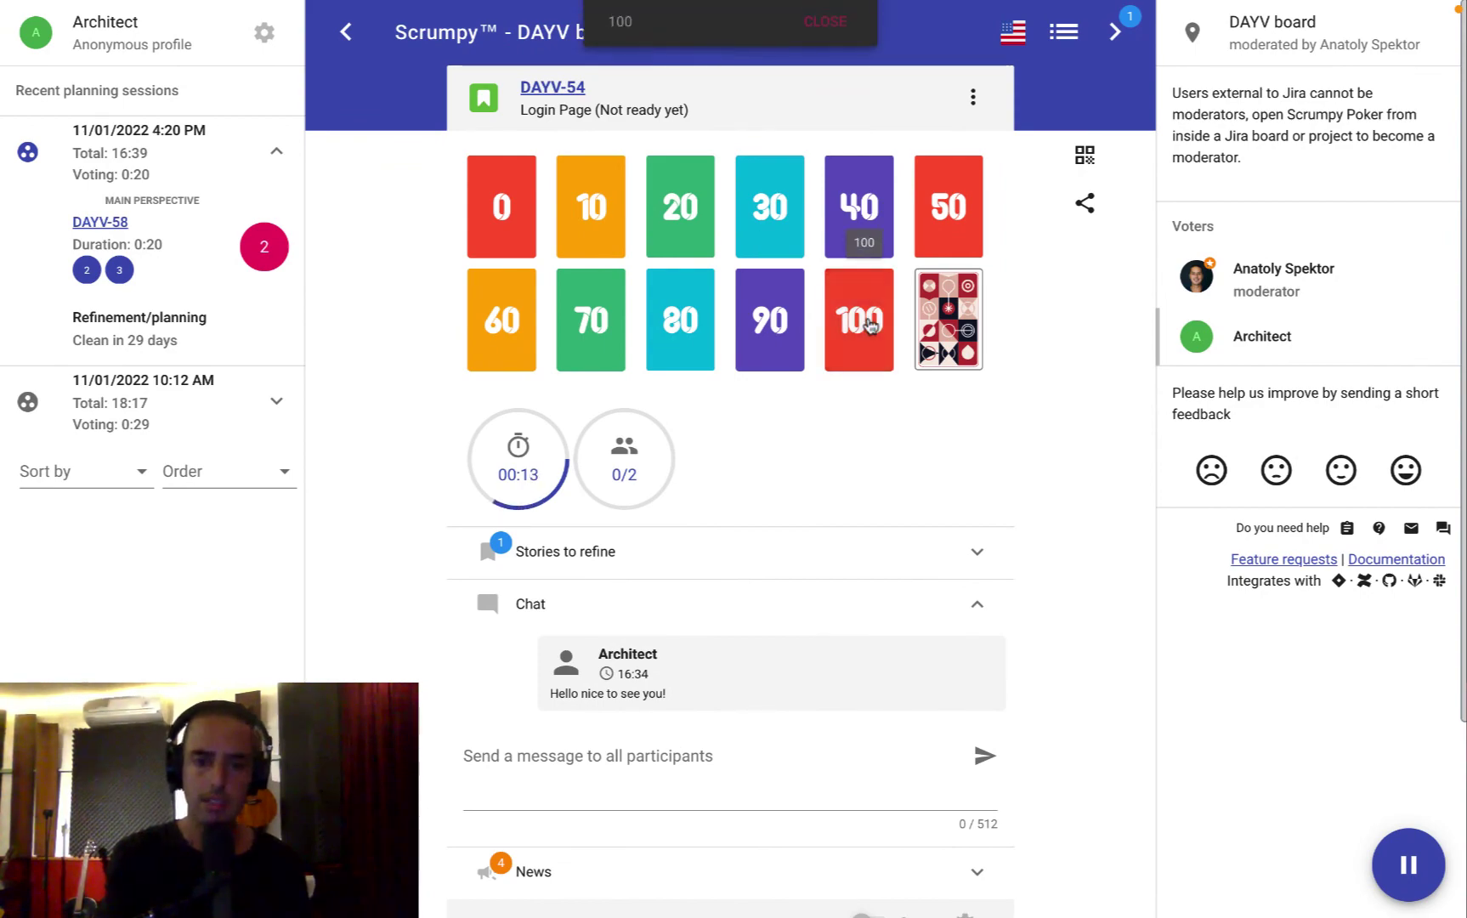
key(ctrl+Right)
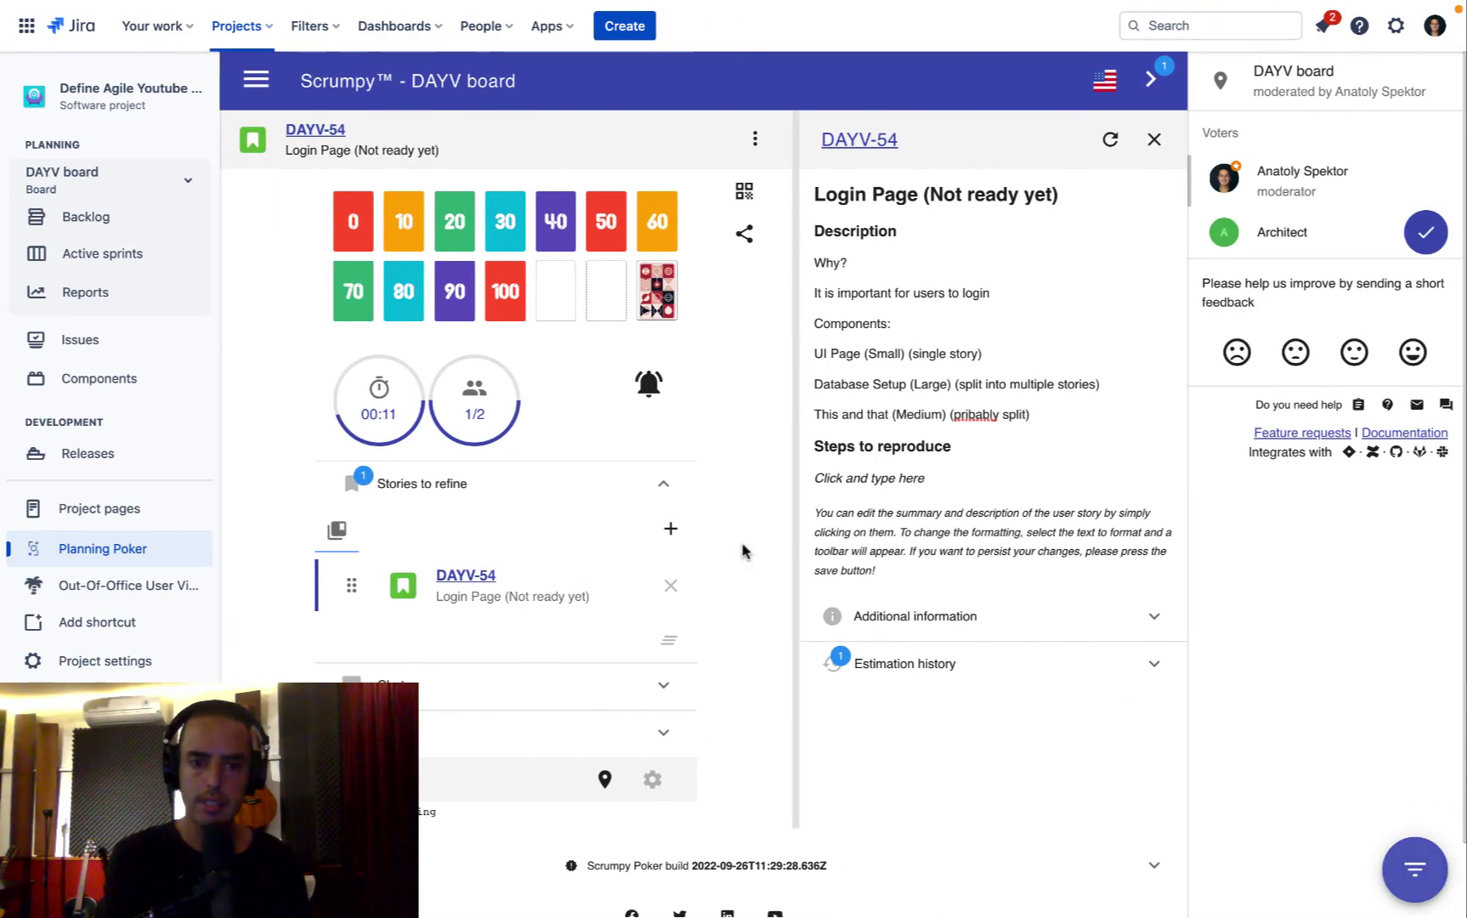
click(561, 224)
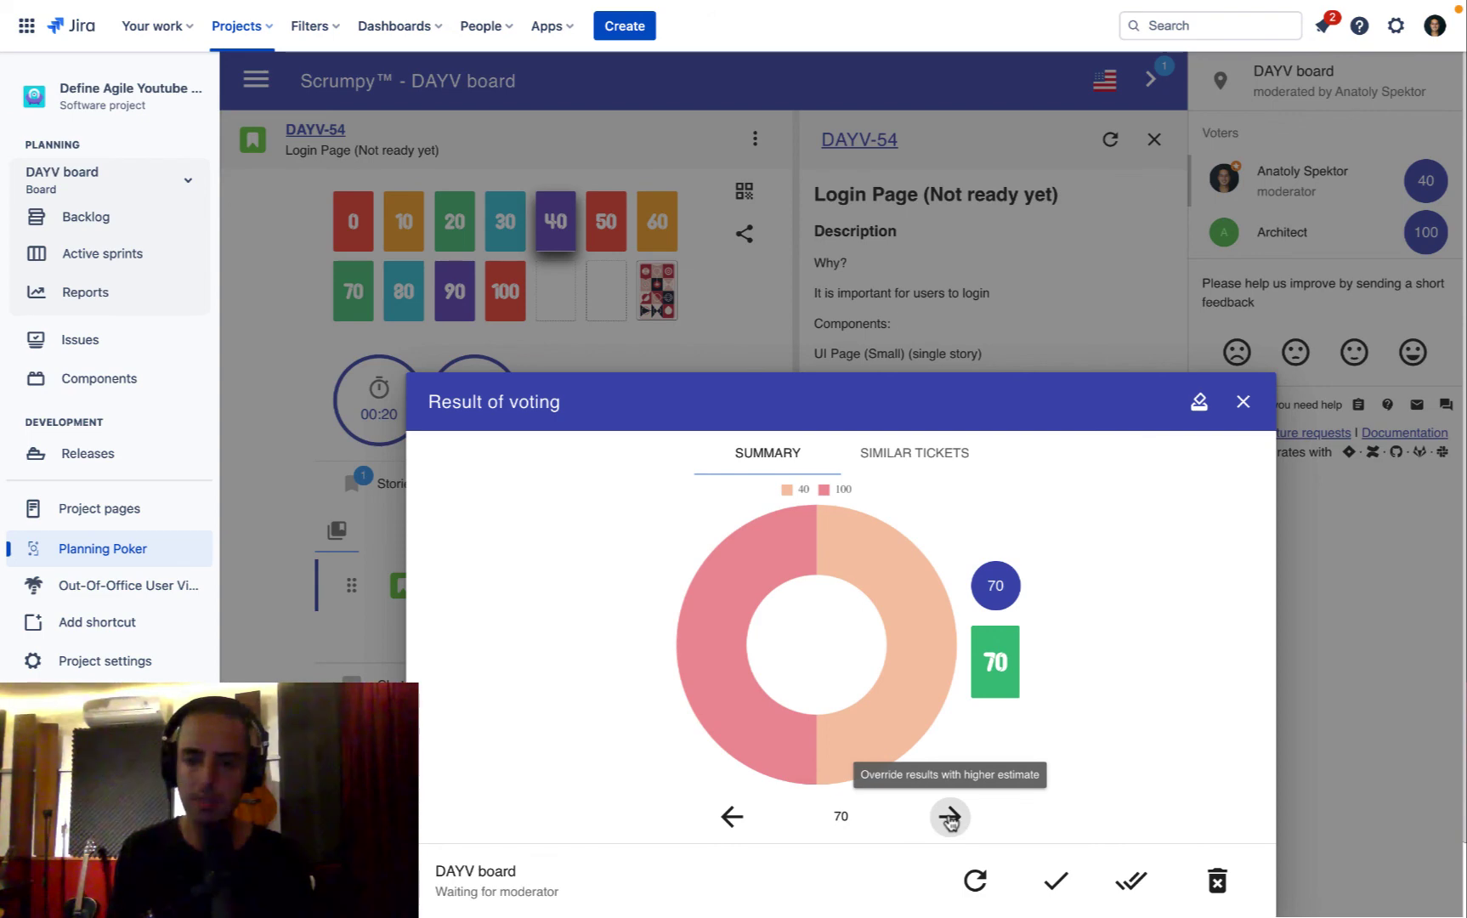
click(1057, 887)
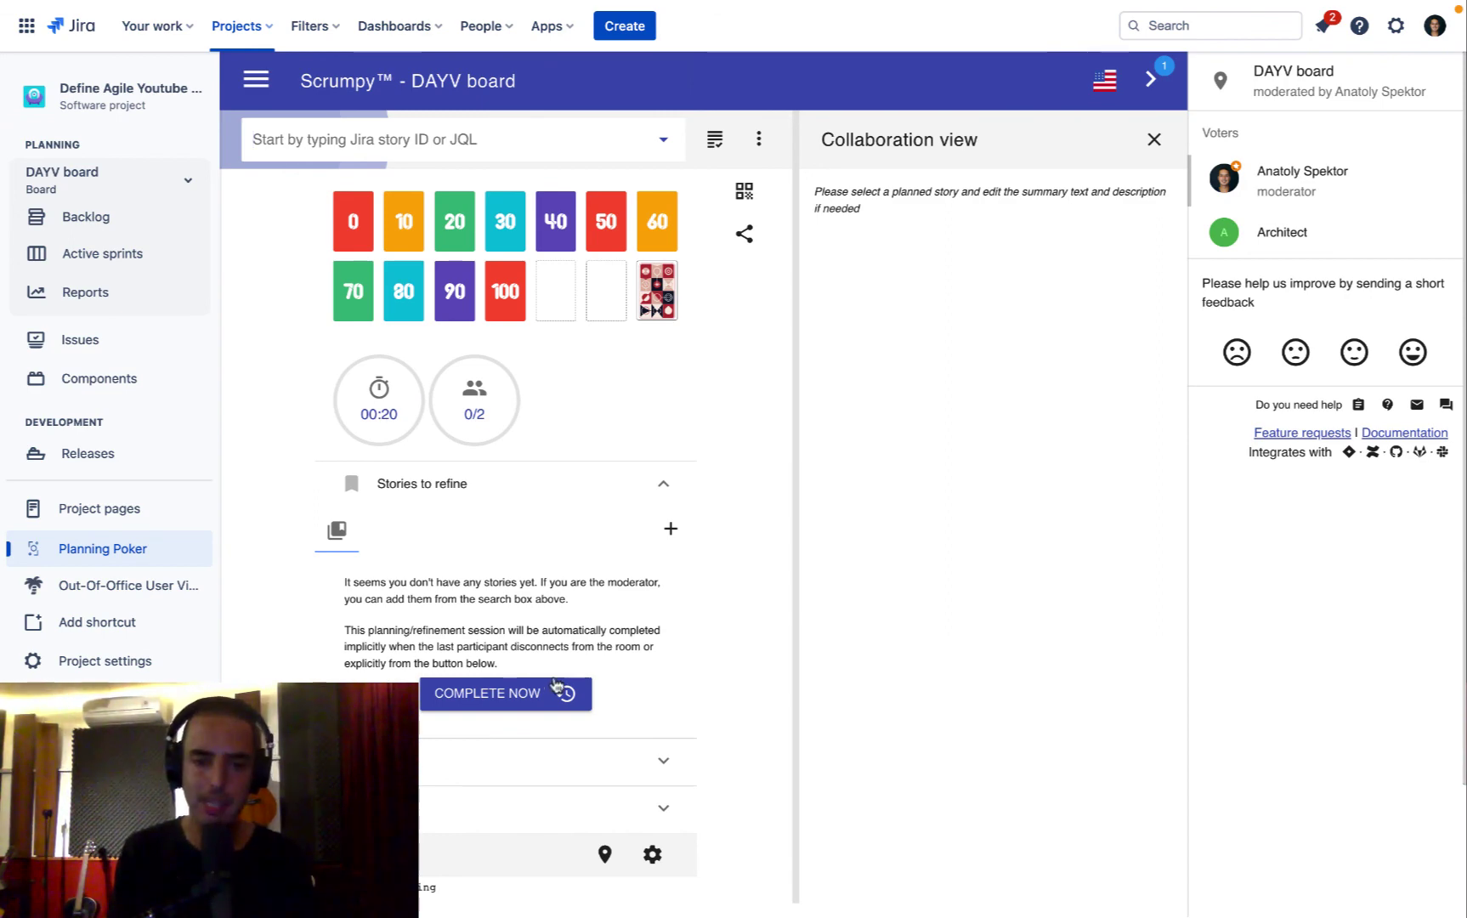
Complete the planning session and kick the Architect out of the room.
click(514, 695)
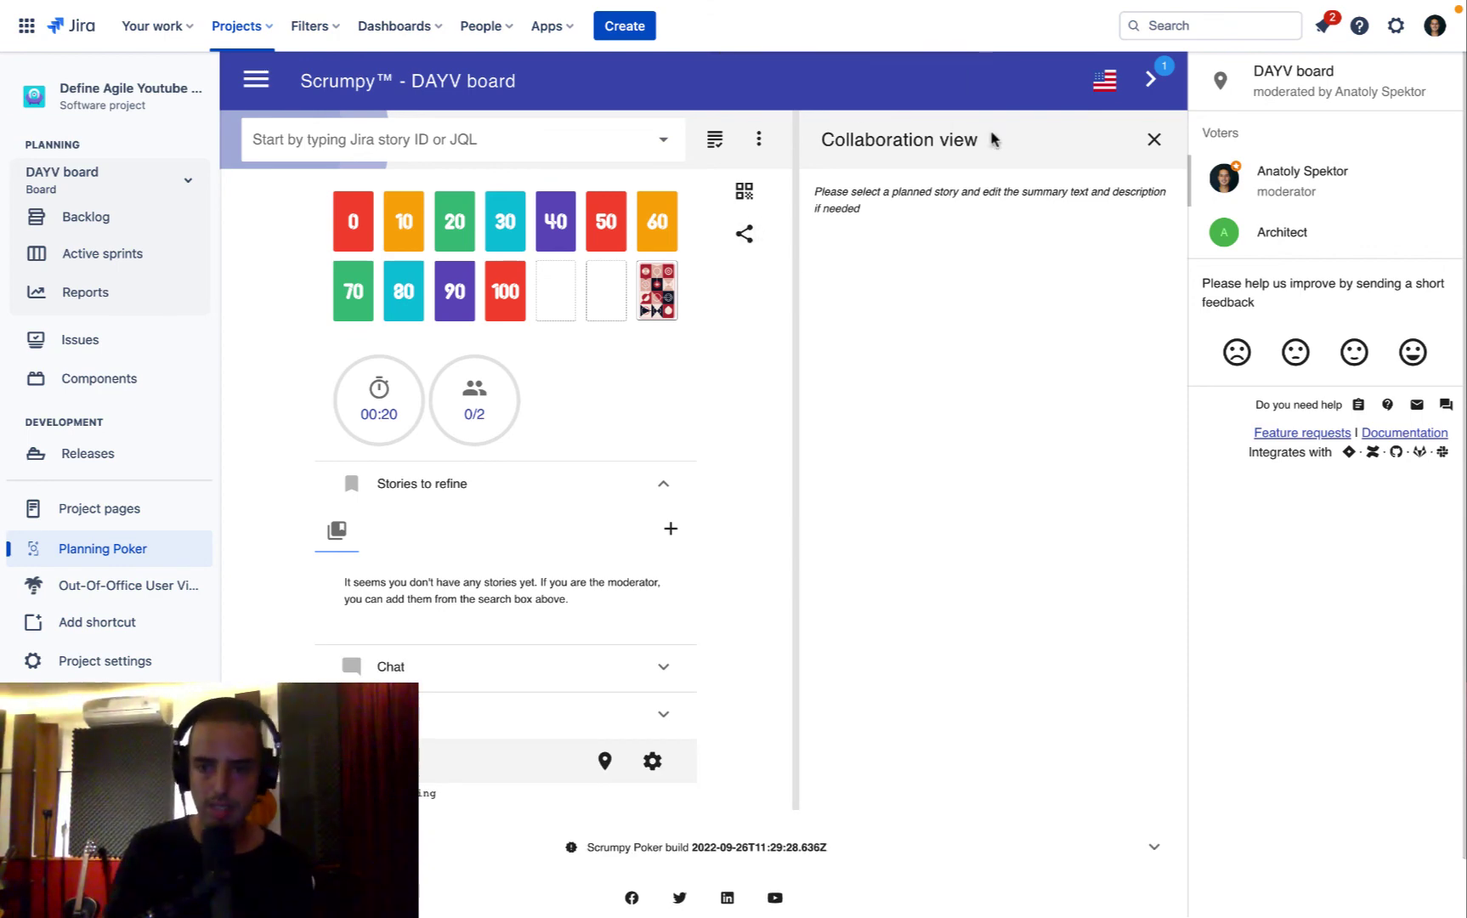
drag(1256, 232, 1376, 230)
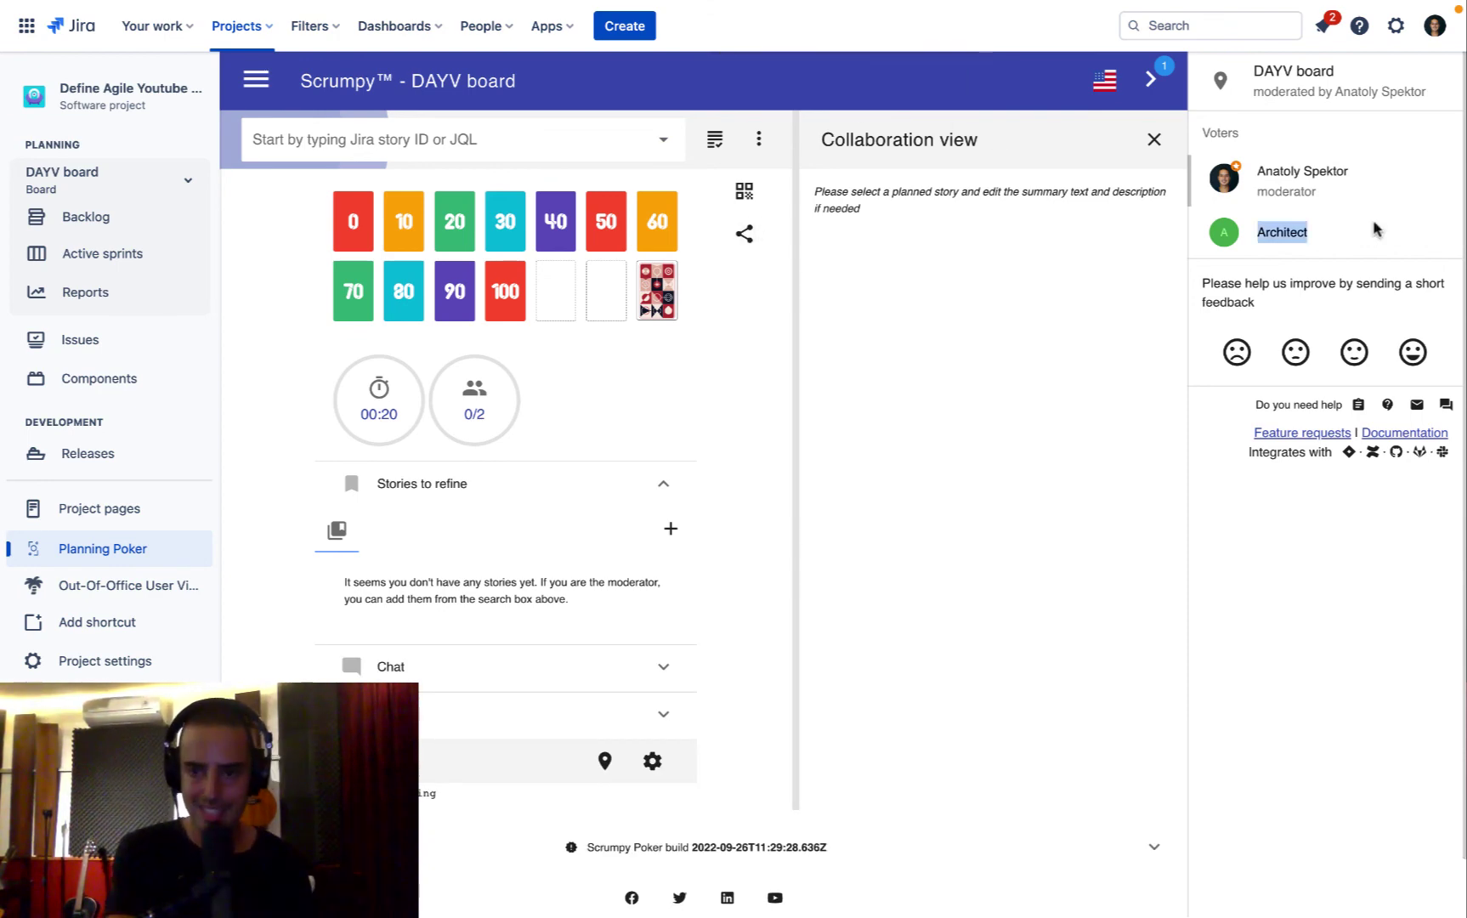
click(1267, 231)
click(1226, 236)
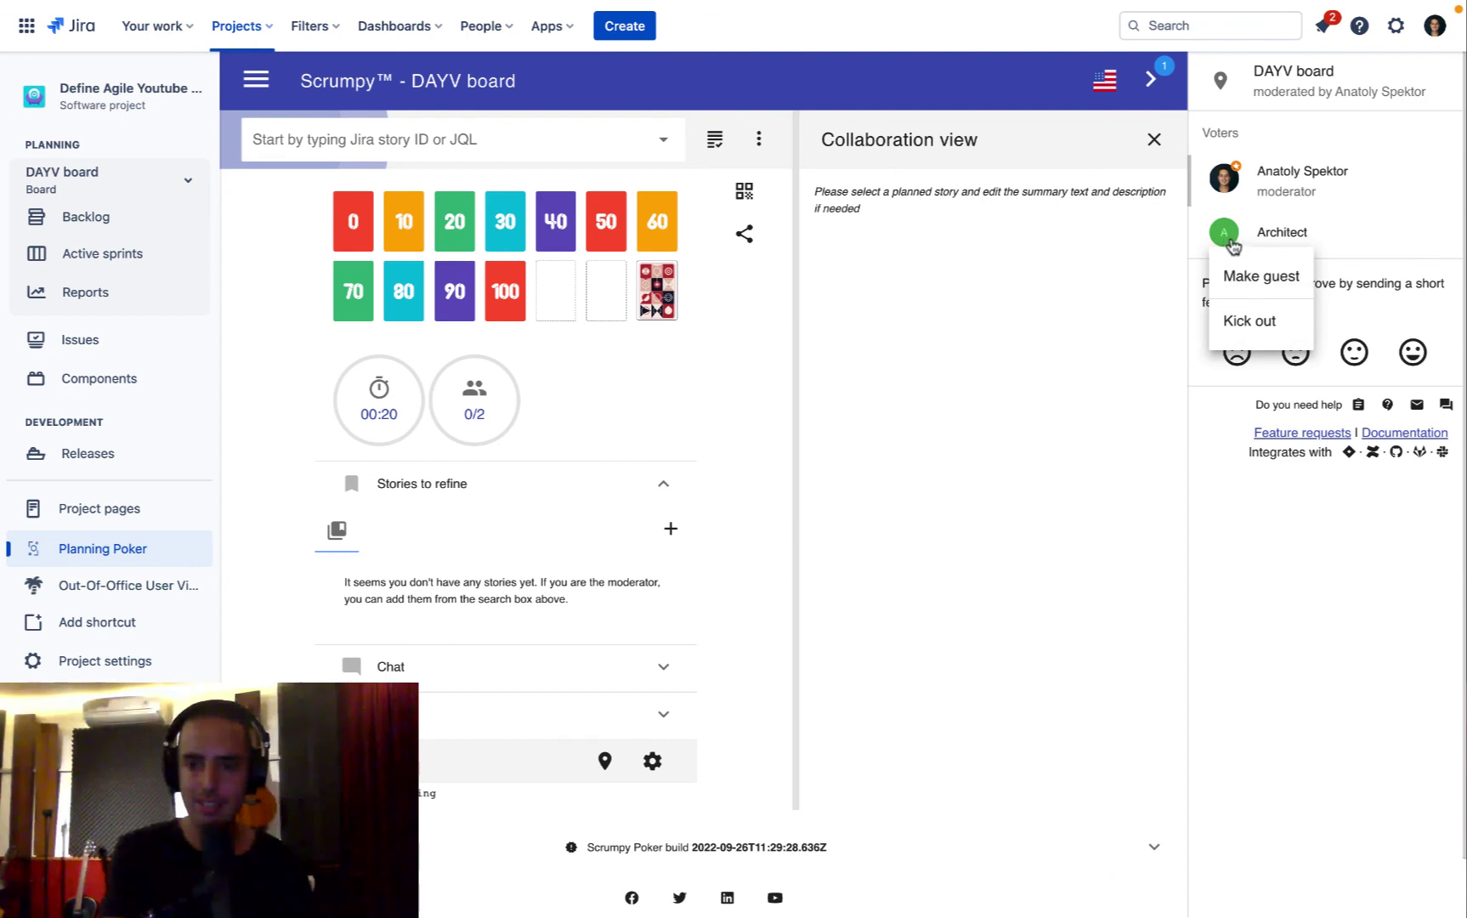
click(1246, 321)
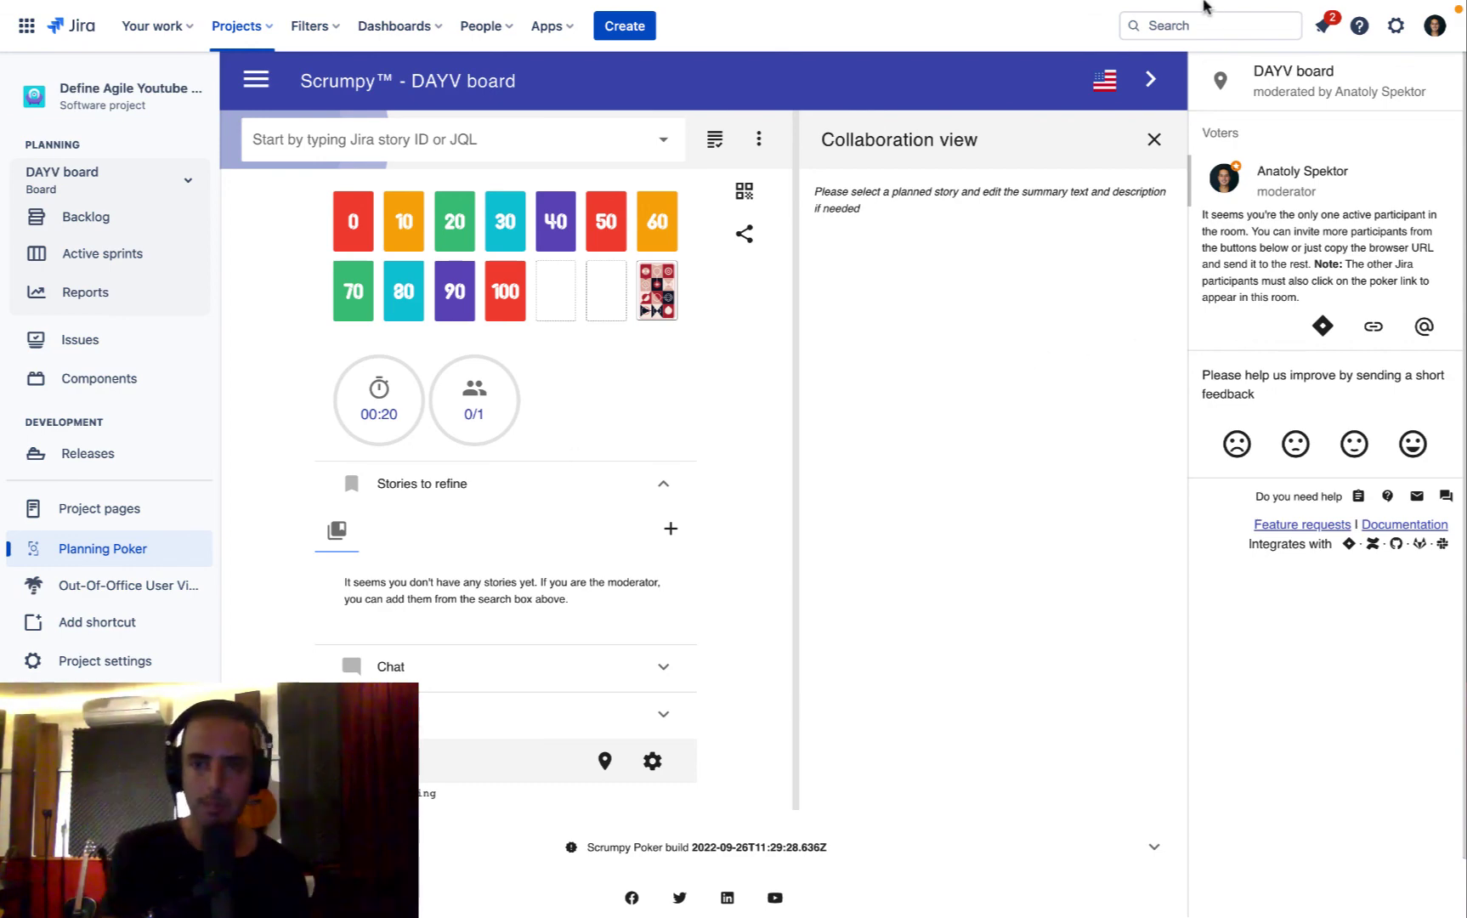
Search Jira for DAYV-58 and open the issue.
click(1159, 32)
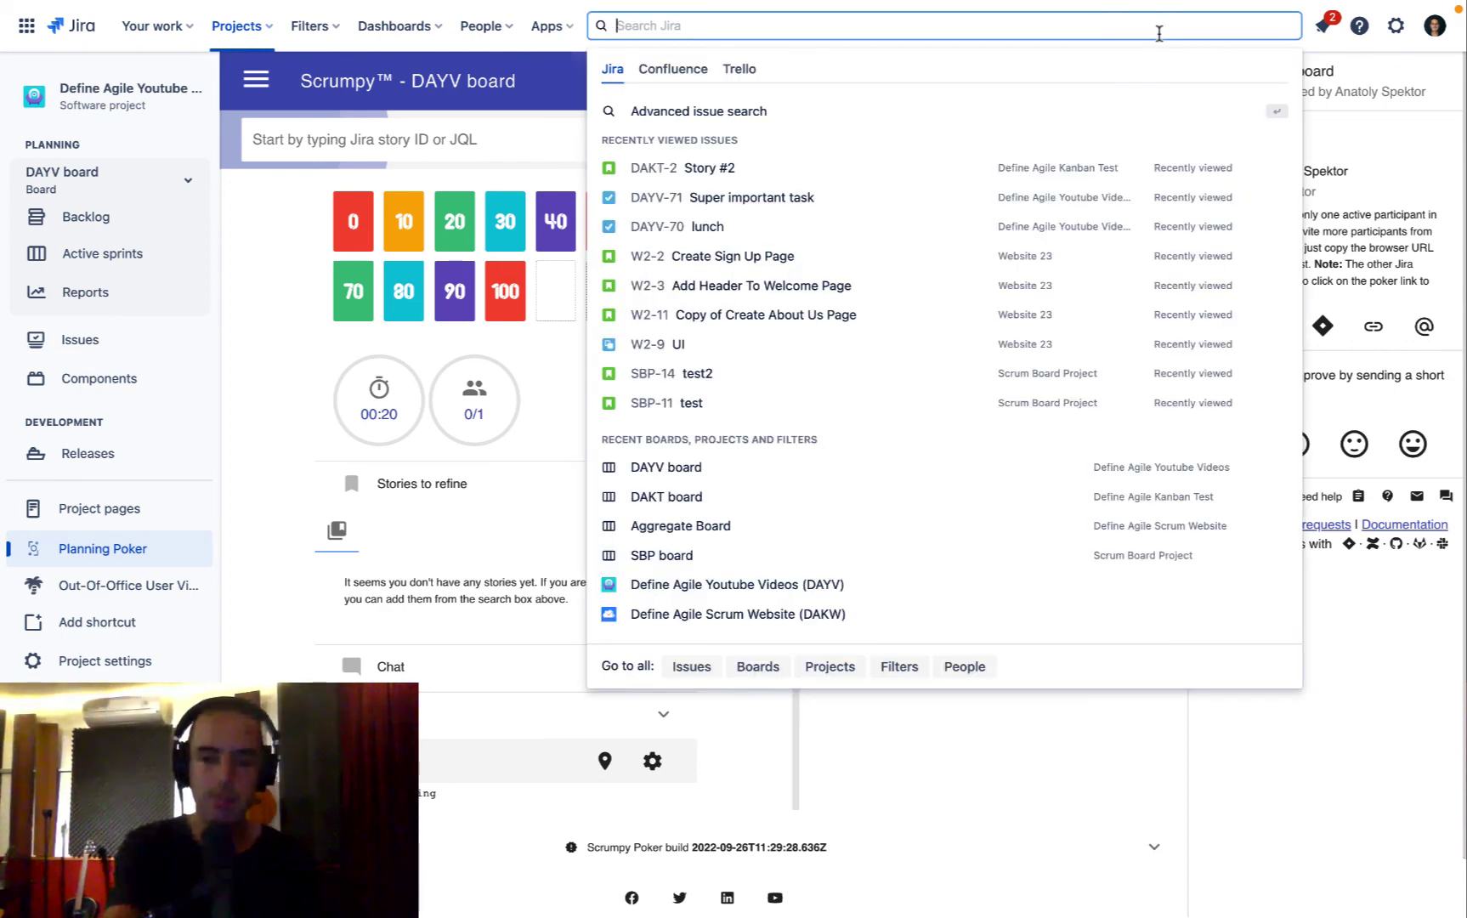
text(DAYV)
text(-58)
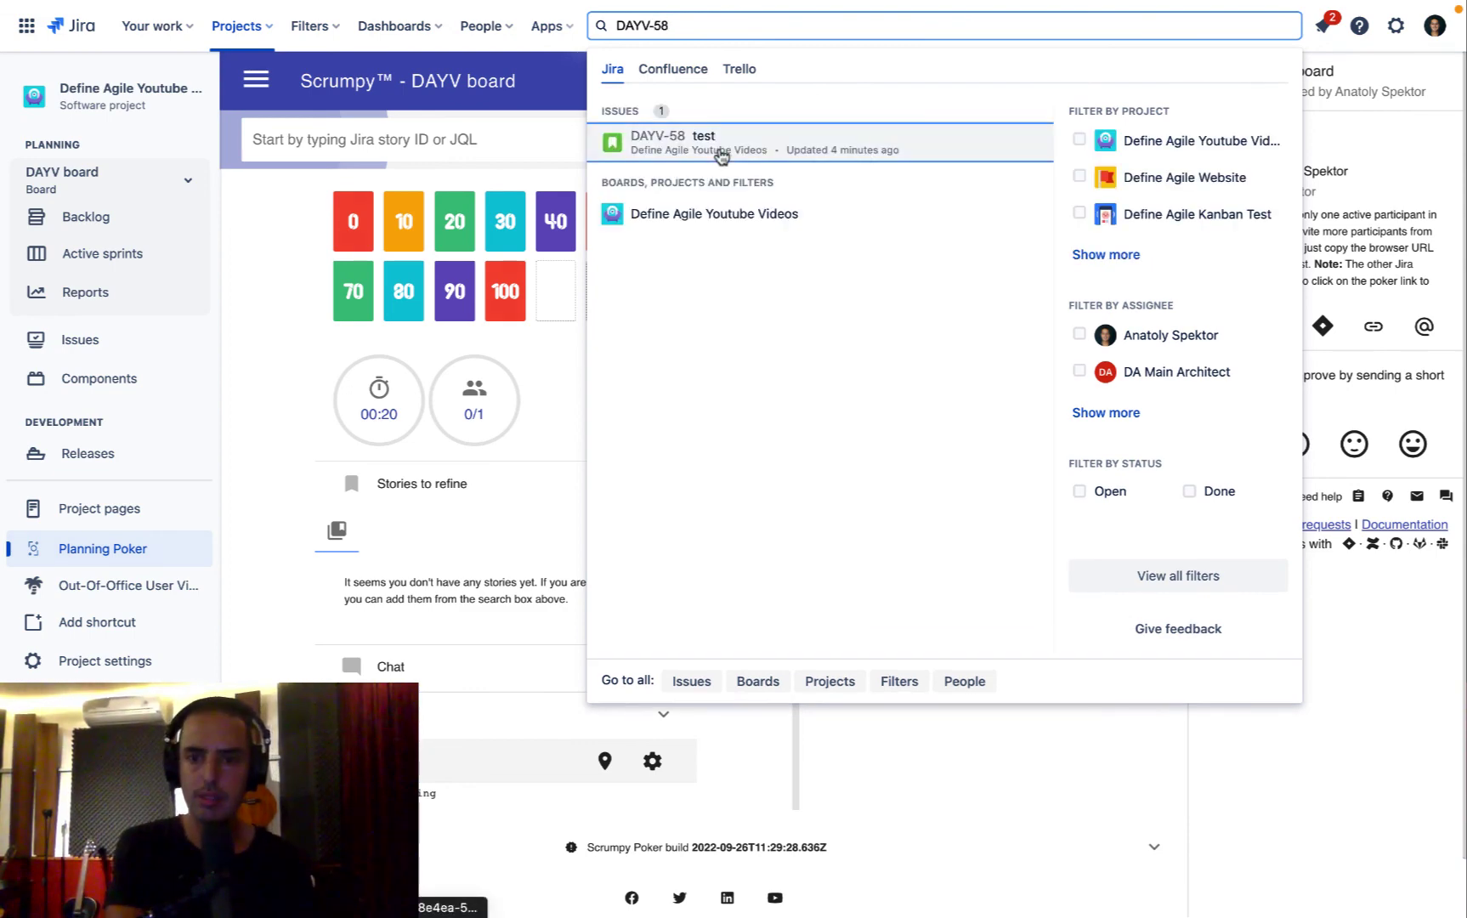
click(719, 152)
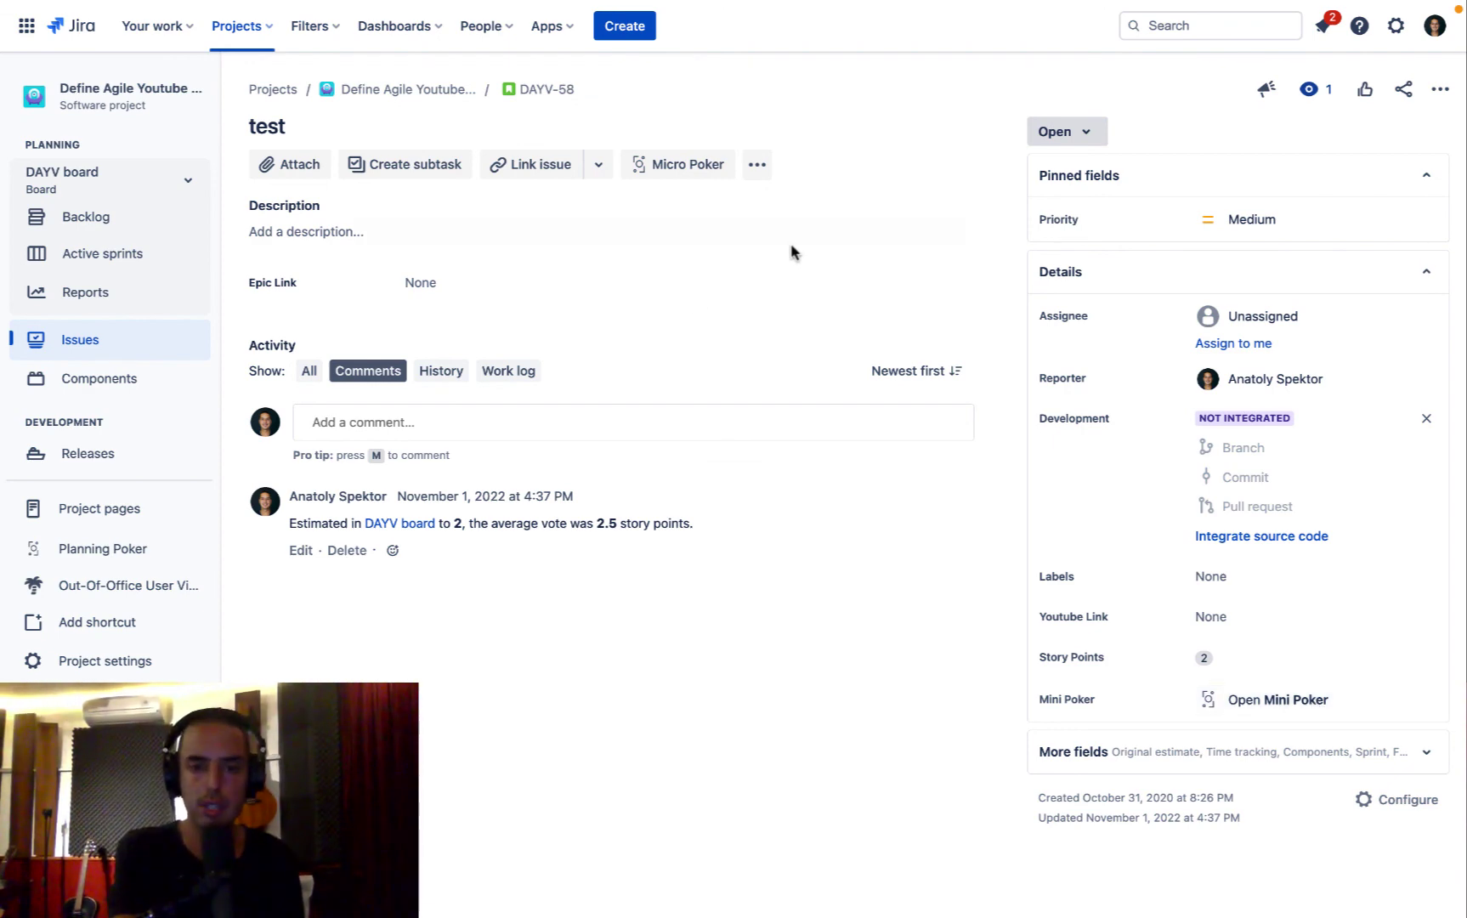
Start Micro Poker inside the DAYV-58 issue and open Mini Poker from the issue's details.
click(674, 165)
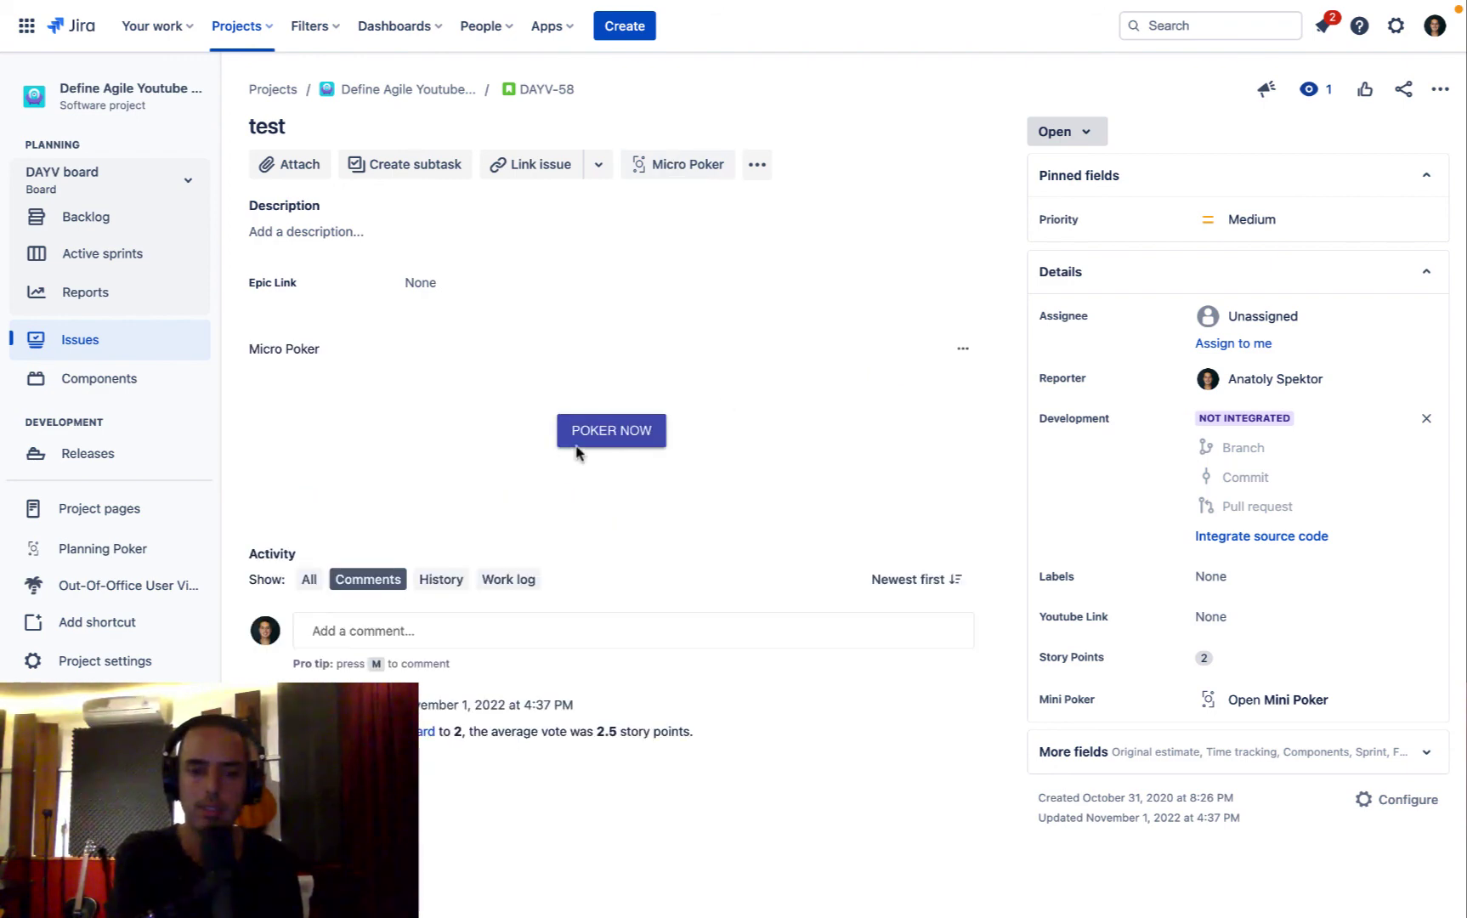
click(596, 433)
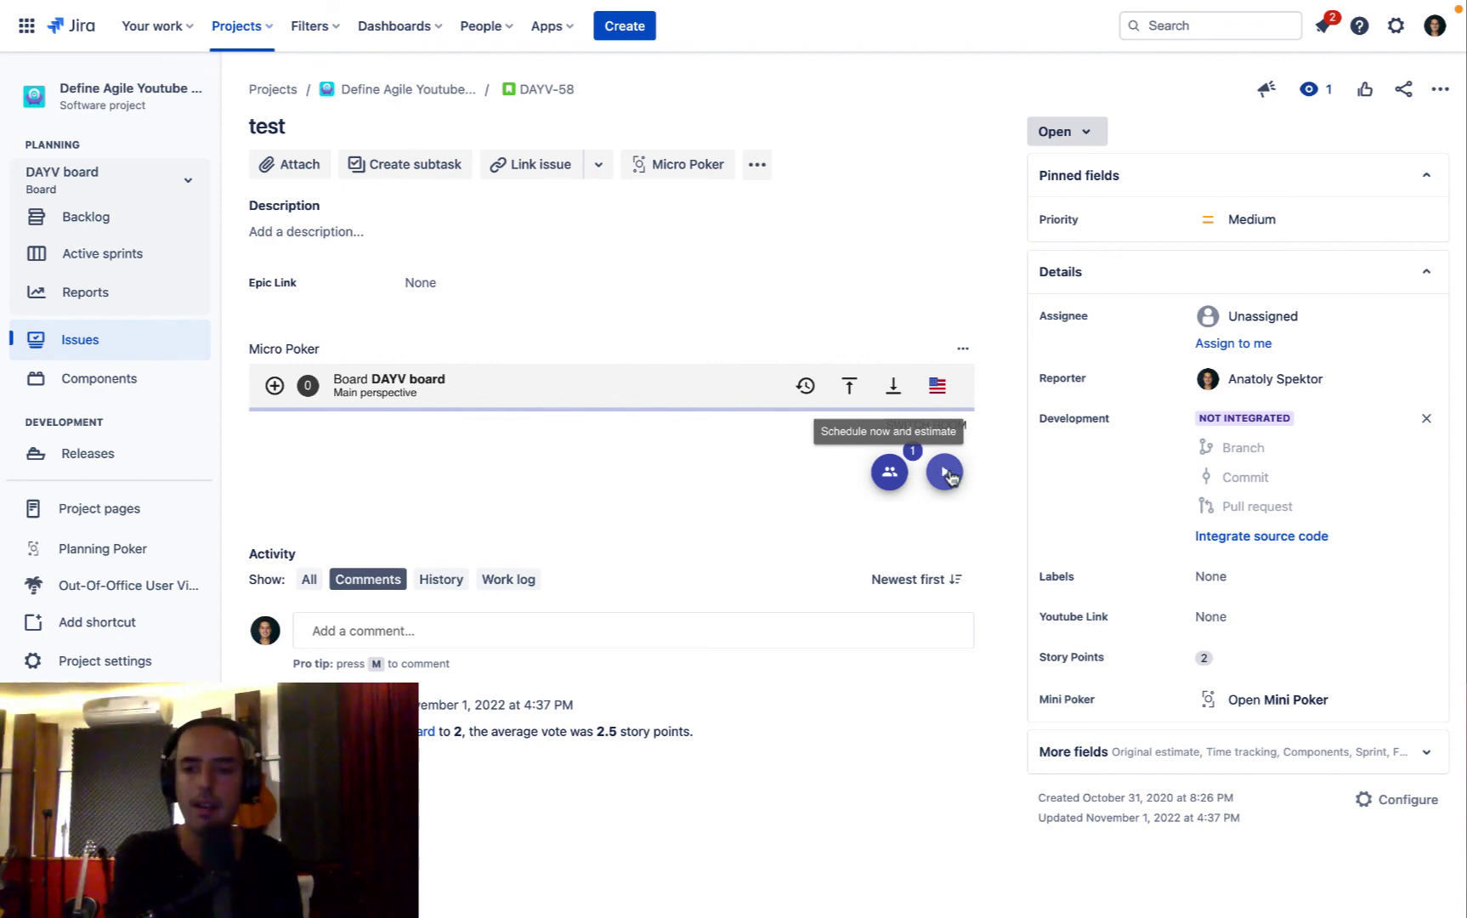
click(1287, 700)
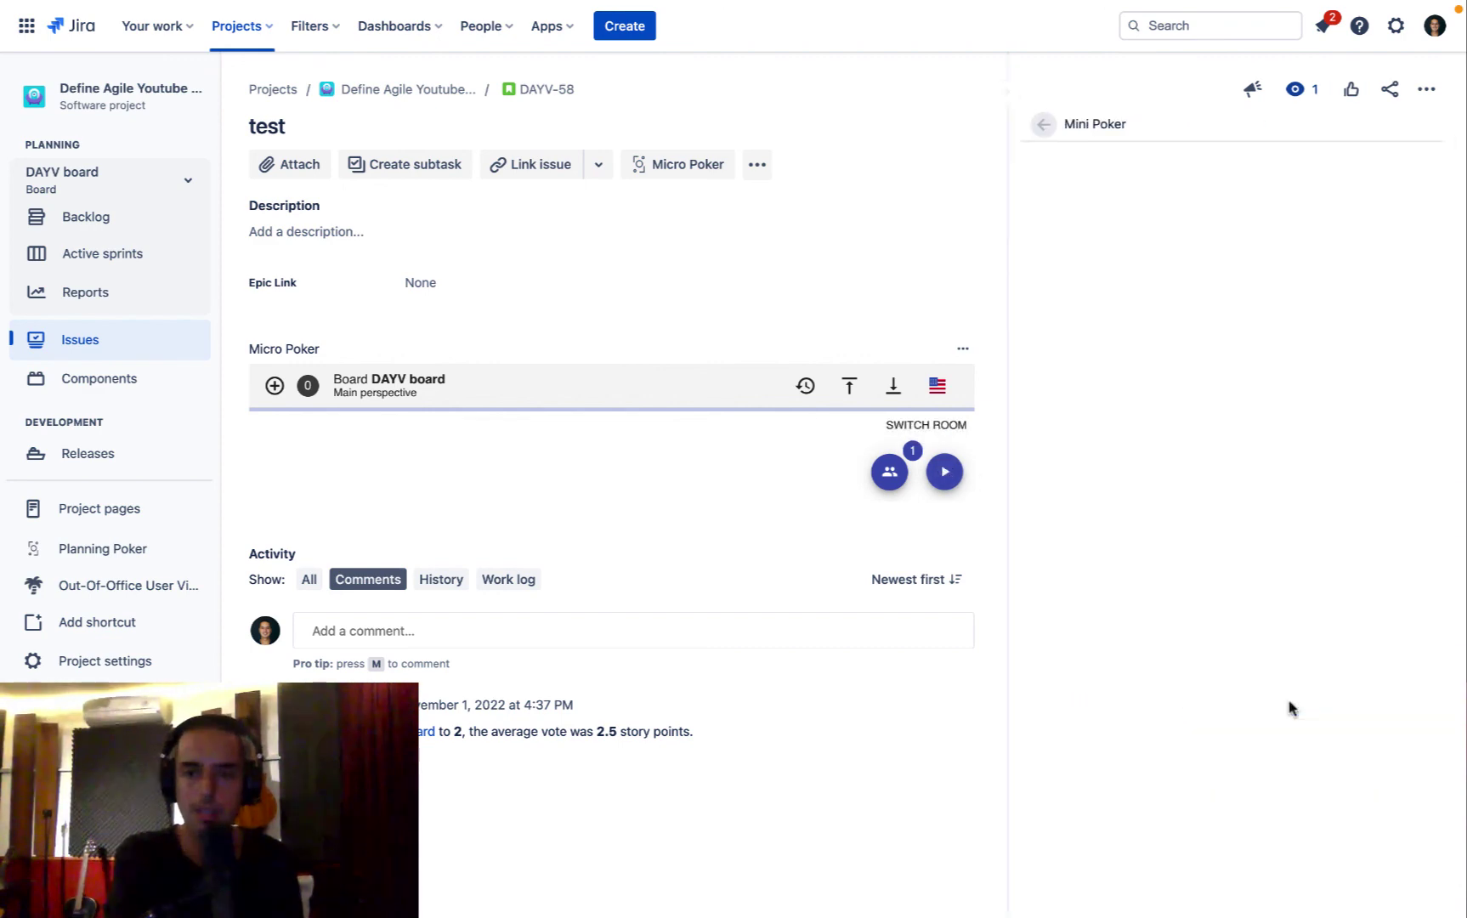